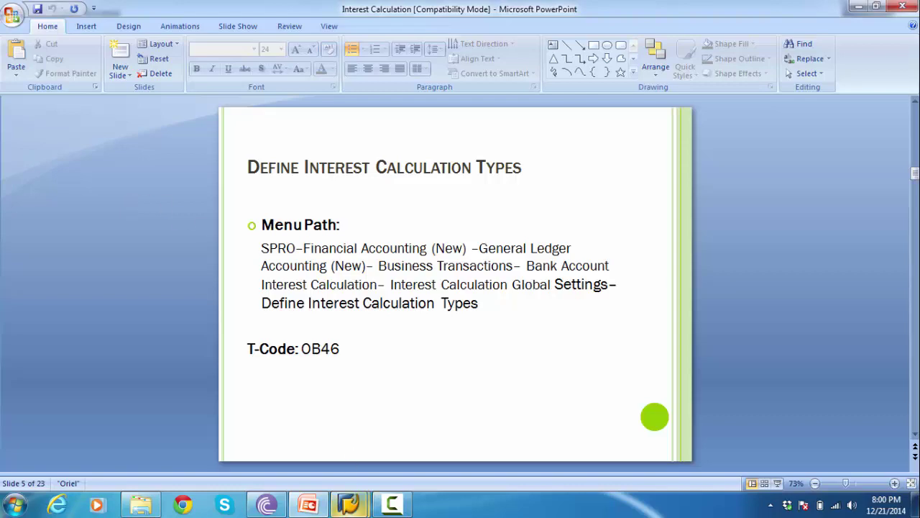
# - Launch the customizing implementation guide with transaction SPRO, checking the slide in between
pyautogui.moveTo(349, 503)
pyautogui.click(441, 430)
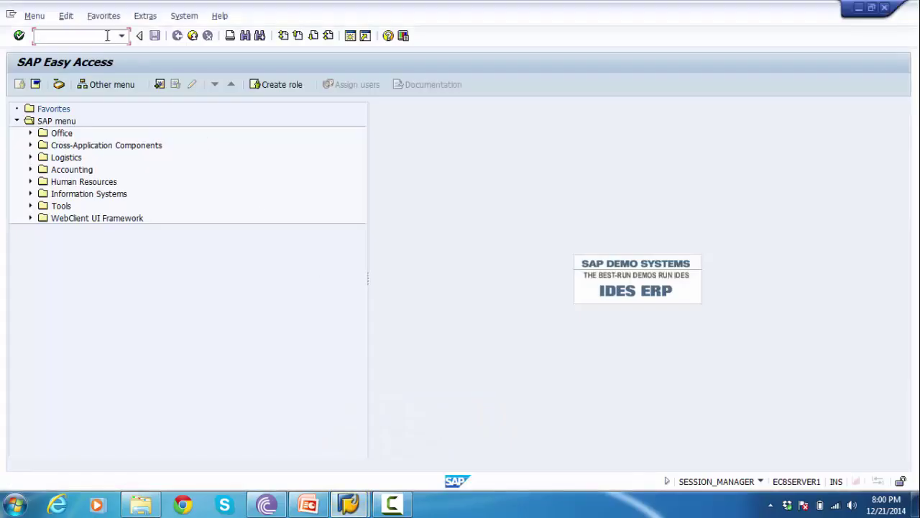
pyautogui.write('SPRO')
pyautogui.press('Return')
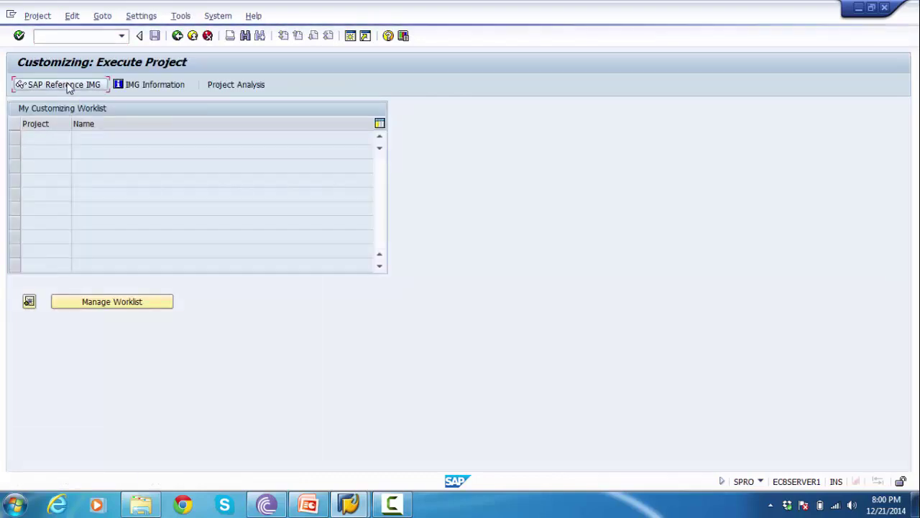
pyautogui.hotkey('alt', 'Tab')
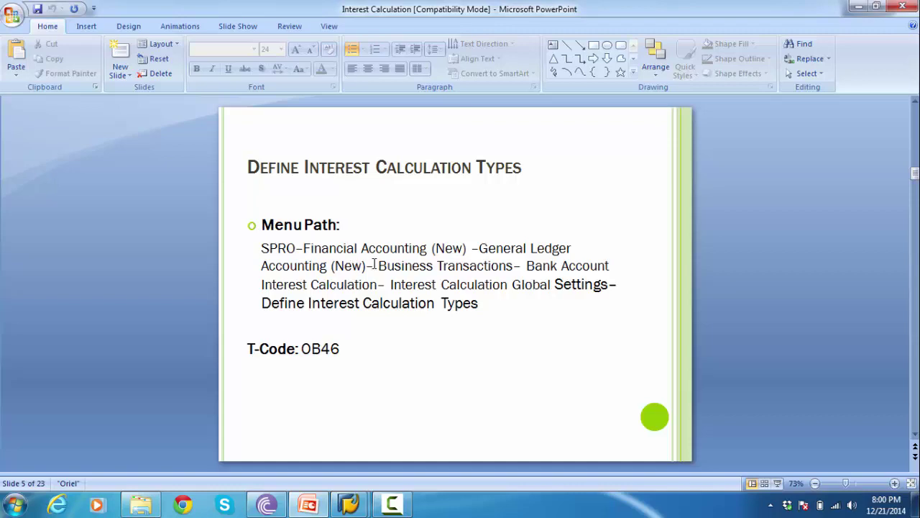
pyautogui.hotkey('alt', 'Tab')
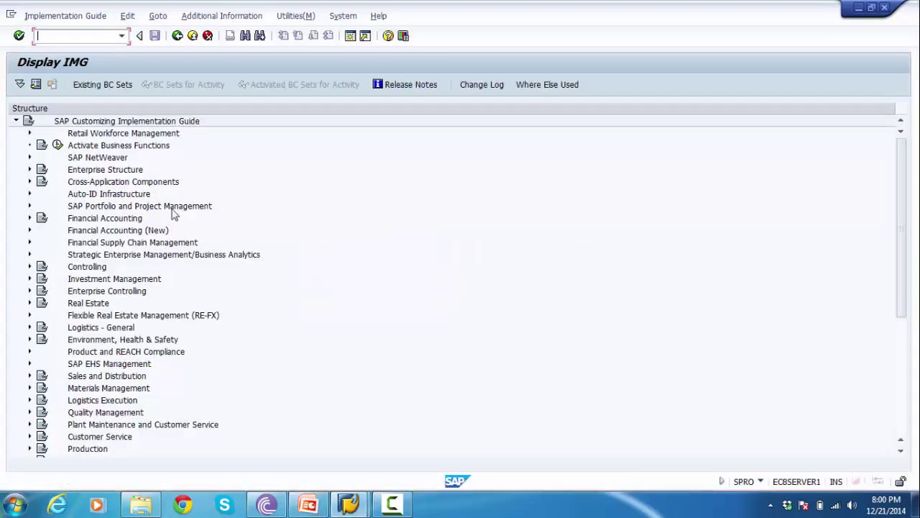
# - Expand Financial Accounting (New) > General Ledger Accounting (New) > Business Transactions, checking the path on the slide
pyautogui.click(30, 230)
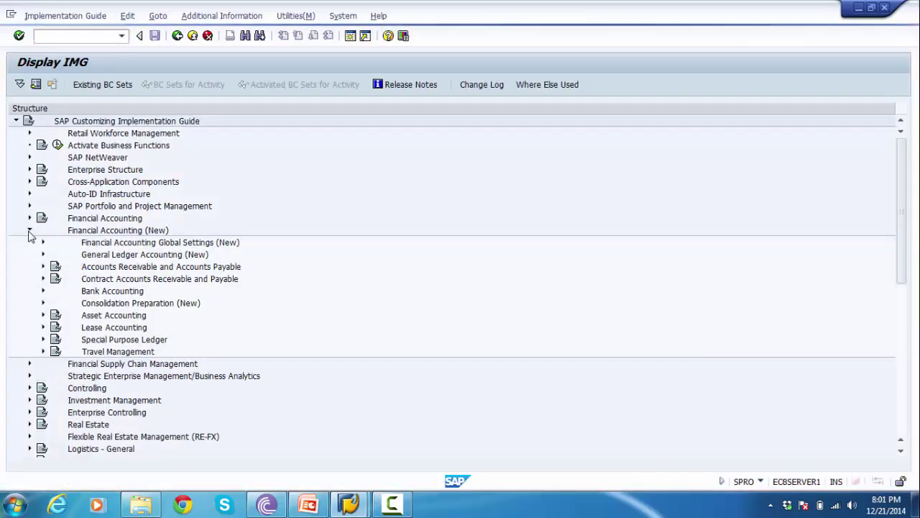
pyautogui.click(43, 255)
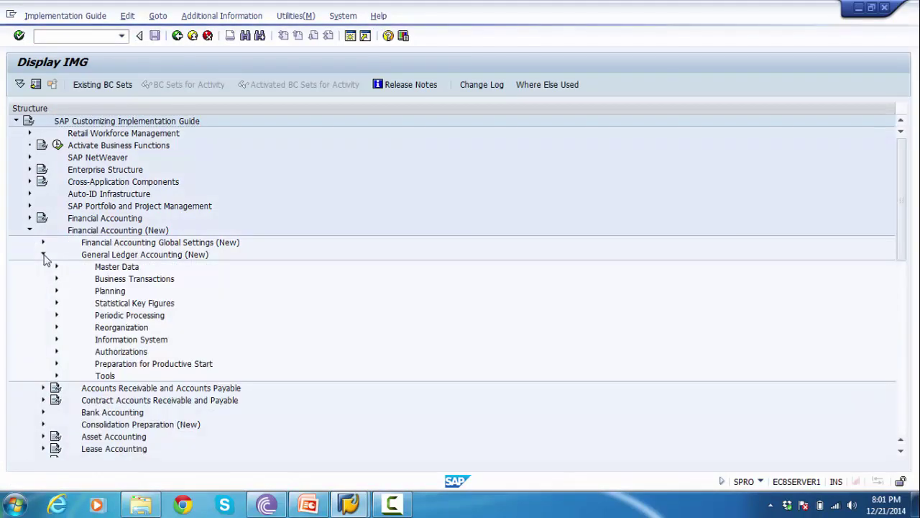
pyautogui.click(97, 279)
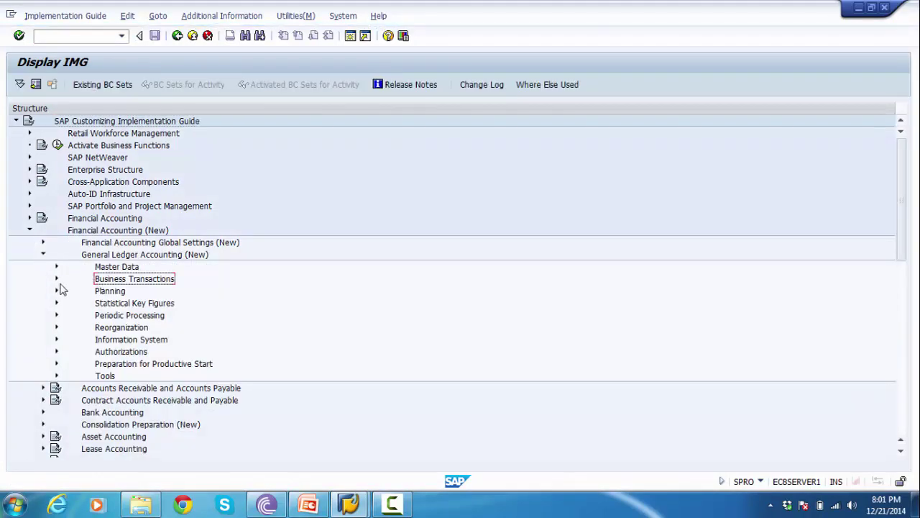
pyautogui.click(56, 279)
pyautogui.hotkey('alt', 'Tab')
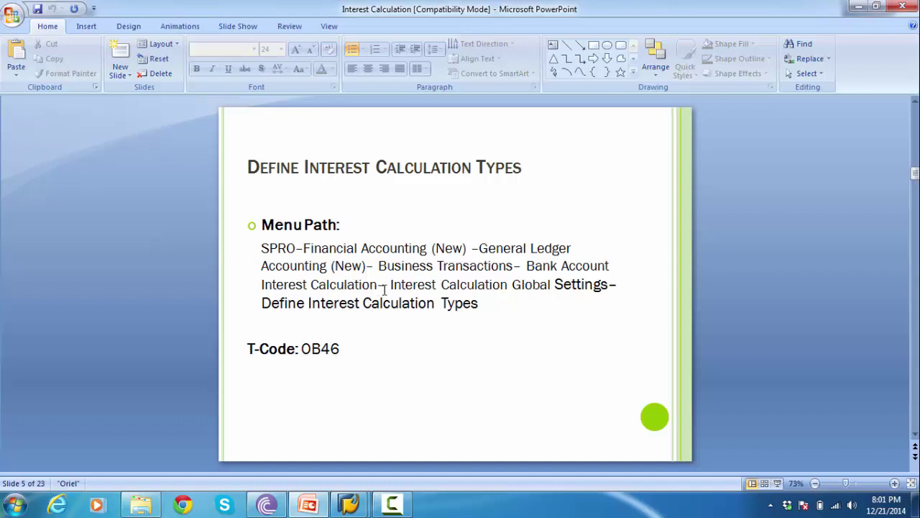
pyautogui.hotkey('alt', 'Tab')
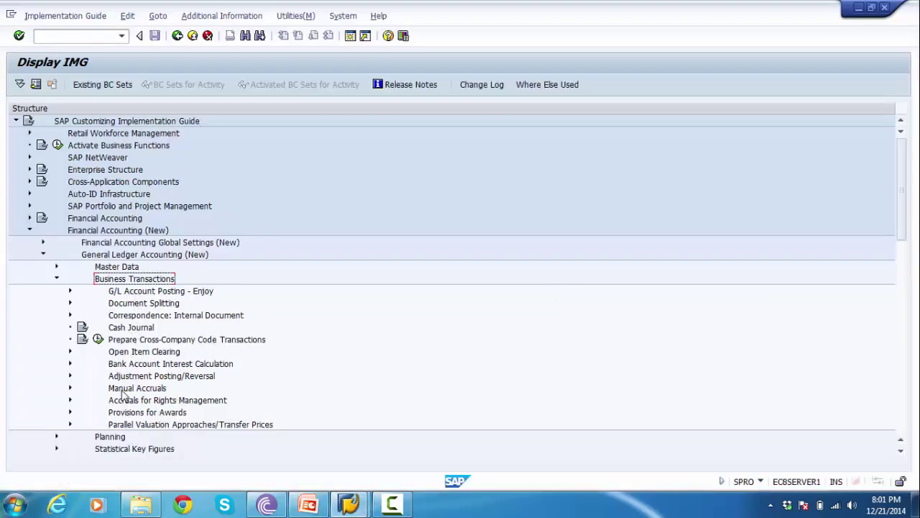
# - Expand Bank Account Interest Calculation > Interest Calculation Global Settings and run Define Interest Calculation Types
pyautogui.click(132, 365)
pyautogui.click(70, 364)
pyautogui.click(137, 376)
pyautogui.click(83, 376)
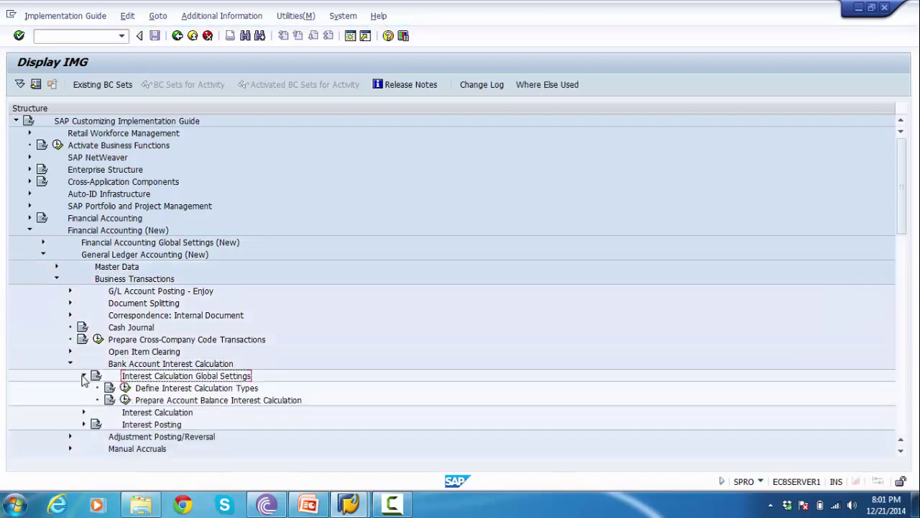
pyautogui.click(164, 388)
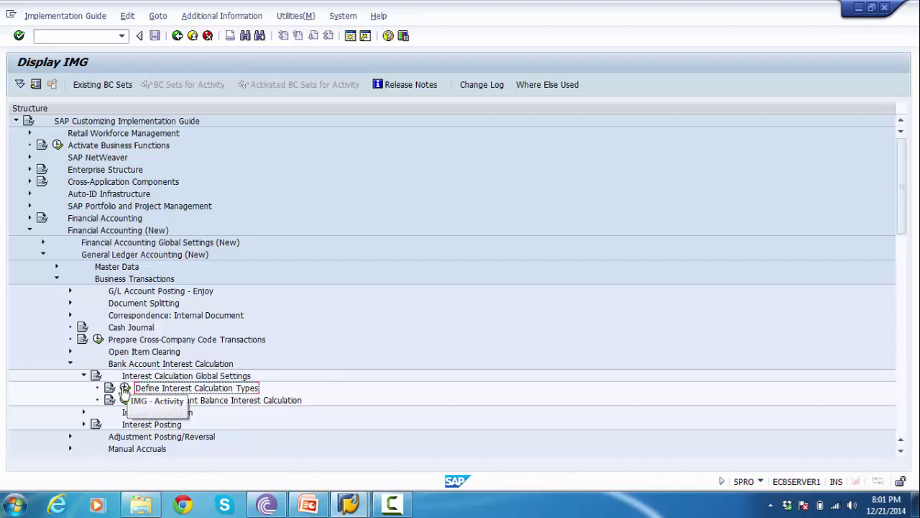
pyautogui.click(124, 389)
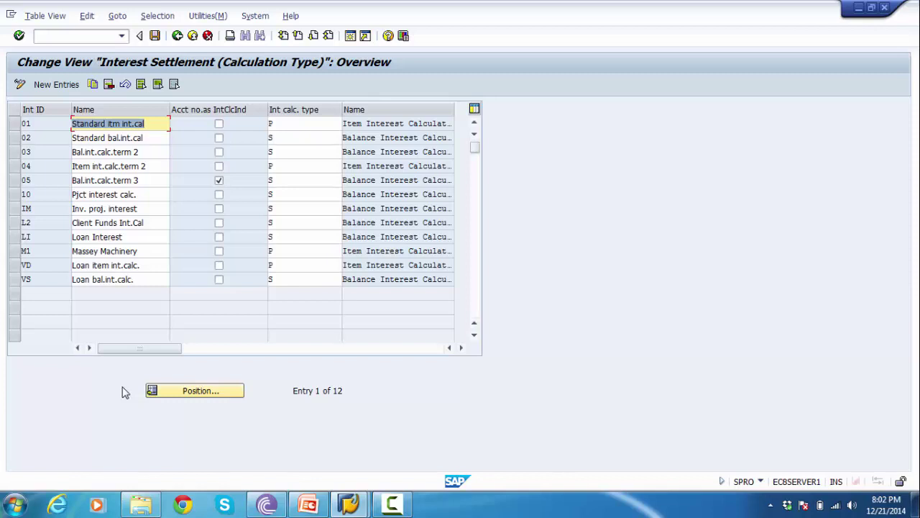
# - Open the interest calculation type table showing the 12 existing types
pyautogui.doubleClick(125, 392)
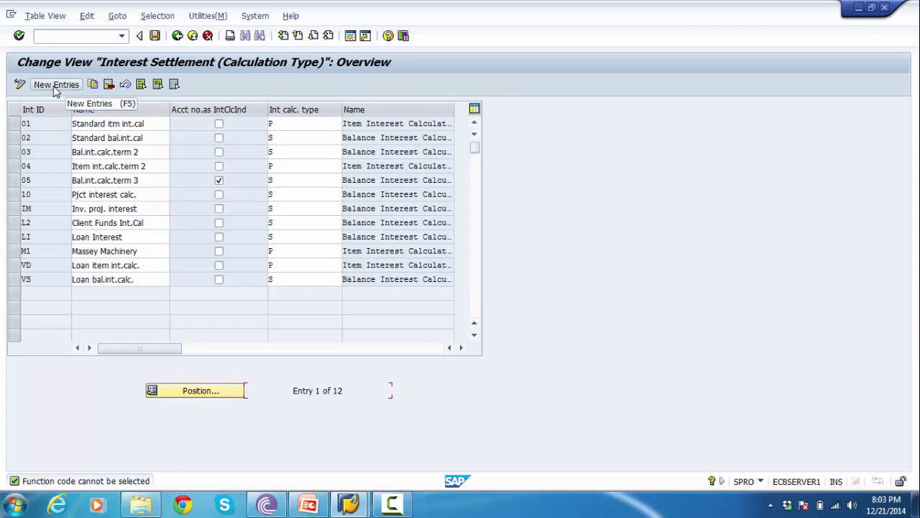
# - Add a new interest calculation type with Int ID G1 named 'Balance-Int Cal GL'
pyautogui.click(55, 88)
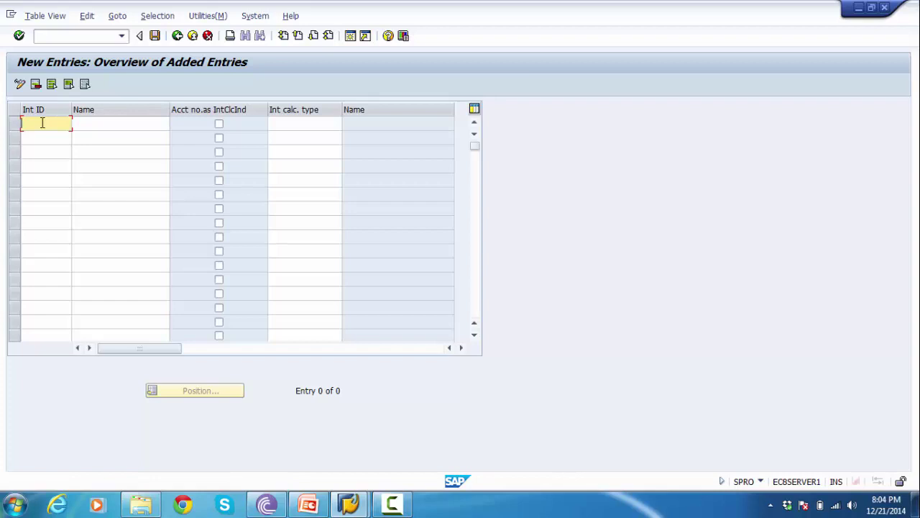
pyautogui.write('G1')
pyautogui.click(102, 129)
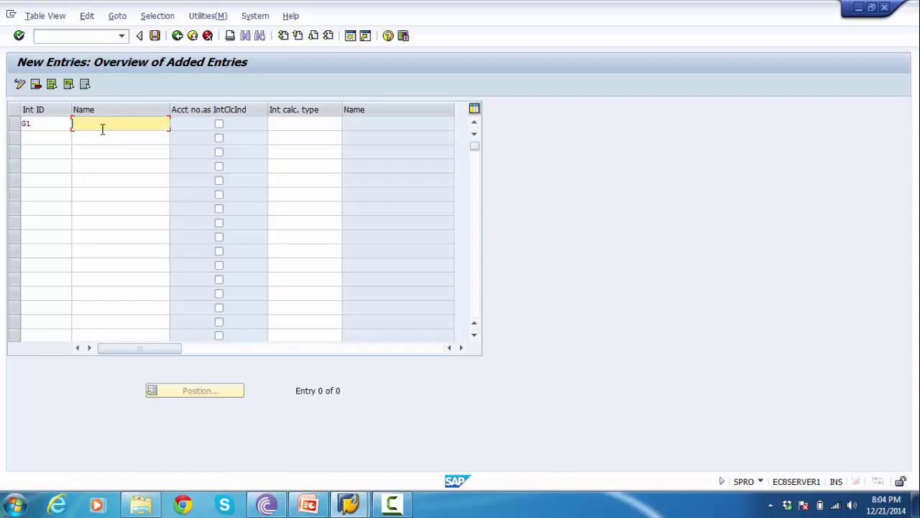
pyautogui.write('Balance-Int Cal GL')
pyautogui.click(282, 122)
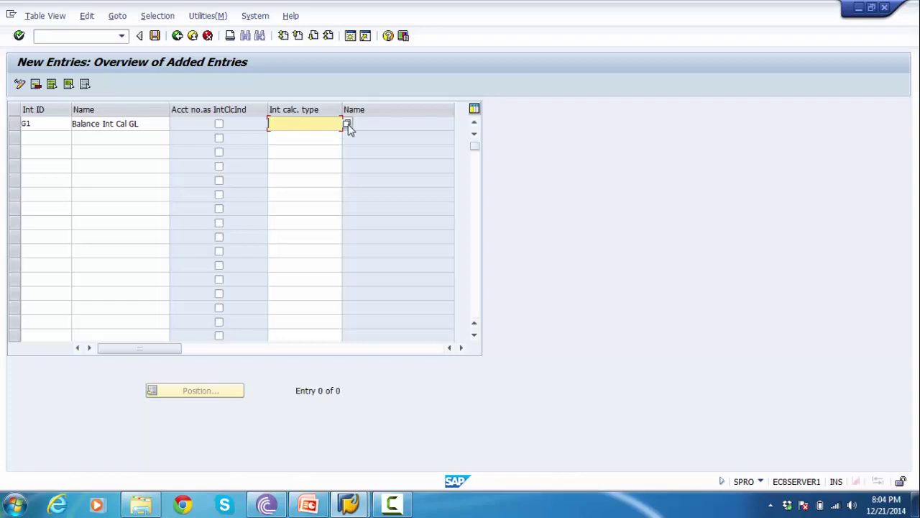
pyautogui.click(347, 124)
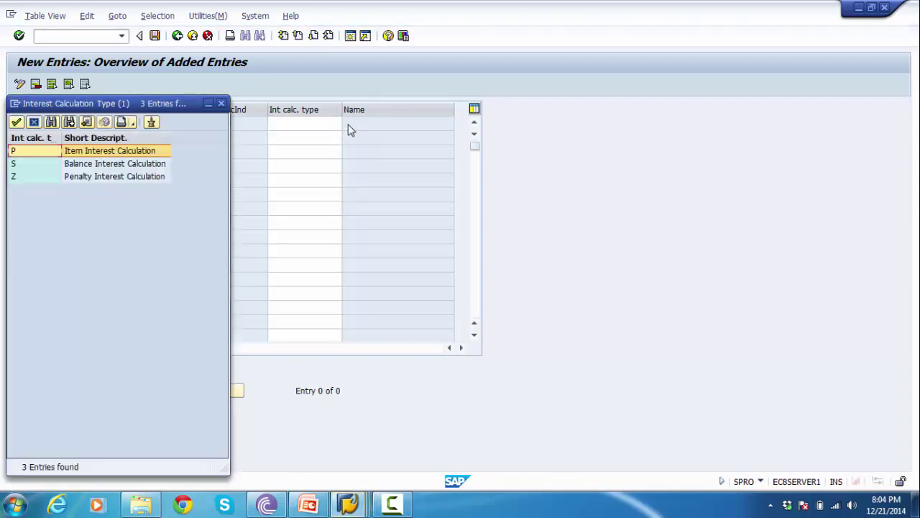
# - Give G1 calculation type S, Balance Interest Calculation, and save it
pyautogui.press('Down')
pyautogui.press('Down')
pyautogui.press('Up')
pyautogui.press('Up')
pyautogui.press('Down')
pyautogui.press('Down')
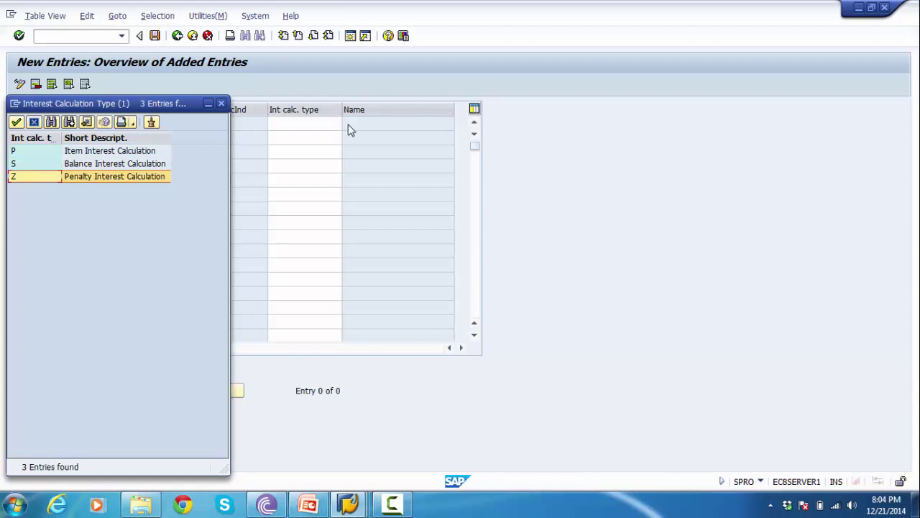
pyautogui.press('Up')
pyautogui.press('Up')
pyautogui.press('Down')
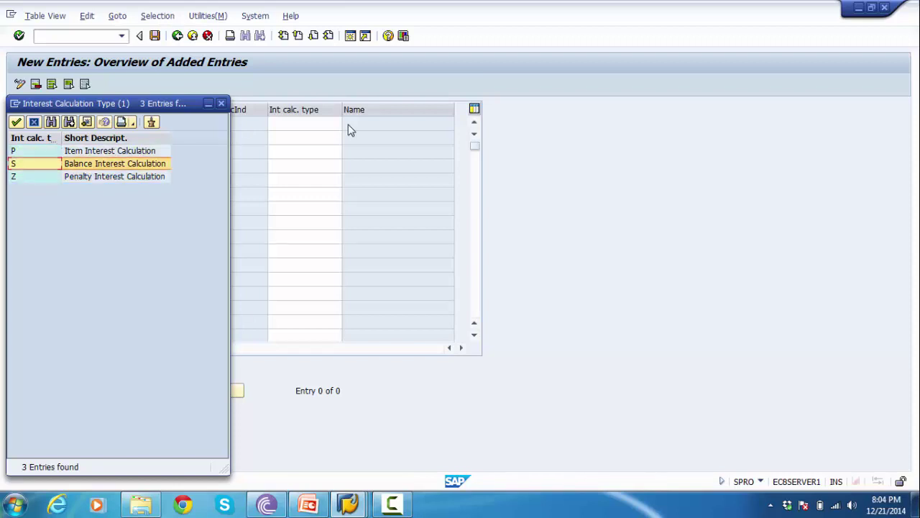
pyautogui.moveTo(319, 507)
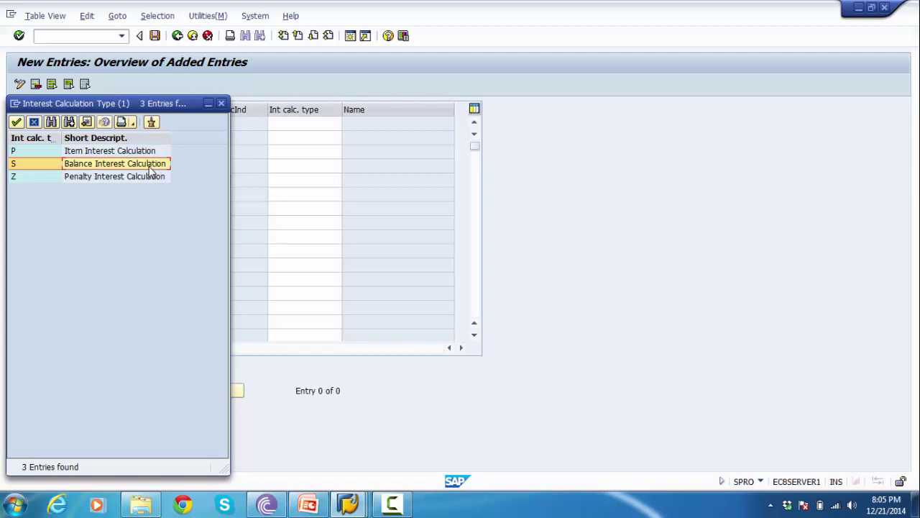
pyautogui.doubleClick(85, 164)
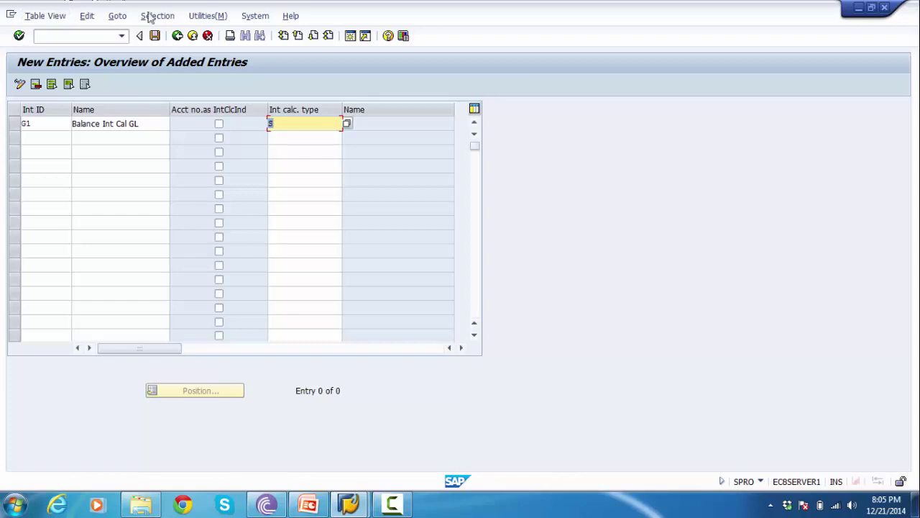
pyautogui.click(156, 37)
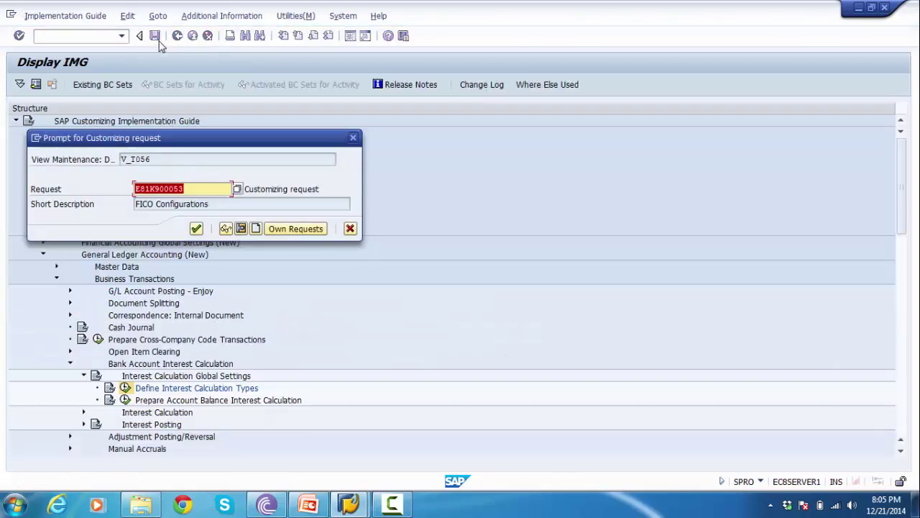
# - Confirm the 'FICO Configurations' customizing request and bring the PowerPoint slide forward
pyautogui.click(196, 230)
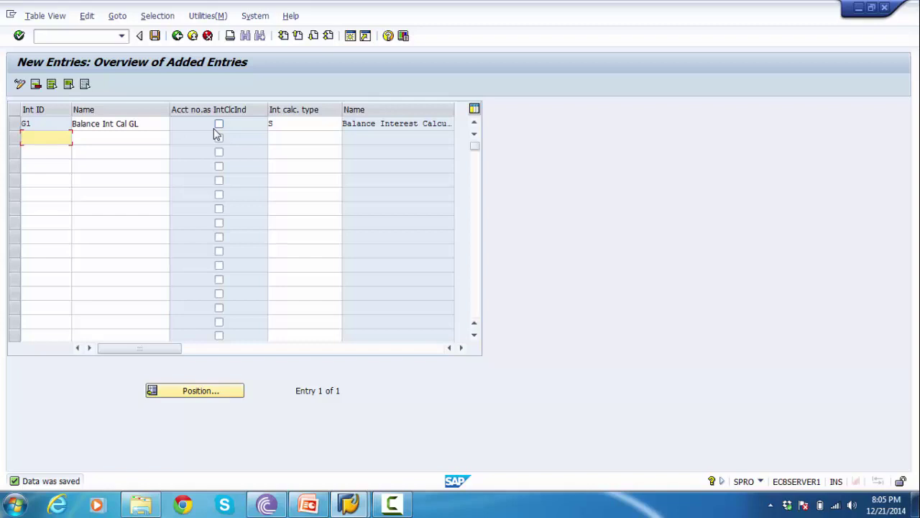
pyautogui.click(308, 503)
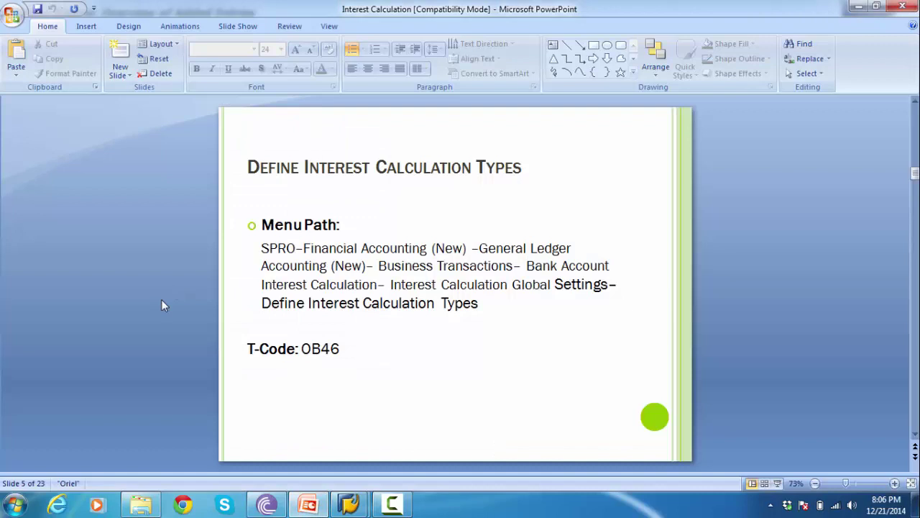
# - Mark Int ID G1, then advance the slides to slide 6, Prepare Account Balance Interest Calculation (OBAA)
pyautogui.hotkey('alt', 'Tab')
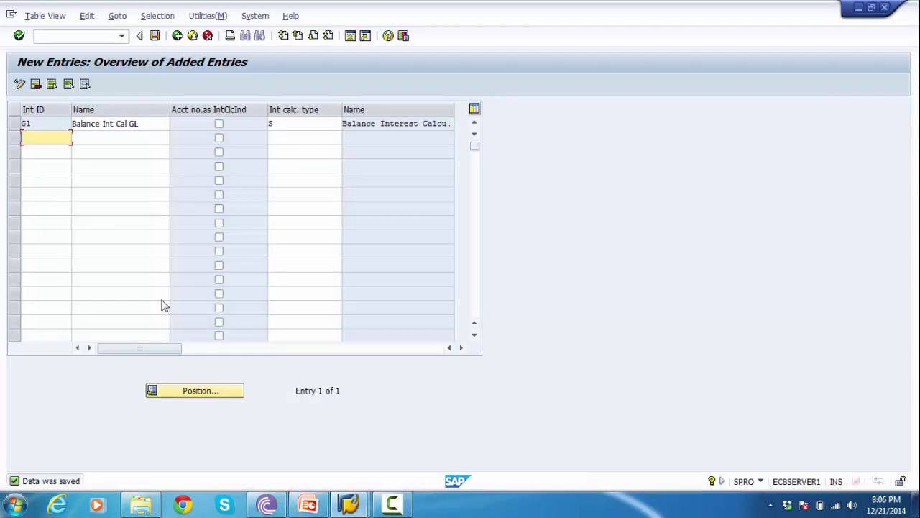
pyautogui.moveTo(41, 122); pyautogui.dragTo(19, 123)
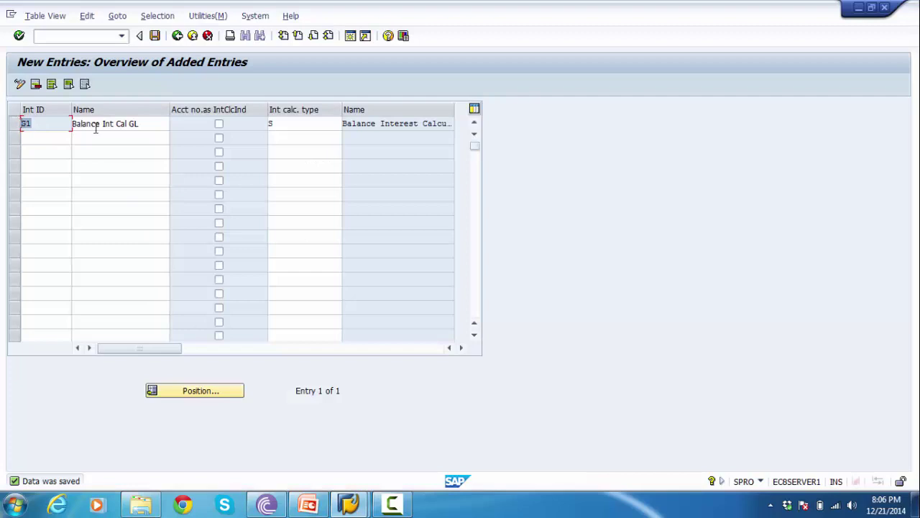
pyautogui.hotkey('alt', 'Tab')
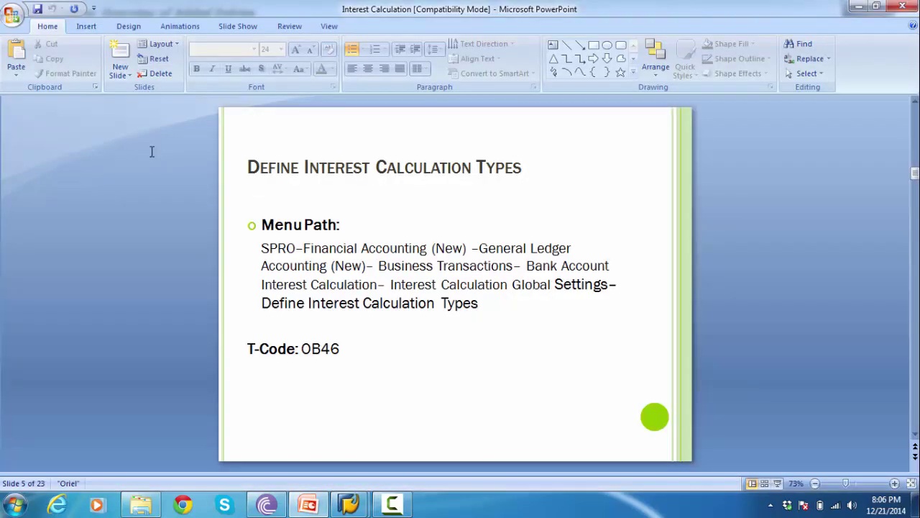
pyautogui.press('pagedown')
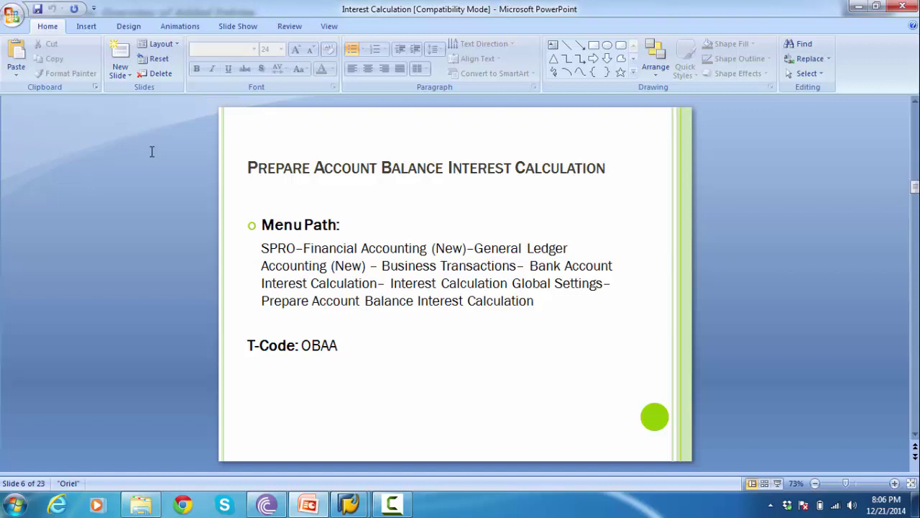
pyautogui.hotkey('alt', 'Tab')
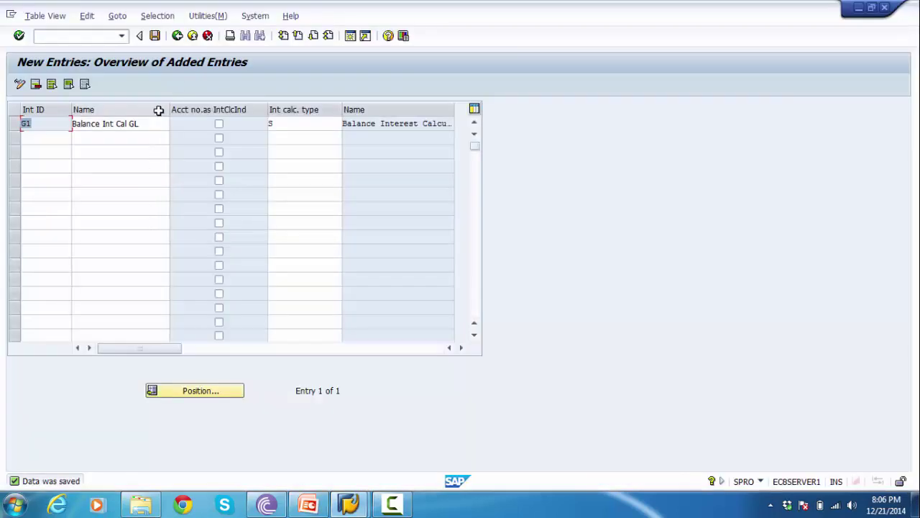
# - Return to the IMG tree and run Prepare Account Balance Interest Calculation
pyautogui.click(177, 35)
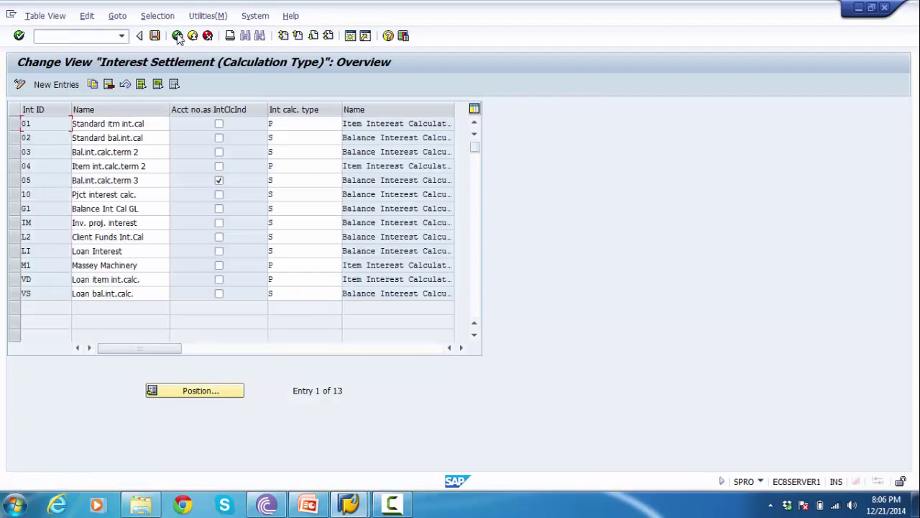
pyautogui.click(177, 36)
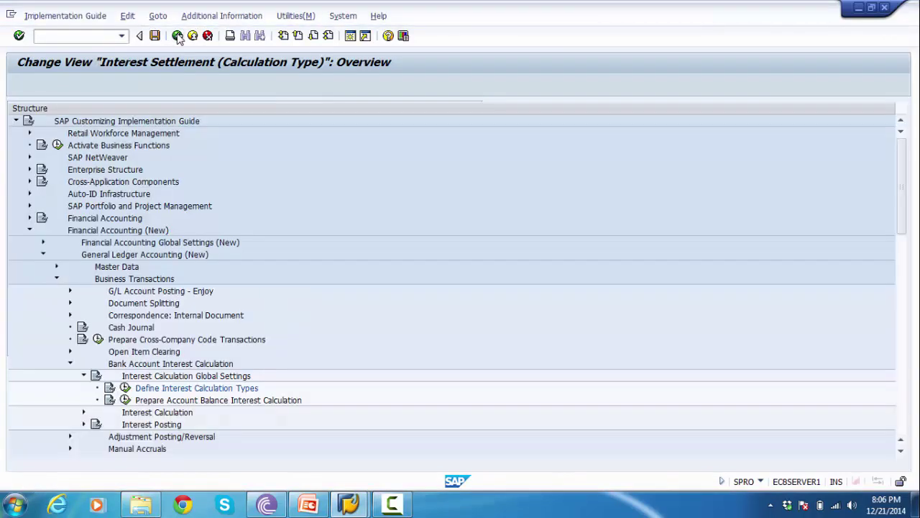
pyautogui.click(170, 401)
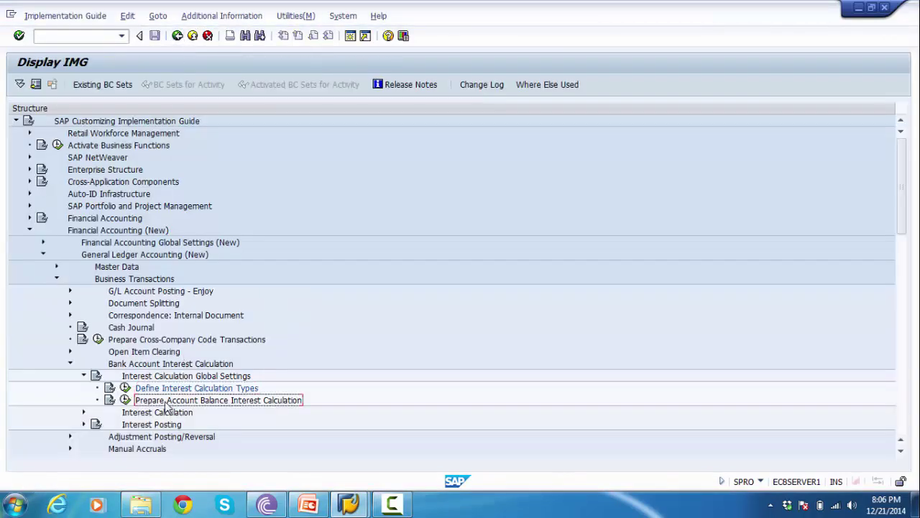
pyautogui.press('Up')
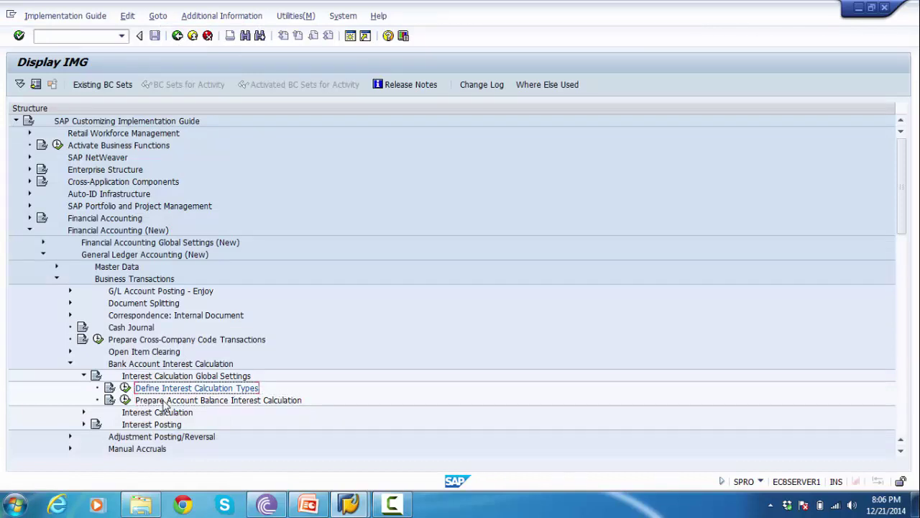
pyautogui.click(164, 401)
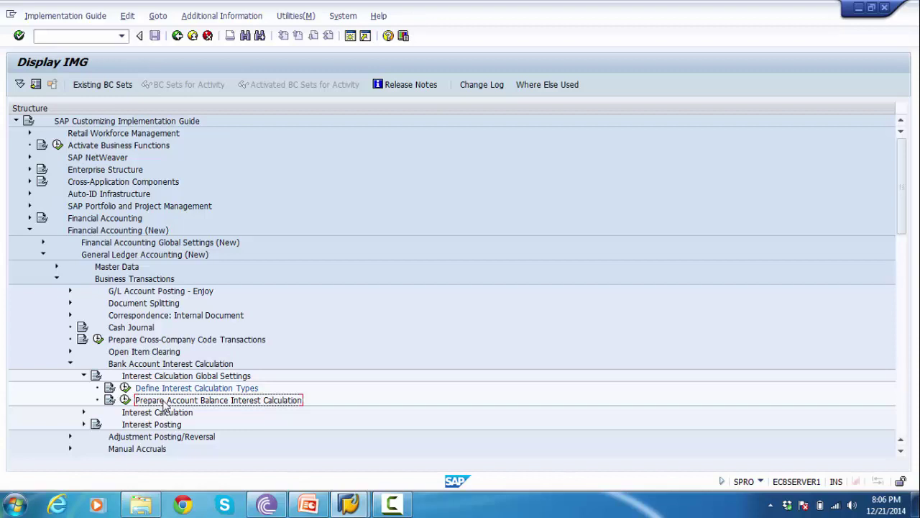
pyautogui.click(126, 401)
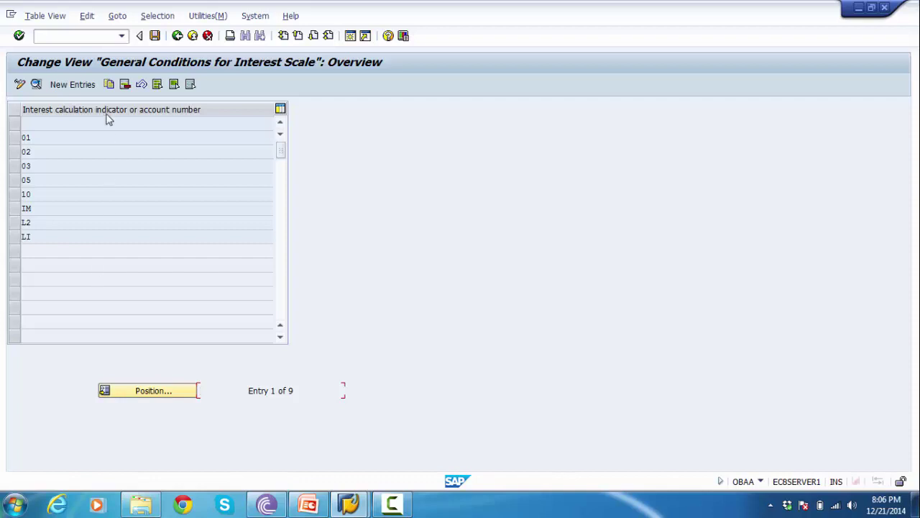
pyautogui.click(48, 152)
pyautogui.click(48, 179)
pyautogui.click(49, 238)
pyautogui.click(19, 223)
pyautogui.click(16, 237)
pyautogui.click(16, 237)
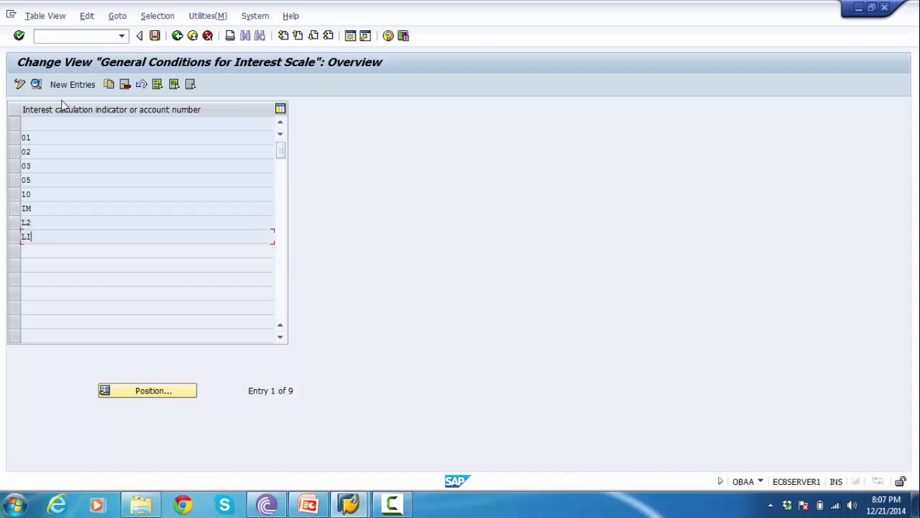
pyautogui.click(14, 237)
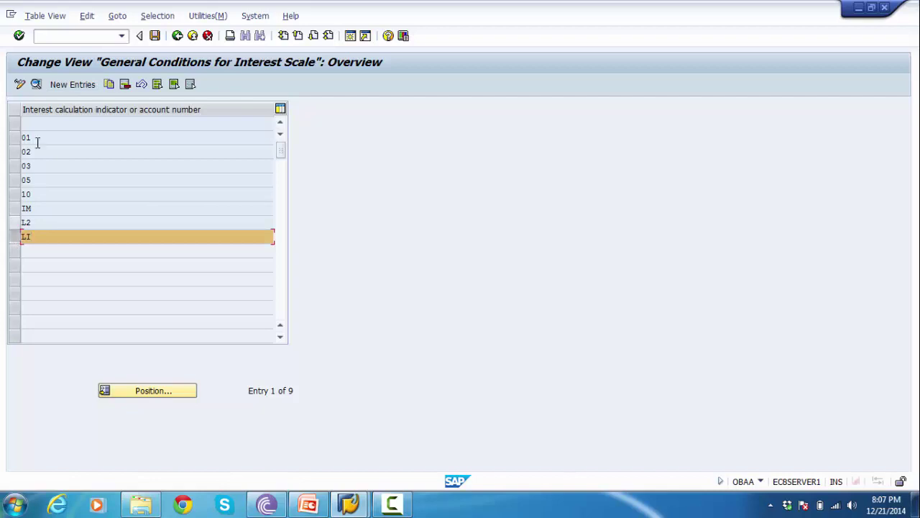
pyautogui.click(108, 84)
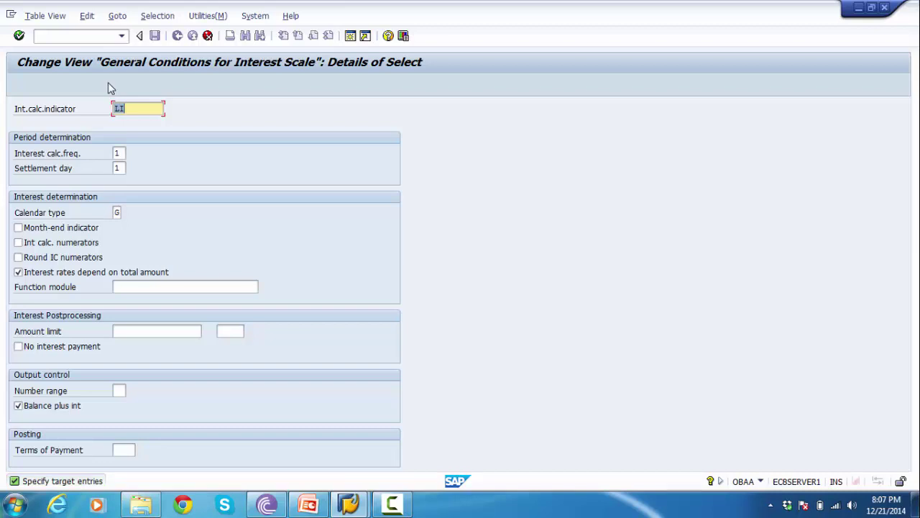
pyautogui.click(208, 36)
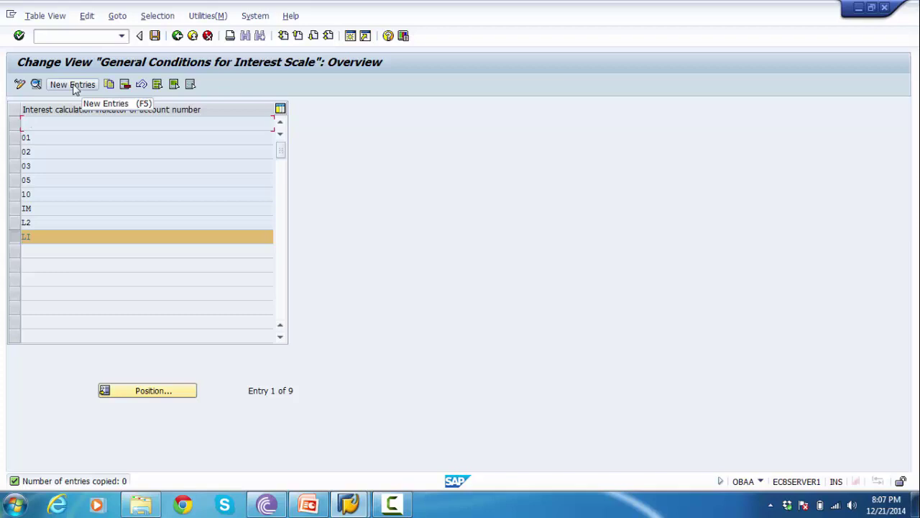
# - Create indicator 20 with frequency 01, settlement day 31, calendar type G, total-amount-dependent rates
pyautogui.click(73, 88)
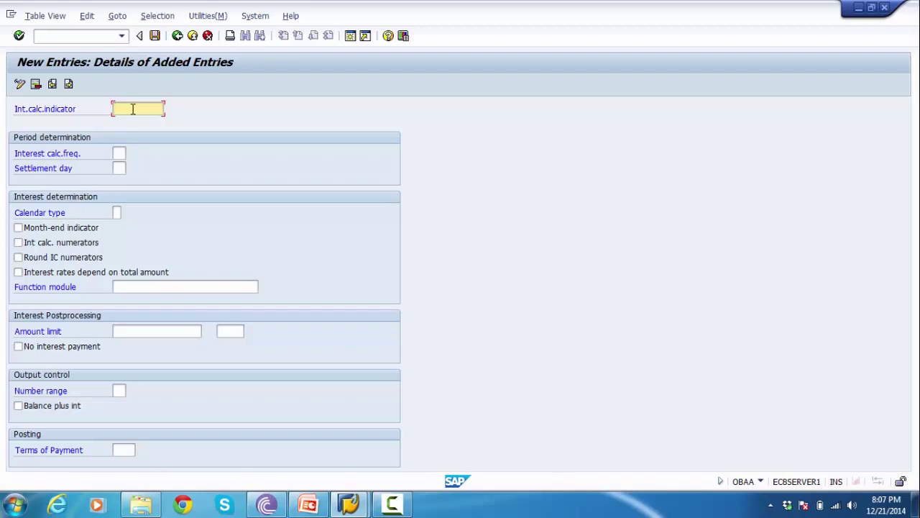
pyautogui.write('20')
pyautogui.click(119, 153)
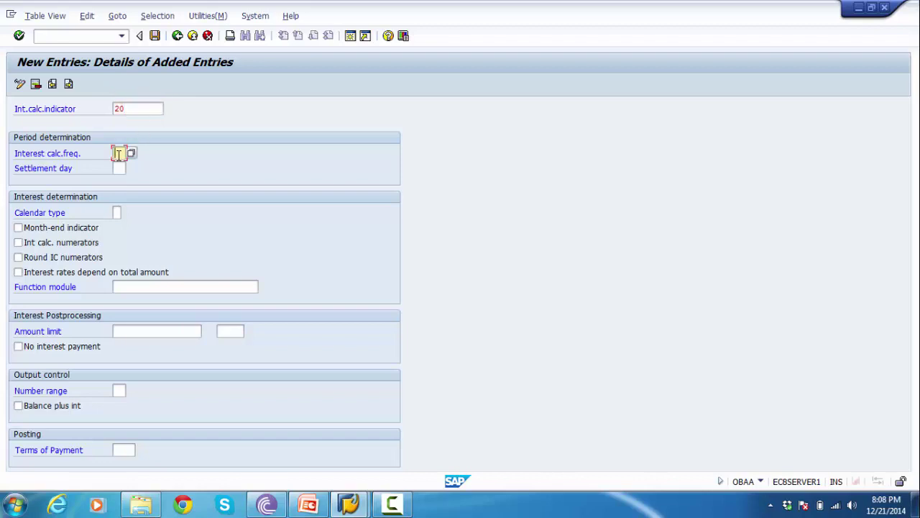
pyautogui.click(131, 154)
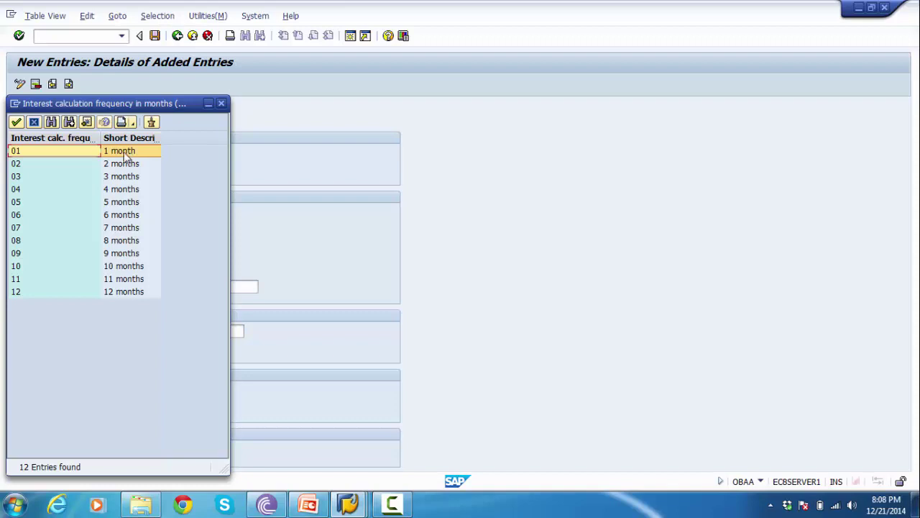
pyautogui.doubleClick(124, 152)
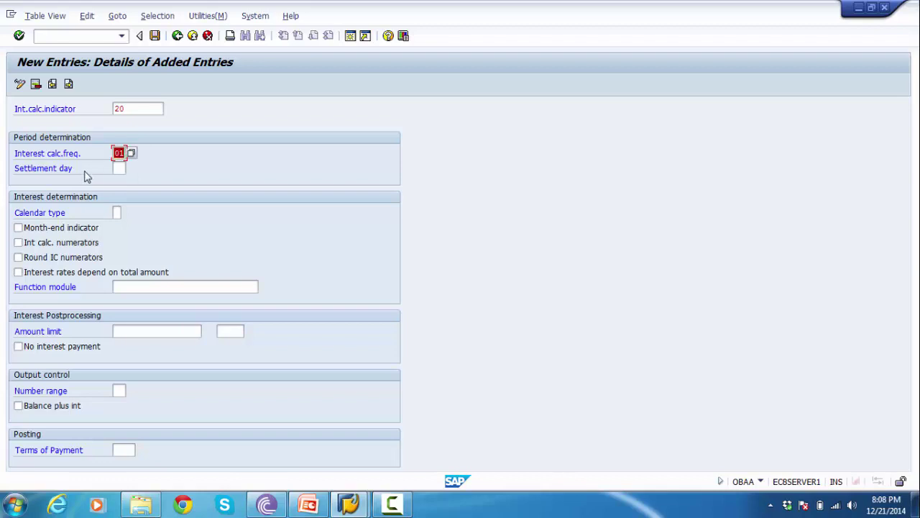
pyautogui.click(120, 168)
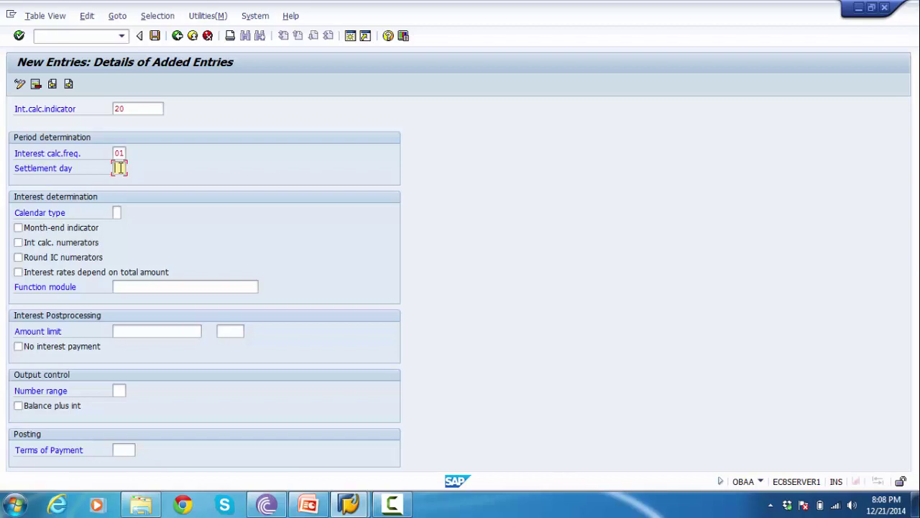
pyautogui.write('31')
pyautogui.click(117, 213)
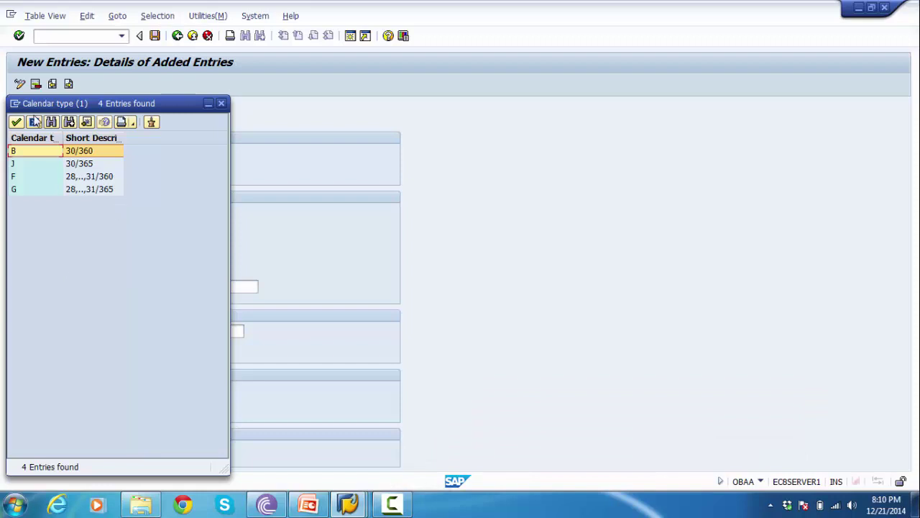
pyautogui.click(15, 190)
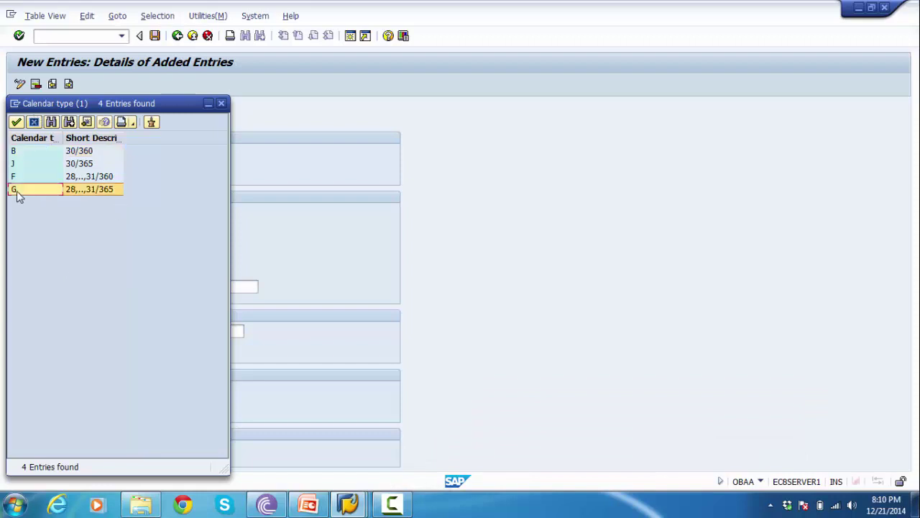
pyautogui.doubleClick(27, 190)
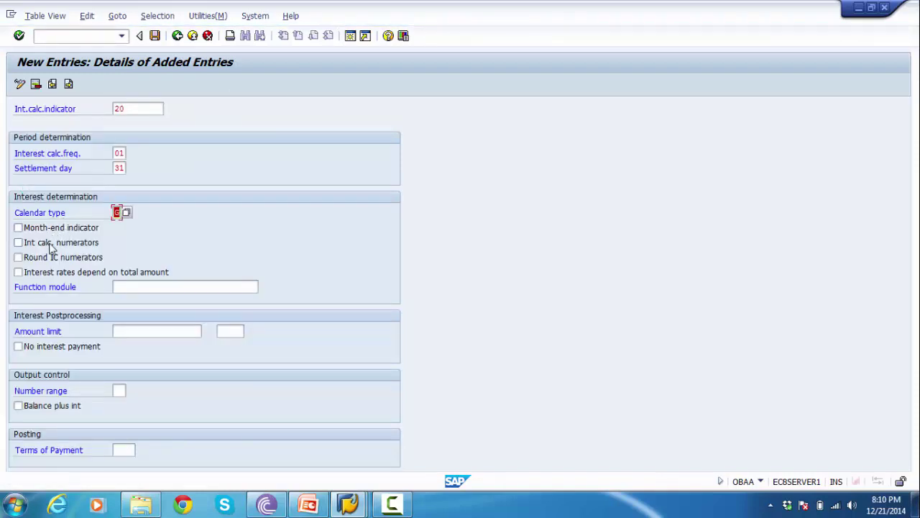
pyautogui.click(41, 279)
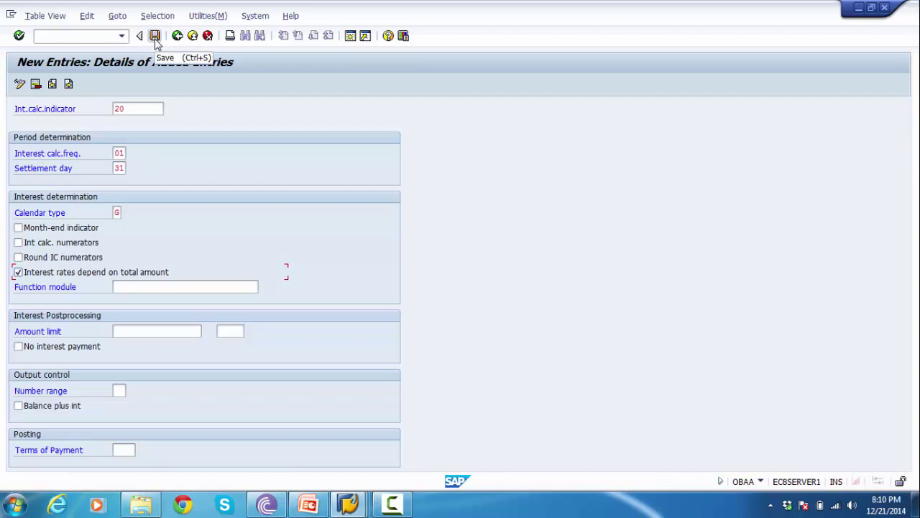
# - Save entry 20 under the customizing request and return to the overview
pyautogui.click(156, 37)
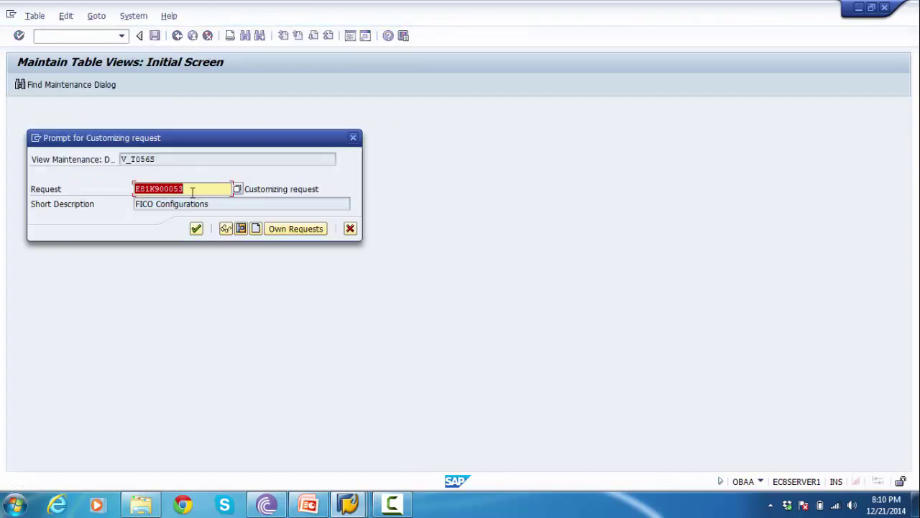
pyautogui.click(195, 229)
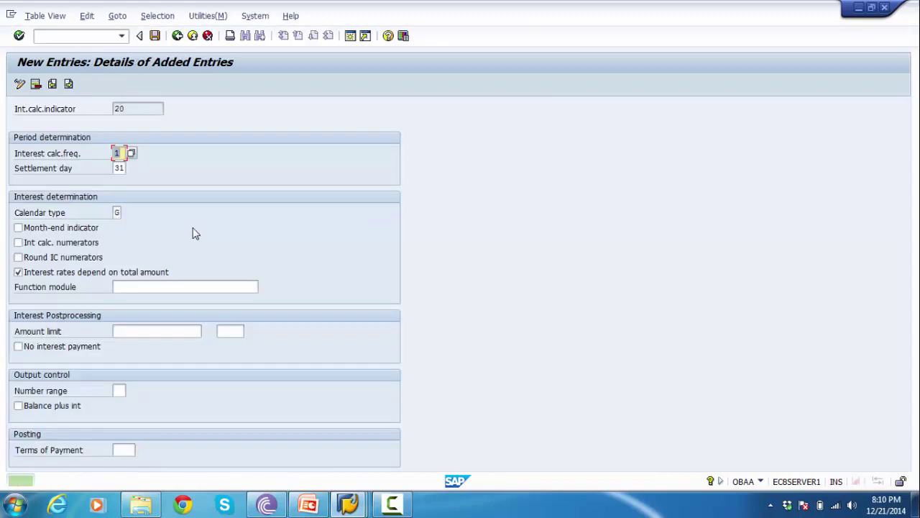
pyautogui.click(177, 36)
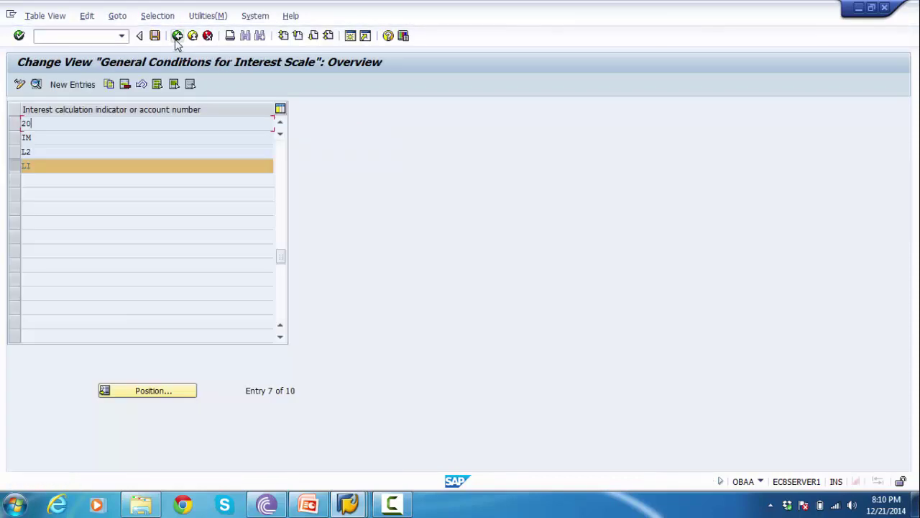
# - View entry L2's details for comparison, then go back to the overview
pyautogui.click(18, 125)
pyautogui.click(17, 125)
pyautogui.click(20, 166)
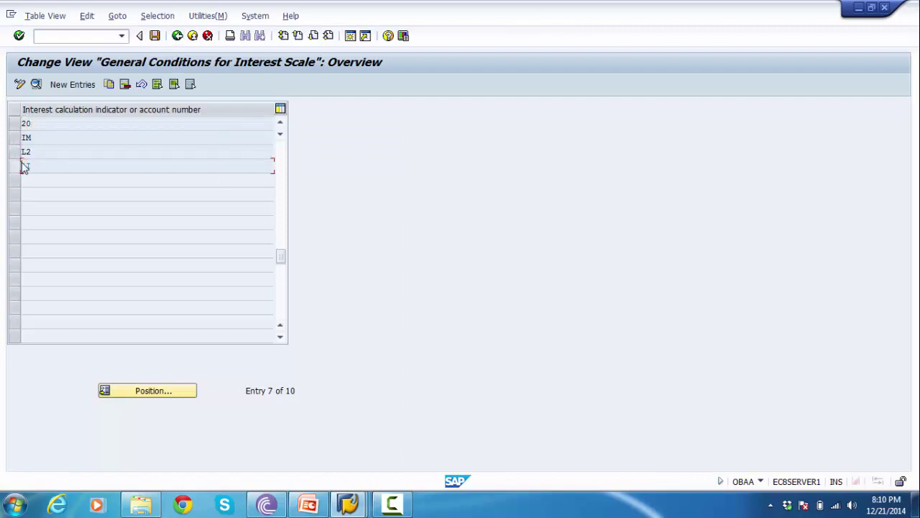
pyautogui.doubleClick(33, 152)
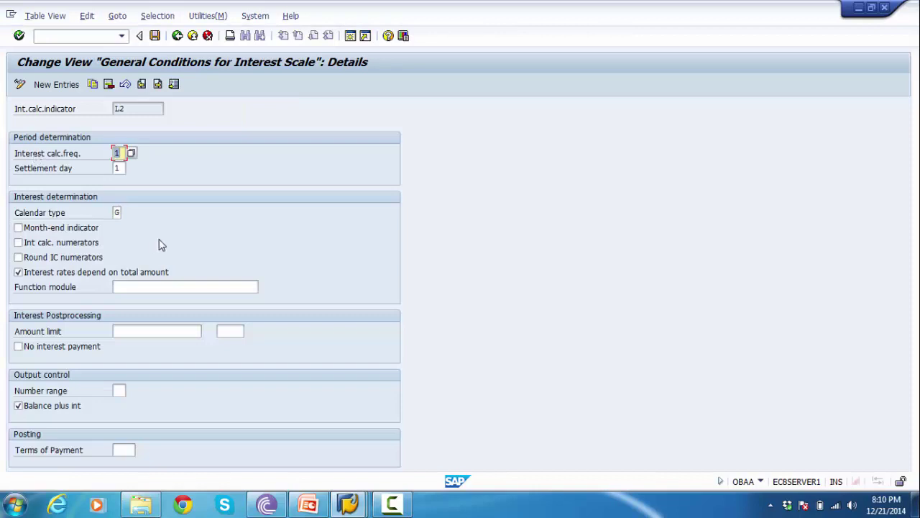
pyautogui.click(177, 37)
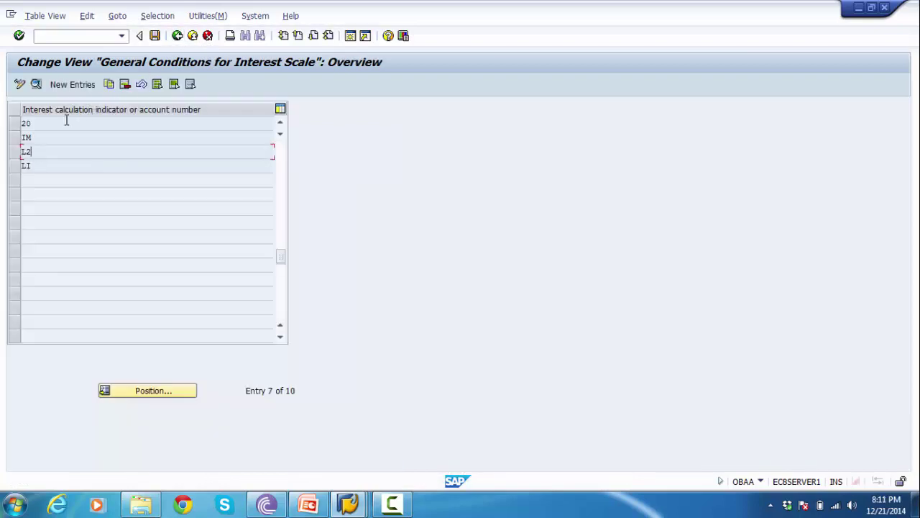
# - Tick Balance plus int in interest scale entry 20's details and return to the overview
pyautogui.doubleClick(67, 122)
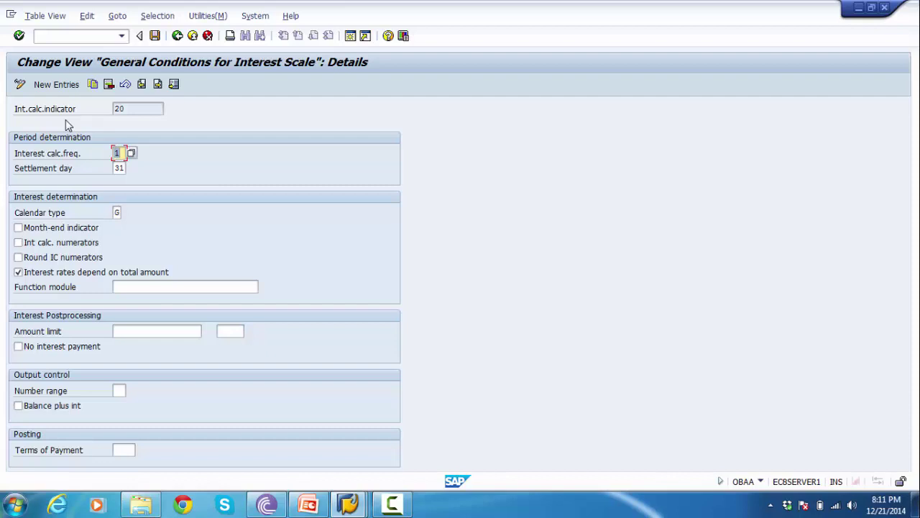
pyautogui.click(44, 215)
pyautogui.click(44, 412)
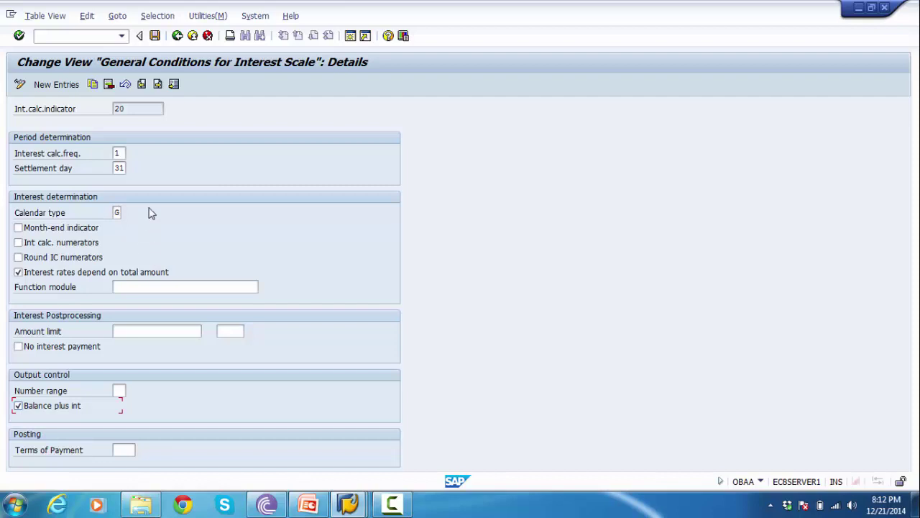
pyautogui.moveTo(139, 109); pyautogui.dragTo(110, 108)
pyautogui.click(177, 36)
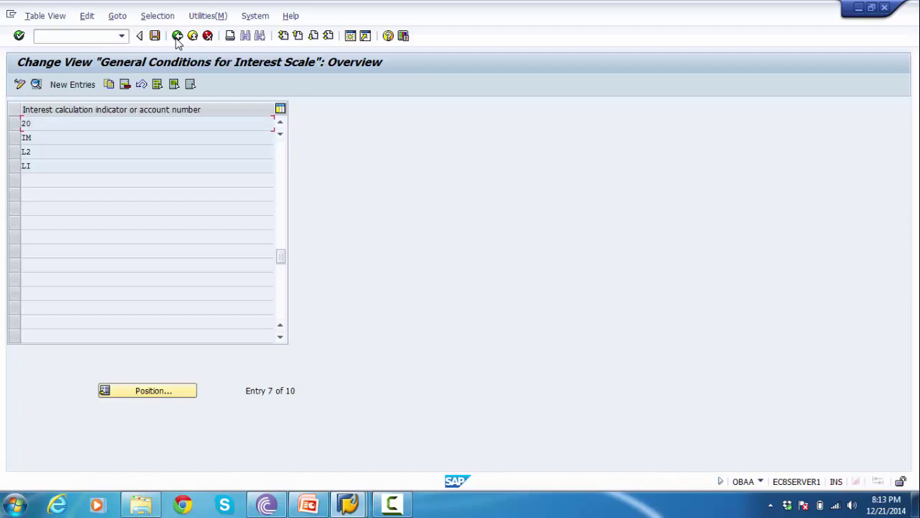
# - Save the entry 20 changes on exit, collapse Global Settings, and bring up the PowerPoint notes
pyautogui.click(177, 36)
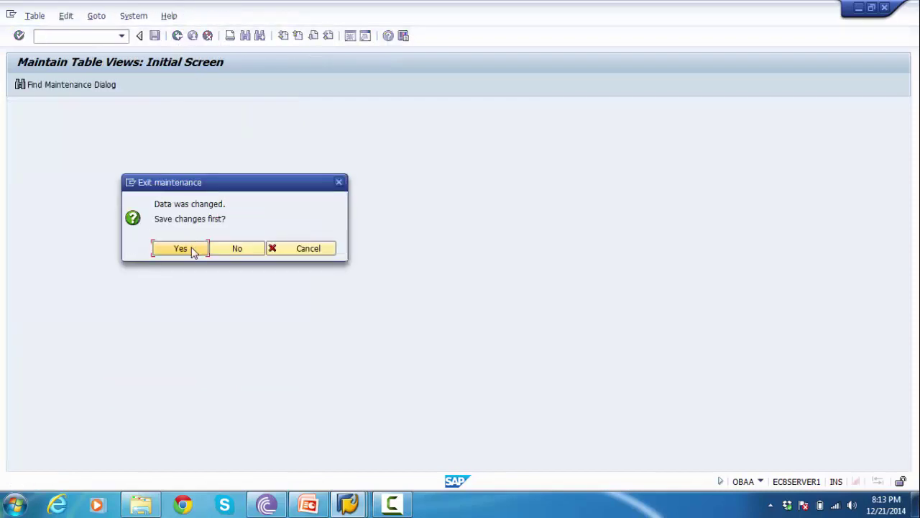
pyautogui.click(192, 249)
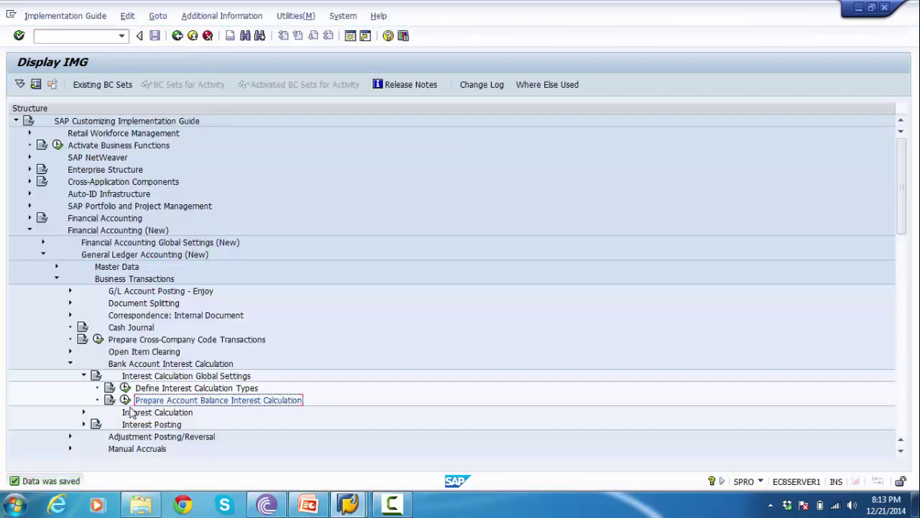
pyautogui.click(83, 375)
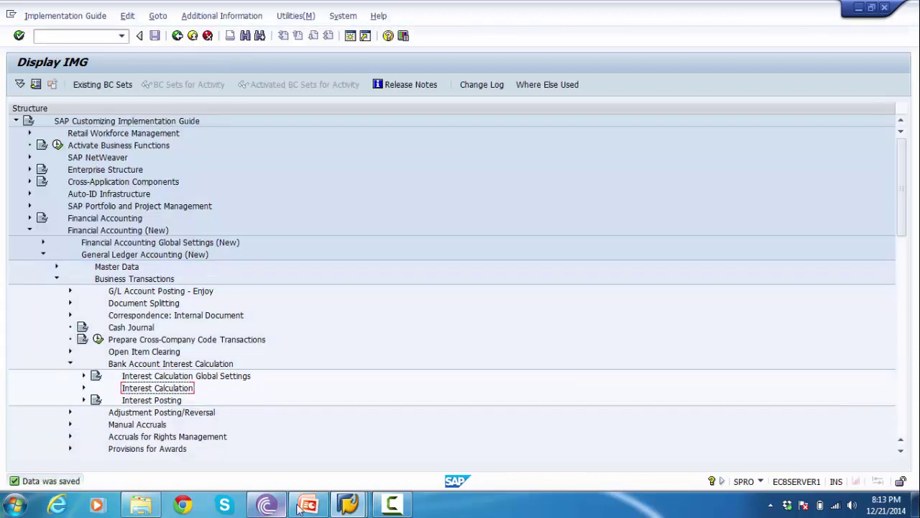
pyautogui.click(298, 507)
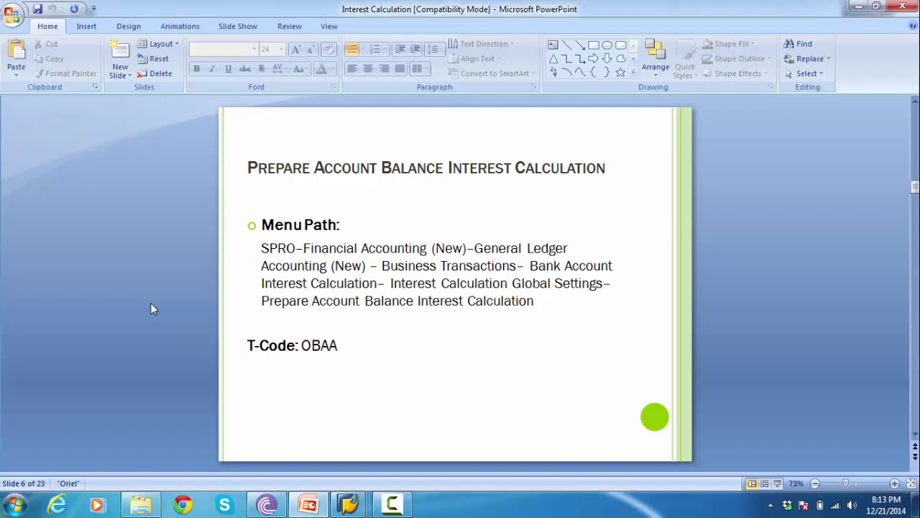
# - Review slide 7, Define Reference Interest Rates with T-code OBAC, then return to SAP
pyautogui.scroll(-1, 150, 303)
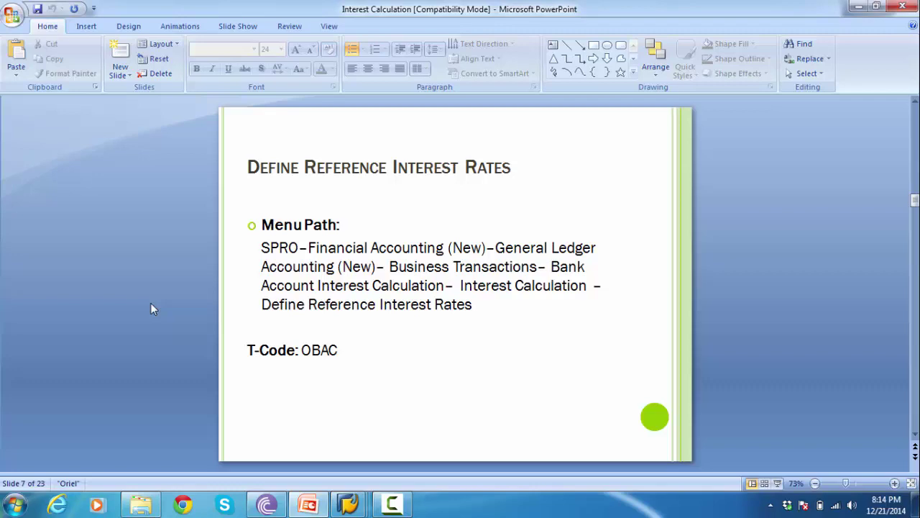
pyautogui.hotkey('alt', 'Tab')
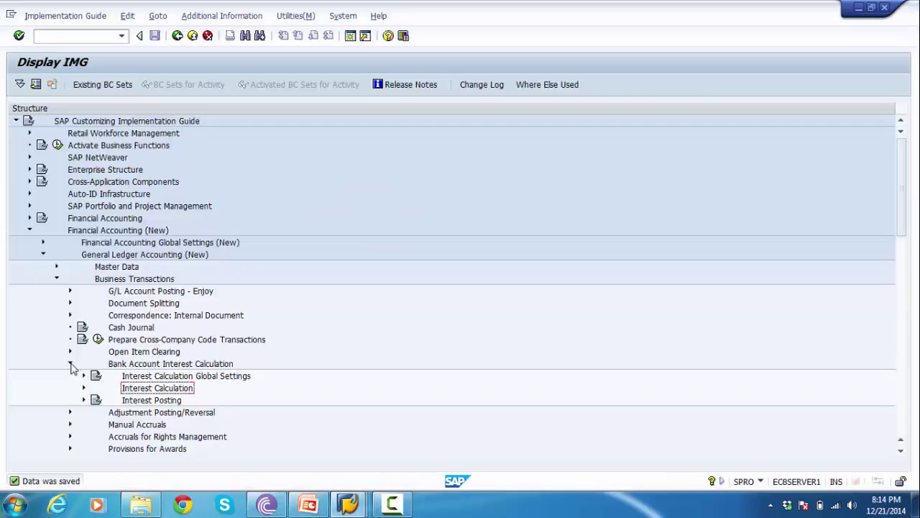
# - Expand Bank Account Interest Calculation > Interest Calculation per the slide and select Define Reference Interest Rates
pyautogui.click(69, 363)
pyautogui.hotkey('alt', 'Tab')
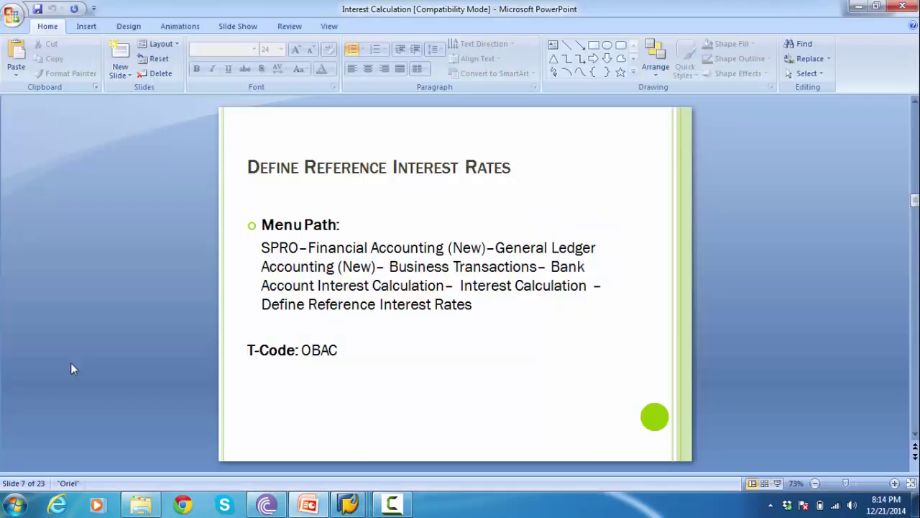
pyautogui.hotkey('alt', 'Tab')
pyautogui.click(122, 365)
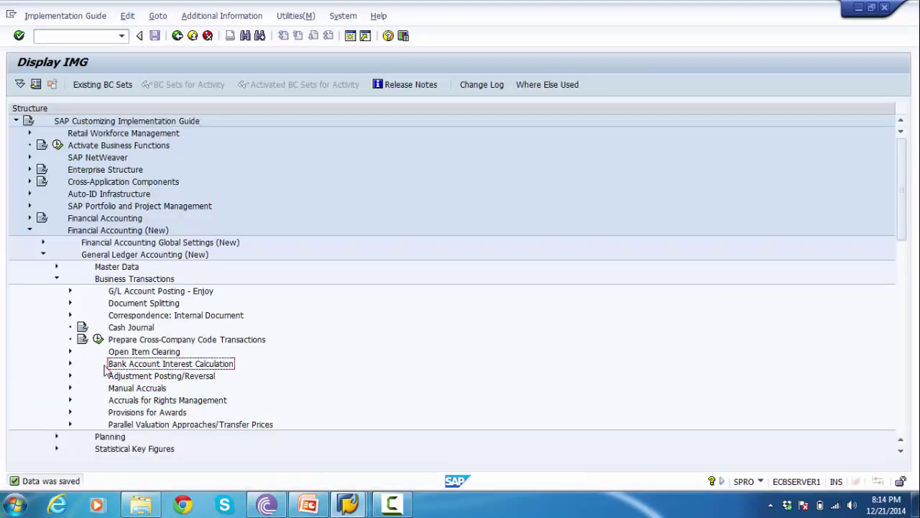
pyautogui.click(71, 364)
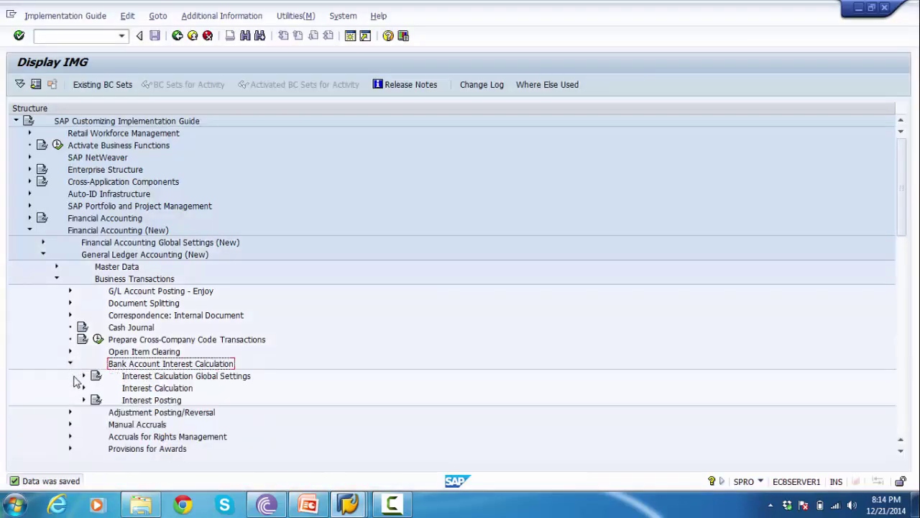
pyautogui.hotkey('alt', 'Tab')
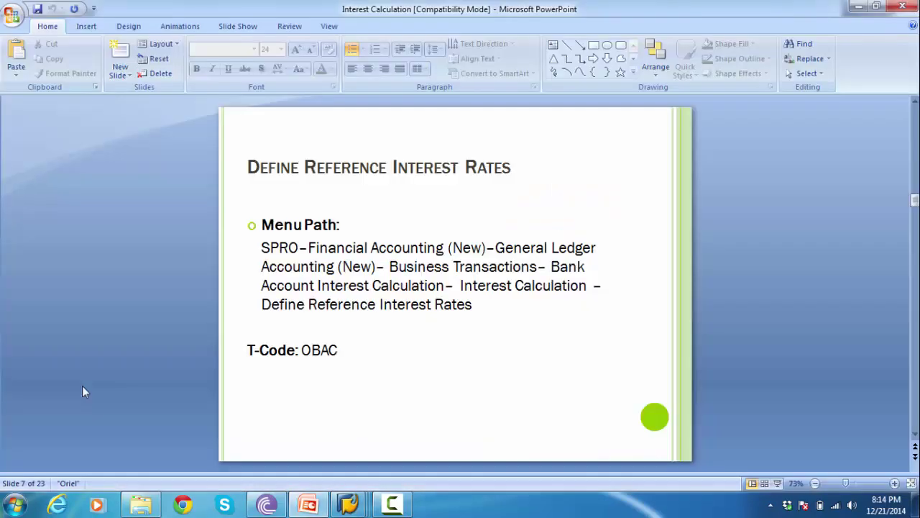
pyautogui.hotkey('alt', 'Tab')
pyautogui.click(84, 387)
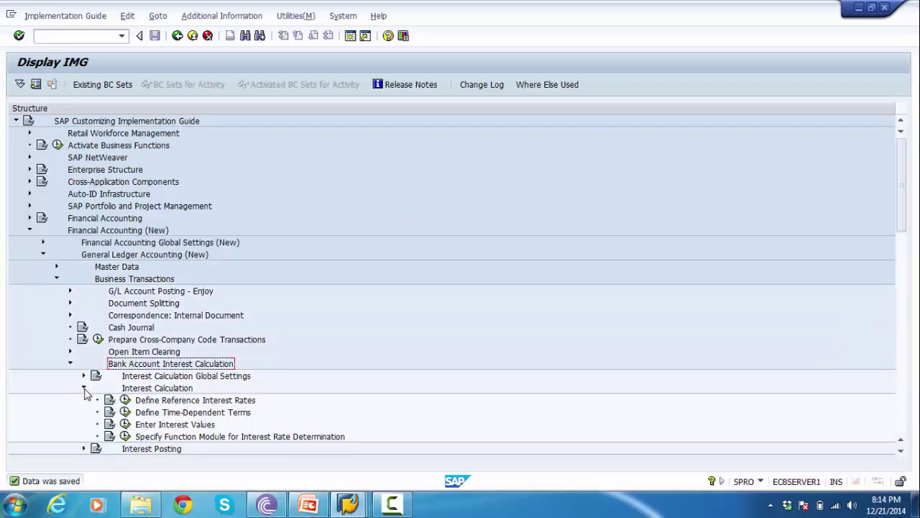
pyautogui.click(159, 403)
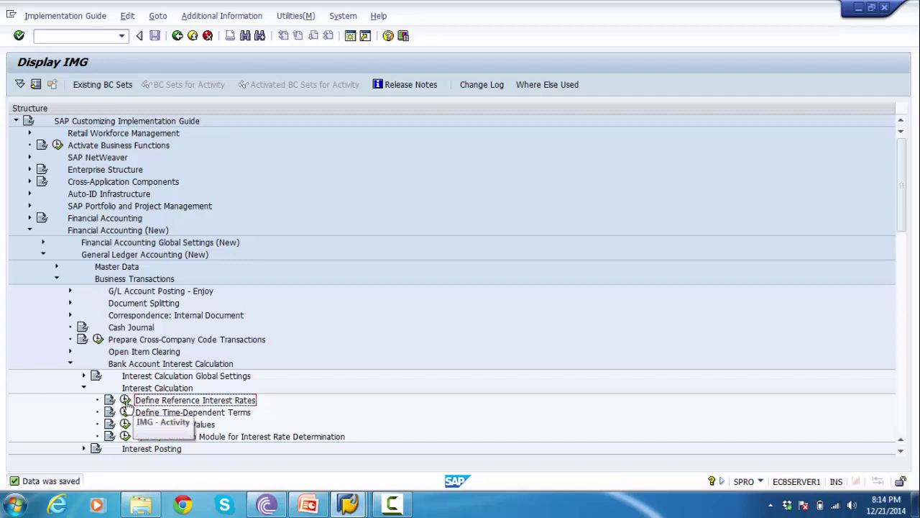
# - Execute Define Reference Interest Rates and browse the 539 existing rates down to ZGBPCLIENT
pyautogui.click(125, 401)
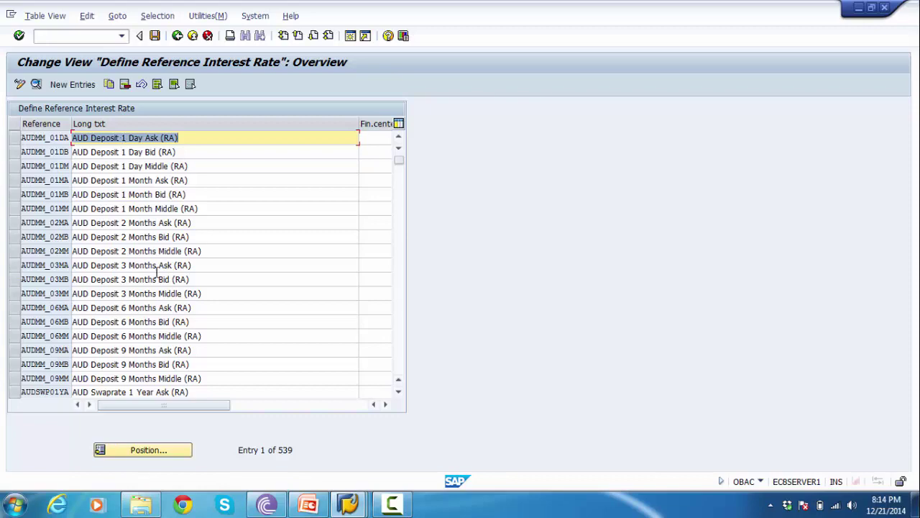
pyautogui.scroll(-12, 155, 290)
pyautogui.scroll(-12, 155, 289)
pyautogui.scroll(6, 155, 289)
pyautogui.scroll(-18, 156, 290)
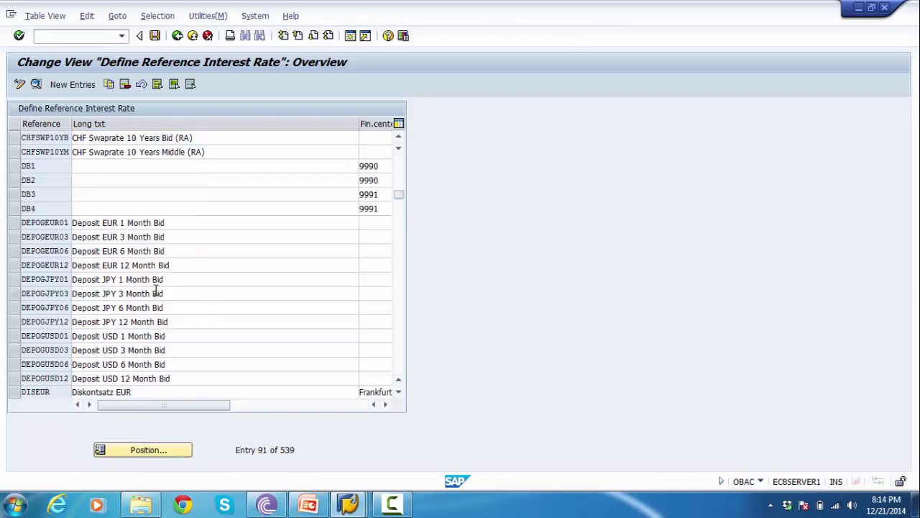
pyautogui.scroll(-12, 155, 290)
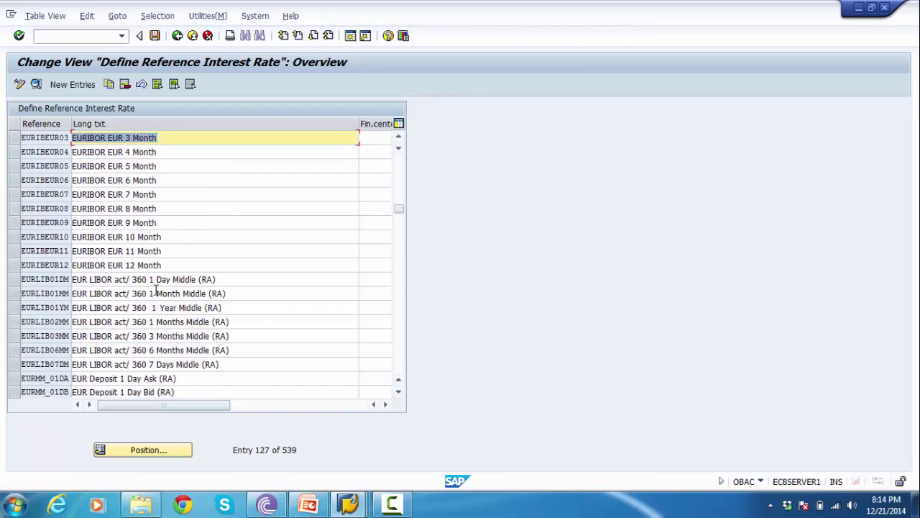
pyautogui.scroll(-12, 155, 289)
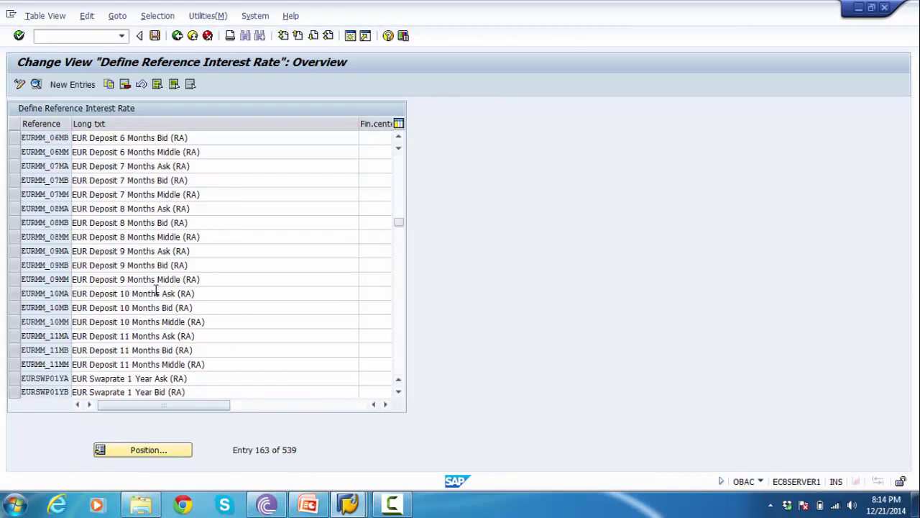
pyautogui.scroll(-20, 156, 290)
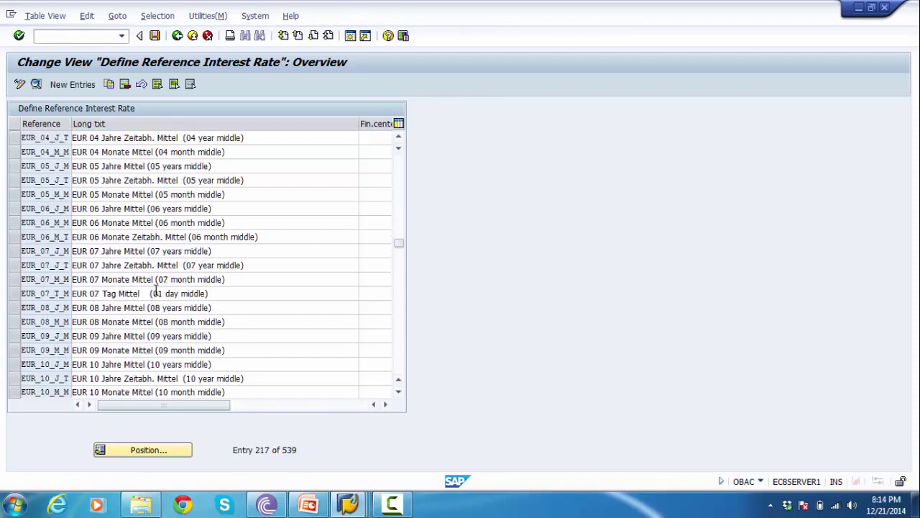
pyautogui.scroll(-18, 155, 290)
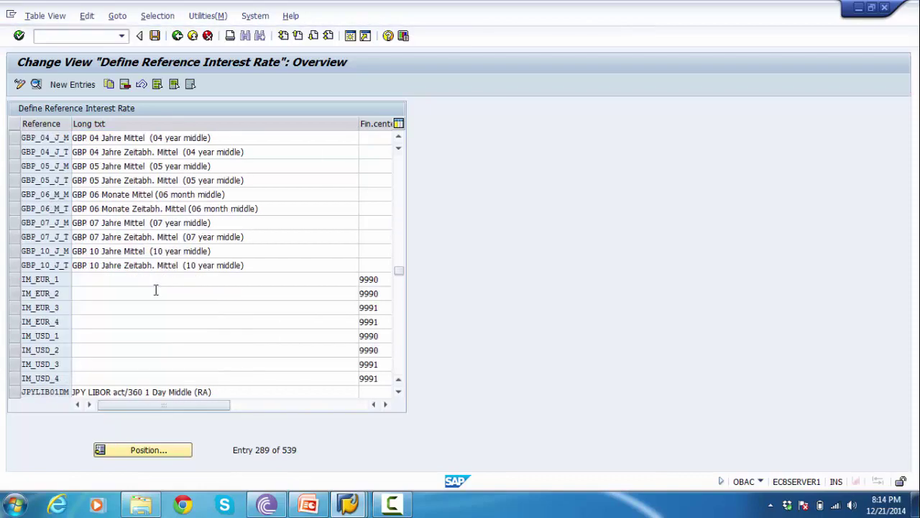
pyautogui.scroll(-18, 156, 289)
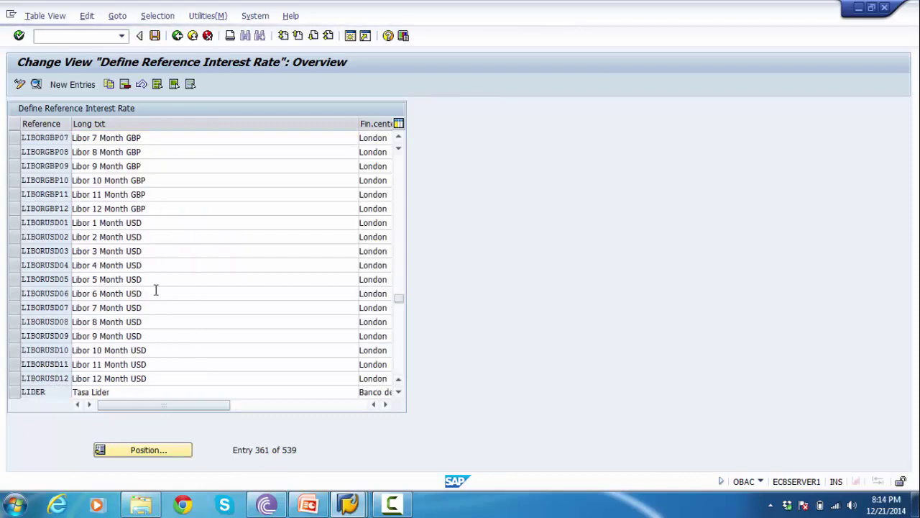
pyautogui.scroll(-6, 155, 289)
pyautogui.scroll(-12, 155, 290)
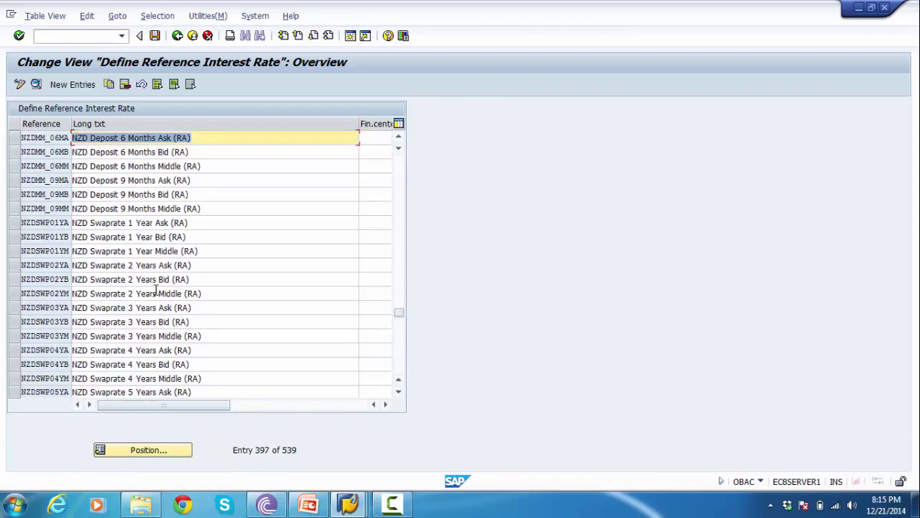
pyautogui.scroll(-20, 155, 289)
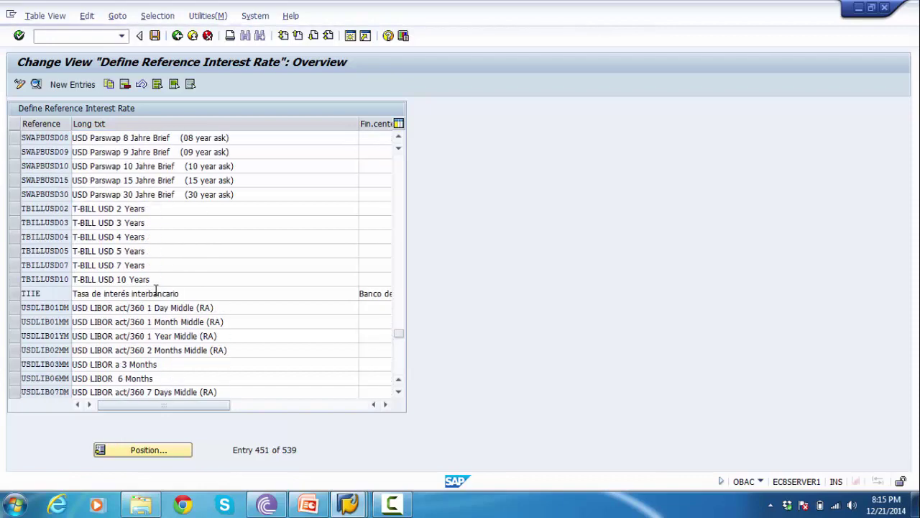
pyautogui.scroll(-12, 155, 290)
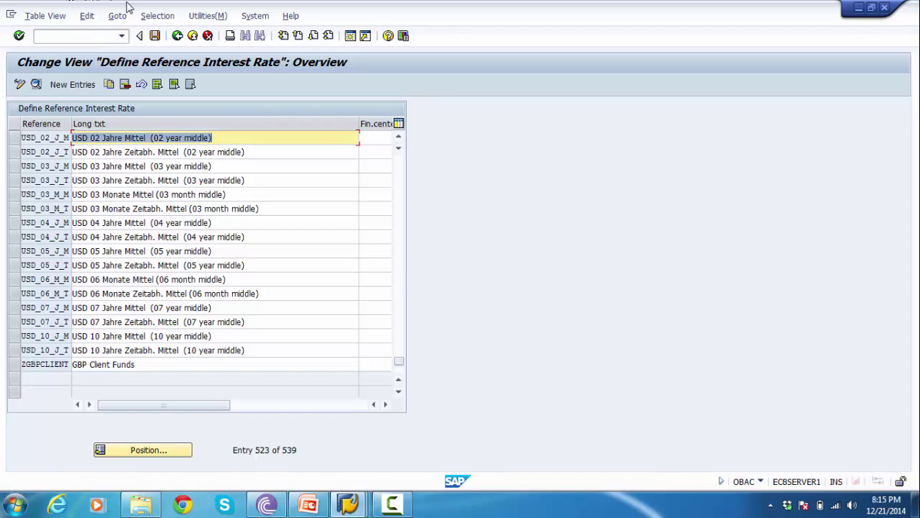
pyautogui.click(80, 85)
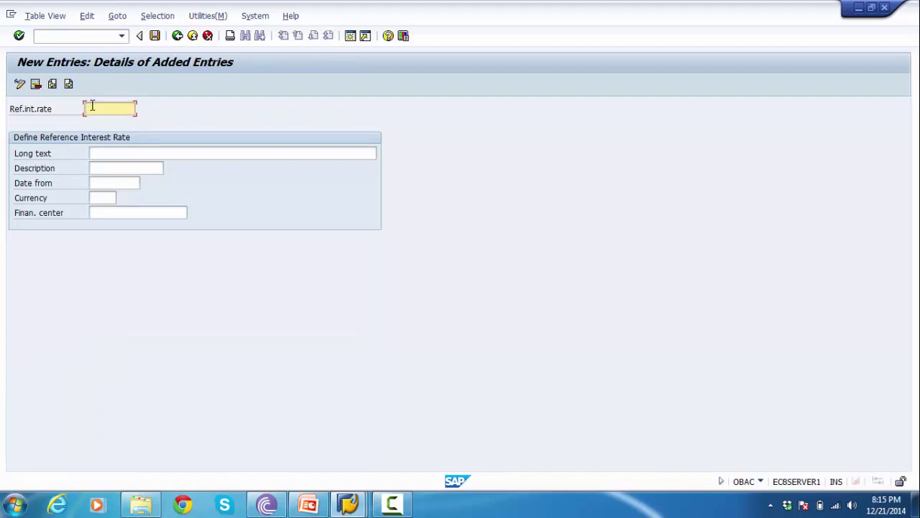
pyautogui.write('zl')
pyautogui.write('200')
pyautogui.click(111, 152)
pyautogui.write('INTEREST')
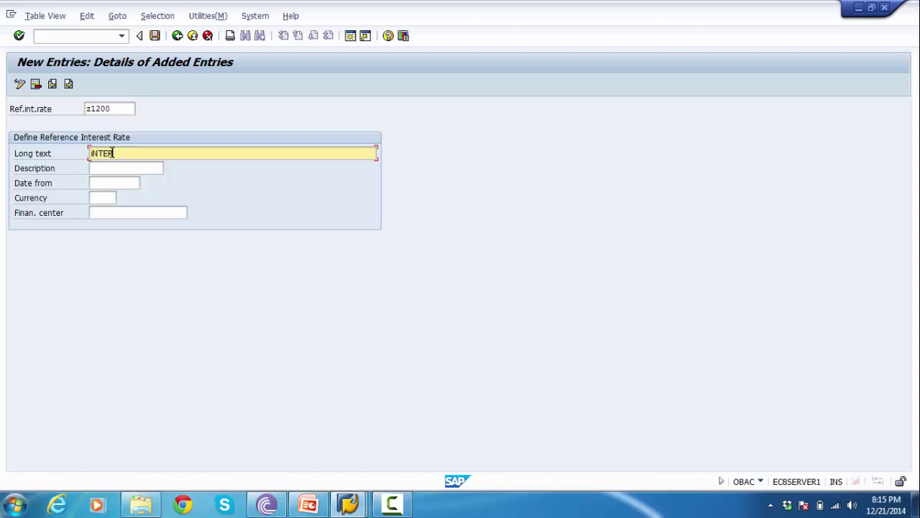
pyautogui.press('BackSpace')
pyautogui.press('BackSpace')
pyautogui.press('BackSpace')
pyautogui.press('BackSpace')
pyautogui.press('BackSpace')
pyautogui.press('BackSpace')
pyautogui.press('BackSpace')
pyautogui.press('BackSpace')
pyautogui.press('BackSpace')
pyautogui.write('Ref')
pyautogui.press('BackSpace')
pyautogui.write('ference interest r')
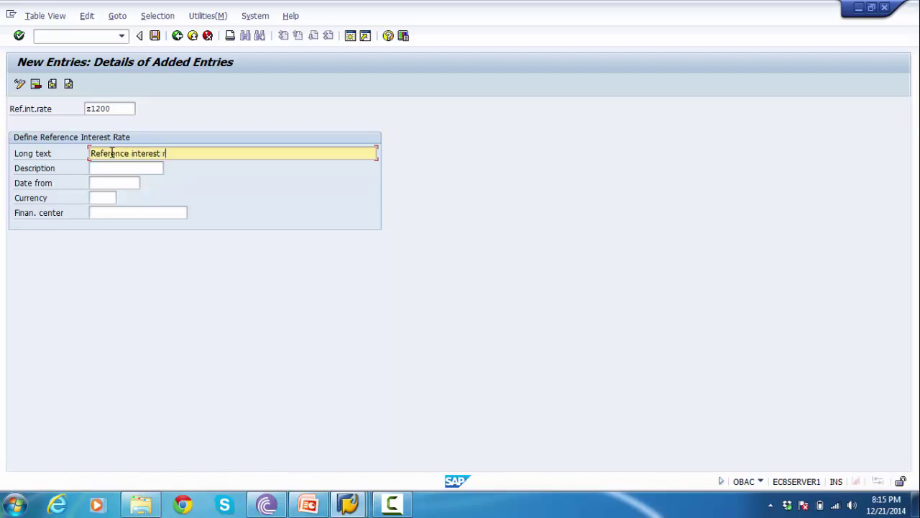
pyautogui.write('ate @12%')
pyautogui.write('Dr.')
# - Give Z1200 description '12% DR int rate', date from 01.04.2014, currency USD, and save
pyautogui.click(147, 166)
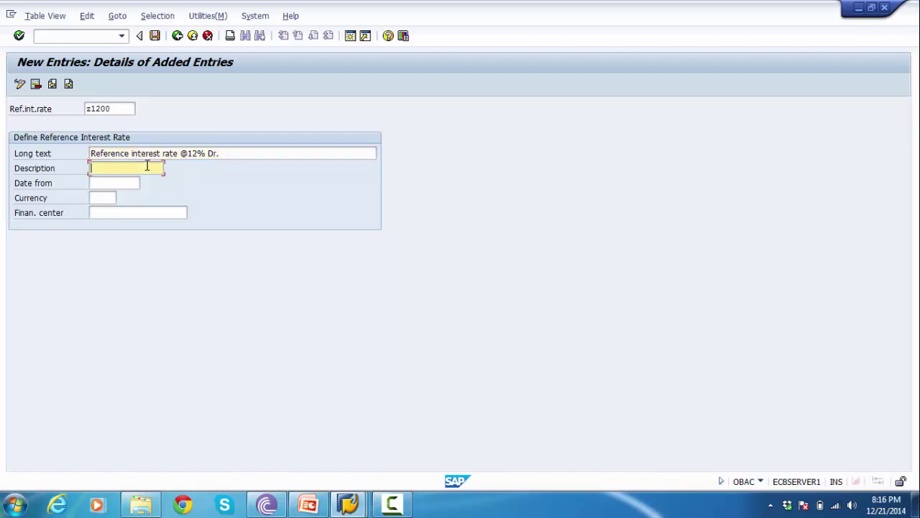
pyautogui.write('12% DR int rate')
pyautogui.click(118, 179)
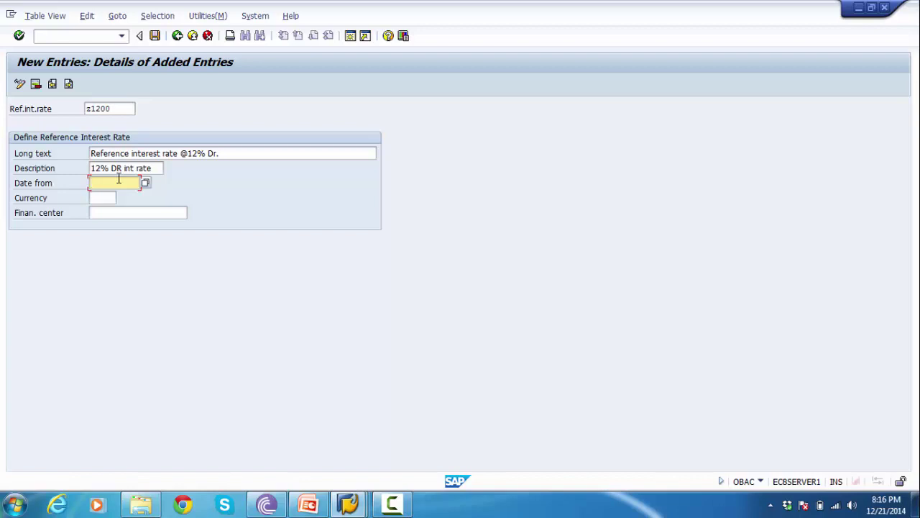
pyautogui.write('01042014')
pyautogui.click(106, 197)
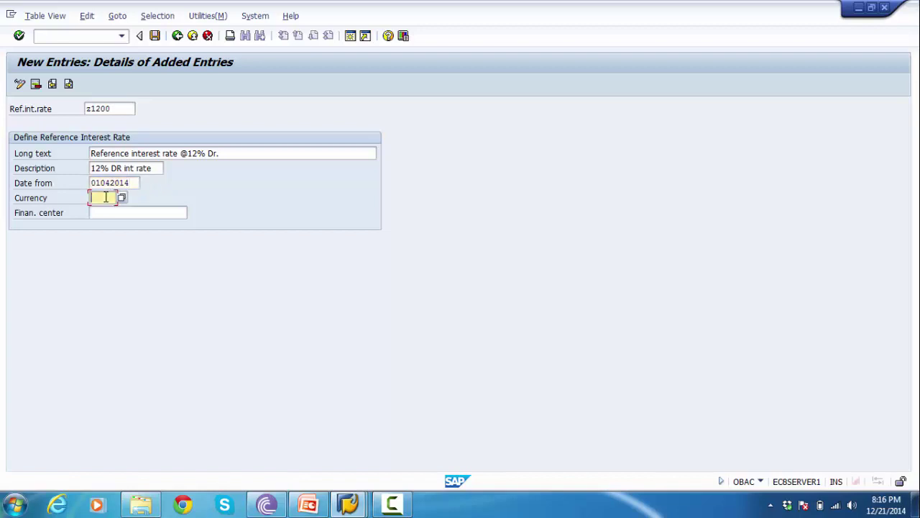
pyautogui.write('usd')
pyautogui.press('Return')
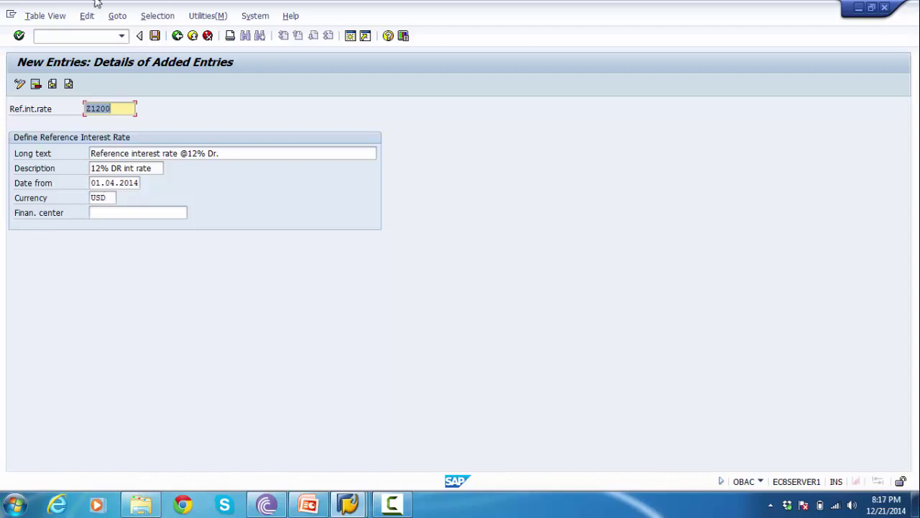
pyautogui.click(155, 36)
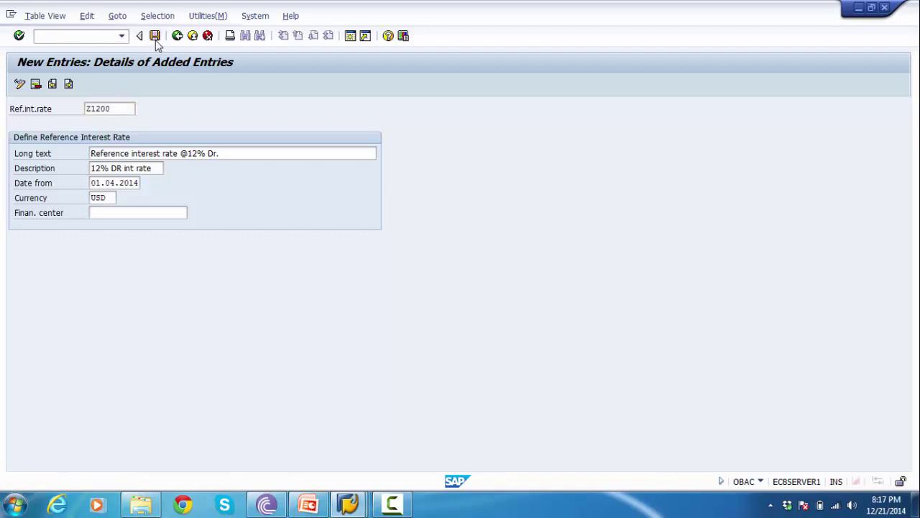
pyautogui.click(197, 228)
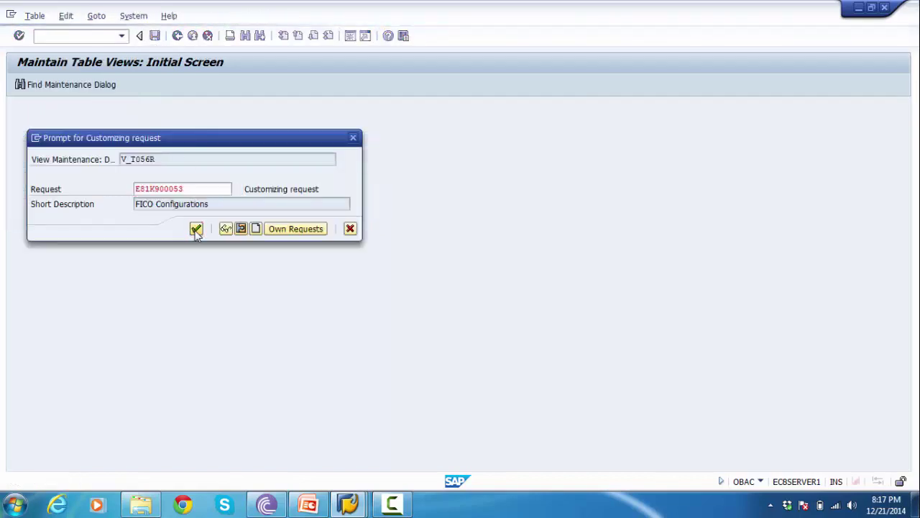
# - Copy reference rate Z1200 to a new rate key Y1200
pyautogui.click(178, 36)
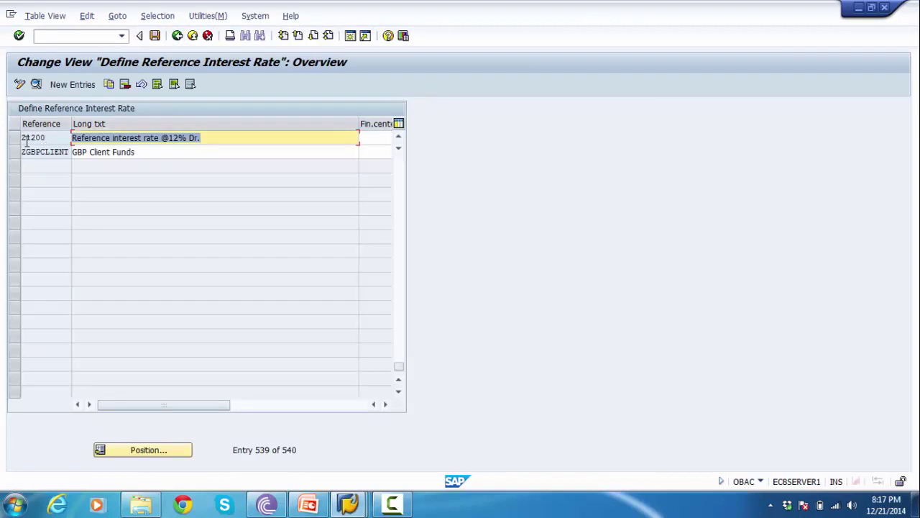
pyautogui.click(24, 137)
pyautogui.click(16, 138)
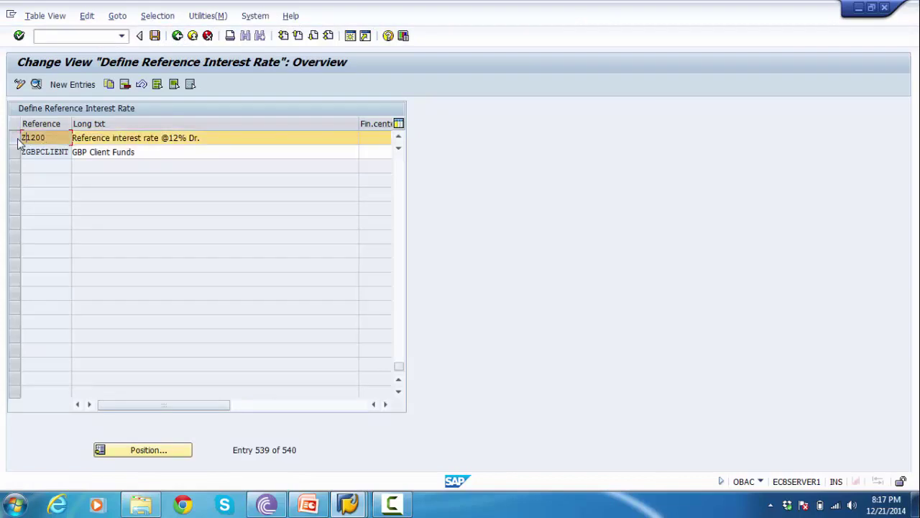
pyautogui.click(108, 84)
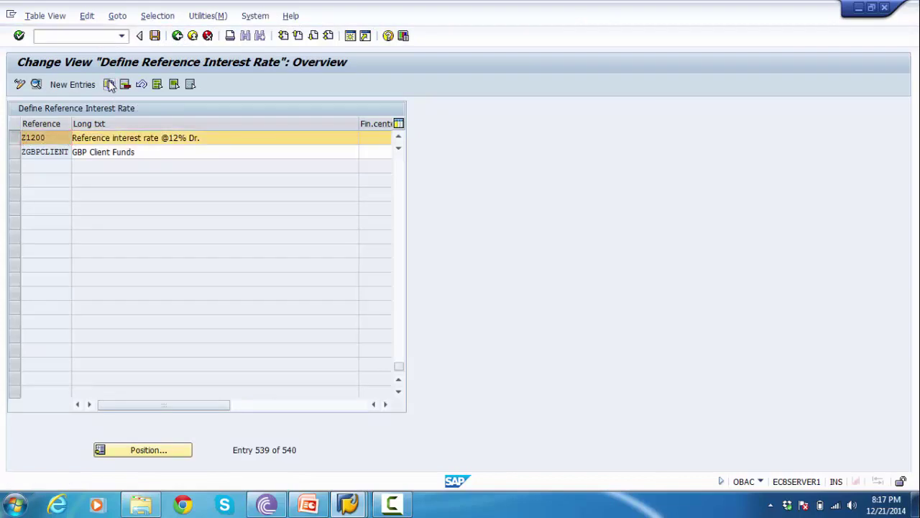
pyautogui.click(114, 108)
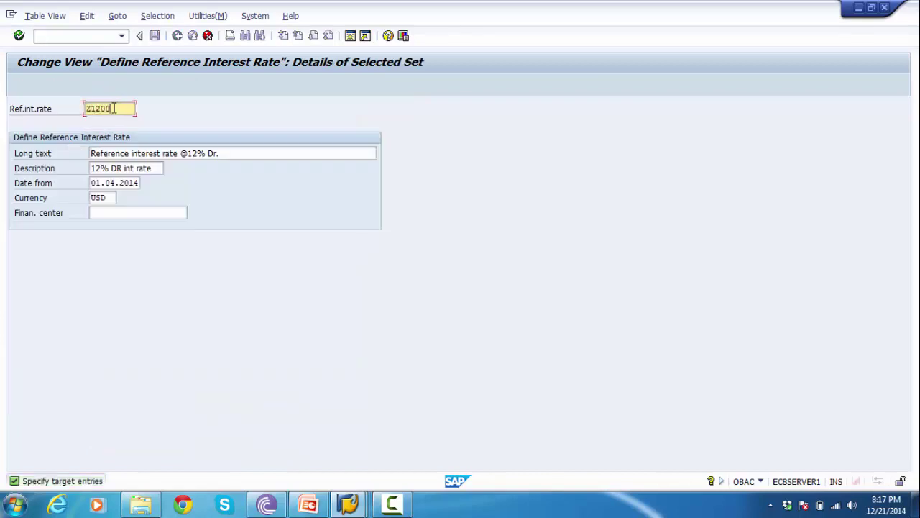
pyautogui.click(91, 109)
pyautogui.press('BackSpace')
pyautogui.write('Y')
pyautogui.press('BackSpace')
pyautogui.write('Y')
# - Change Y1200's description to '12% CR int rate' and its long text ending to 'CR'
pyautogui.click(229, 154)
pyautogui.press('BackSpace')
pyautogui.press('BackSpace')
pyautogui.press('BackSpace')
pyautogui.write('cr')
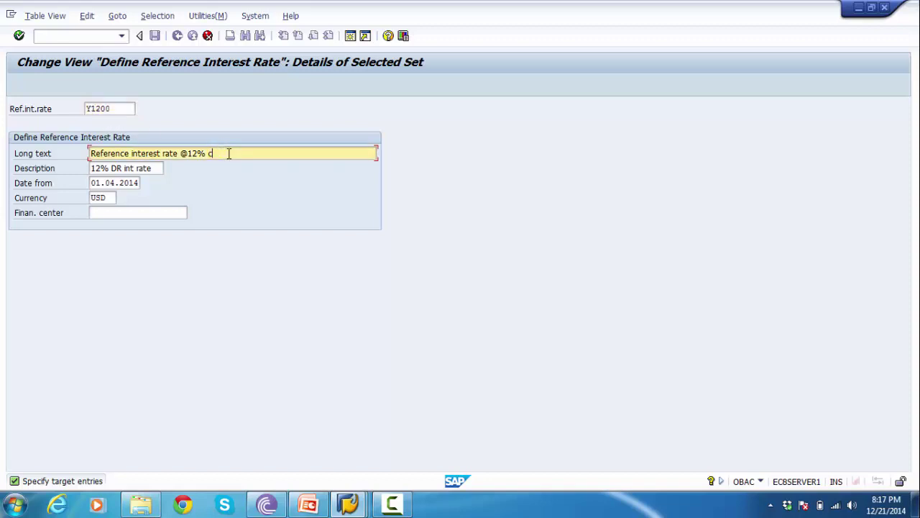
pyautogui.click(113, 169)
pyautogui.press('Delete')
pyautogui.write('C')
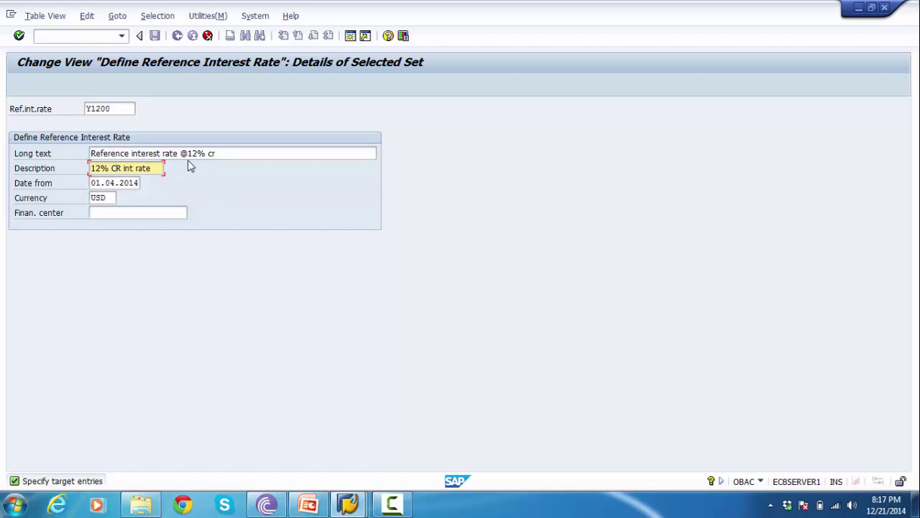
pyautogui.doubleClick(211, 153)
pyautogui.write('CR')
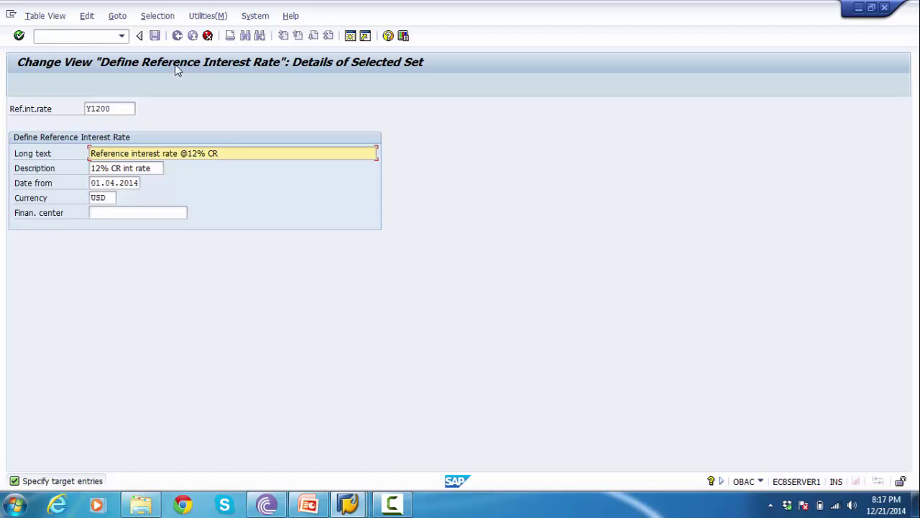
pyautogui.press('F3')
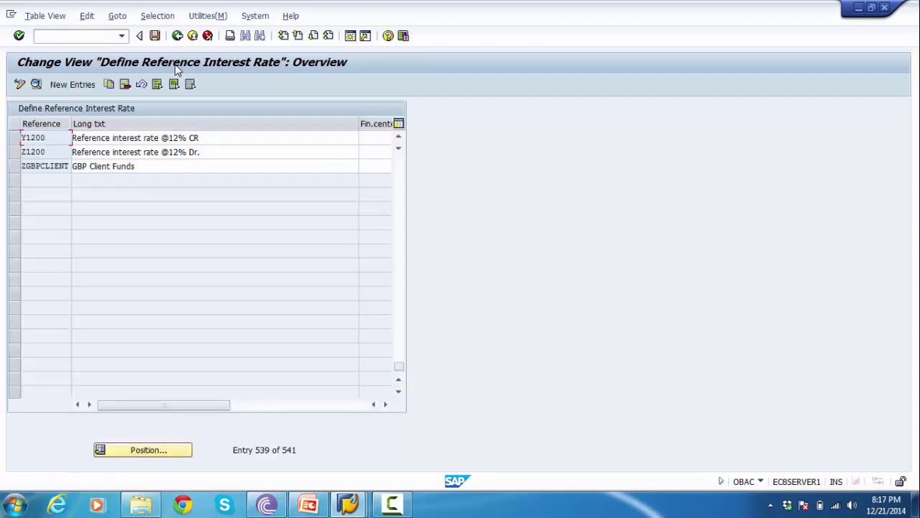
# - Save reference rates Y1200 and Z1200, then show slide 8, Define Time Dependent Terms (OB81)
pyautogui.click(206, 137)
pyautogui.click(206, 152)
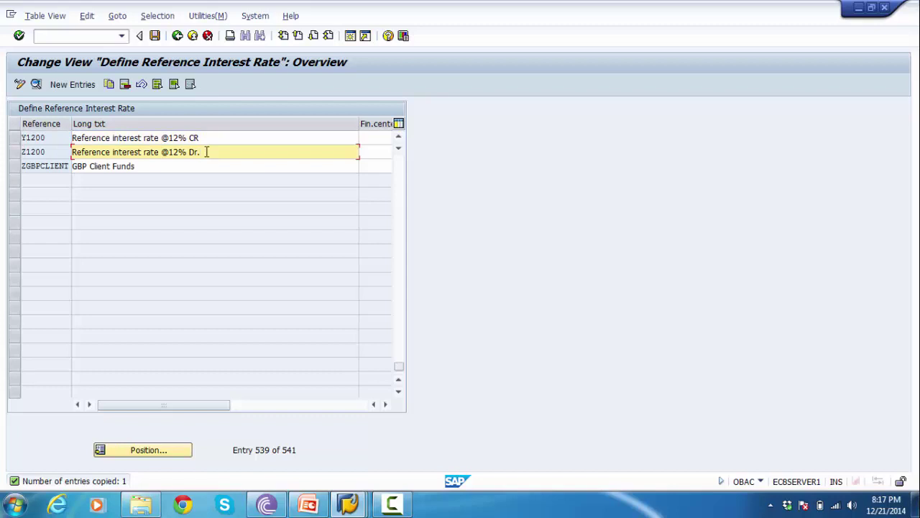
pyautogui.moveTo(55, 140); pyautogui.dragTo(15, 156)
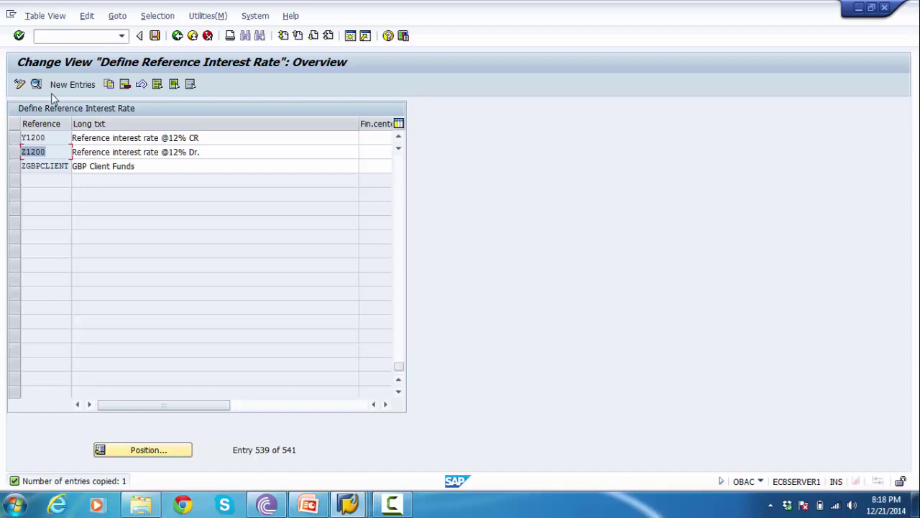
pyautogui.click(154, 36)
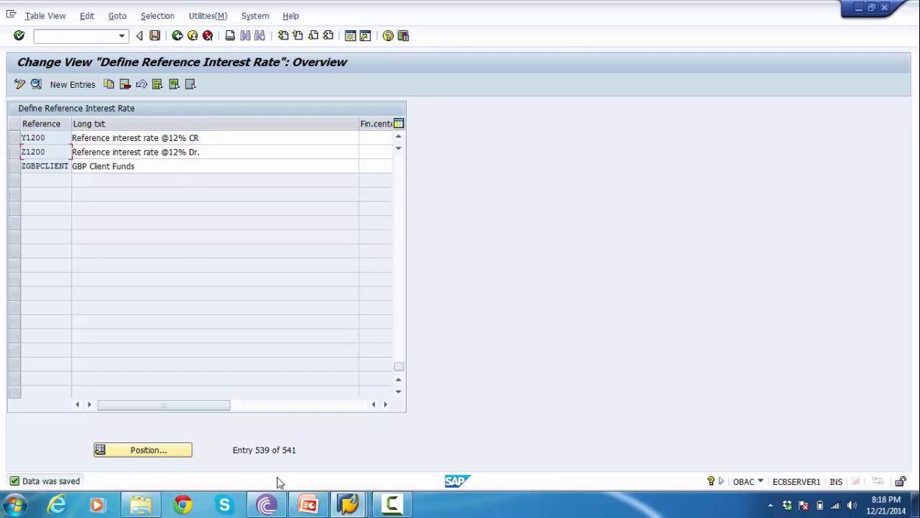
pyautogui.click(308, 505)
pyautogui.scroll(-1, 152, 305)
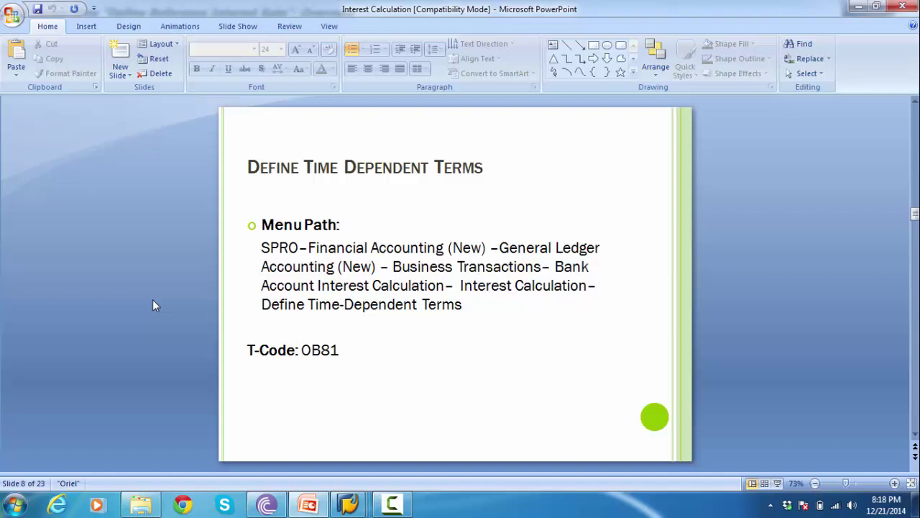
# - Return to SAP's IMG tree showing Define Time-Dependent Terms under Interest Calculation, checking the slide path
pyautogui.hotkey('alt', 'Tab')
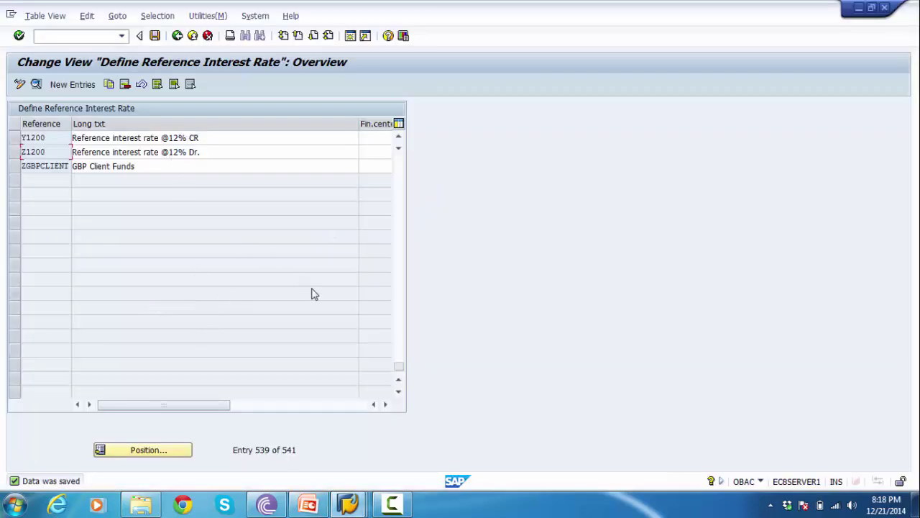
pyautogui.click(375, 405)
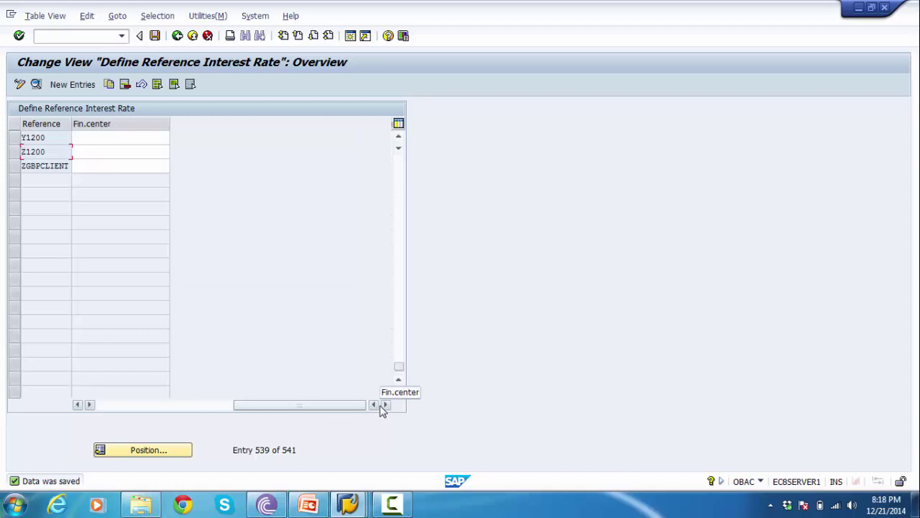
pyautogui.moveTo(325, 415); pyautogui.dragTo(139, 419)
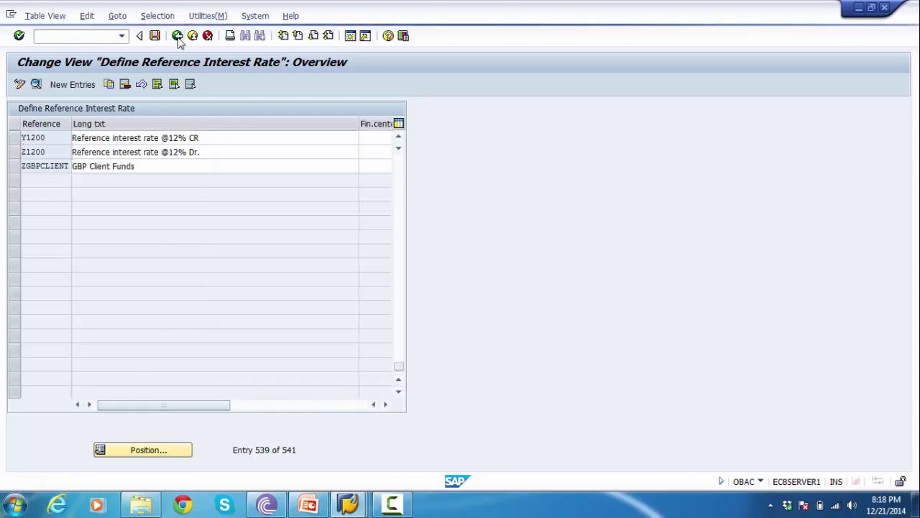
pyautogui.click(308, 504)
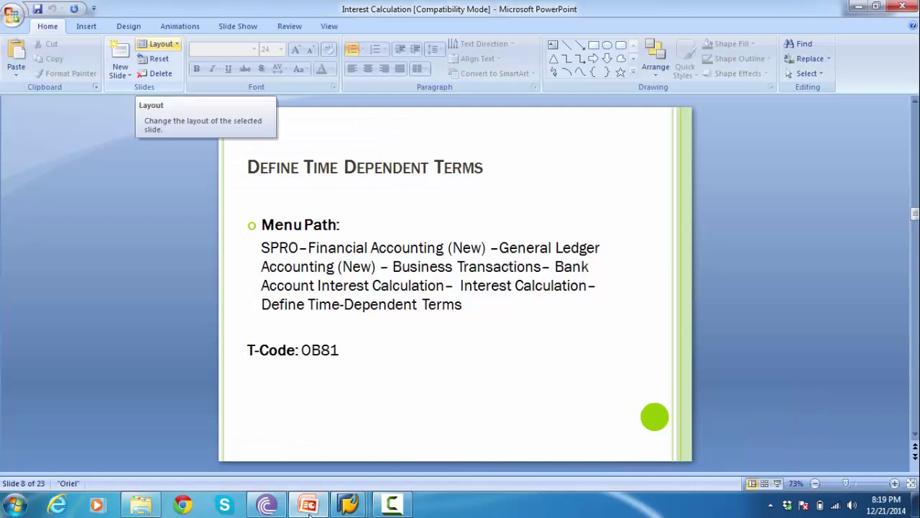
pyautogui.press('alt')
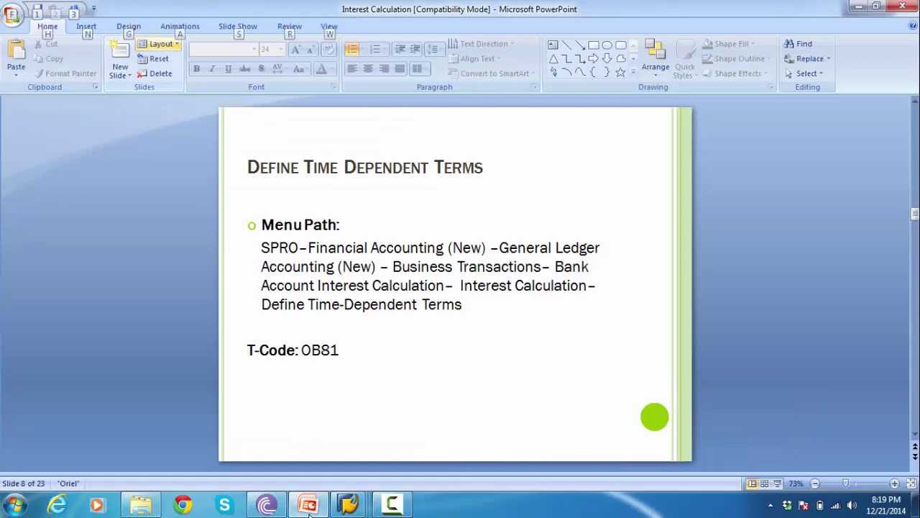
pyautogui.click(309, 507)
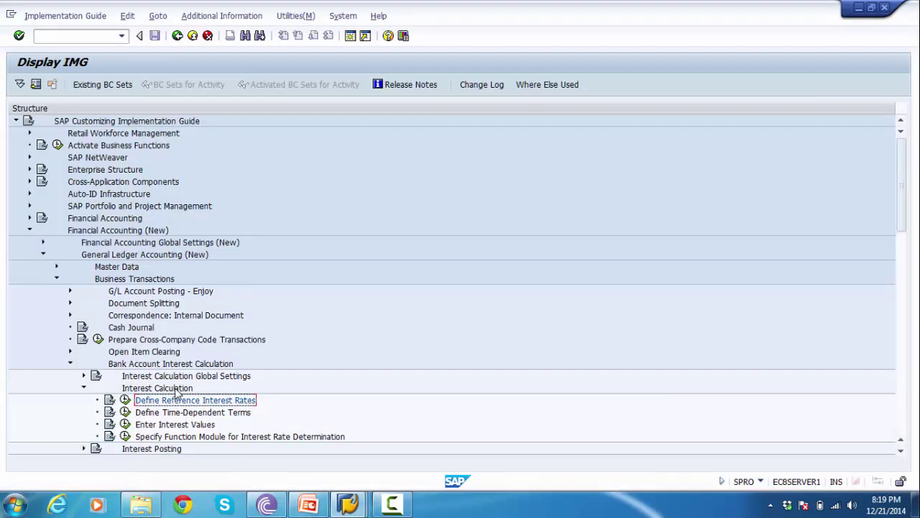
# - Execute Define Time-Dependent Terms, page through the 47 existing terms, and start a new entry
pyautogui.click(176, 413)
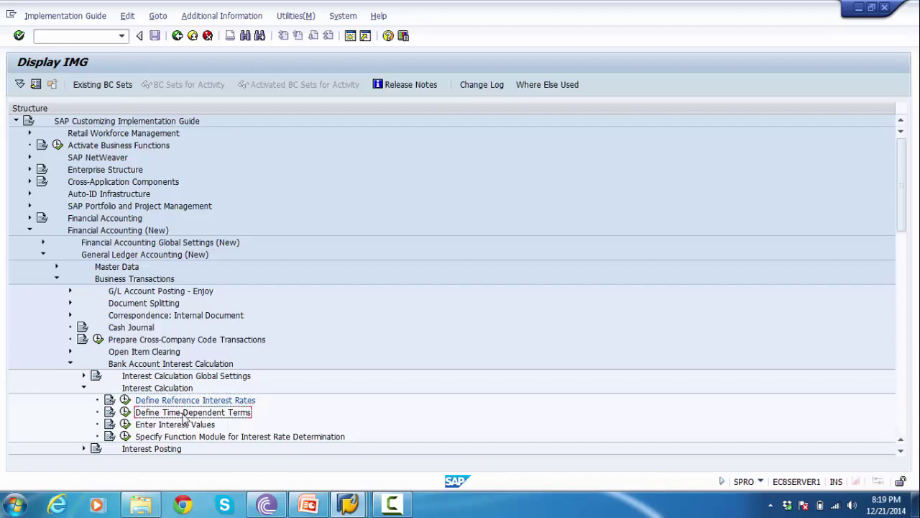
pyautogui.click(126, 414)
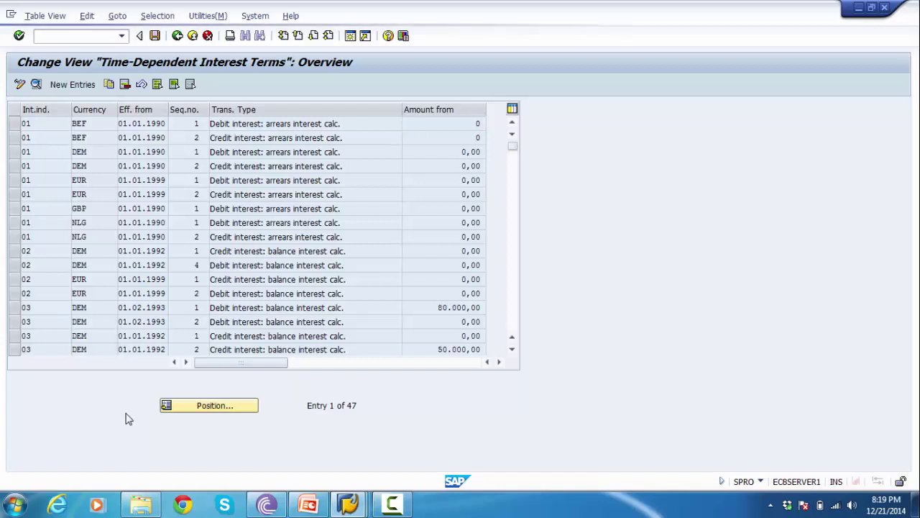
pyautogui.press('pagedown')
pyautogui.press('pagedown')
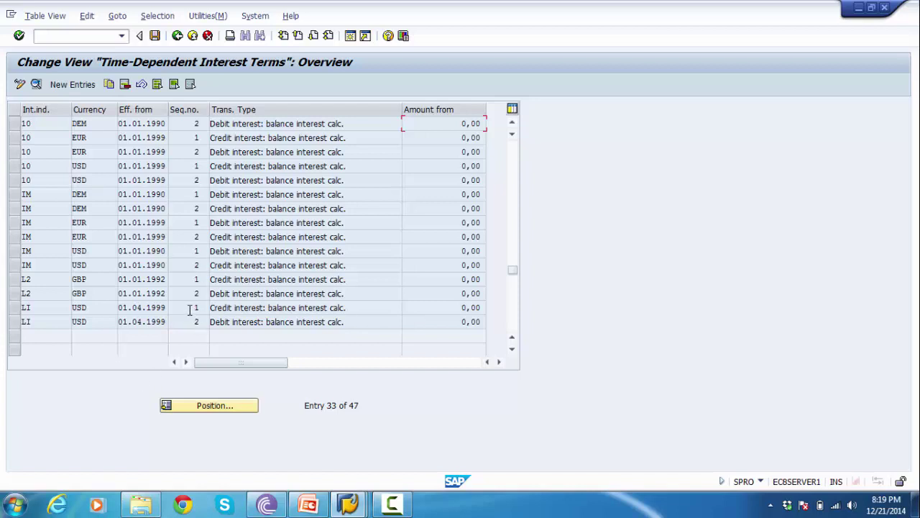
pyautogui.click(76, 87)
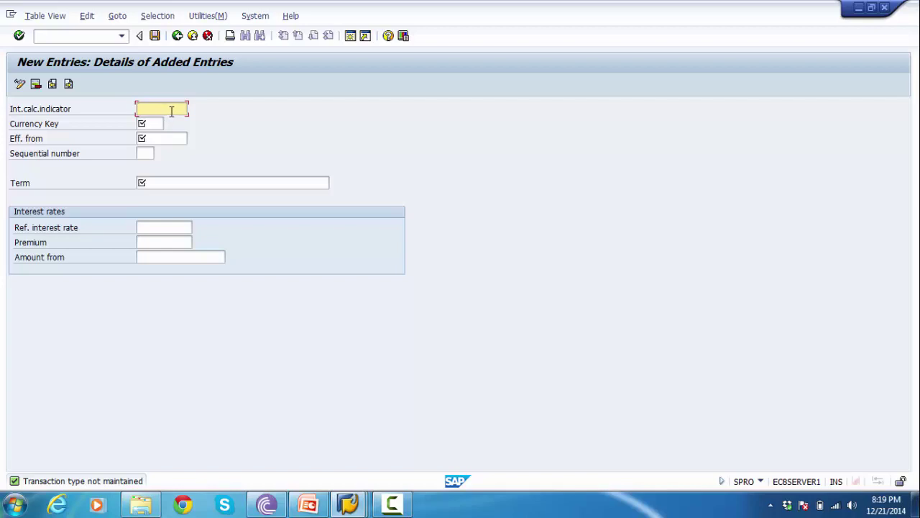
# - Enter interest indicator 20, checking the Define Interest Calculation Types slide in PowerPoint
pyautogui.write('20')
pyautogui.click(308, 506)
pyautogui.press('pageup')
pyautogui.press('pageup')
pyautogui.press('pageup')
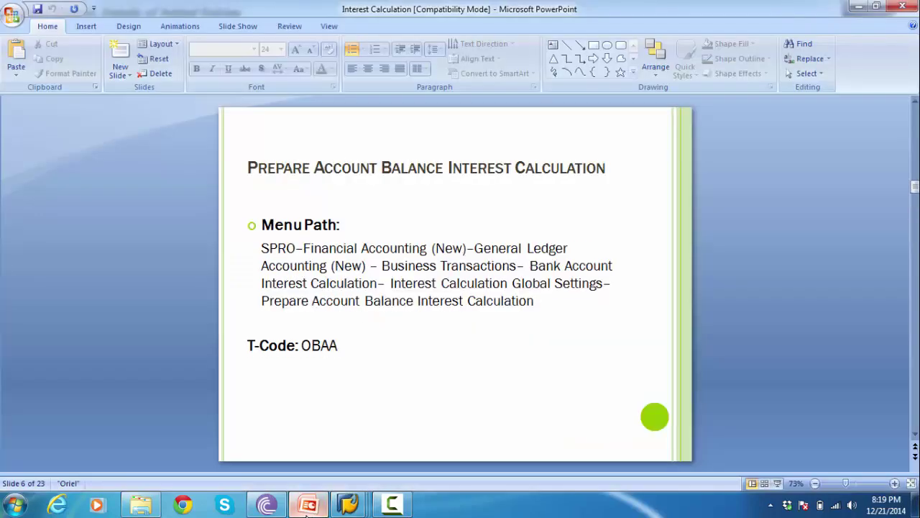
pyautogui.press('pagedown')
pyautogui.press('pageup')
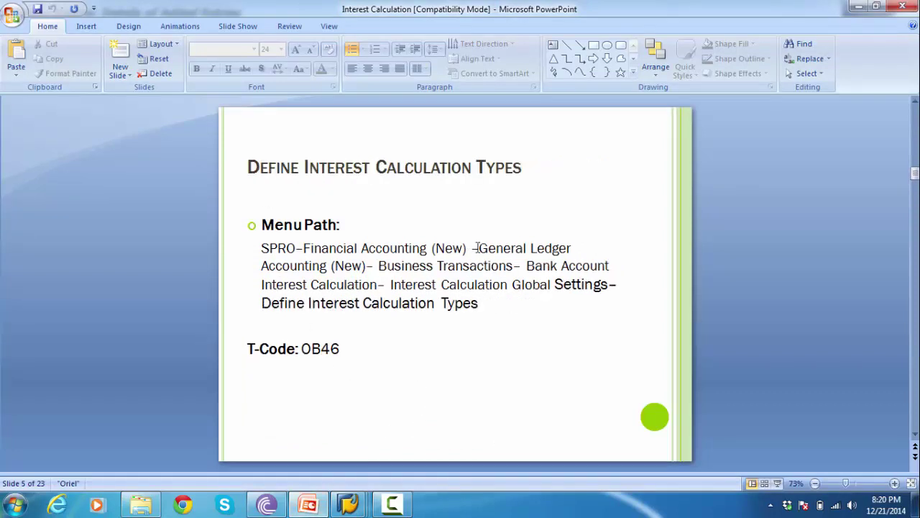
pyautogui.press('pagedown')
pyautogui.hotkey('alt', 'Tab')
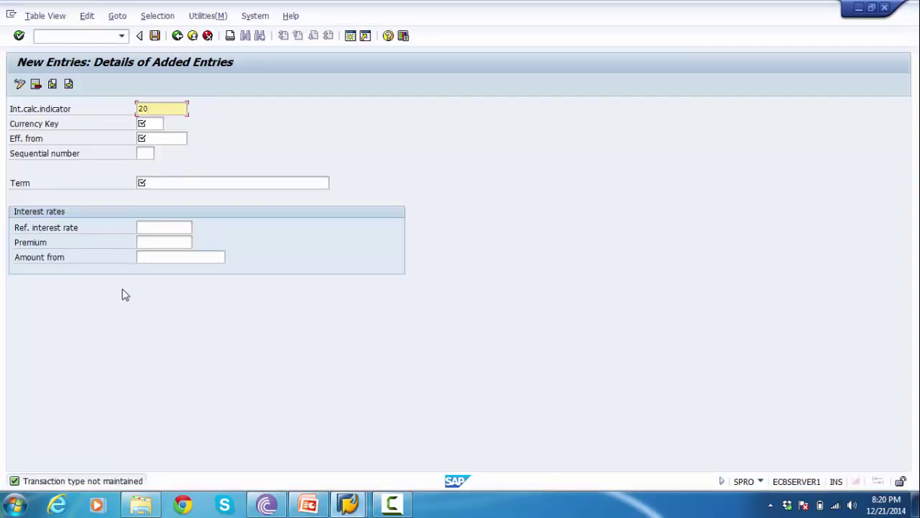
# - Set currency USD, effective-from date 01.04.2014 and sequential number 1
pyautogui.click(155, 123)
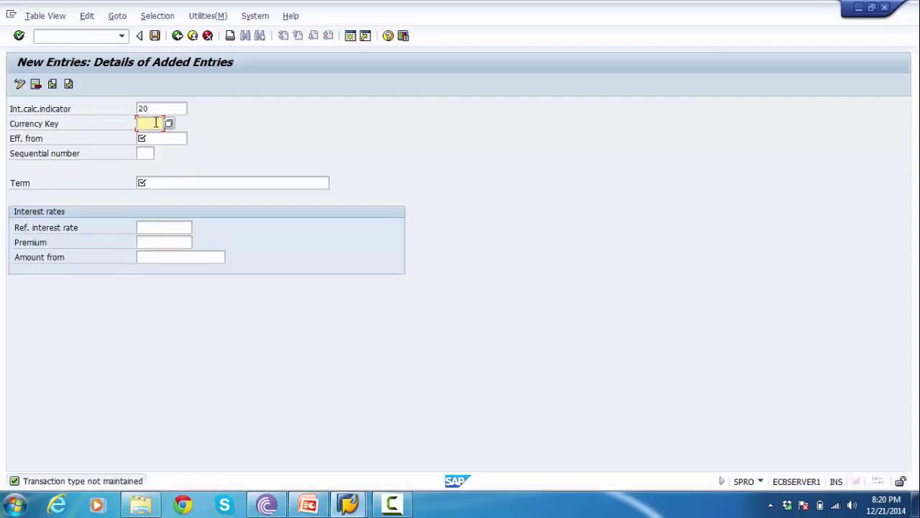
pyautogui.write('usd')
pyautogui.press('BackSpace')
pyautogui.write('d')
pyautogui.press('Return')
pyautogui.press('Tab')
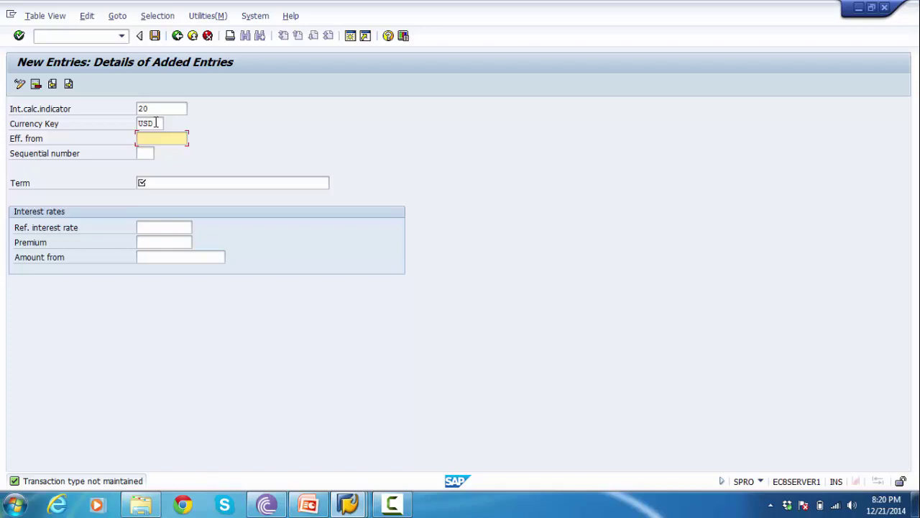
pyautogui.write('01.04.2014')
pyautogui.press('Tab')
pyautogui.write('1')
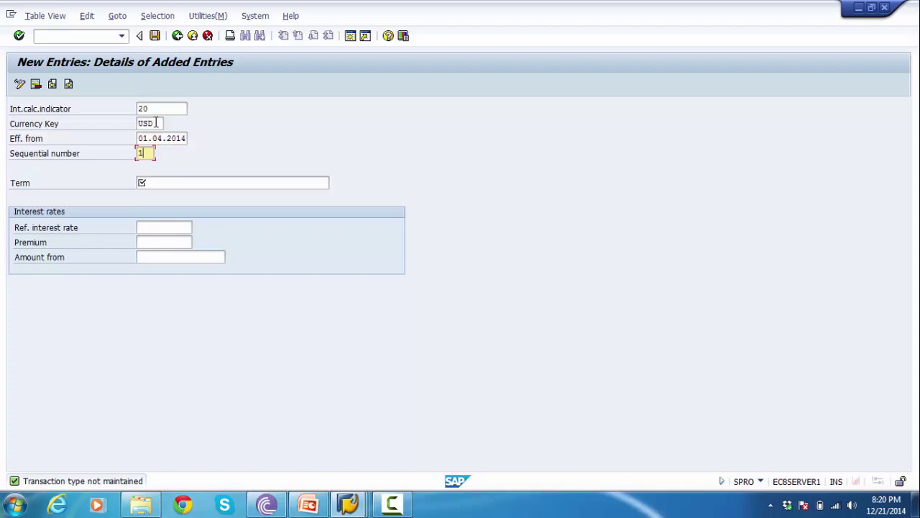
pyautogui.press('Tab')
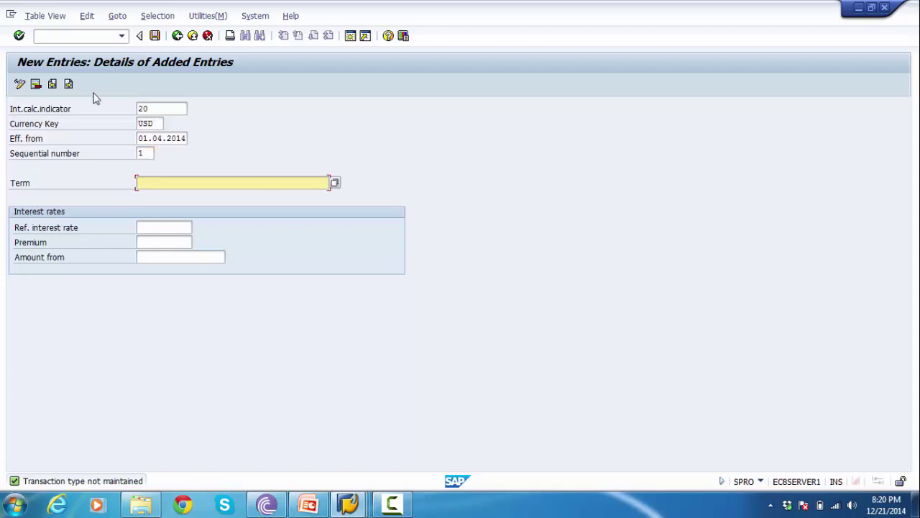
pyautogui.click(335, 185)
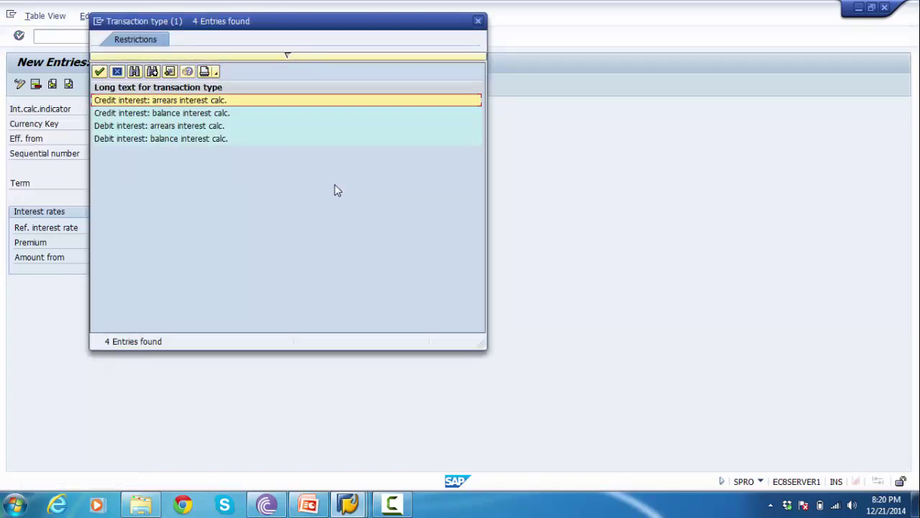
# - Choose 'Credit interest: balance interest calc.' as the term
pyautogui.press('Down')
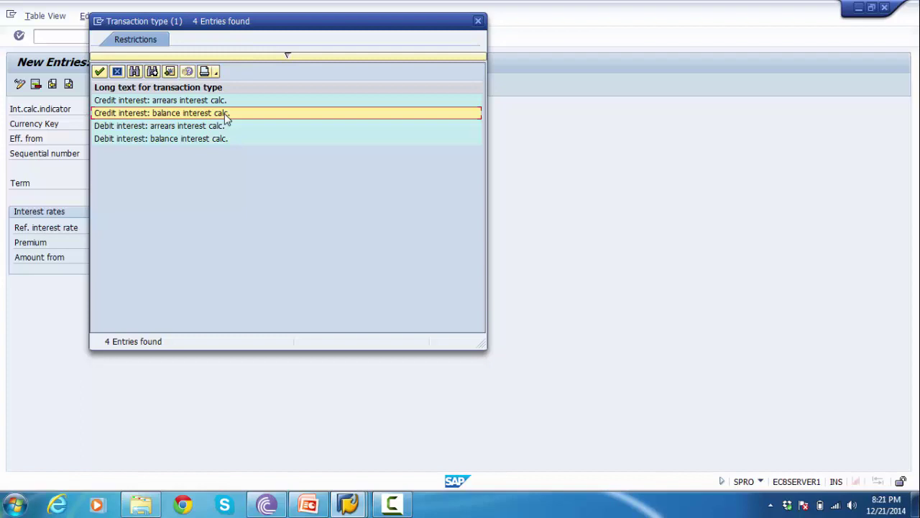
pyautogui.moveTo(155, 21); pyautogui.dragTo(350, 102)
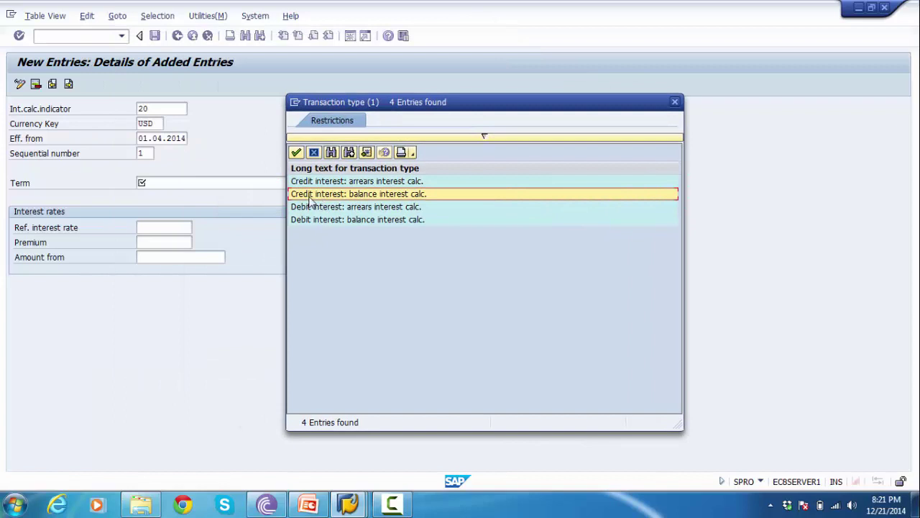
pyautogui.doubleClick(309, 196)
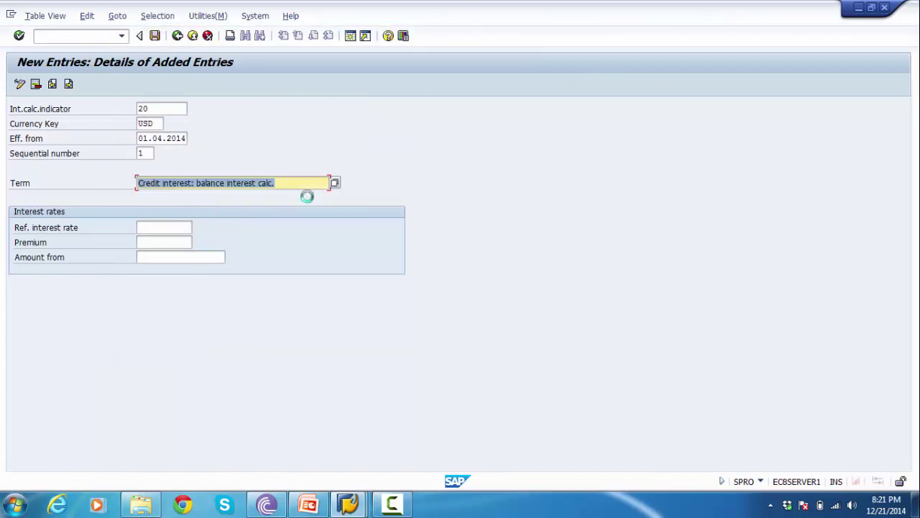
pyautogui.doubleClick(146, 154)
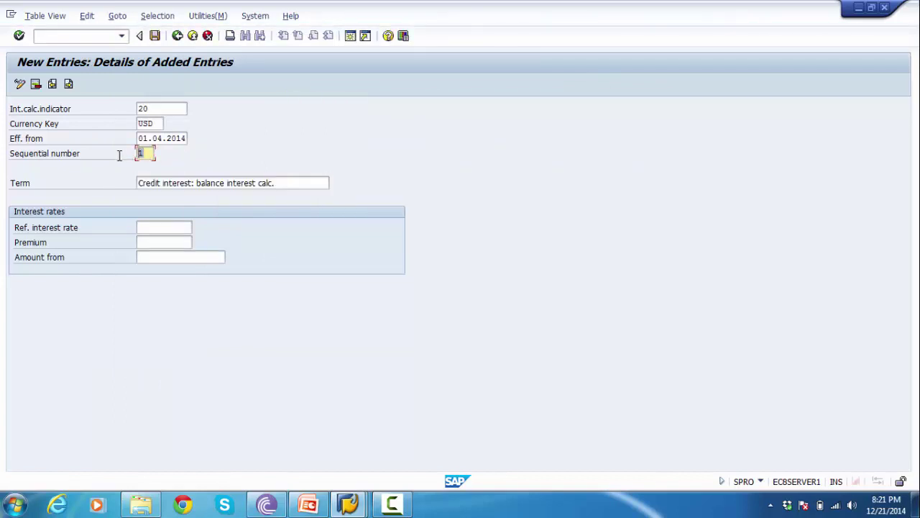
pyautogui.moveTo(141, 185); pyautogui.dragTo(256, 186)
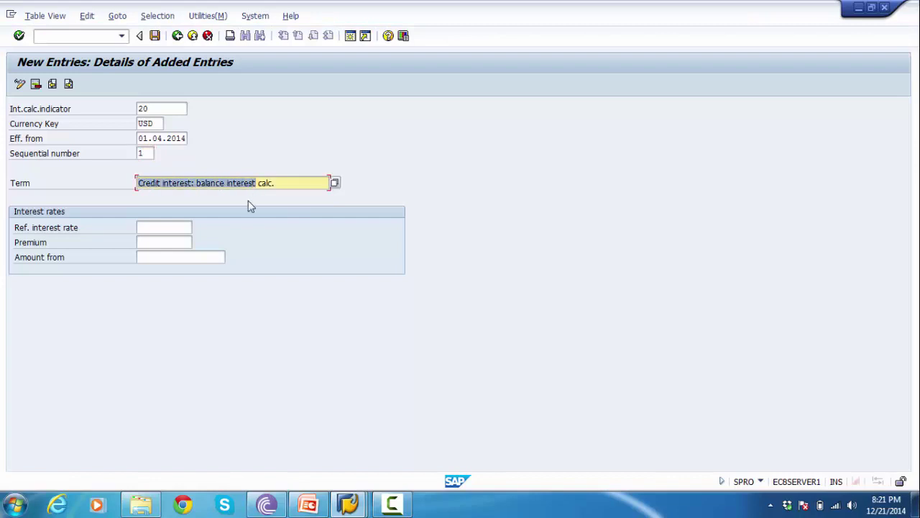
# - Browse the reference interest rates and leave the reference rate empty
pyautogui.click(164, 229)
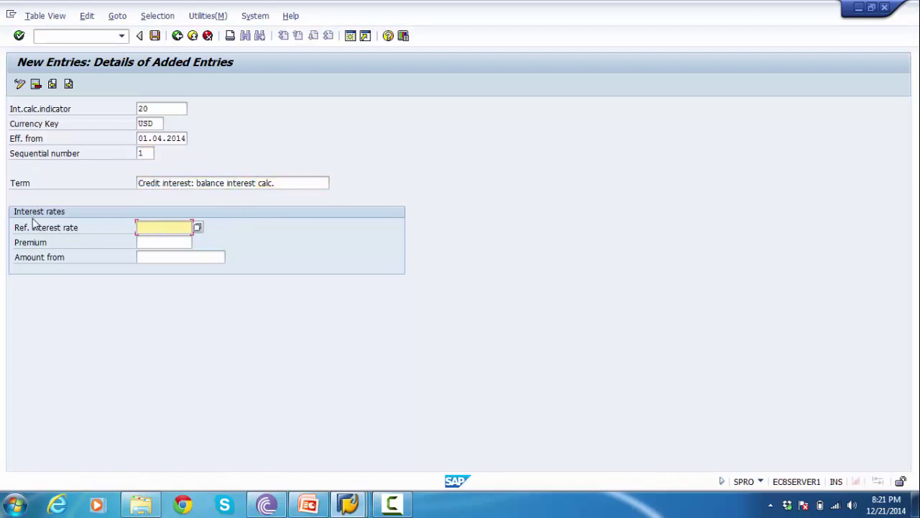
pyautogui.click(198, 229)
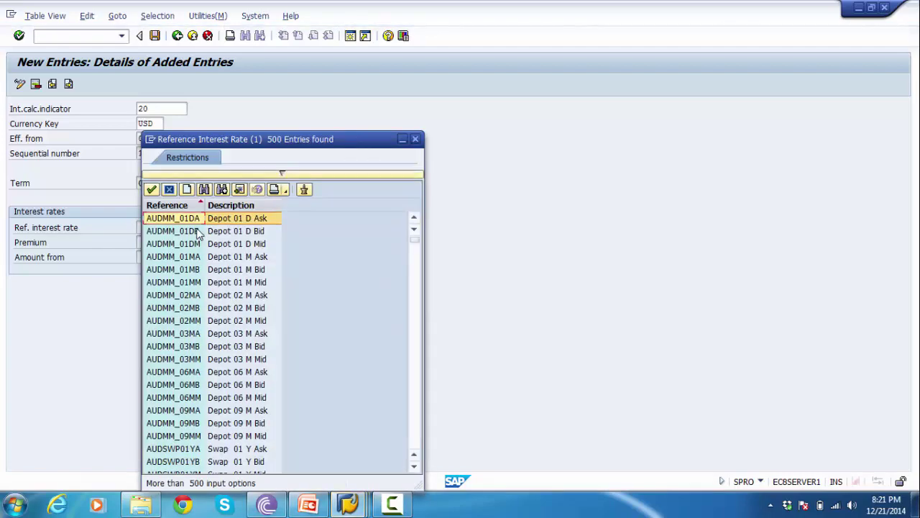
pyautogui.press('pagedown')
pyautogui.press('pagedown')
pyautogui.press('pagedown')
pyautogui.press('pagedown')
pyautogui.press('pagedown')
pyautogui.press('pagedown')
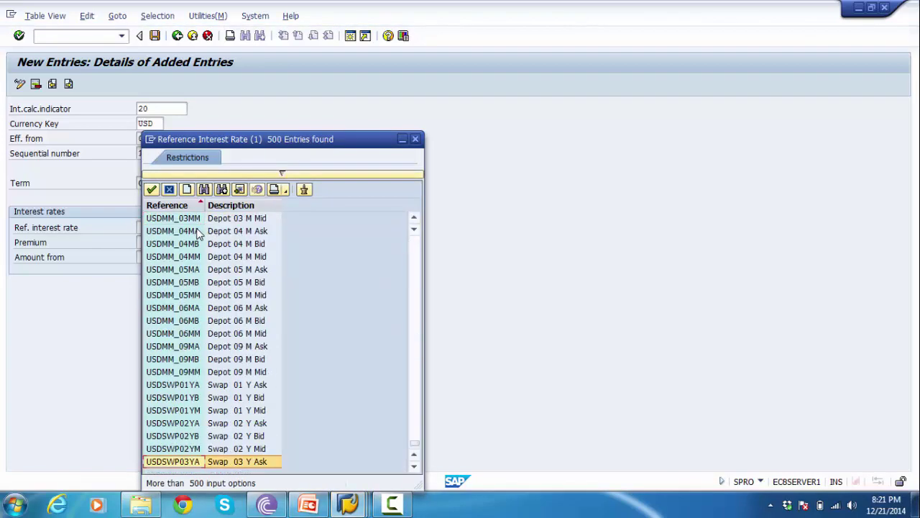
pyautogui.press('pageup')
pyautogui.press('pageup')
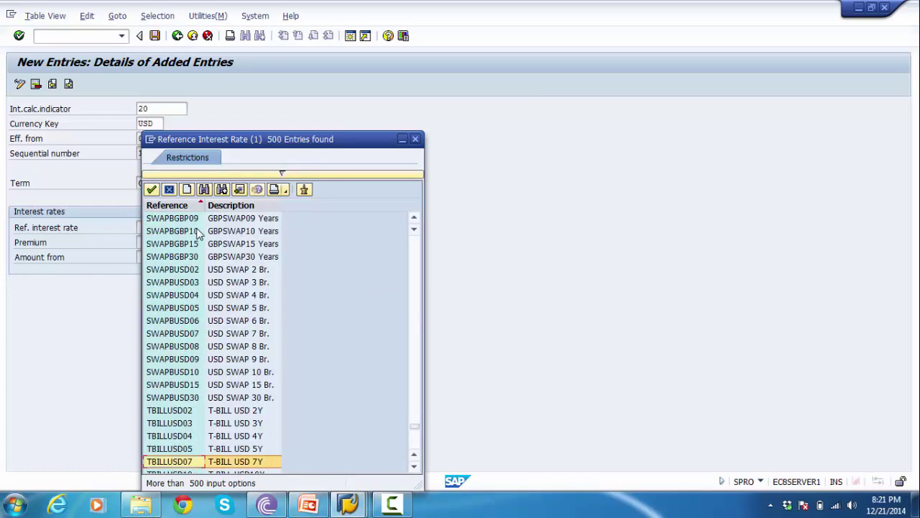
pyautogui.press('pageup')
pyautogui.press('pageup')
pyautogui.press('pageup')
pyautogui.press('pageup')
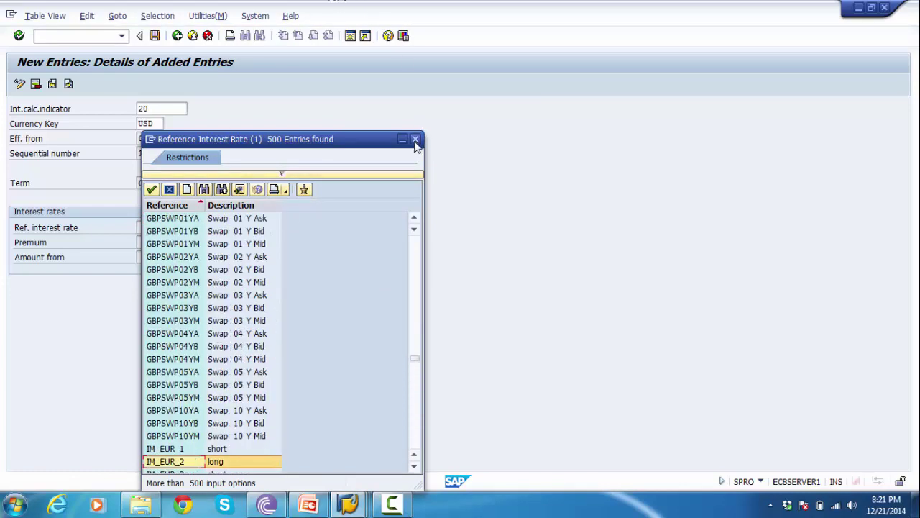
pyautogui.click(415, 140)
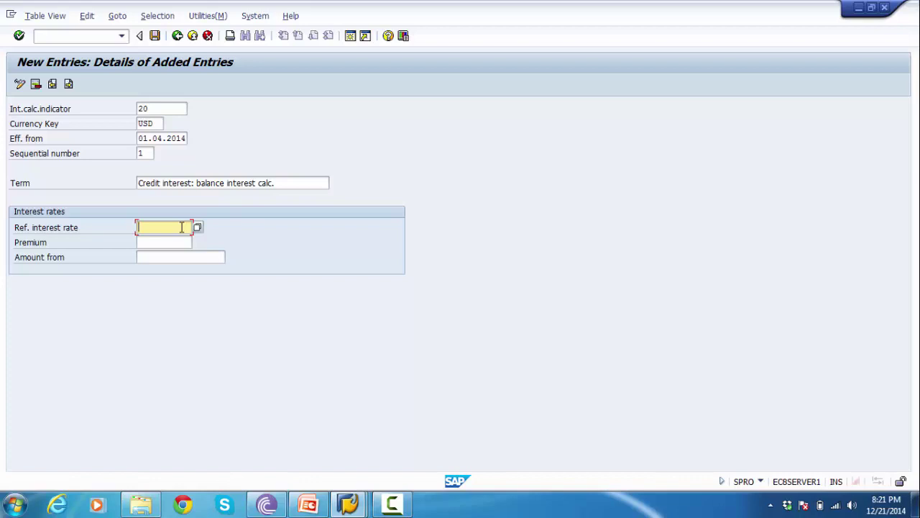
# - Enter a premium of 12 and save the term under the customizing request
pyautogui.press('Tab')
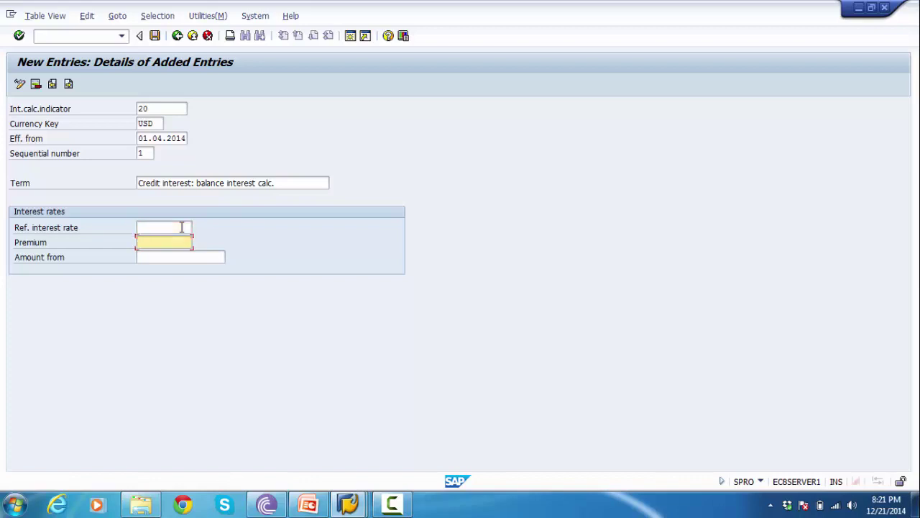
pyautogui.write('12')
pyautogui.press('Return')
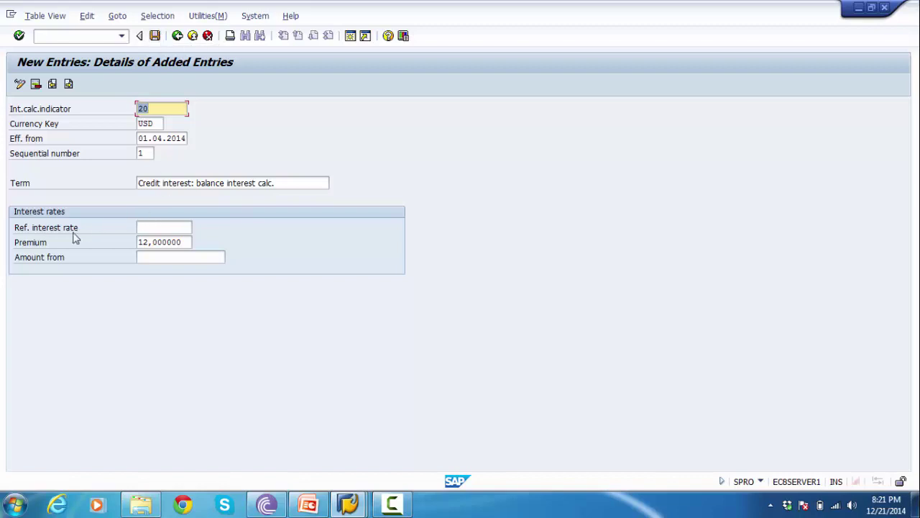
pyautogui.click(62, 246)
pyautogui.click(154, 242)
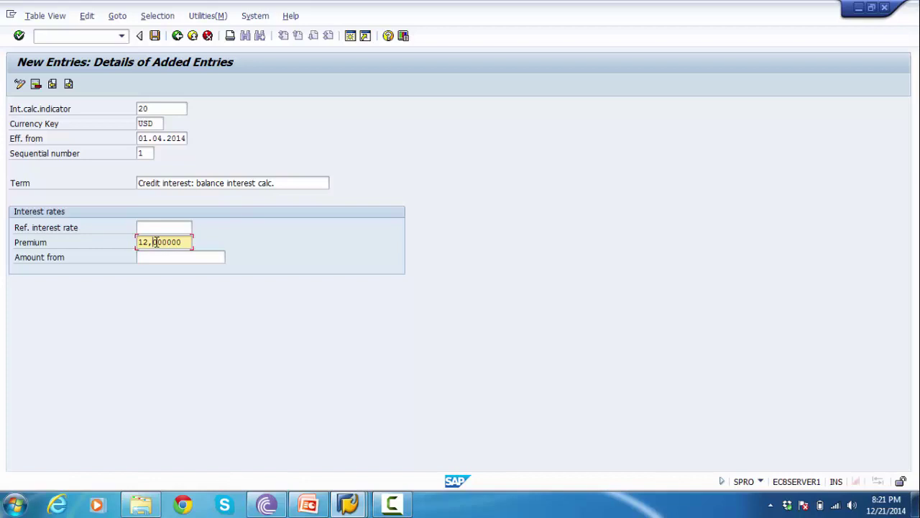
pyautogui.moveTo(153, 109); pyautogui.dragTo(130, 110)
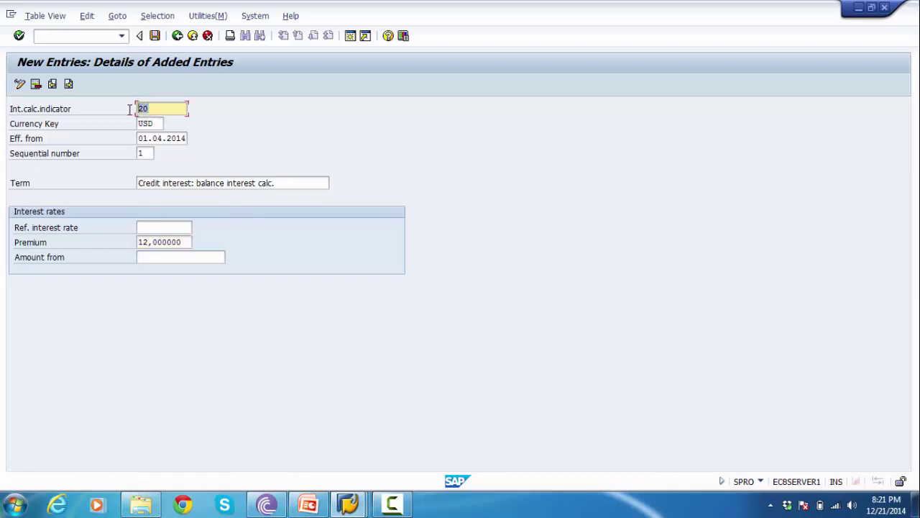
pyautogui.click(155, 41)
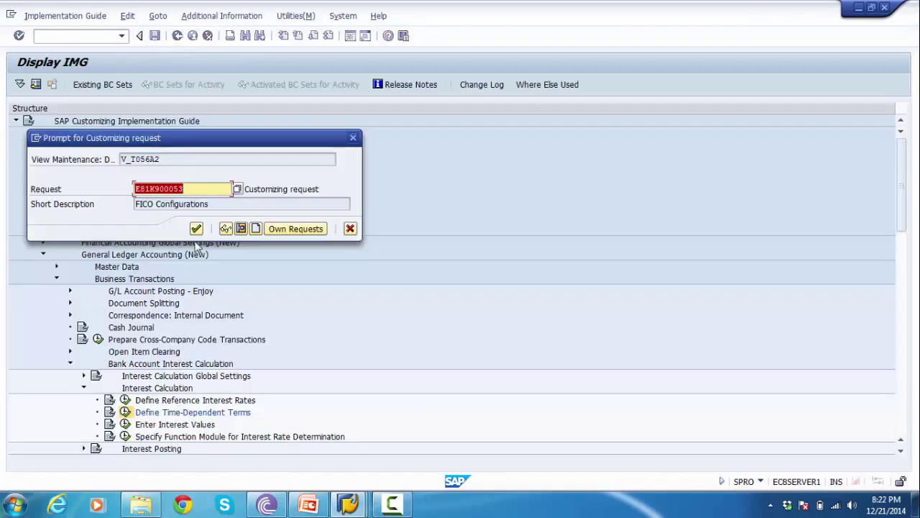
pyautogui.click(196, 229)
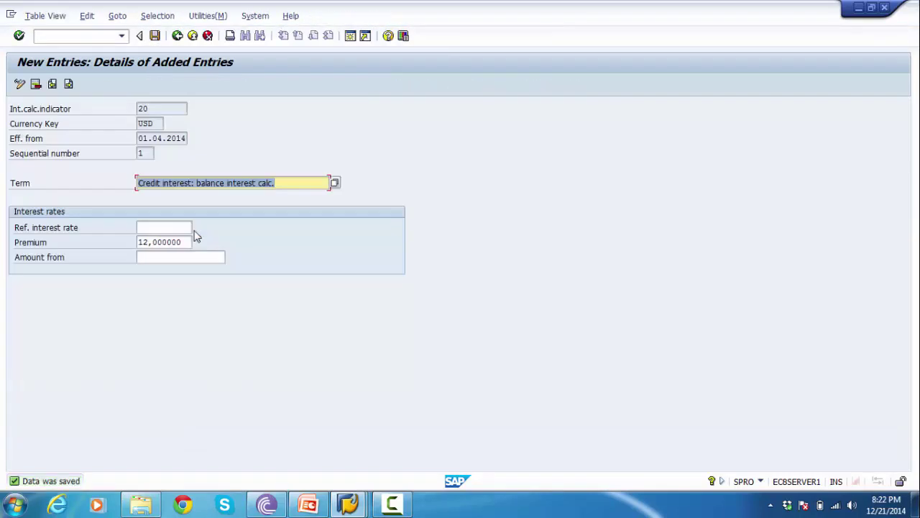
# - Return to the overview and check the new 20 / USD credit-interest row at the top
pyautogui.click(176, 36)
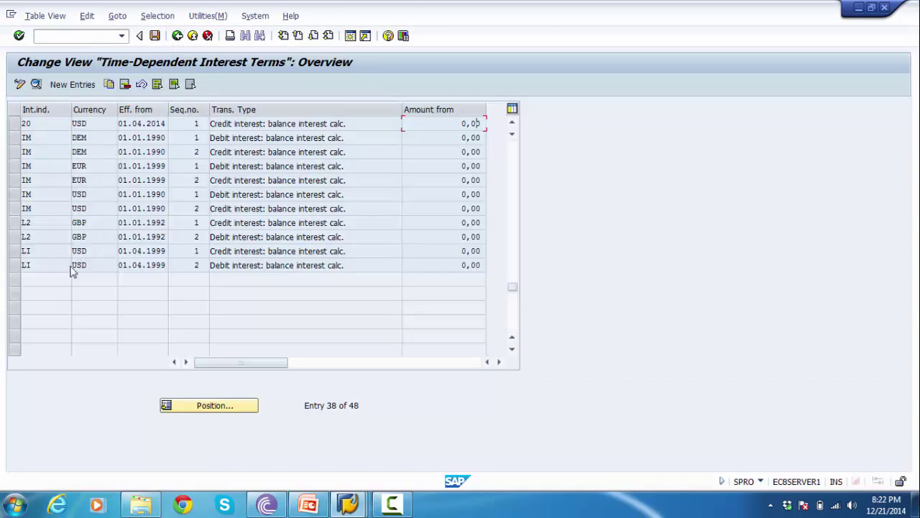
pyautogui.click(47, 126)
pyautogui.moveTo(347, 125); pyautogui.dragTo(204, 135)
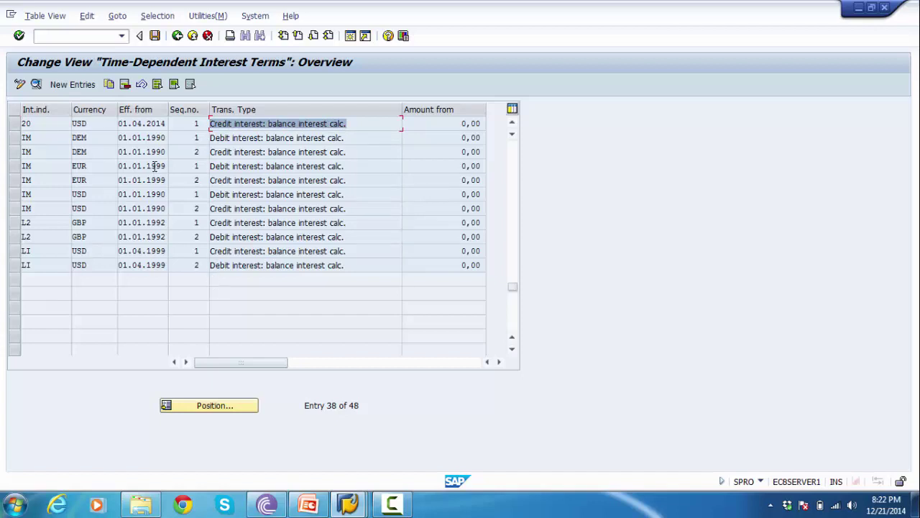
# - Copy the 20 / USD row as a new entry with sequential number 2
pyautogui.click(15, 124)
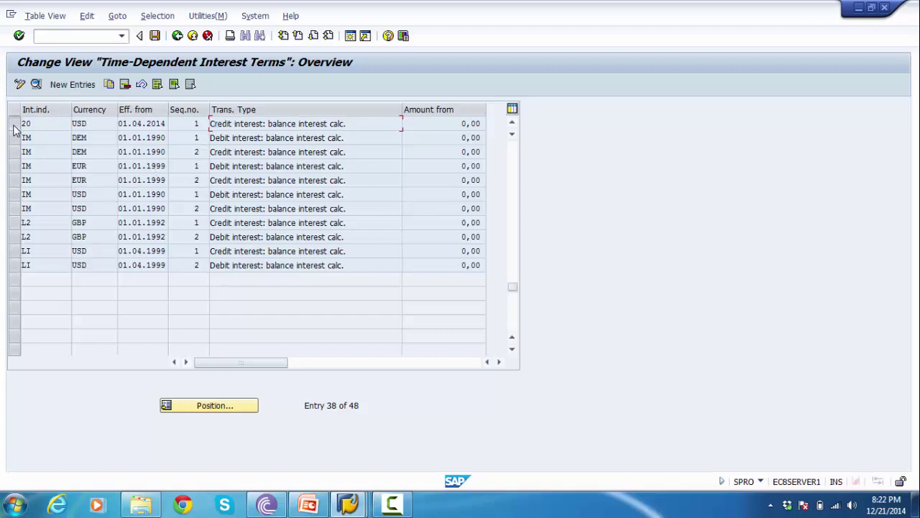
pyautogui.click(109, 84)
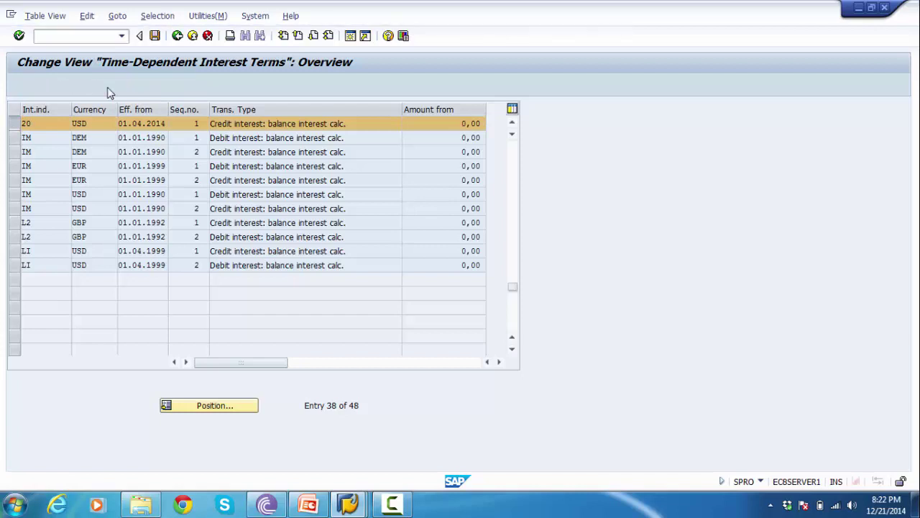
pyautogui.click(166, 183)
pyautogui.click(148, 153)
pyautogui.press('BackSpace')
pyautogui.write('2')
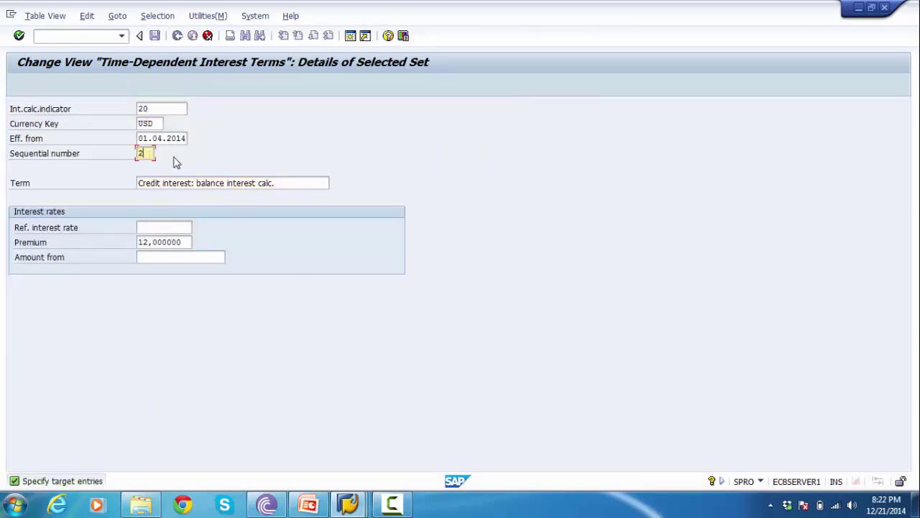
# - Change the copy's term to 'Debit interest: balance interest calc.'
pyautogui.click(198, 183)
pyautogui.tripleClick(198, 182)
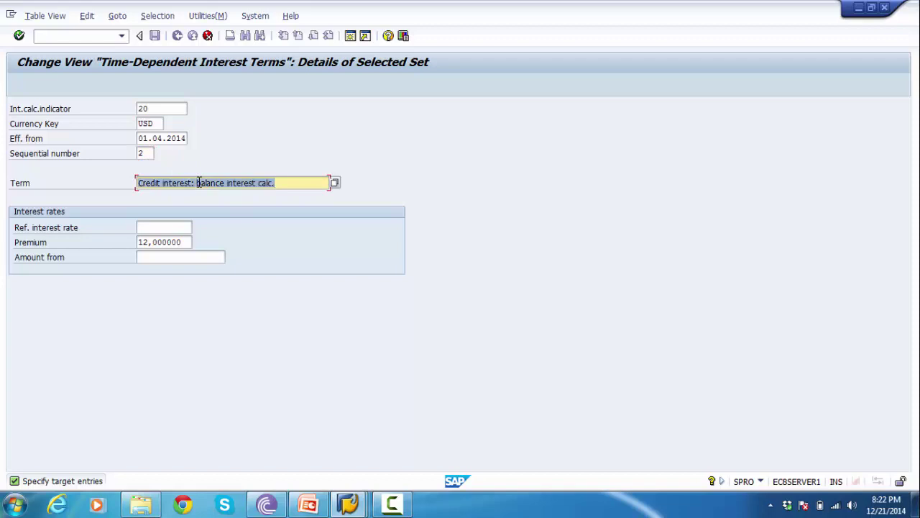
pyautogui.press('Return')
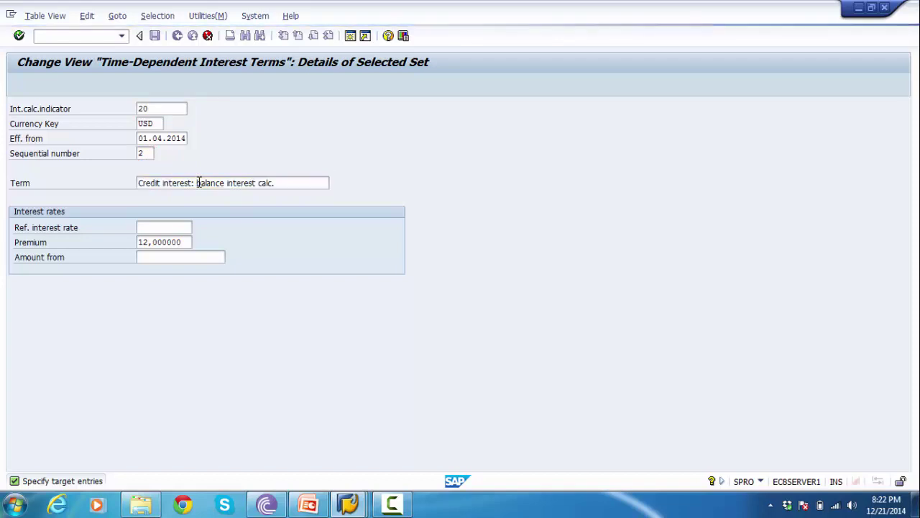
pyautogui.click(185, 142)
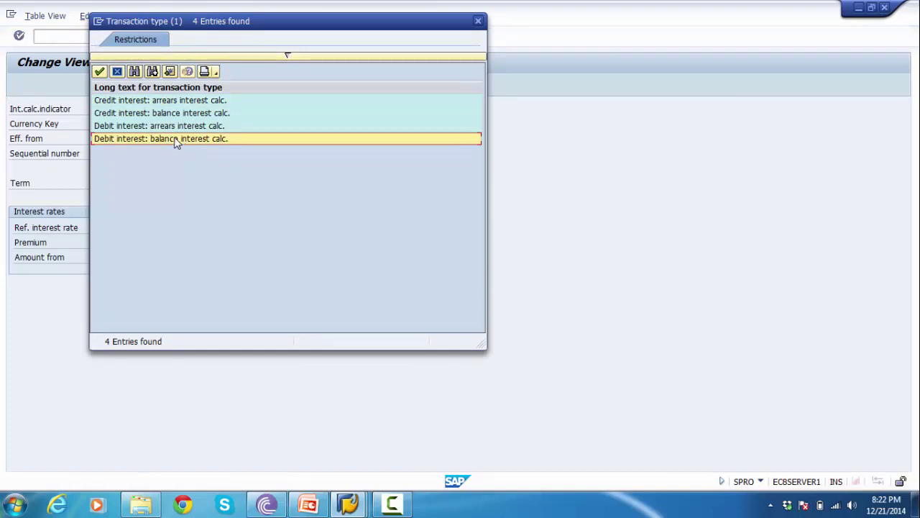
pyautogui.doubleClick(174, 140)
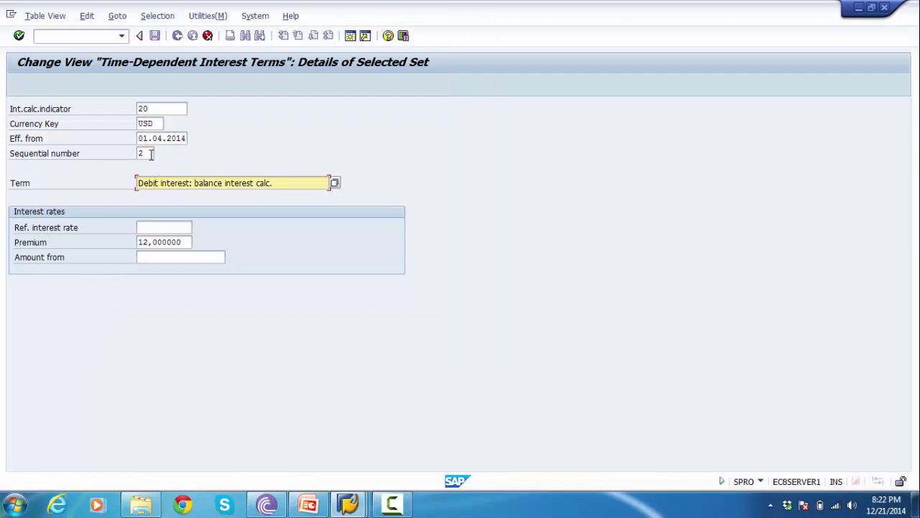
pyautogui.doubleClick(151, 154)
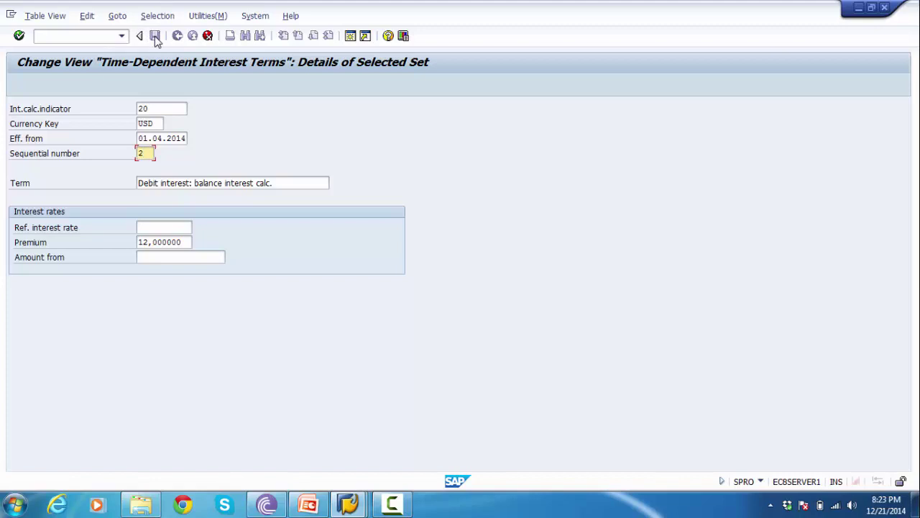
# - Save the debit-interest copy and select both indicator 20 USD rows in the overview
pyautogui.click(155, 36)
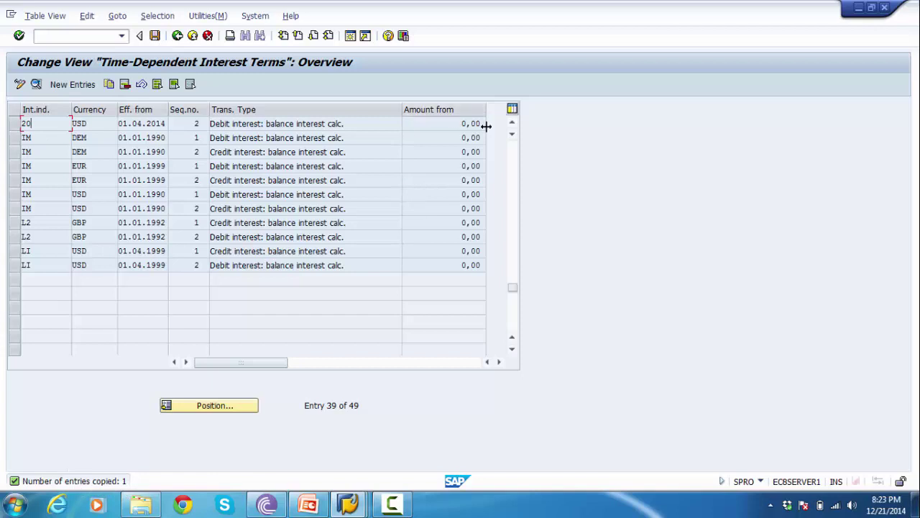
pyautogui.click(512, 122)
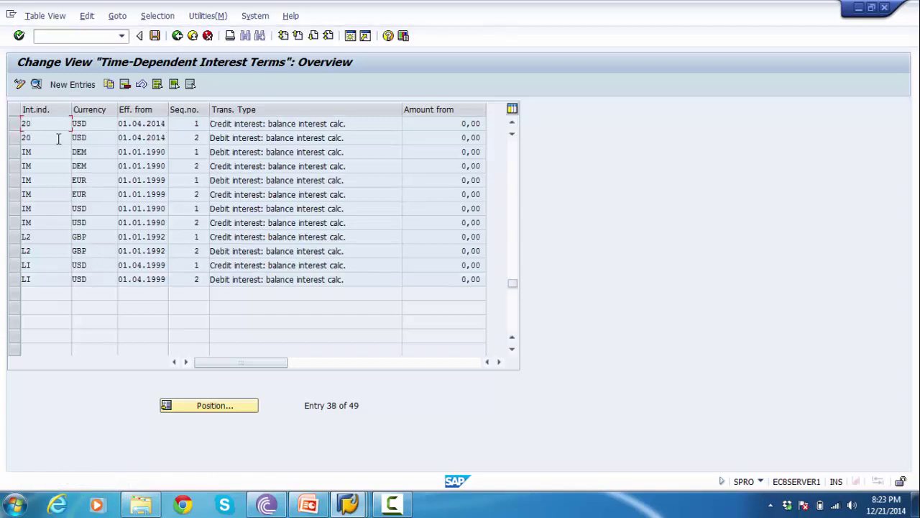
pyautogui.click(14, 124)
pyautogui.click(14, 139)
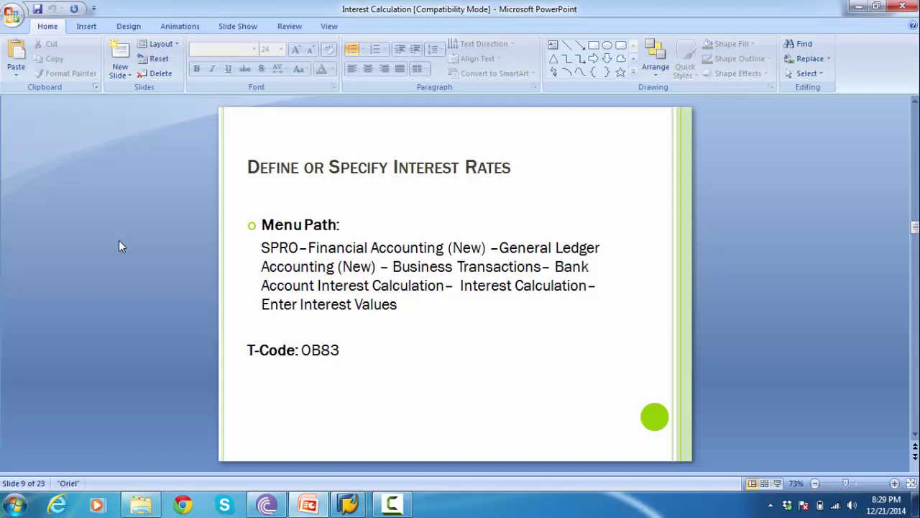
# - Return from the interest rates slide to the SAP IMG tree at Financial Accounting (New)
pyautogui.hotkey('alt', 'Tab')
pyautogui.click(113, 231)
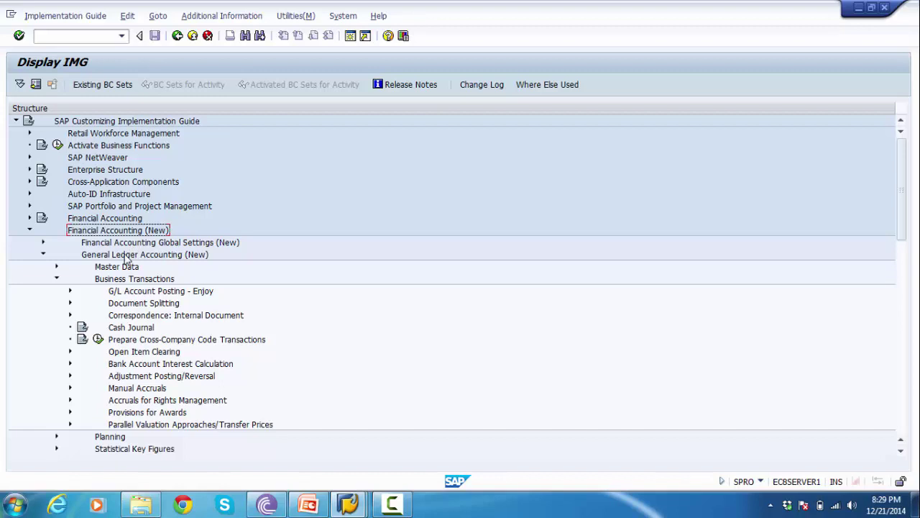
# - Go to Business Transactions > Bank Account Interest Calculation > Interest Calculation and run Enter Interest Values
pyautogui.click(125, 256)
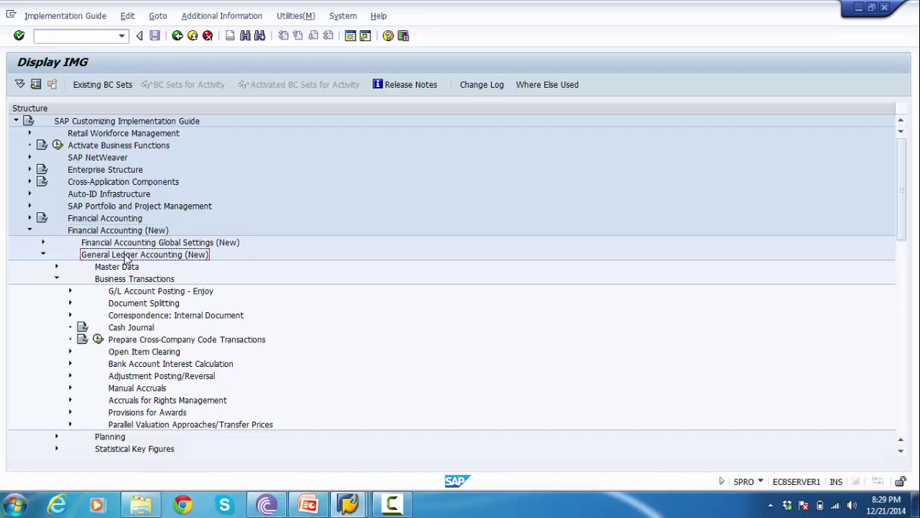
pyautogui.click(123, 282)
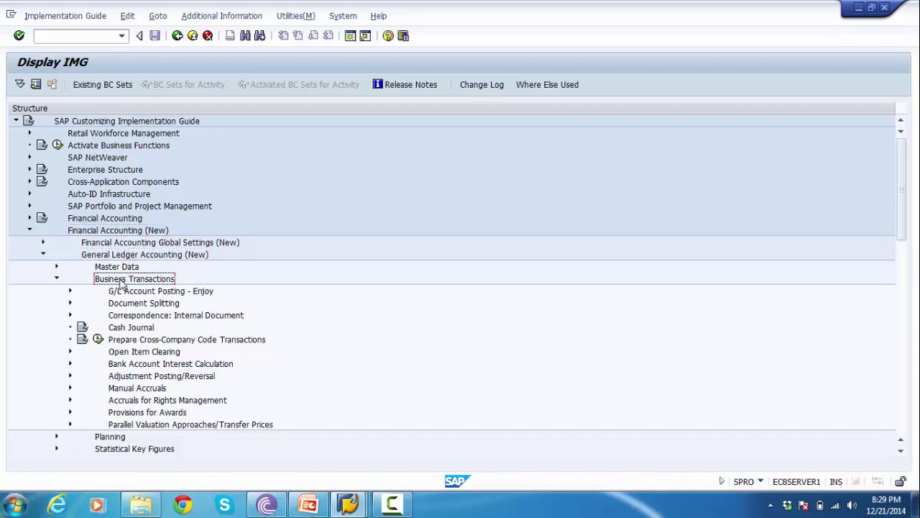
pyautogui.click(121, 367)
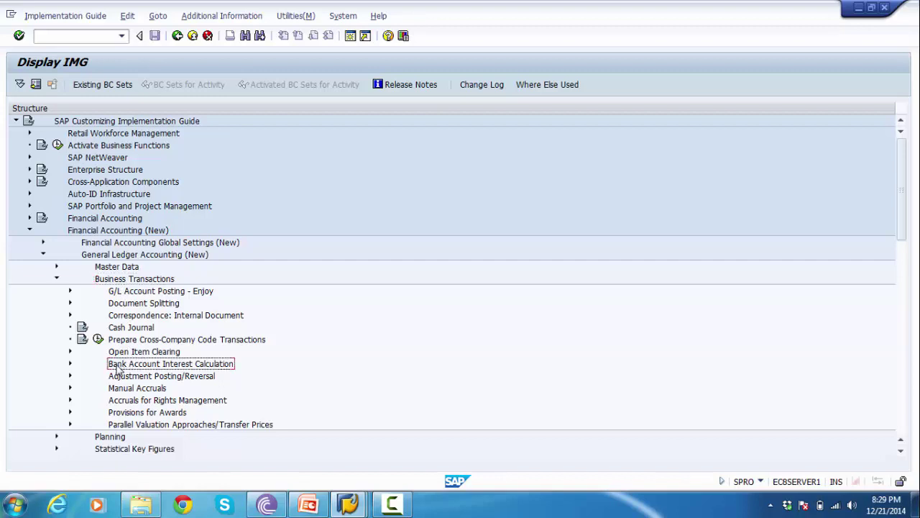
pyautogui.click(70, 364)
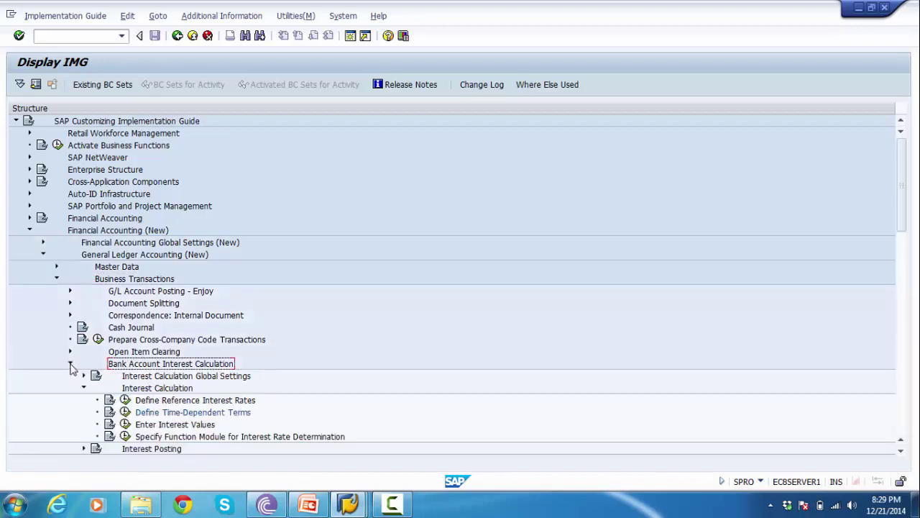
pyautogui.click(137, 390)
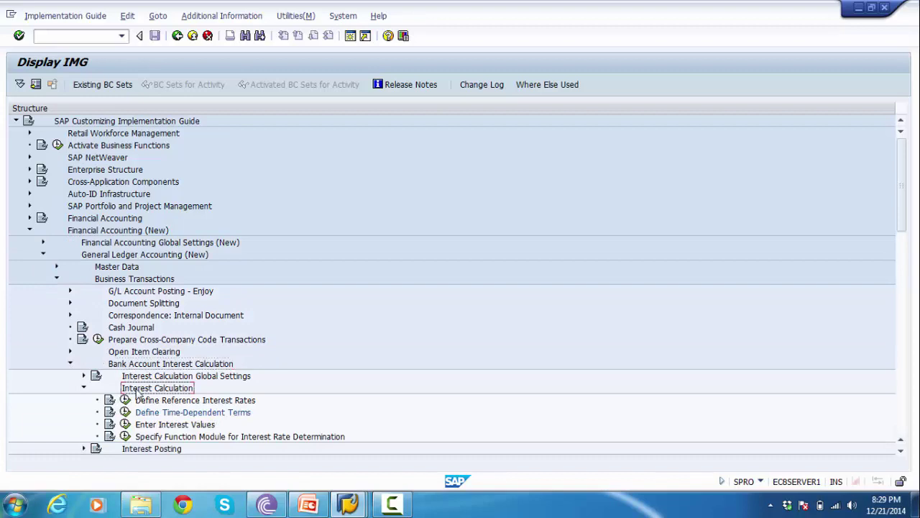
pyautogui.click(148, 426)
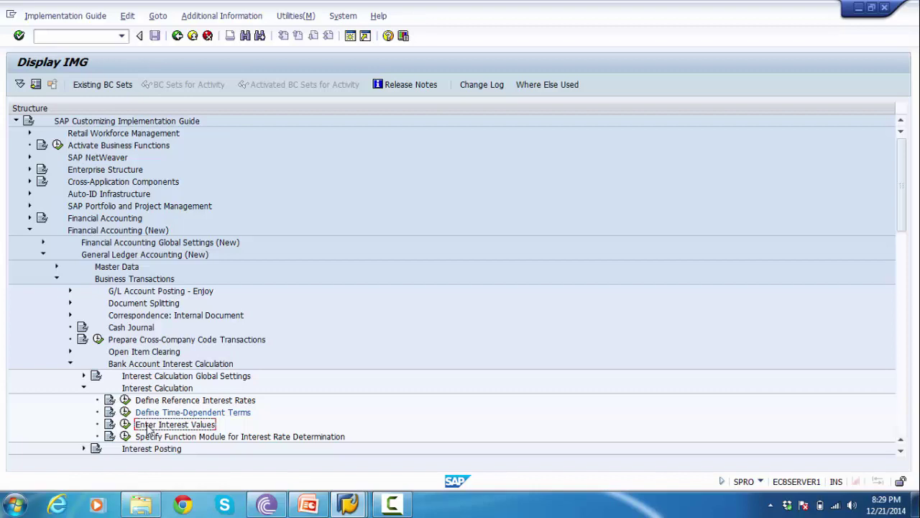
pyautogui.click(125, 425)
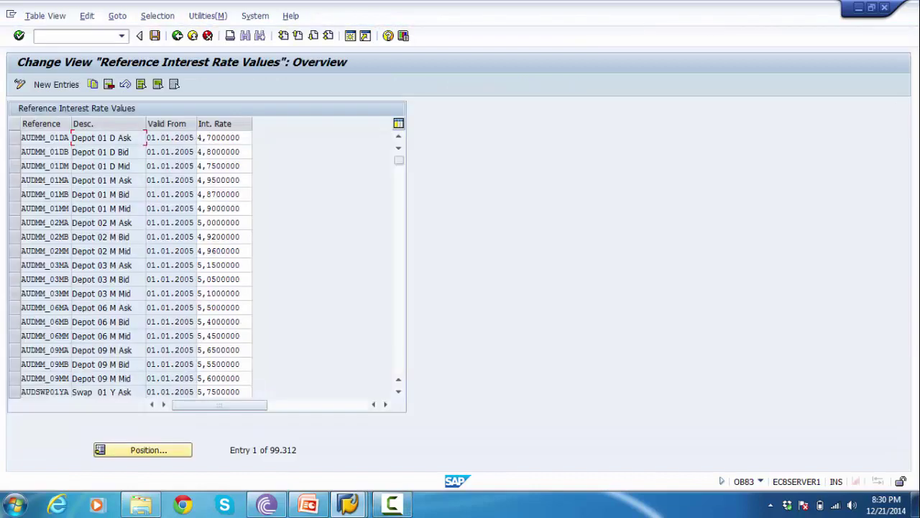
# - Add reference rate Z1200 at 12% valid from 01.04.2014, then view the reference-rate slide
pyautogui.click(51, 151)
pyautogui.moveTo(148, 151); pyautogui.dragTo(187, 157)
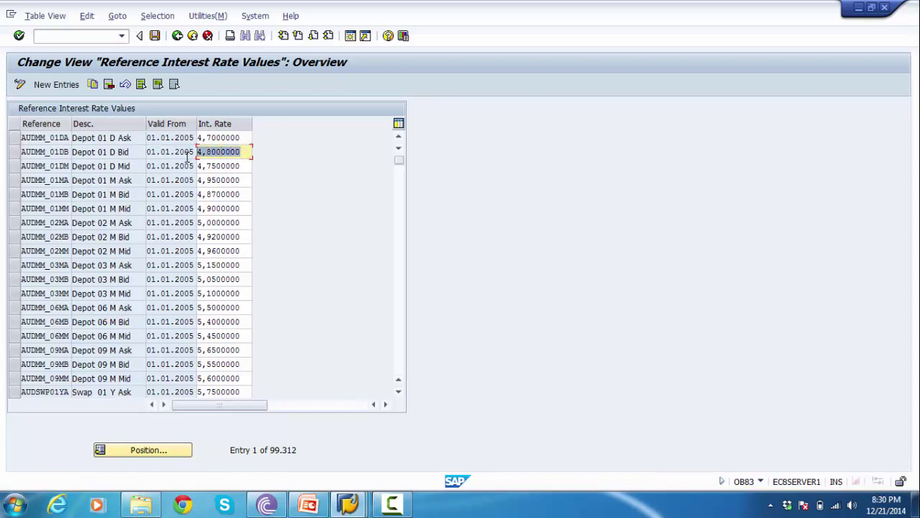
pyautogui.click(53, 85)
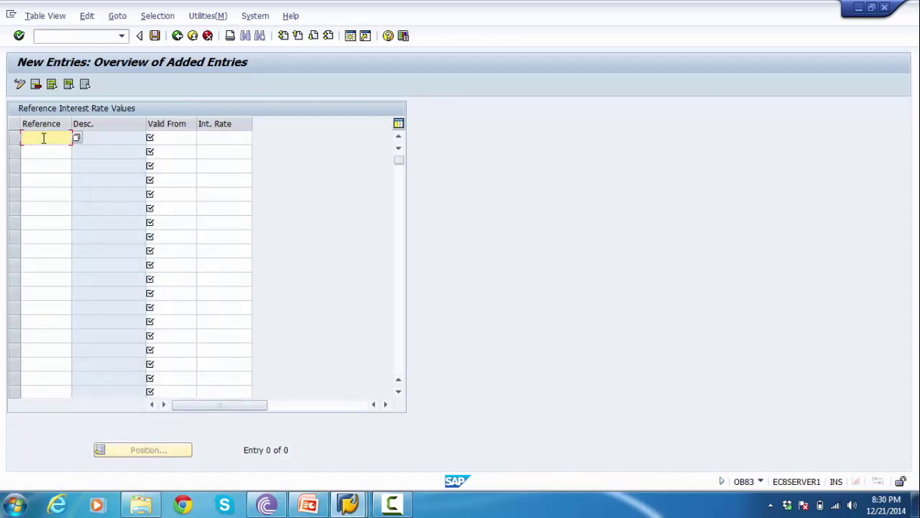
pyautogui.write('z1200')
pyautogui.click(181, 140)
pyautogui.write('01042014')
pyautogui.click(212, 139)
pyautogui.write('12')
pyautogui.press('Return')
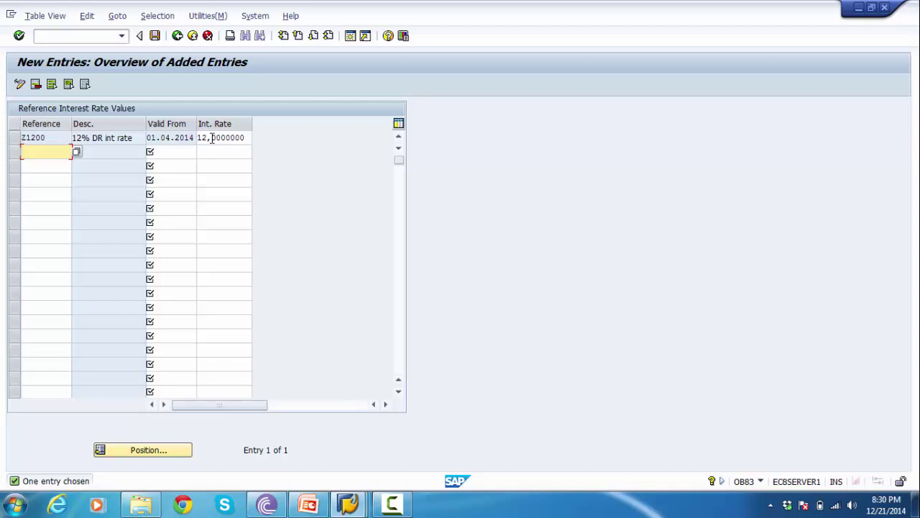
pyautogui.hotkey('alt', 'Tab')
pyautogui.press('pageup')
pyautogui.press('pageup')
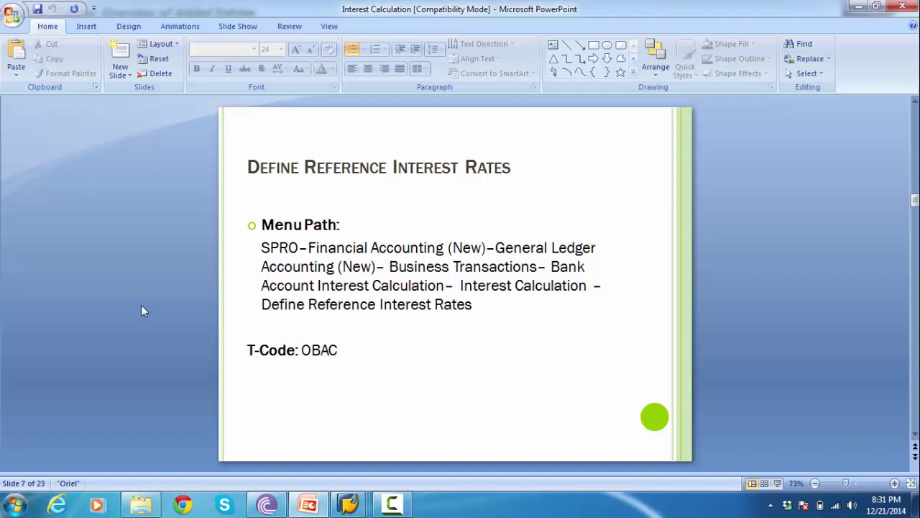
# - Review the Define or Specify Interest Rates slide and return to the SAP entries table
pyautogui.press('pagedown')
pyautogui.press('pagedown')
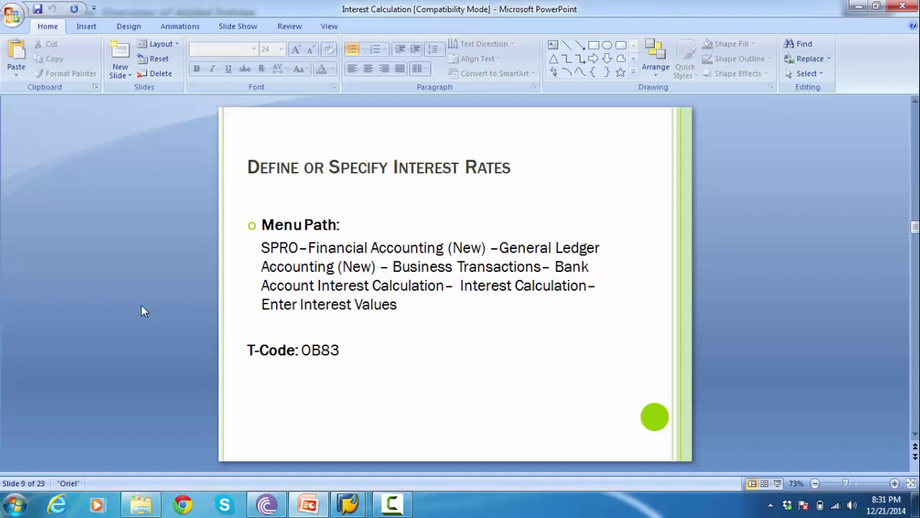
pyautogui.hotkey('alt', 'Tab')
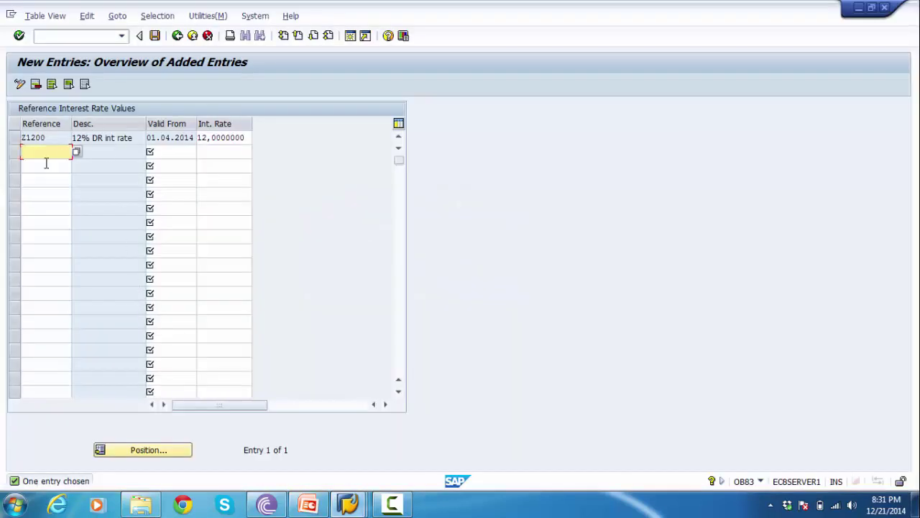
pyautogui.moveTo(59, 136); pyautogui.dragTo(13, 141)
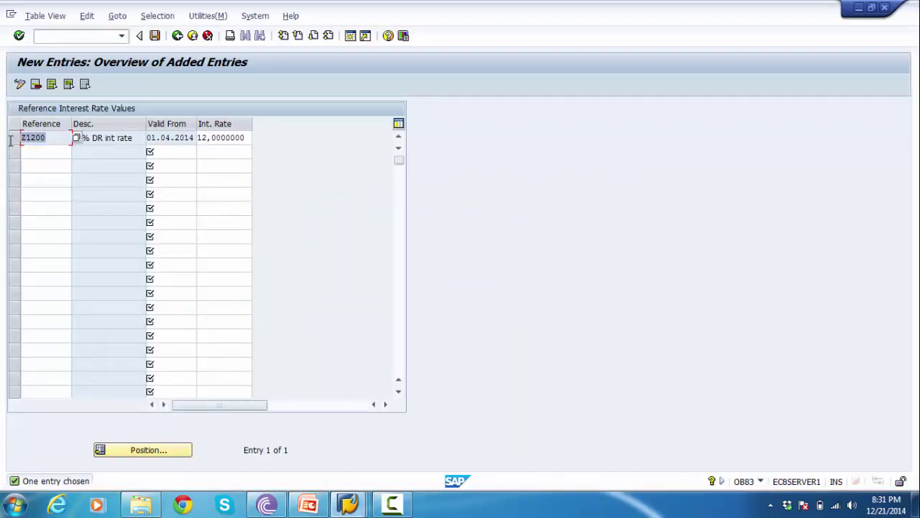
# - Add reference rate Y1200 at 12% valid from 01.04.2014 and save the entries
pyautogui.click(32, 150)
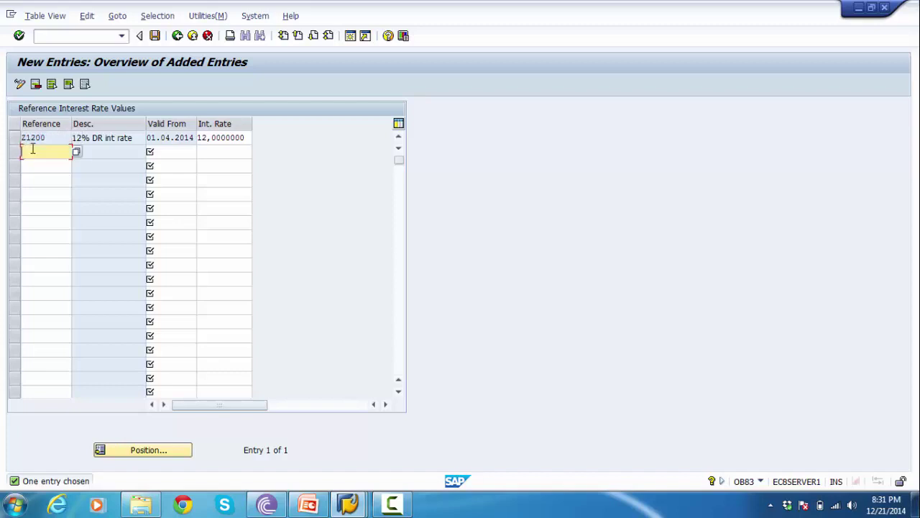
pyautogui.write('Z')
pyautogui.write('1200')
pyautogui.press('Tab')
pyautogui.write('01')
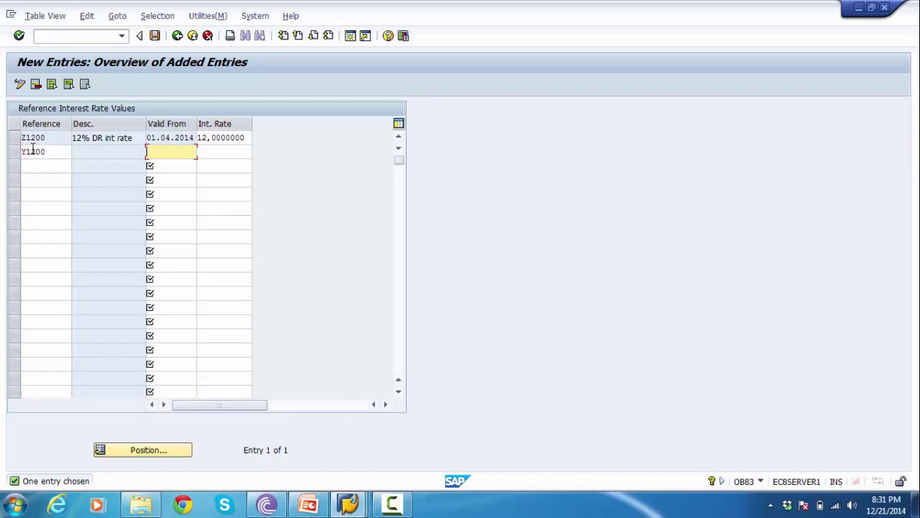
pyautogui.press('Down')
pyautogui.press('Return')
pyautogui.press('Tab')
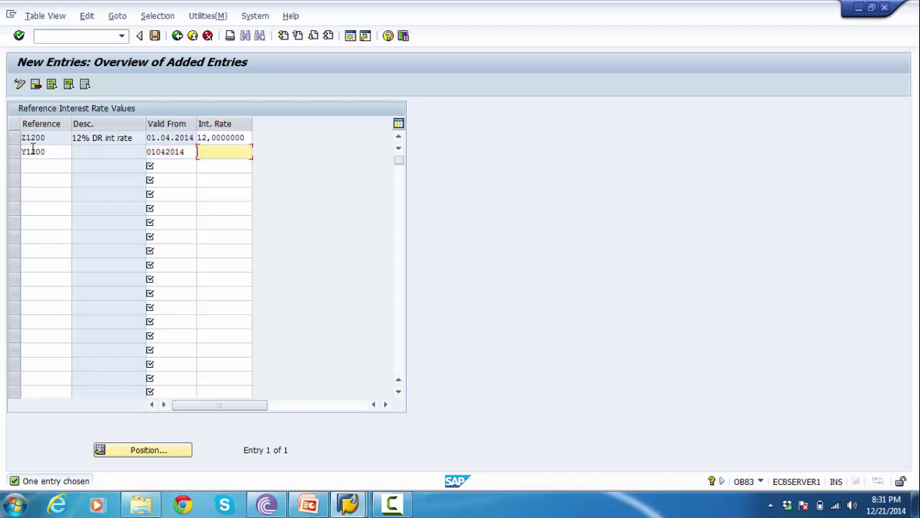
pyautogui.write('1')
pyautogui.press('Down')
pyautogui.press('Return')
pyautogui.press('Return')
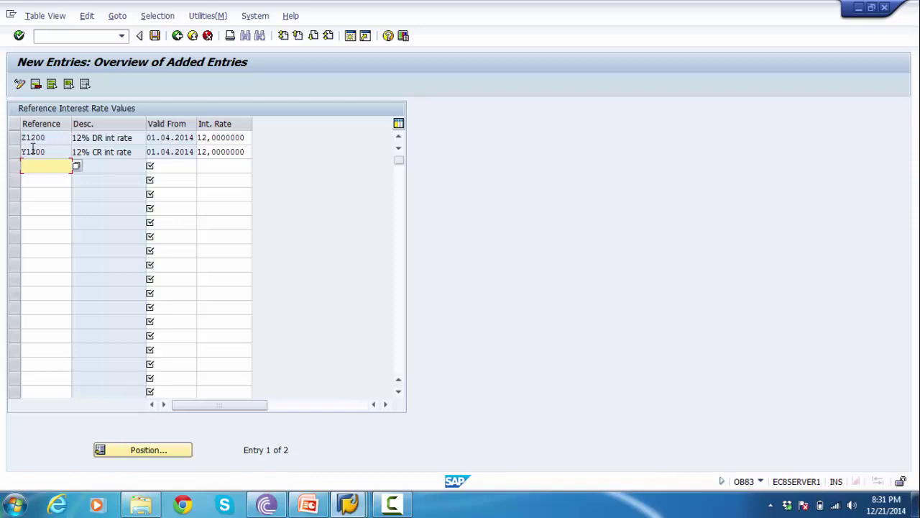
pyautogui.click(154, 37)
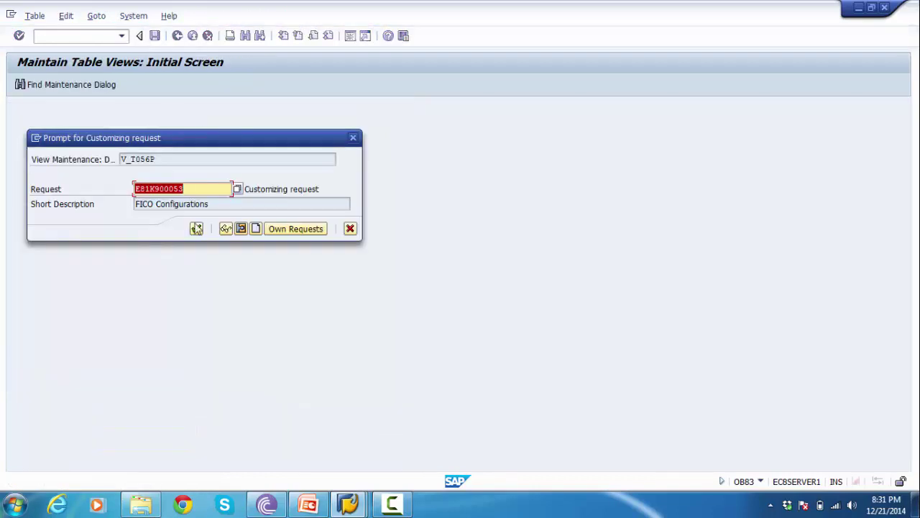
# - Confirm the FICO Configurations request, leave the entries screen, and view the FS00 G/L account slide
pyautogui.click(196, 228)
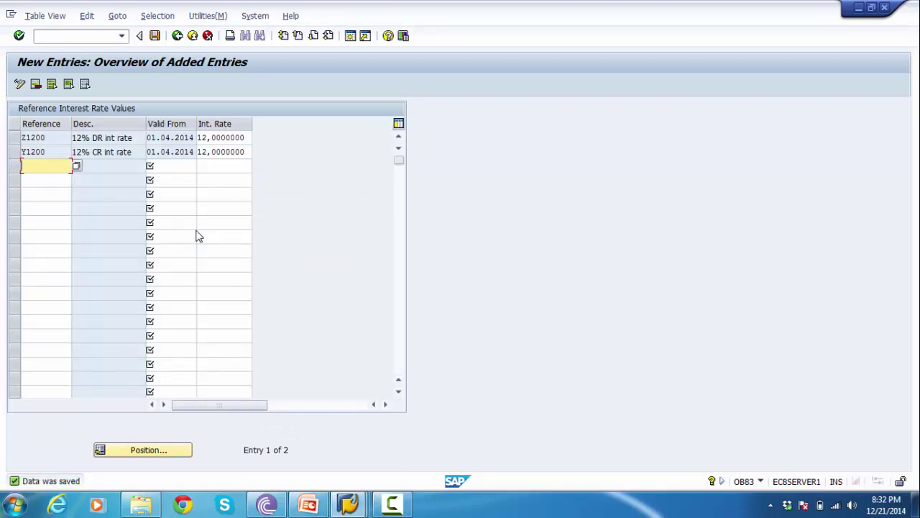
pyautogui.click(177, 35)
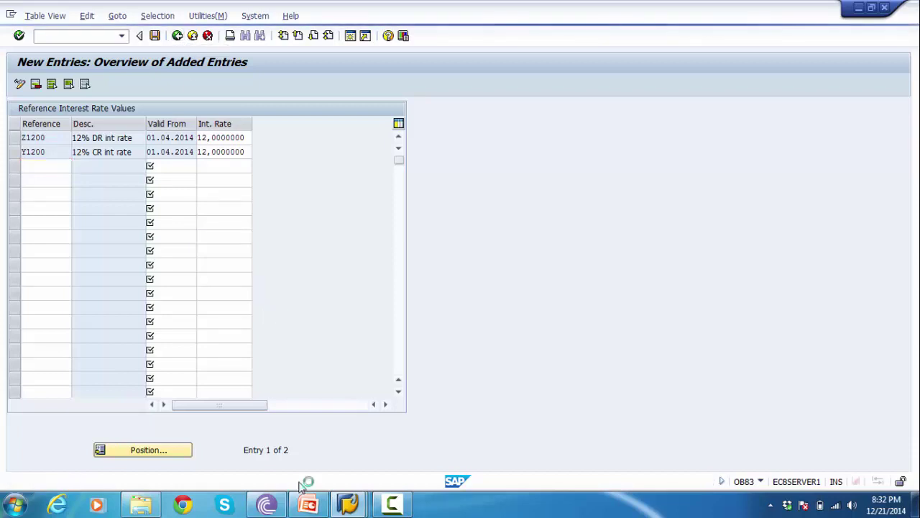
pyautogui.click(308, 503)
pyautogui.scroll(-1, 118, 296)
# - Add LOAN and INTEREST bullets below FS00 on the Creation of G/L Account slide
pyautogui.scroll(-1, 118, 296)
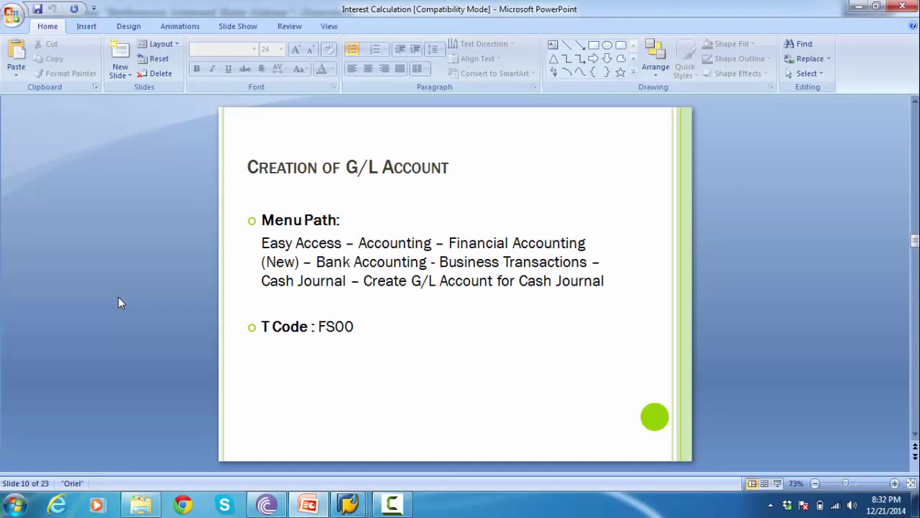
pyautogui.scroll(-1, 119, 298)
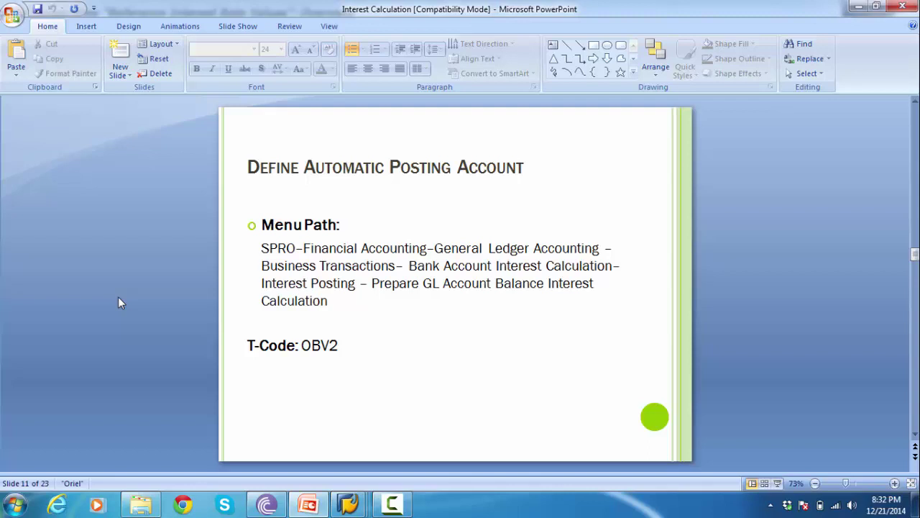
pyautogui.scroll(1, 118, 298)
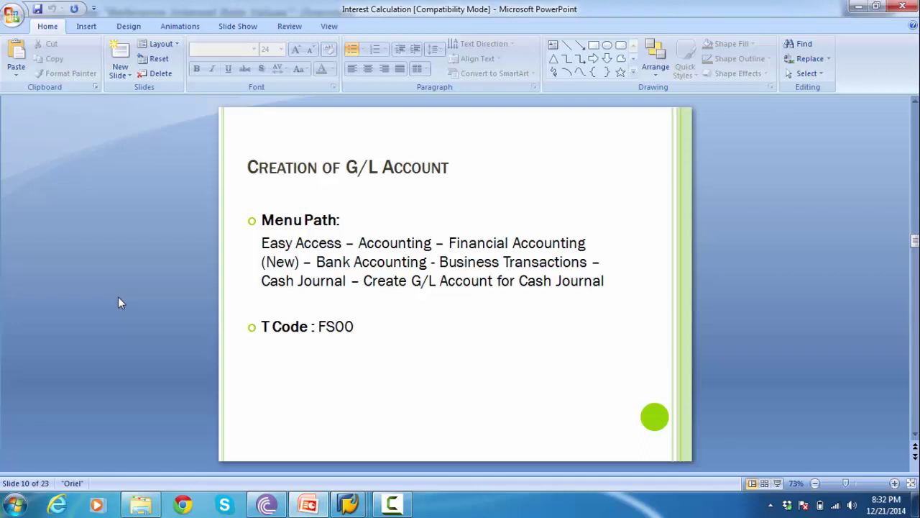
pyautogui.click(362, 332)
pyautogui.press('Return')
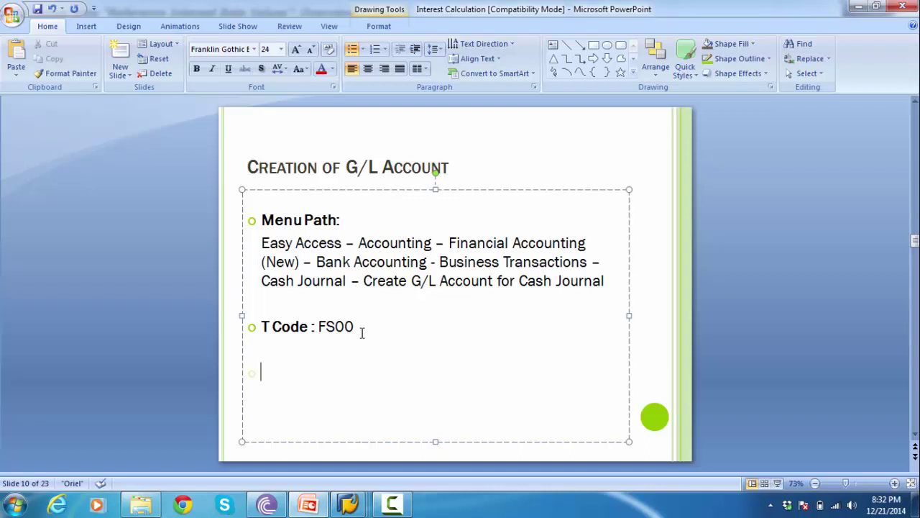
pyautogui.write('lOAN')
pyautogui.press('BackSpace')
pyautogui.press('BackSpace')
pyautogui.press('BackSpace')
pyautogui.press('BackSpace')
pyautogui.write('LOAN')
pyautogui.press('Return')
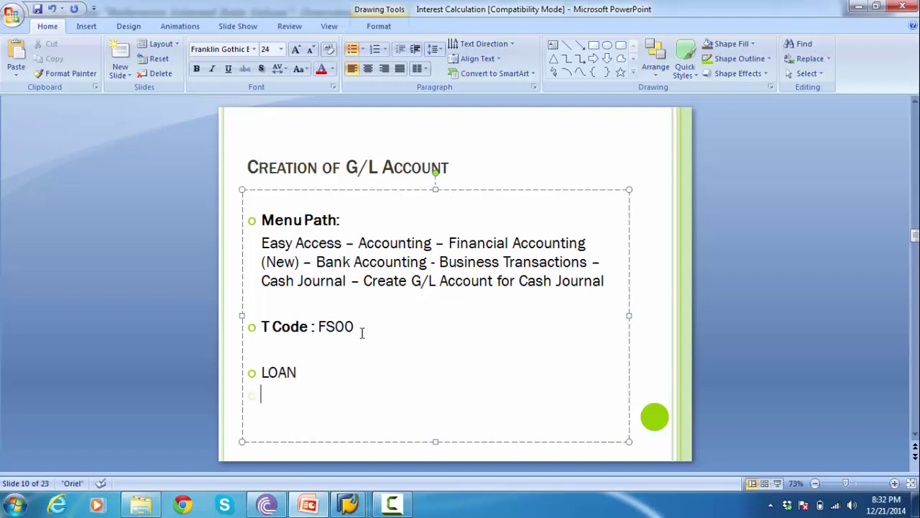
pyautogui.write('INTEREST')
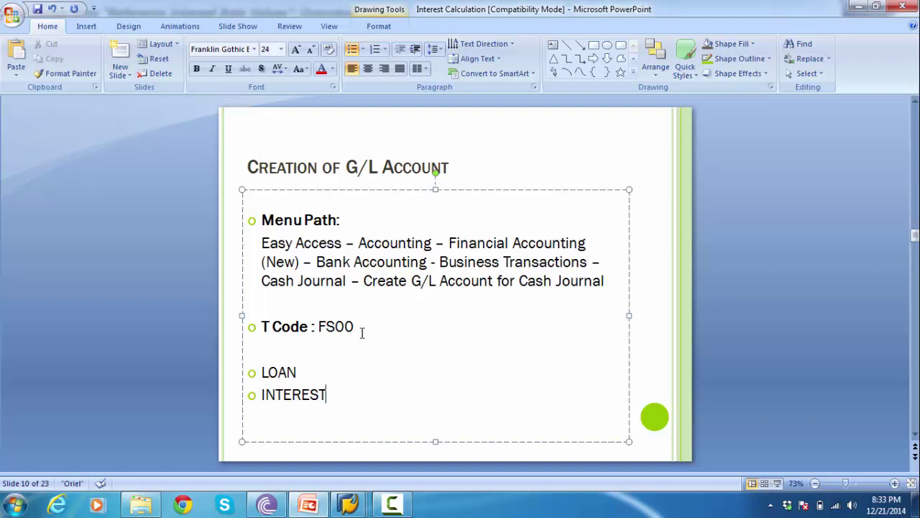
# - Select the FS00 transaction code on the slide and return to the SAP window
pyautogui.click(318, 326)
pyautogui.doubleClick(333, 325)
pyautogui.moveTo(348, 503)
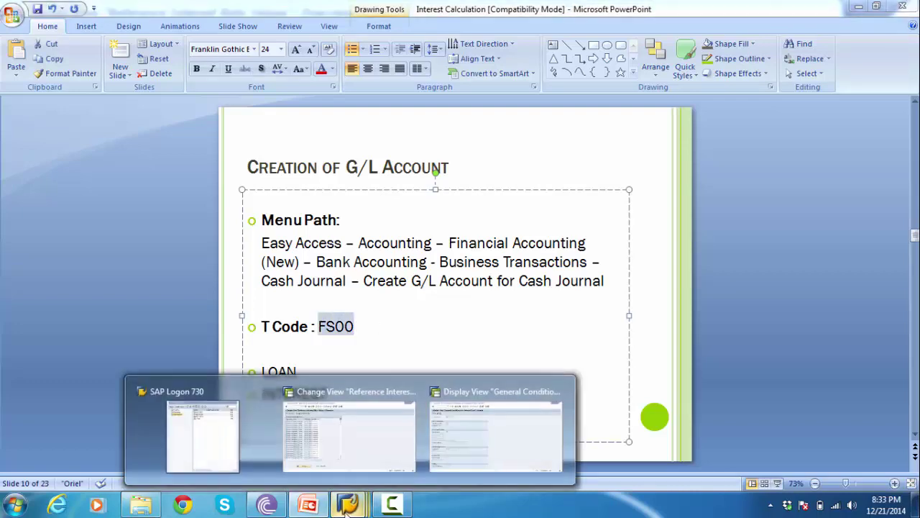
pyautogui.click(492, 439)
# - Start transaction /NFS00 for company code 1200 and clear the G/L account number
pyautogui.click(97, 35)
pyautogui.write('/NFS00')
pyautogui.press('Return')
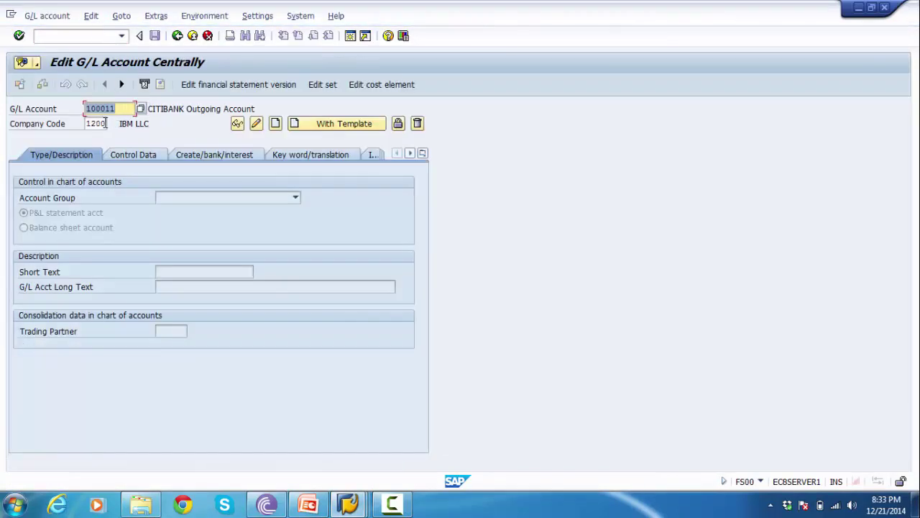
pyautogui.click(90, 124)
pyautogui.doubleClick(118, 108)
pyautogui.press('BackSpace')
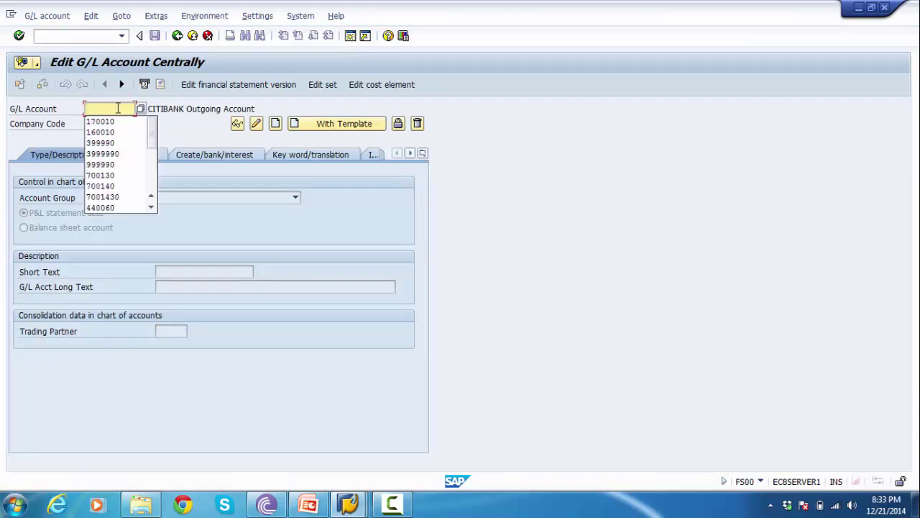
pyautogui.click(141, 111)
# - Browse the G/L account search list and take account 400007 into the form
pyautogui.click(141, 111)
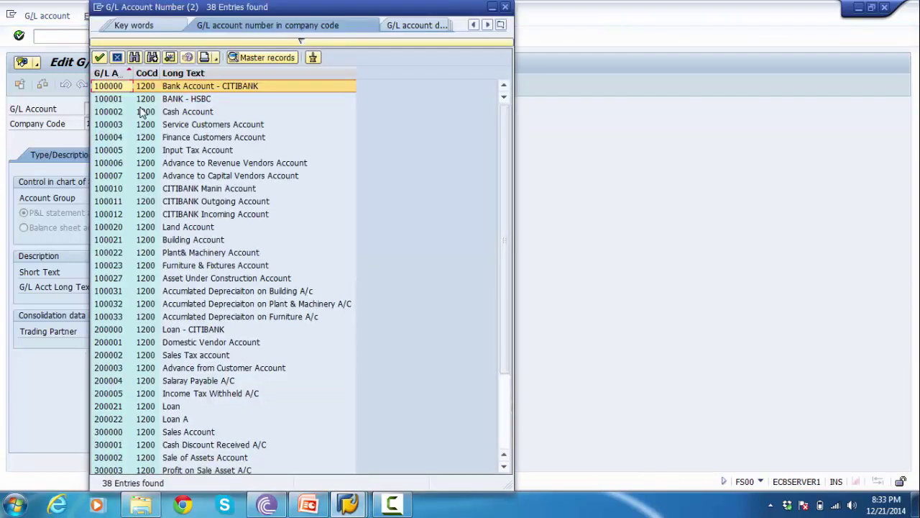
pyautogui.click(166, 417)
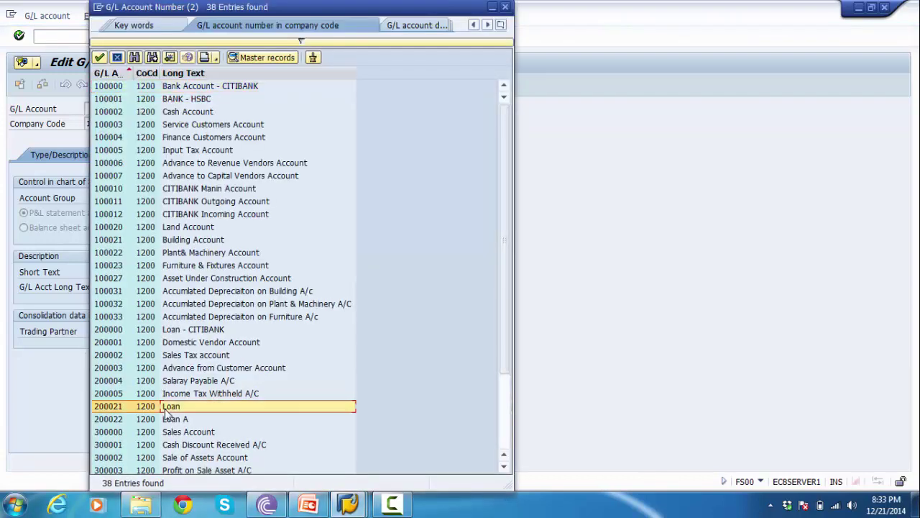
pyautogui.click(115, 418)
pyautogui.click(115, 406)
pyautogui.click(112, 420)
pyautogui.click(114, 407)
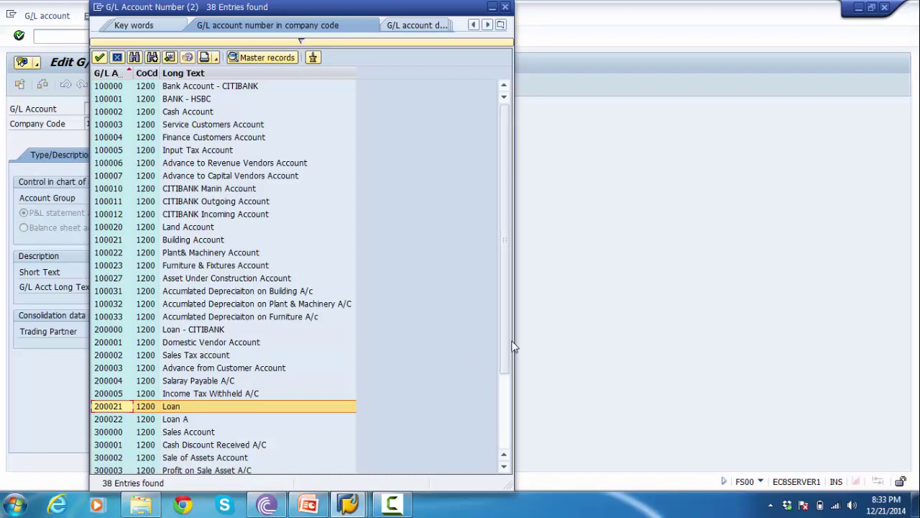
pyautogui.moveTo(506, 367); pyautogui.dragTo(504, 436)
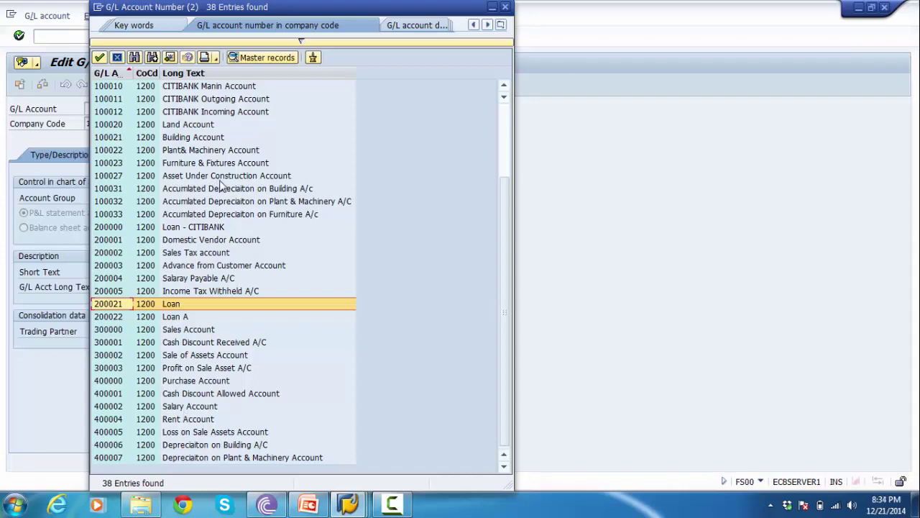
pyautogui.click(109, 460)
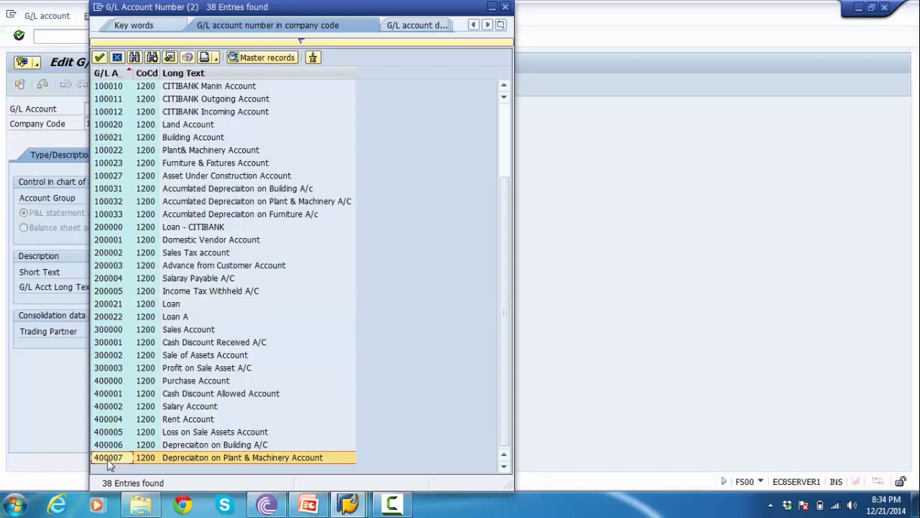
pyautogui.doubleClick(108, 459)
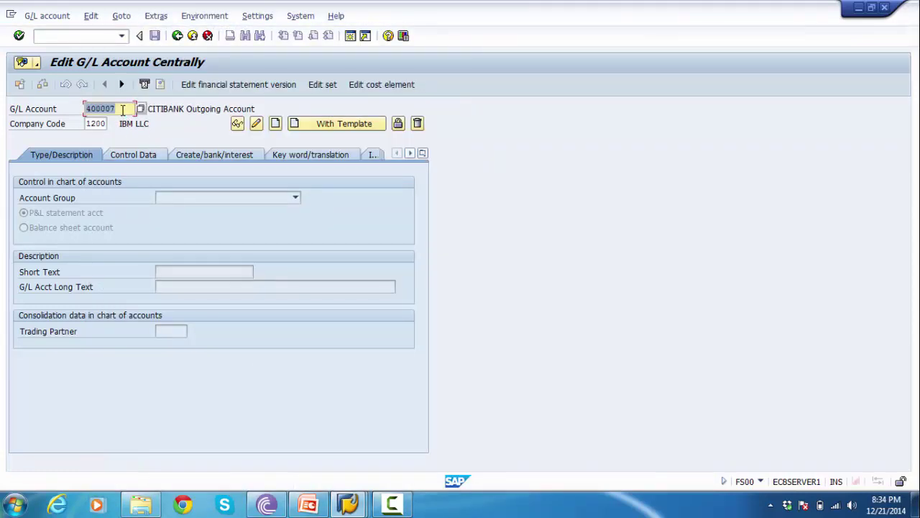
# - Change the account number to 400008 and start creating it in company code 1200
pyautogui.press('Return')
pyautogui.click(123, 109)
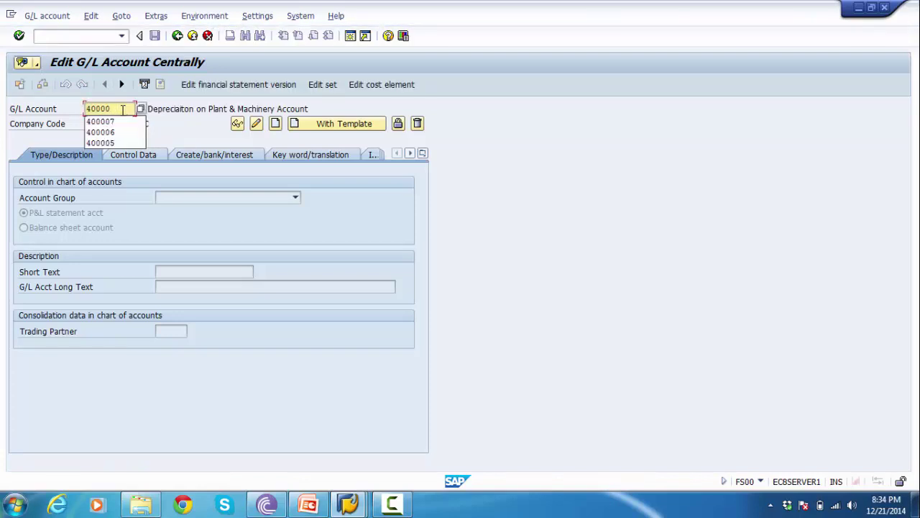
pyautogui.write('8')
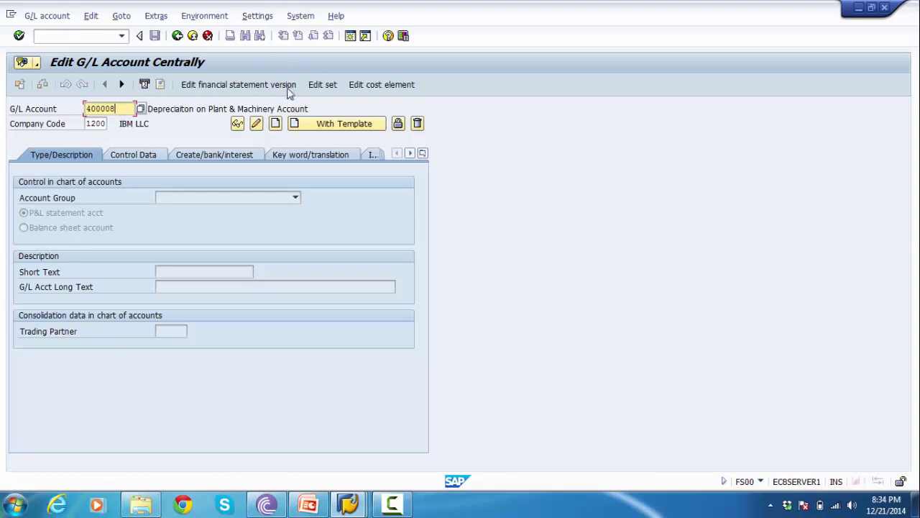
pyautogui.click(275, 125)
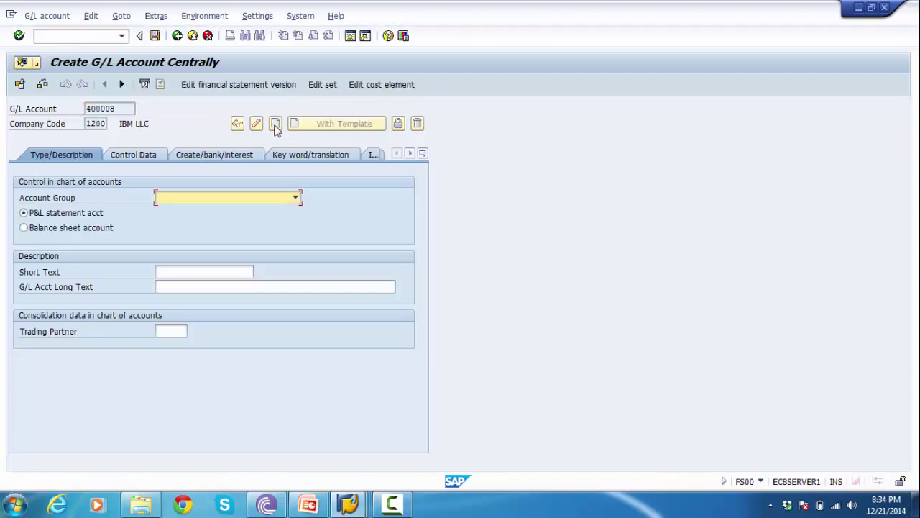
# - Open G/L account group maintenance with /OOBD4 in a new session and switch to it
pyautogui.moveTo(125, 107); pyautogui.dragTo(77, 109)
pyautogui.click(86, 108)
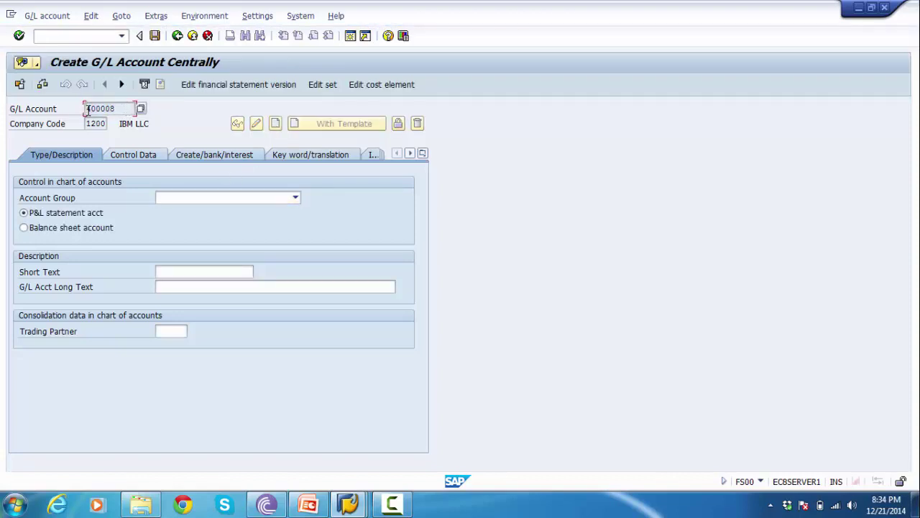
pyautogui.click(84, 39)
pyautogui.write('/OOBD4')
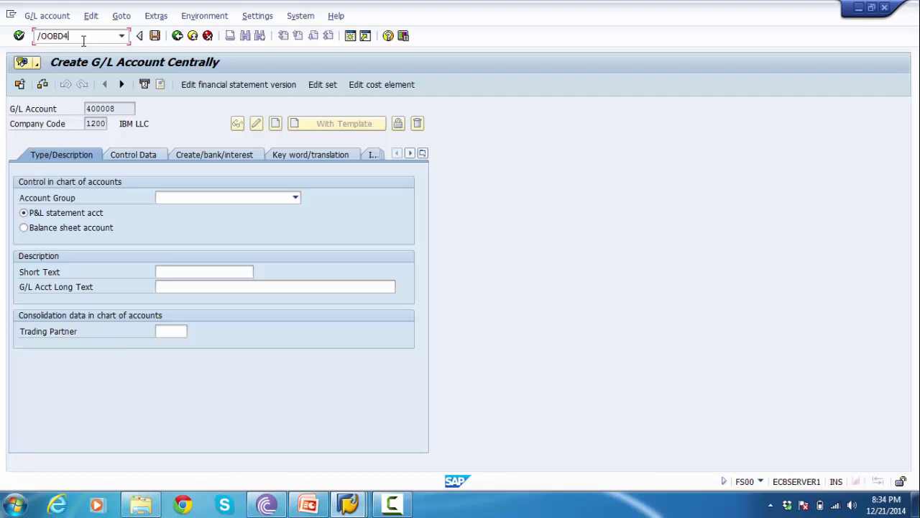
pyautogui.press('Return')
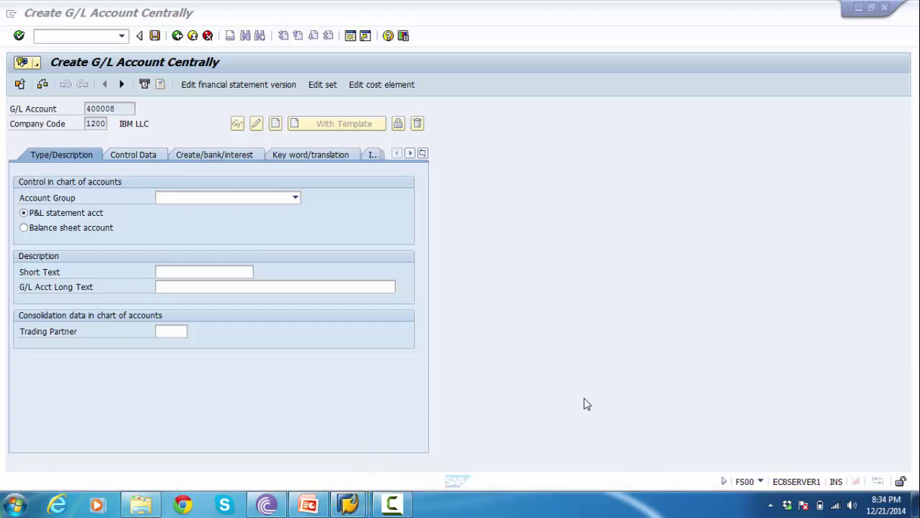
pyautogui.moveTo(351, 509)
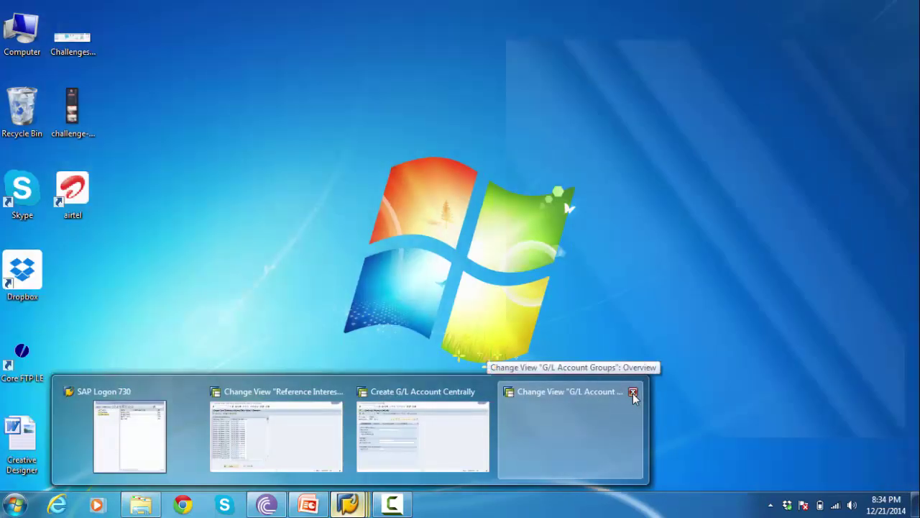
pyautogui.click(633, 394)
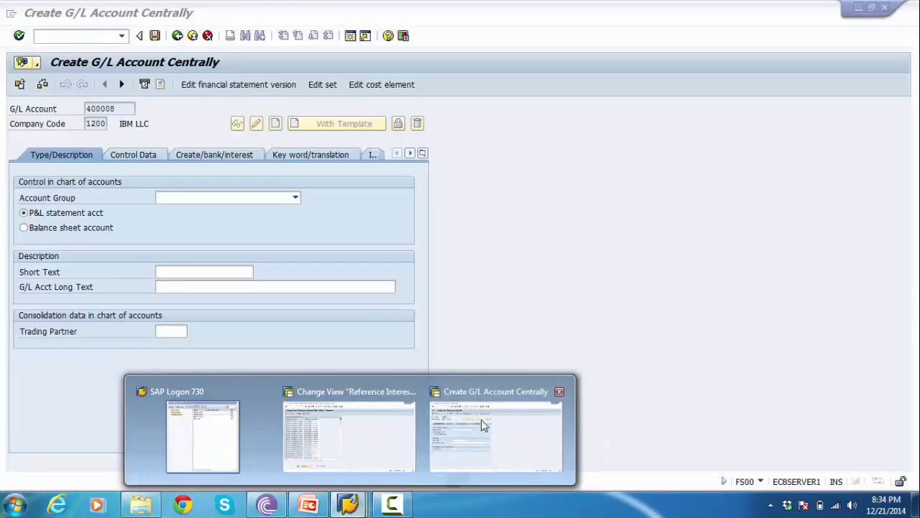
pyautogui.click(481, 421)
pyautogui.click(82, 38)
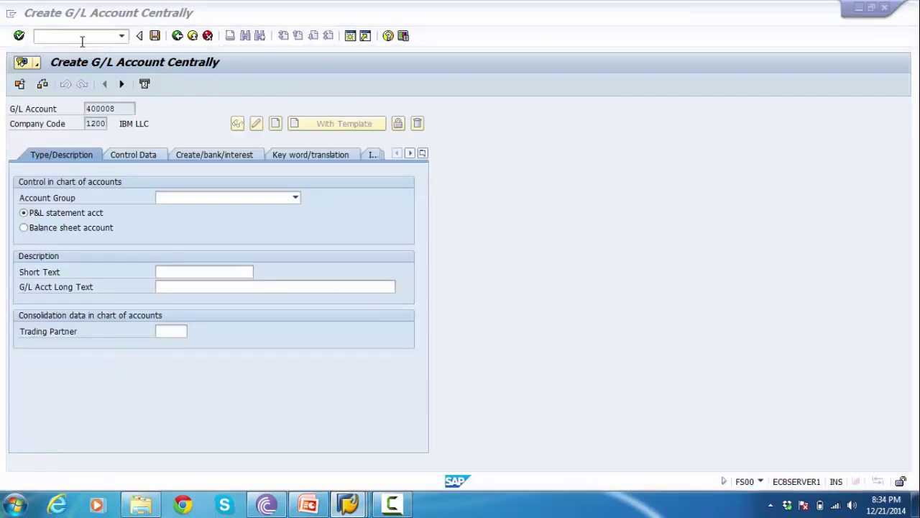
pyautogui.hotkey('alt', 'Tab')
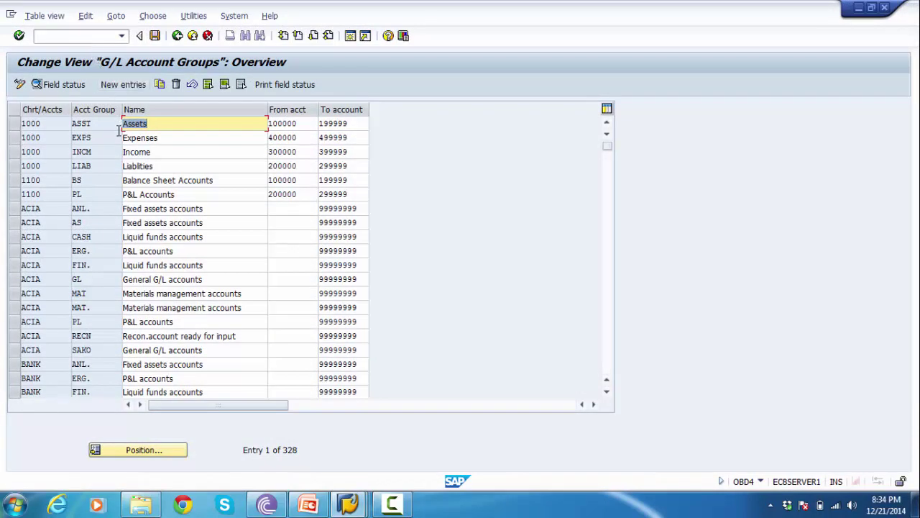
# - Review the chart 1000 account groups, confirm Expenses starts at 400000, then return to FS00
pyautogui.click(17, 124)
pyautogui.click(17, 137)
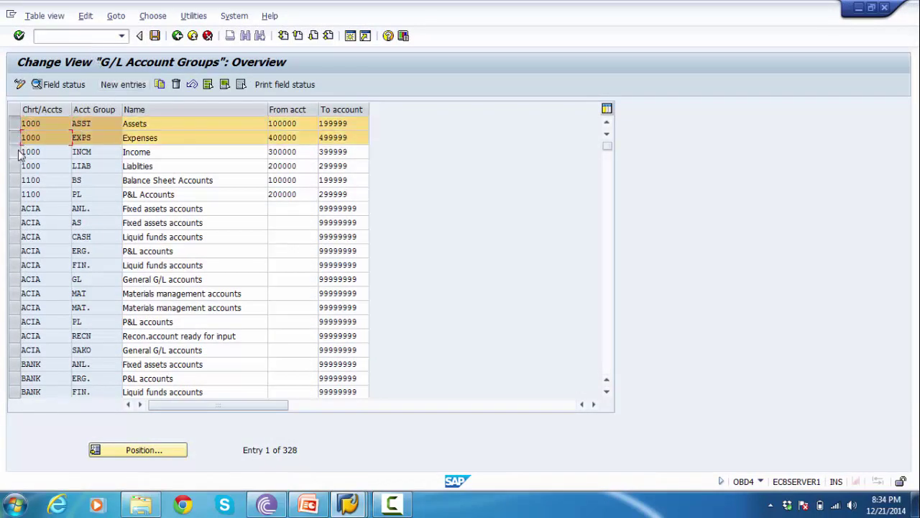
pyautogui.click(17, 151)
pyautogui.click(17, 165)
pyautogui.click(180, 137)
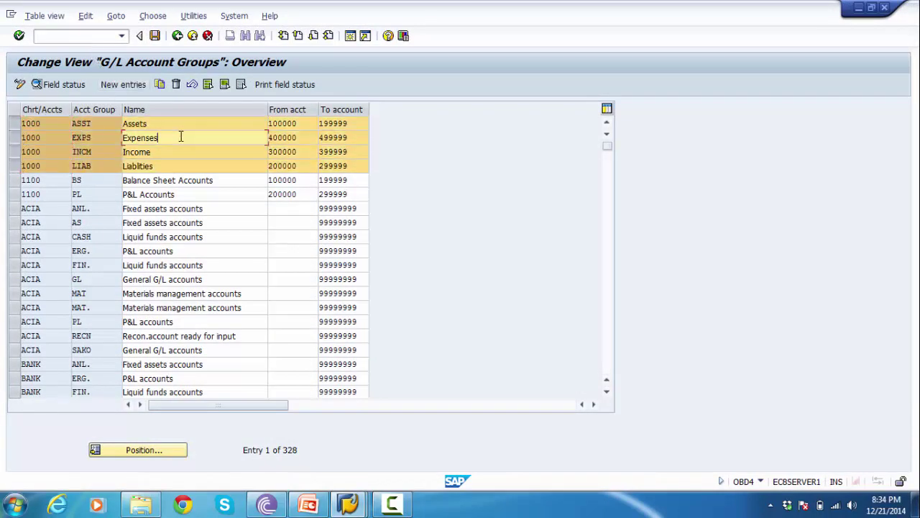
pyautogui.click(269, 138)
pyautogui.moveTo(270, 138); pyautogui.dragTo(298, 139)
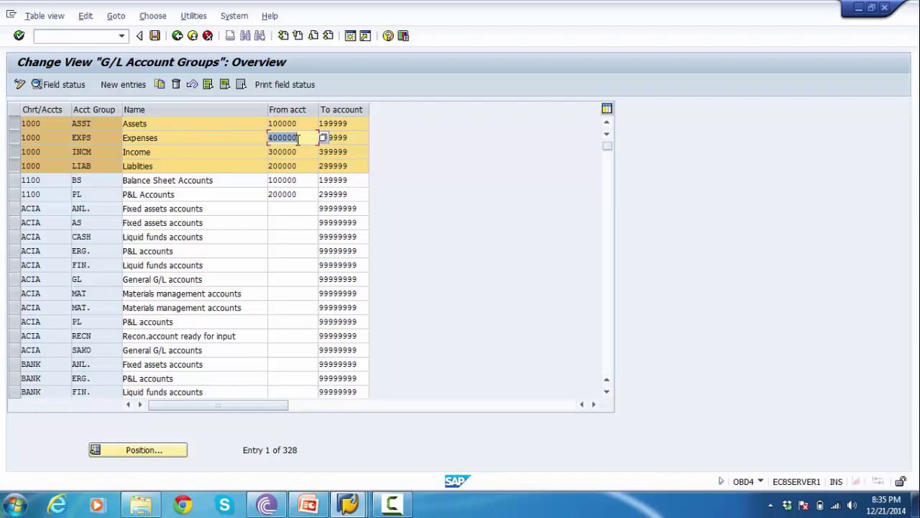
pyautogui.hotkey('alt', 'Tab')
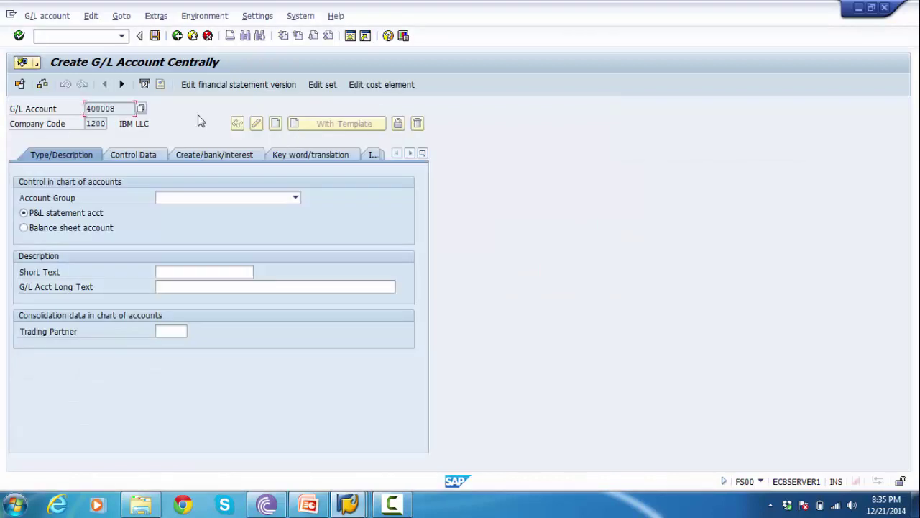
# - Assign account 400008 the Expenses account group as a P&L statement account
pyautogui.moveTo(123, 113); pyautogui.dragTo(60, 116)
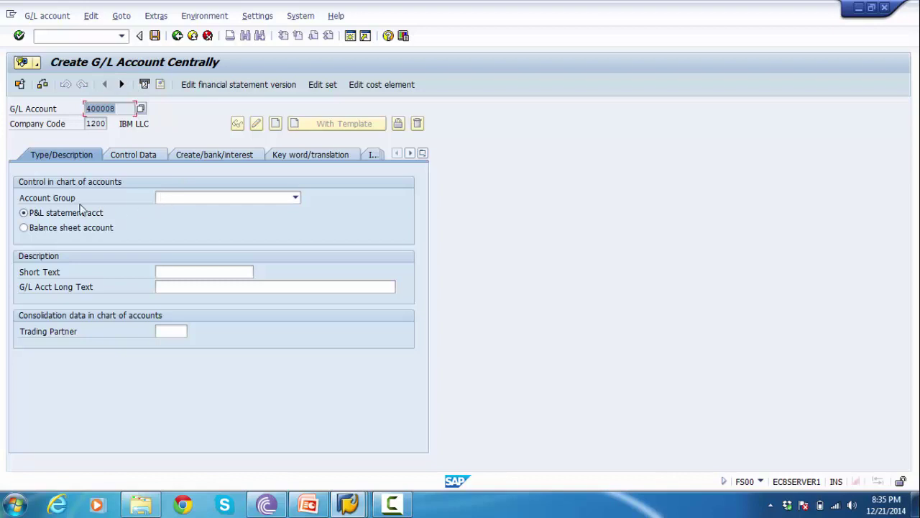
pyautogui.click(166, 201)
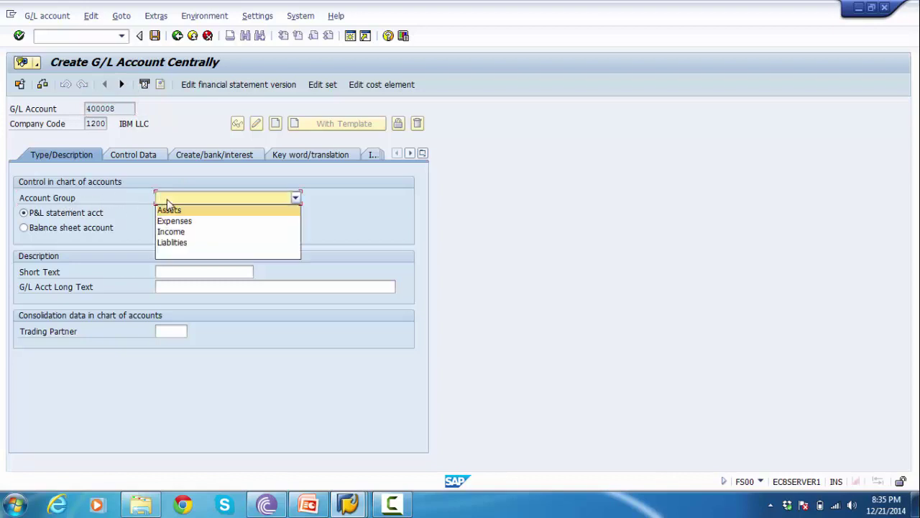
pyautogui.click(203, 223)
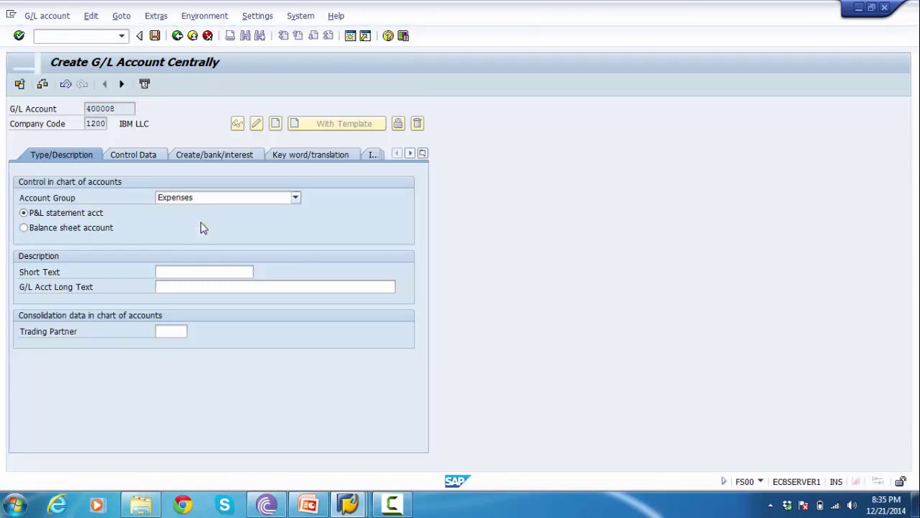
pyautogui.click(78, 217)
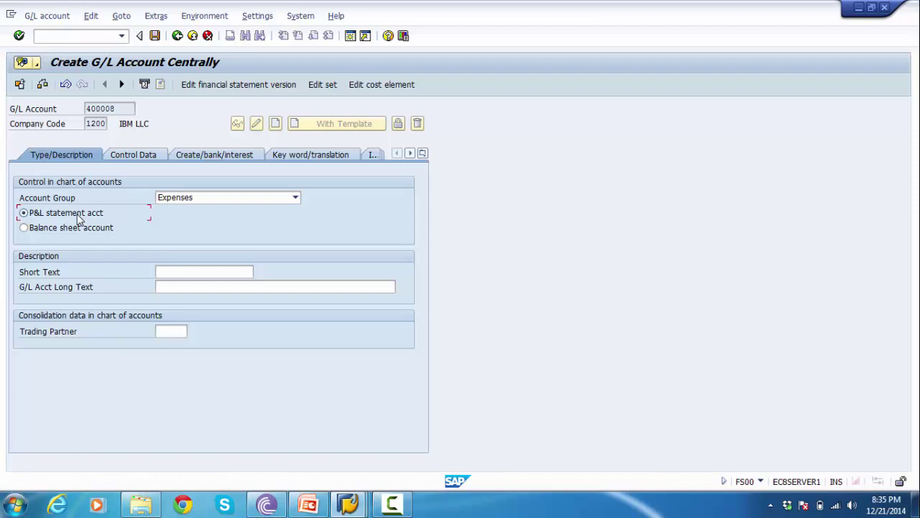
# - Enter short text 'Interest Allowed' and long text 'Interest Allowed Account'
pyautogui.click(177, 272)
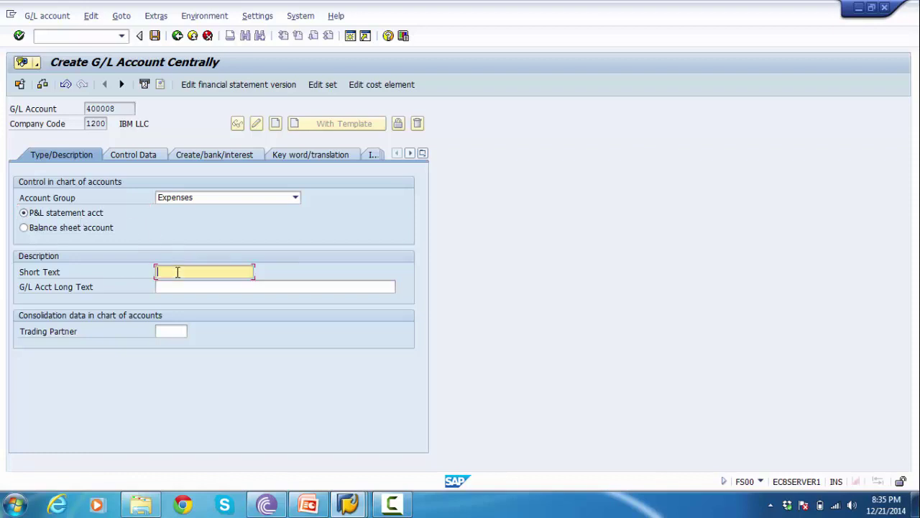
pyautogui.write('INTEREST')
pyautogui.press('BackSpace')
pyautogui.press('BackSpace')
pyautogui.press('BackSpace')
pyautogui.press('BackSpace')
pyautogui.press('BackSpace')
pyautogui.press('BackSpace')
pyautogui.press('BackSpace')
pyautogui.press('BackSpace')
pyautogui.press('BackSpace')
pyautogui.write('Interest Allowed')
pyautogui.click(178, 284)
pyautogui.write('Interest Allowed')
pyautogui.write('Acco')
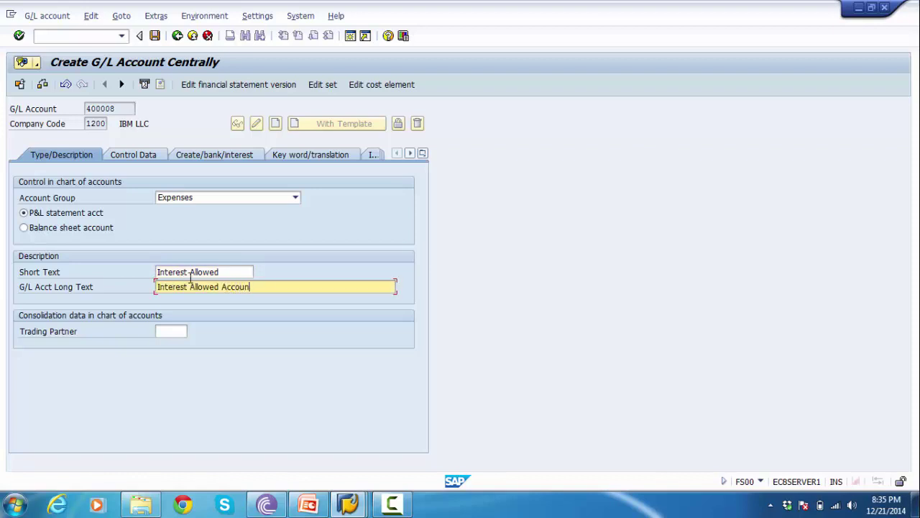
pyautogui.click(137, 156)
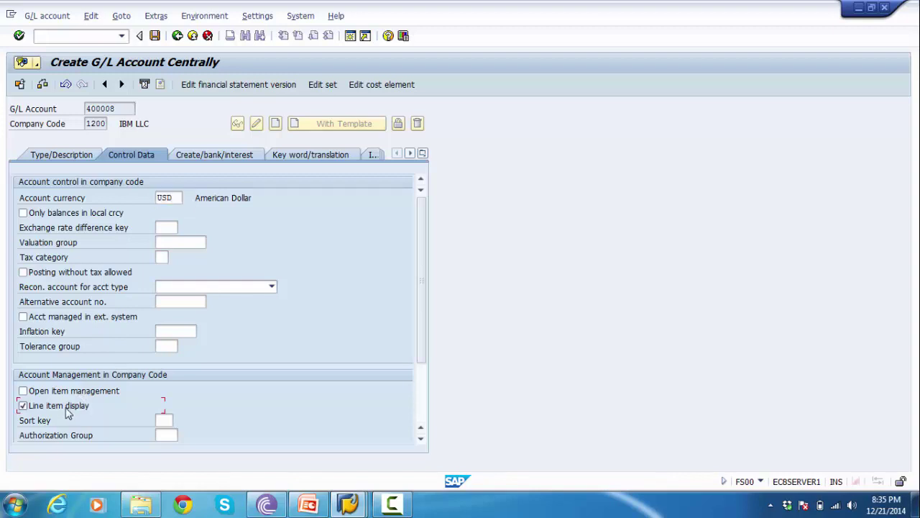
# - Tick Only balances in local currency and assign field status group G004 Cost accounts
pyautogui.click(73, 218)
pyautogui.click(203, 157)
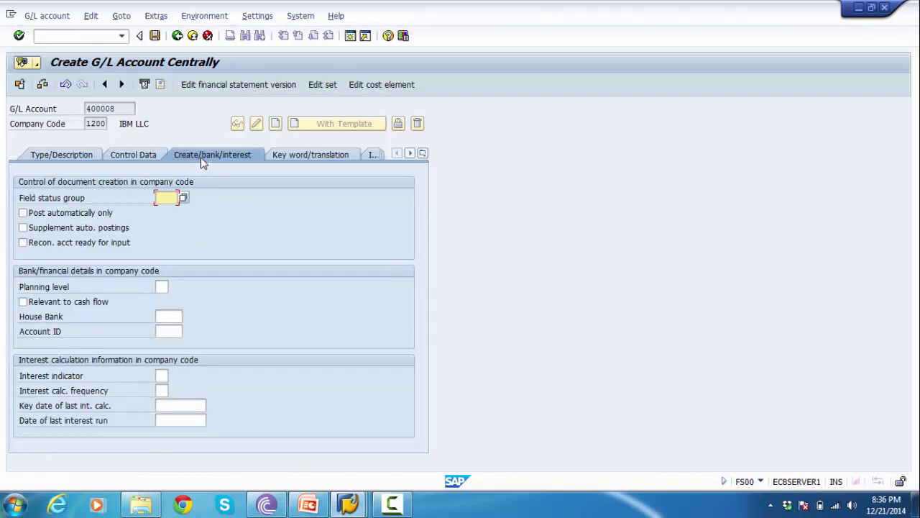
pyautogui.click(184, 199)
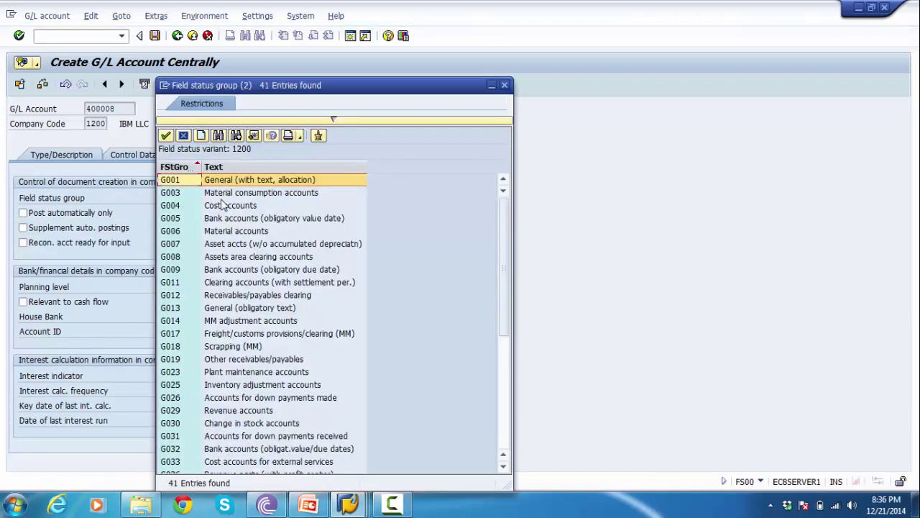
pyautogui.click(217, 208)
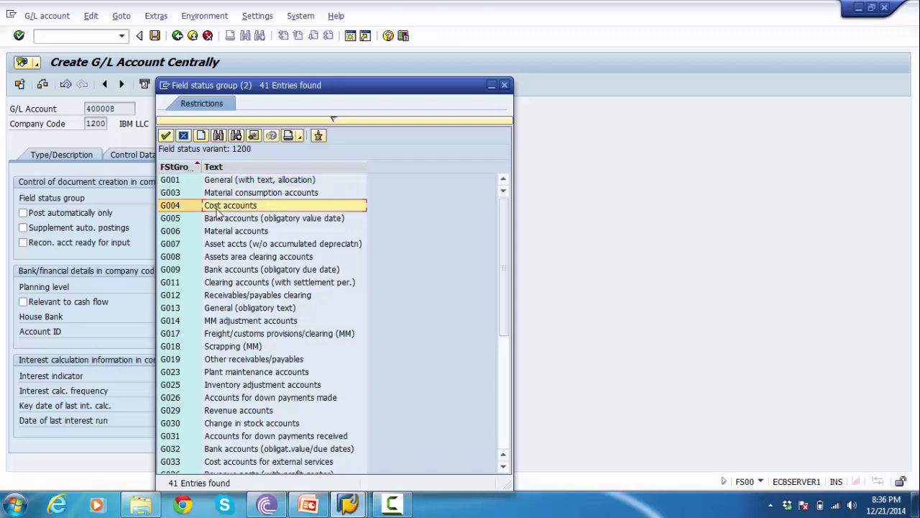
pyautogui.doubleClick(217, 208)
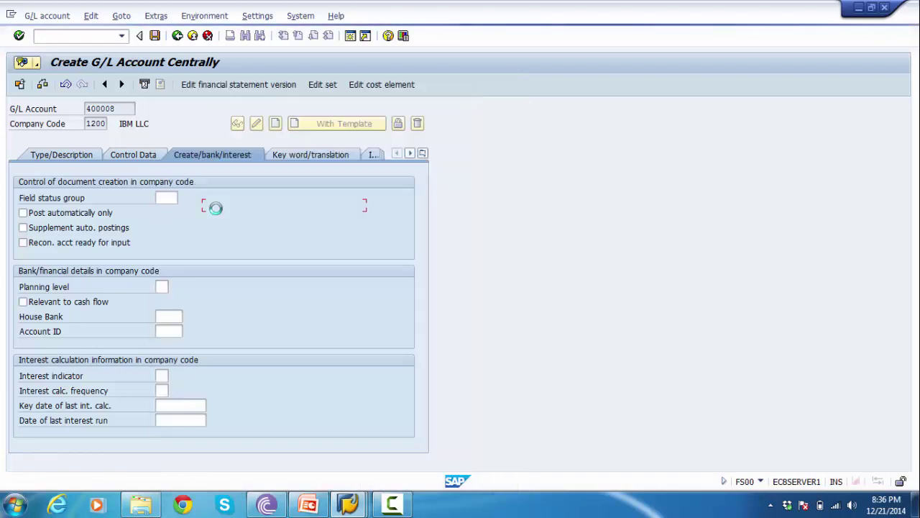
pyautogui.click(53, 157)
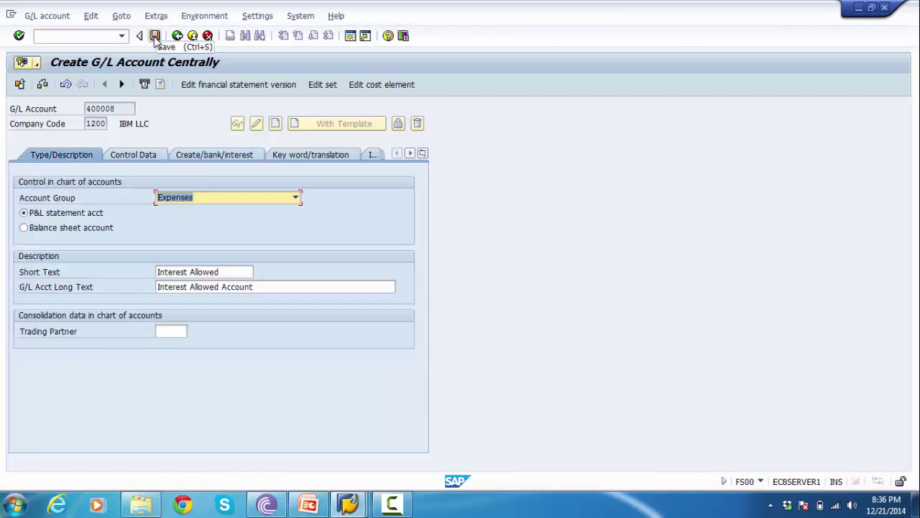
# - Save account 400008 despite the warnings, then go back and reopen FS00
pyautogui.click(154, 36)
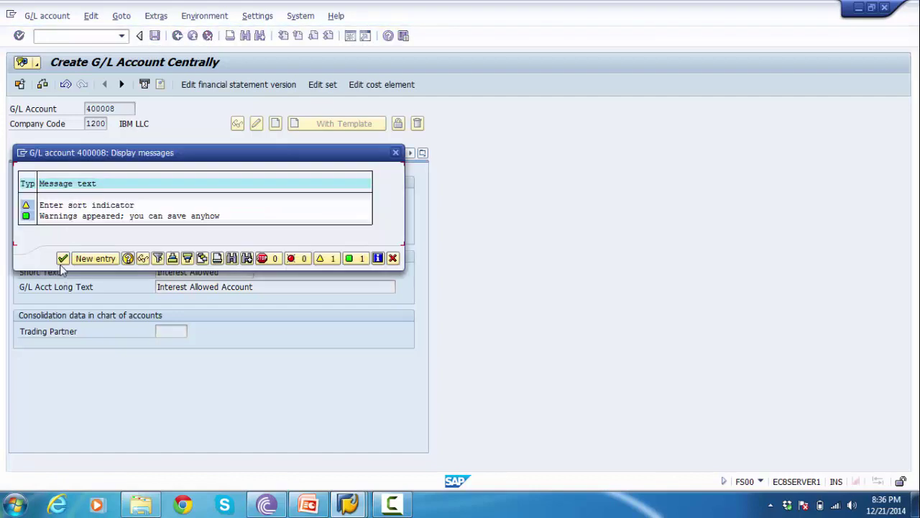
pyautogui.click(63, 258)
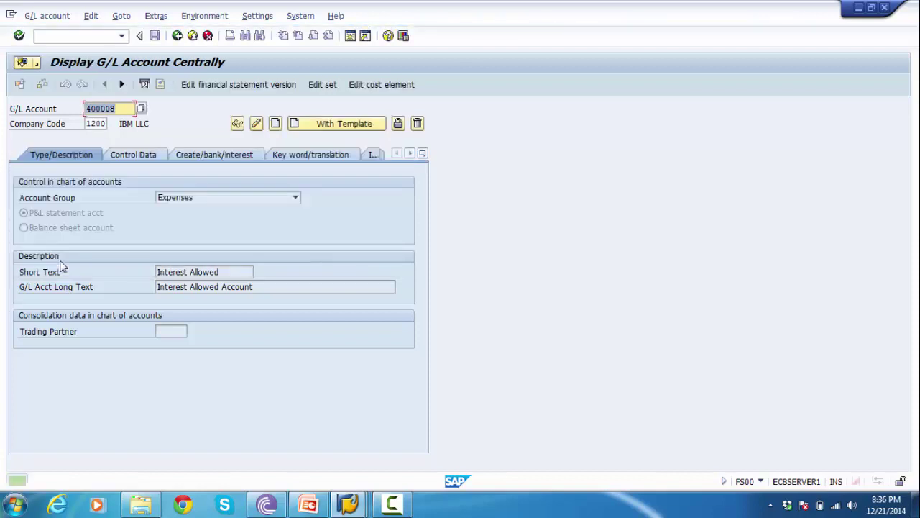
pyautogui.click(177, 42)
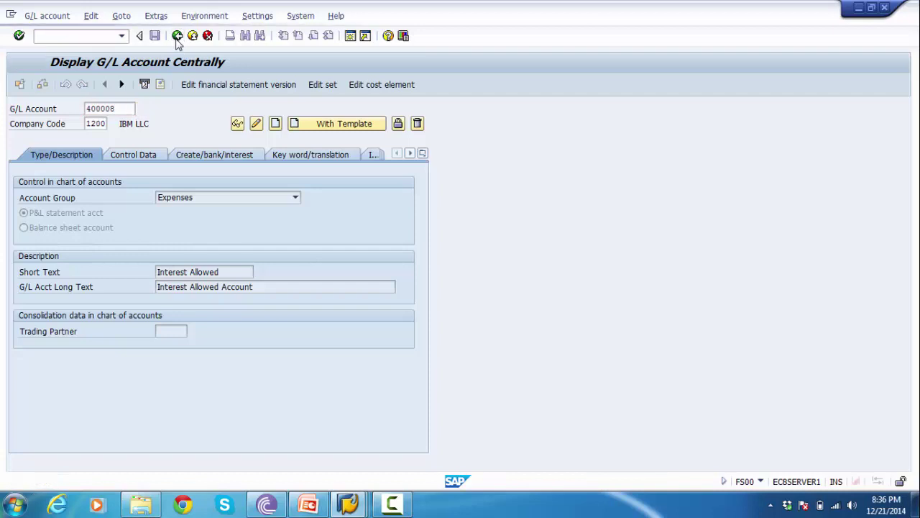
pyautogui.write('fs00')
pyautogui.press('Return')
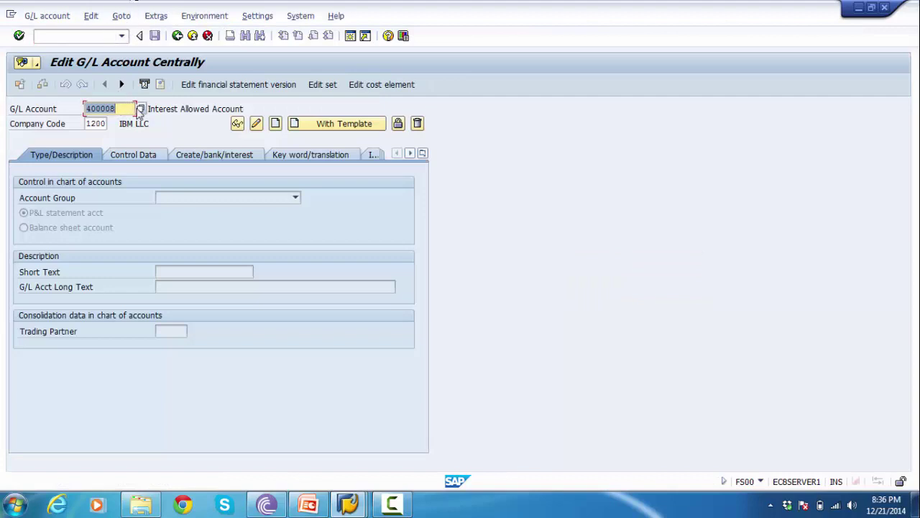
# - Clear the account field, search company code 1200's accounts, and display 200022 Loan A
pyautogui.press('Delete')
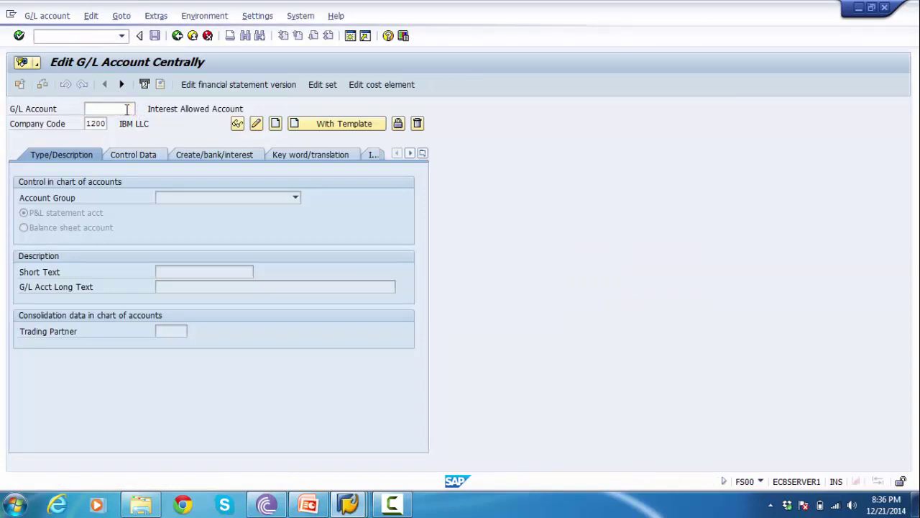
pyautogui.press('F4')
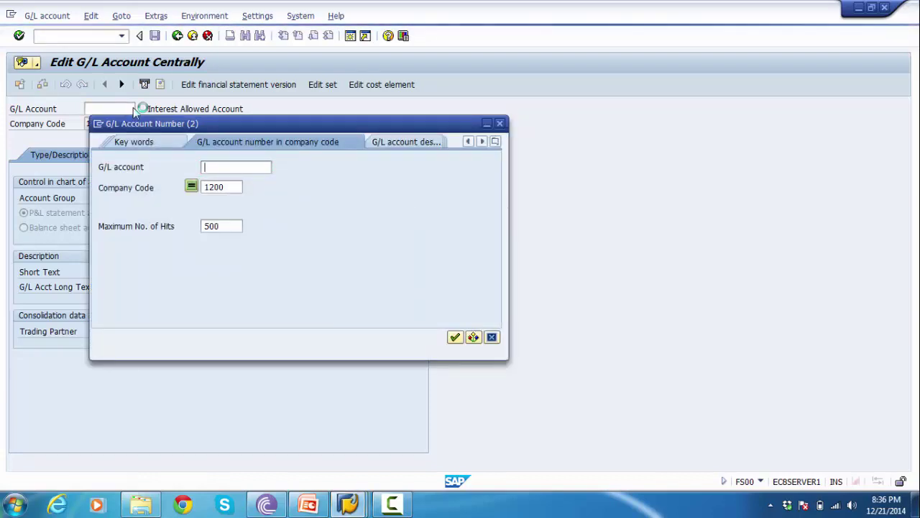
pyautogui.press('Return')
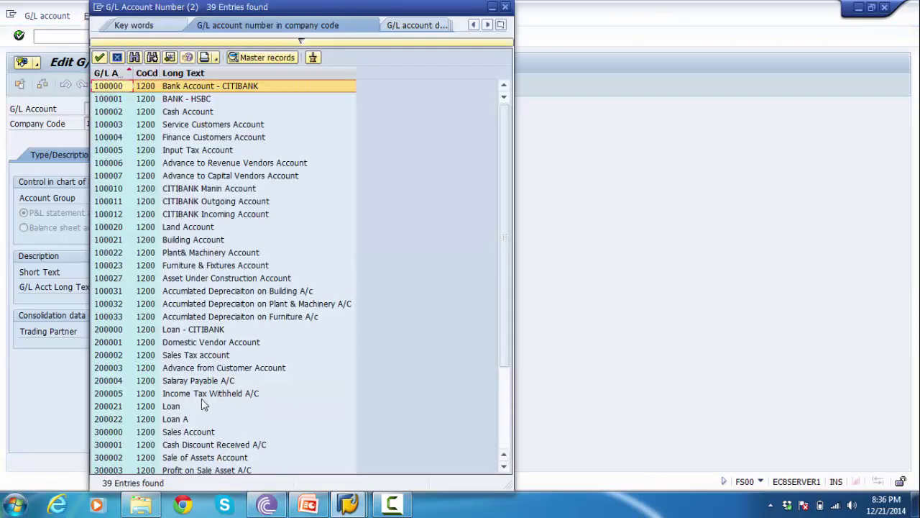
pyautogui.click(108, 421)
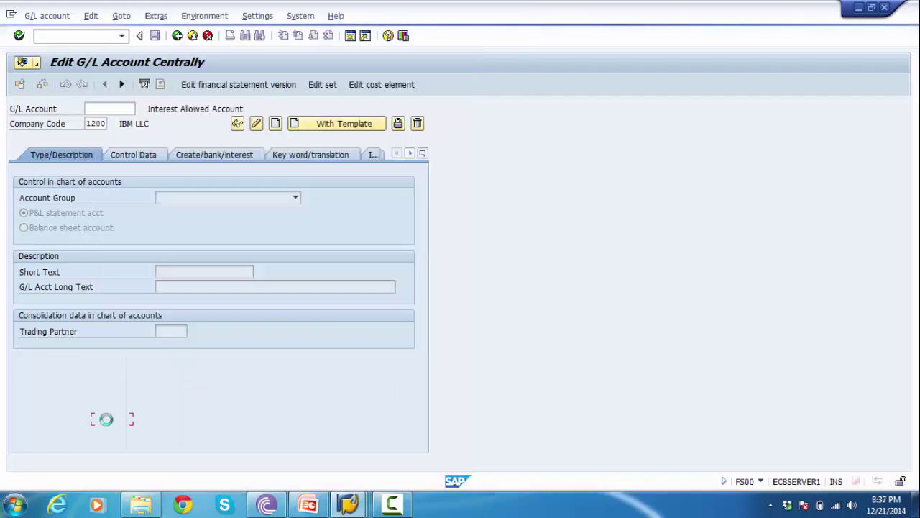
pyautogui.click(237, 124)
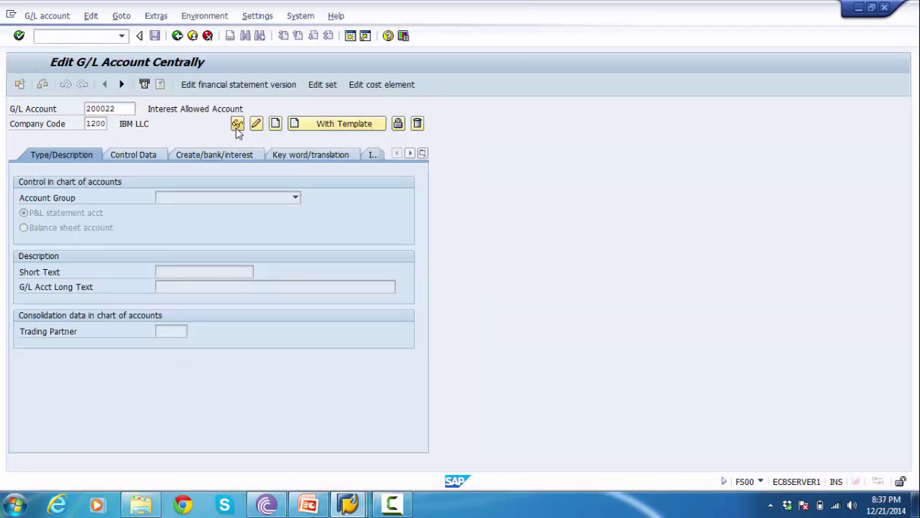
# - Check the account group of 200022 and switch the account into change mode
pyautogui.click(199, 201)
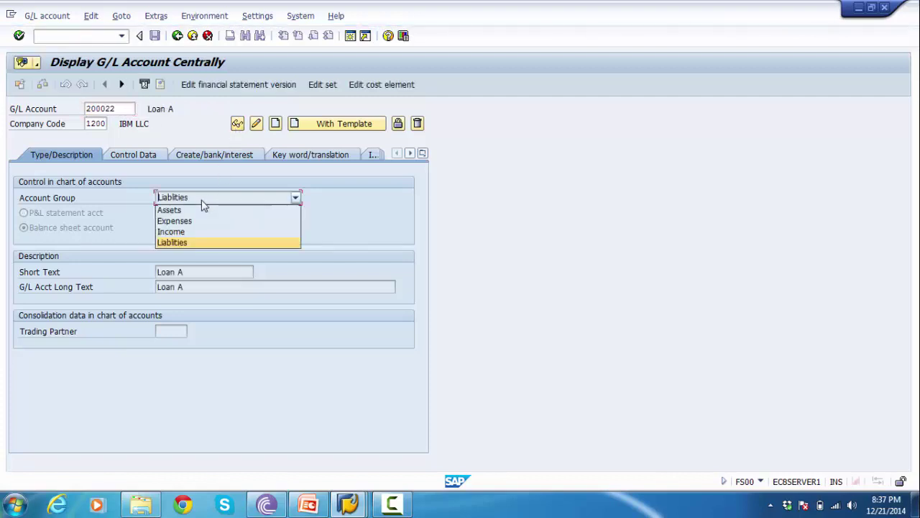
pyautogui.click(176, 243)
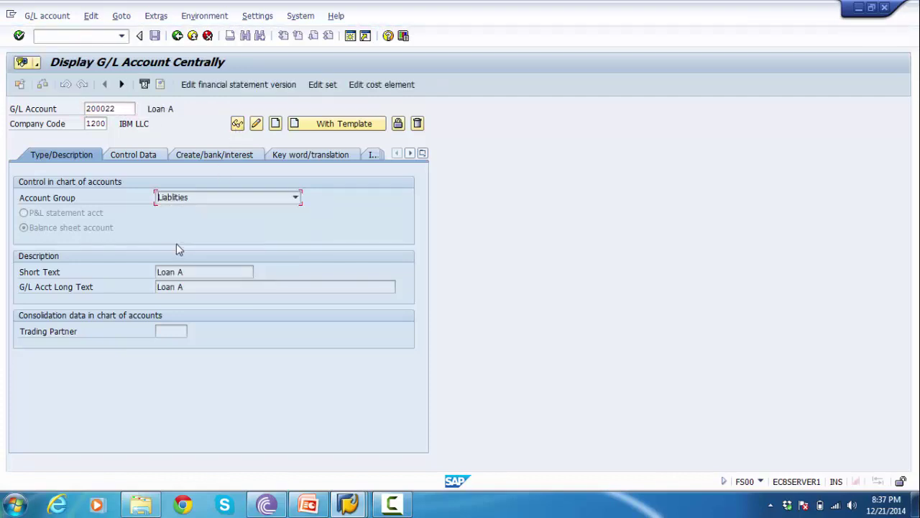
pyautogui.click(70, 234)
pyautogui.click(256, 125)
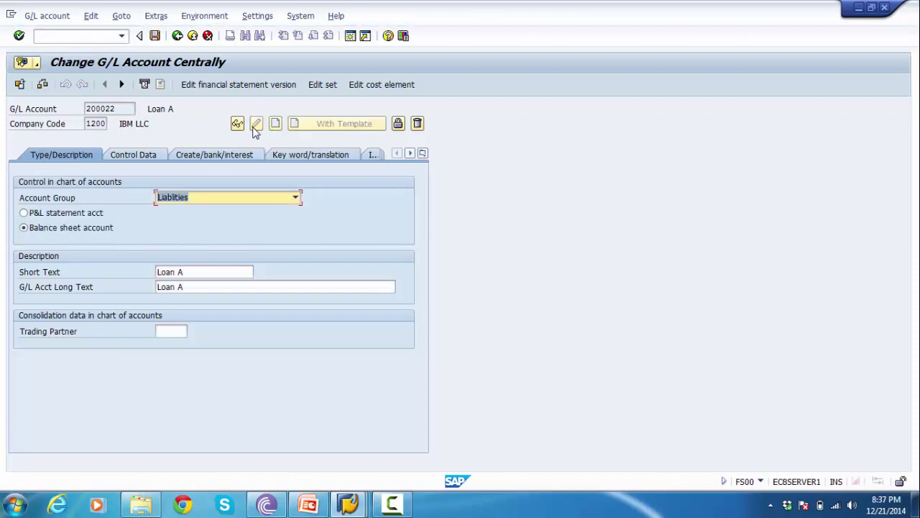
# - Change the short text to 'Loan from CITI' and long text to 'Loan from CITIBANK'
pyautogui.click(194, 273)
pyautogui.press('BackSpace')
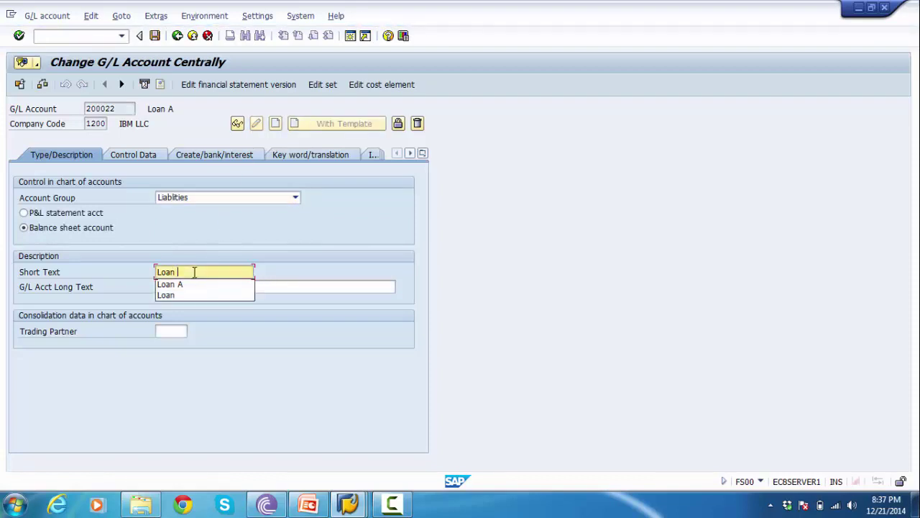
pyautogui.write('Brom')
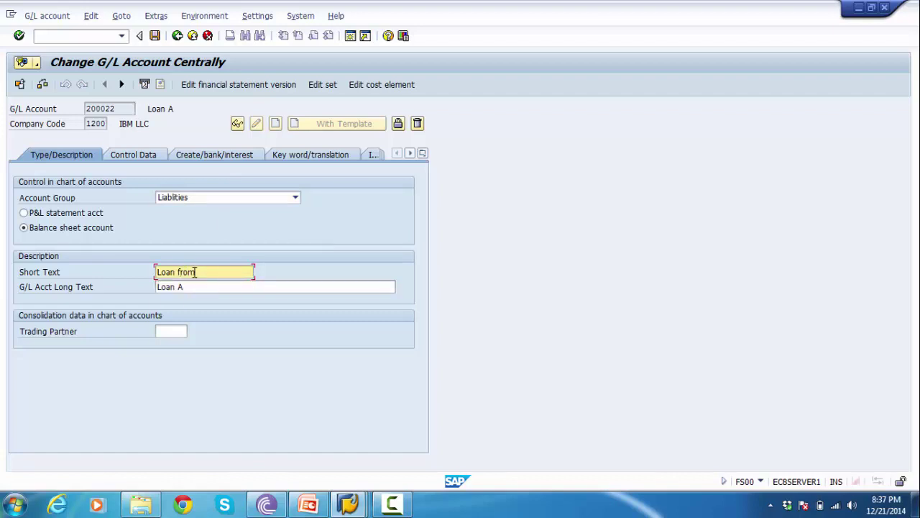
pyautogui.write(' CITI')
pyautogui.click(200, 285)
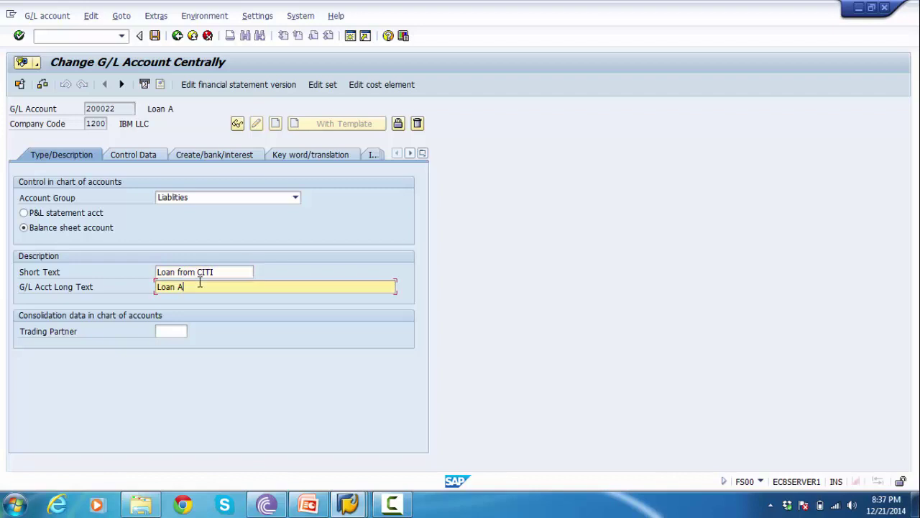
pyautogui.press('BackSpace')
pyautogui.write('from CITIBANKA')
pyautogui.press('BackSpace')
# - Clear the reconciliation account type and replace field status group G067 with G001
pyautogui.click(149, 157)
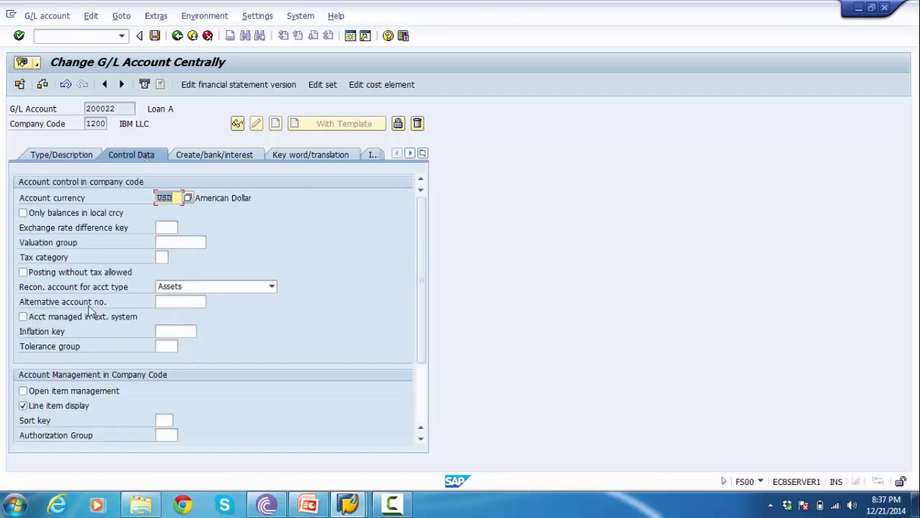
pyautogui.click(178, 289)
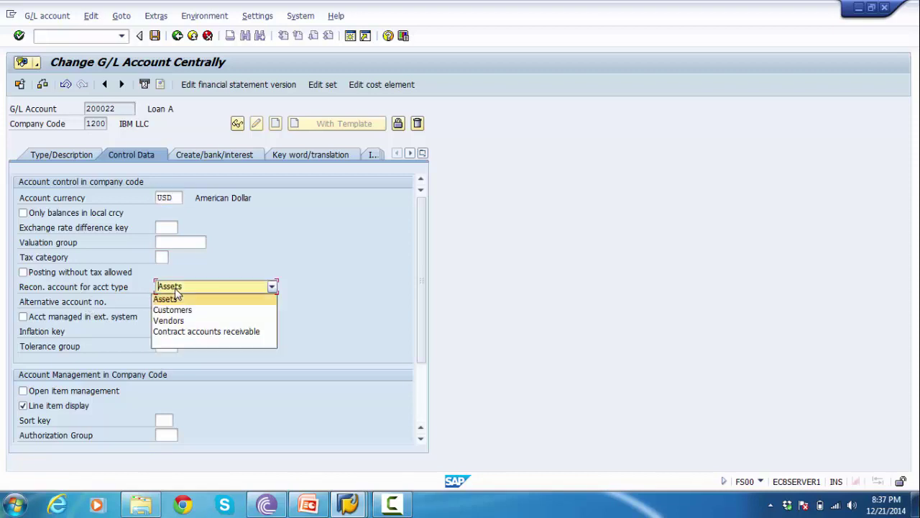
pyautogui.click(171, 342)
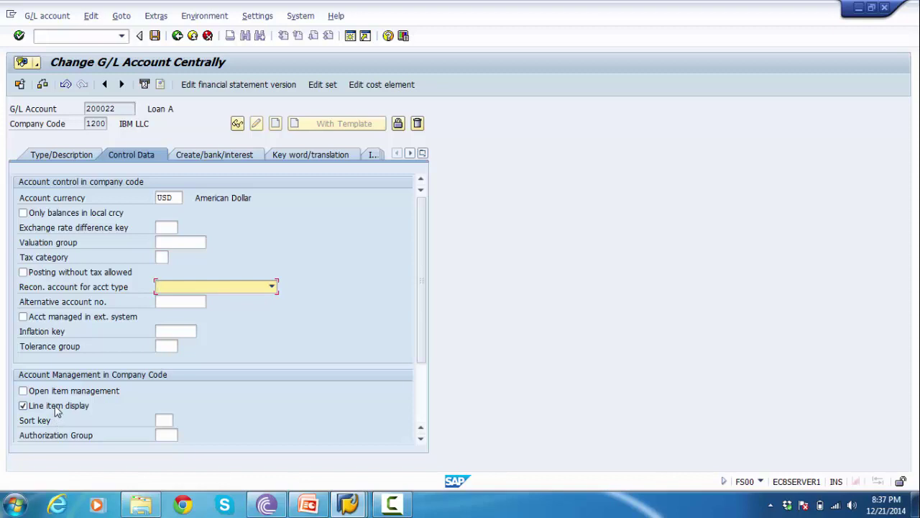
pyautogui.click(209, 155)
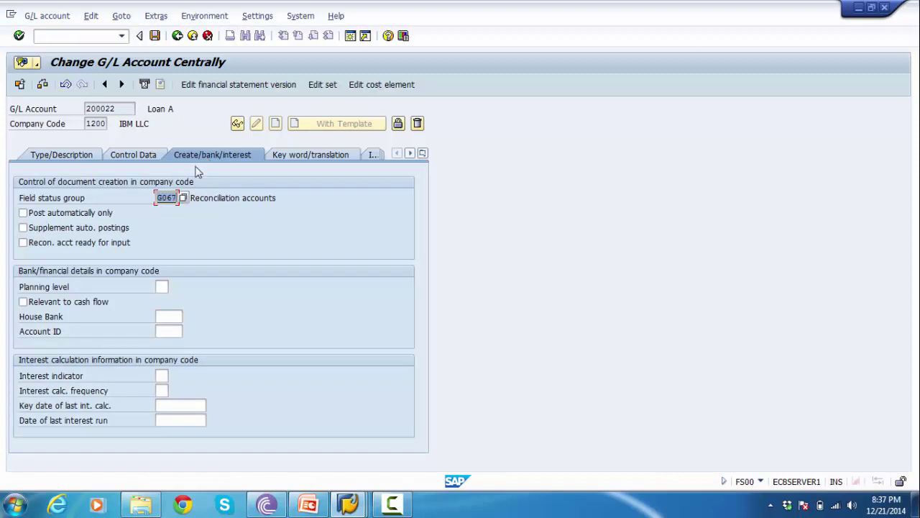
pyautogui.press('Delete')
pyautogui.write('G001')
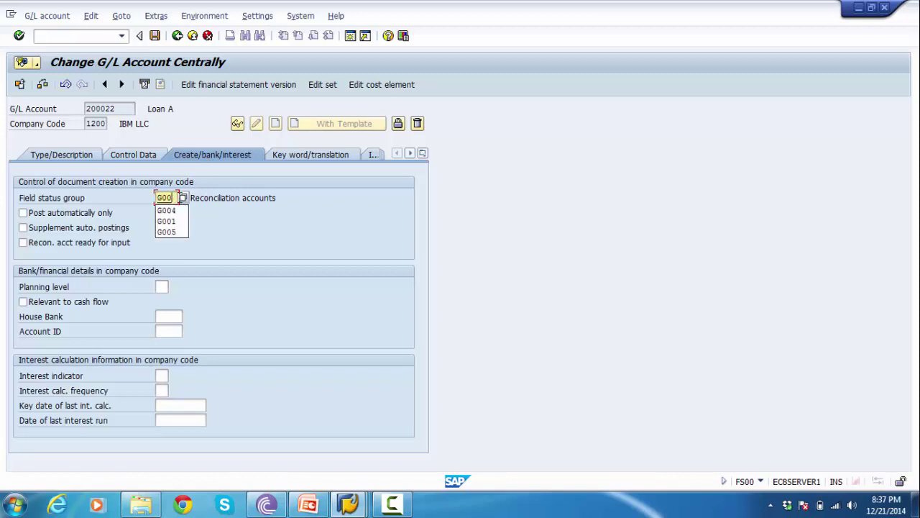
# - Recheck the account tabs, save account 200022 accepting the warnings, and leave the screen
pyautogui.click(75, 158)
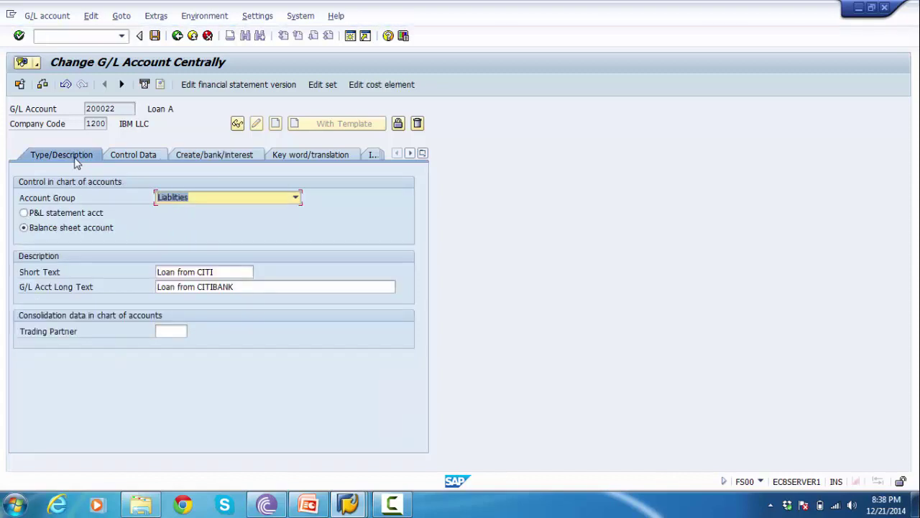
pyautogui.click(122, 159)
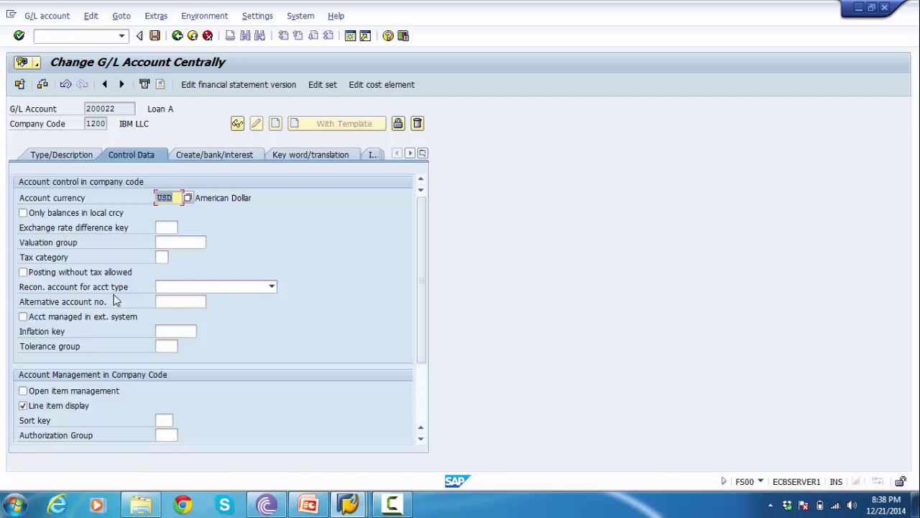
pyautogui.click(215, 157)
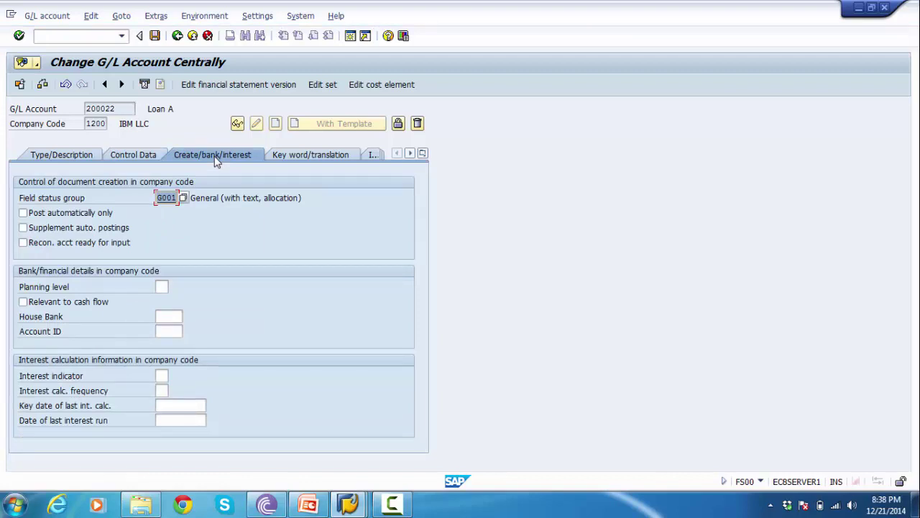
pyautogui.click(155, 36)
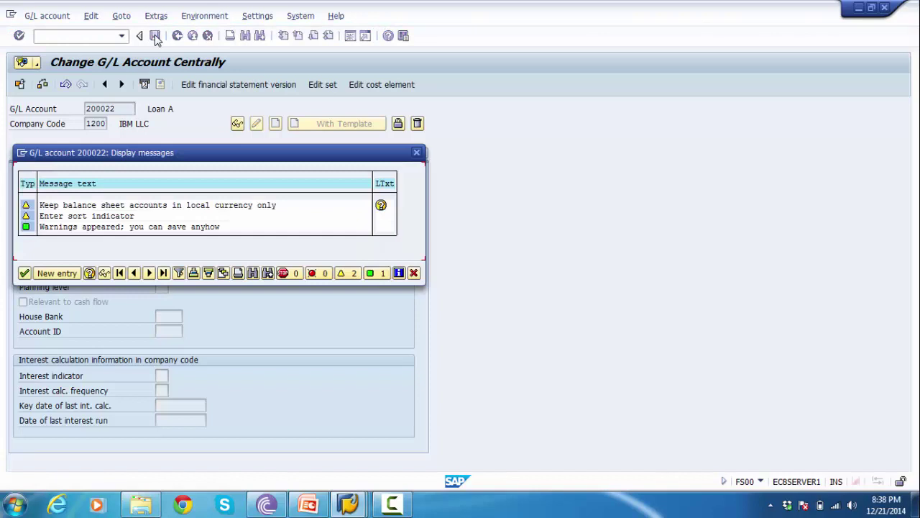
pyautogui.click(26, 274)
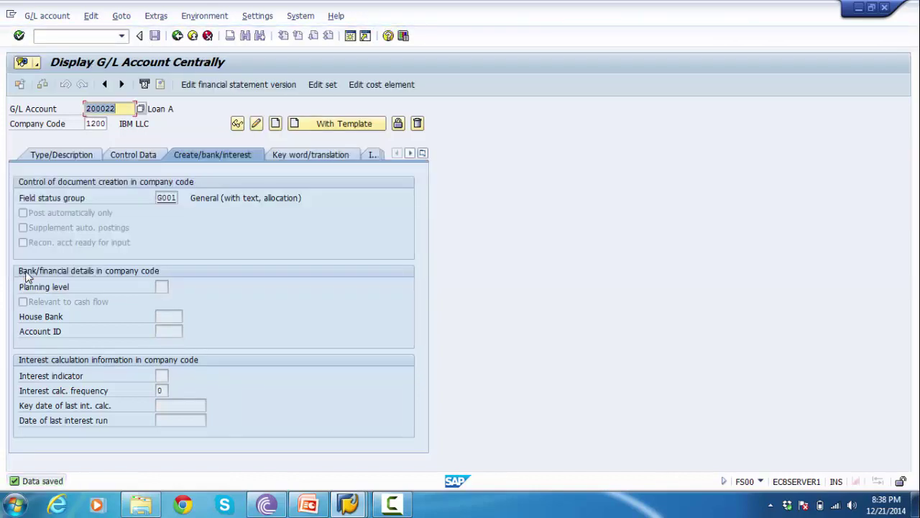
pyautogui.click(180, 38)
# - In PowerPoint, extend slide 10's INTEREST bullet to 'INTEREST Allowed Account', then move to slide 11
pyautogui.click(308, 503)
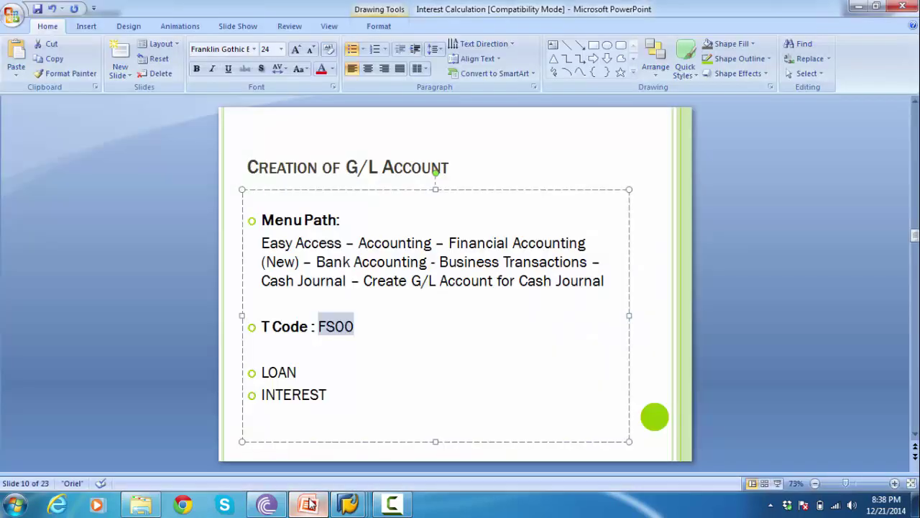
pyautogui.click(329, 373)
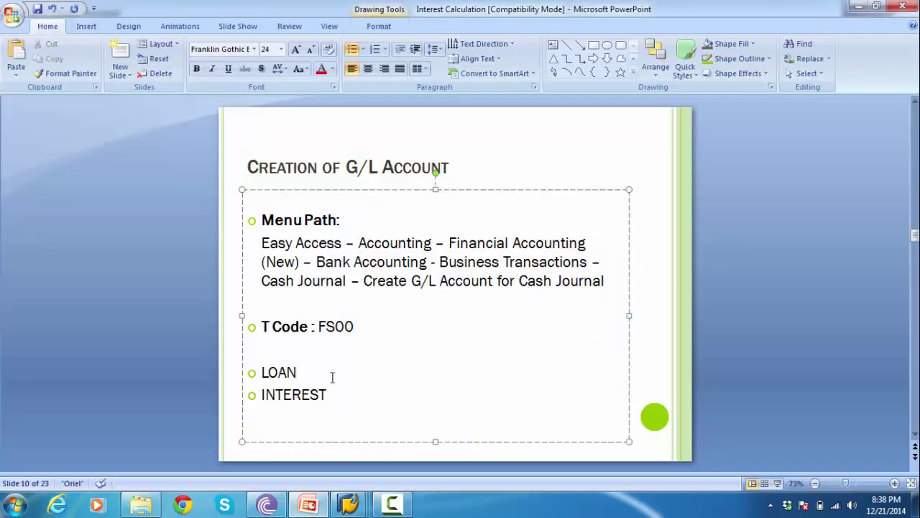
pyautogui.click(346, 396)
pyautogui.write('Allowed Account')
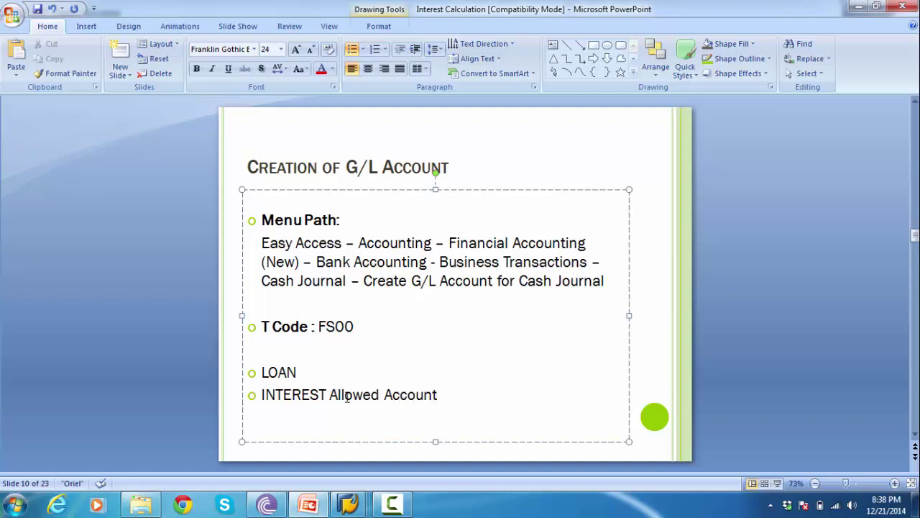
pyautogui.click(163, 290)
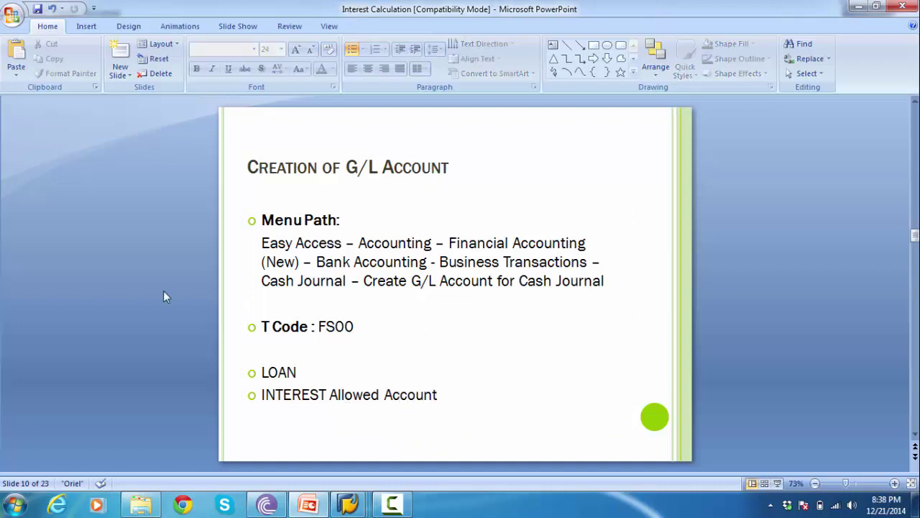
pyautogui.scroll(-1, 164, 291)
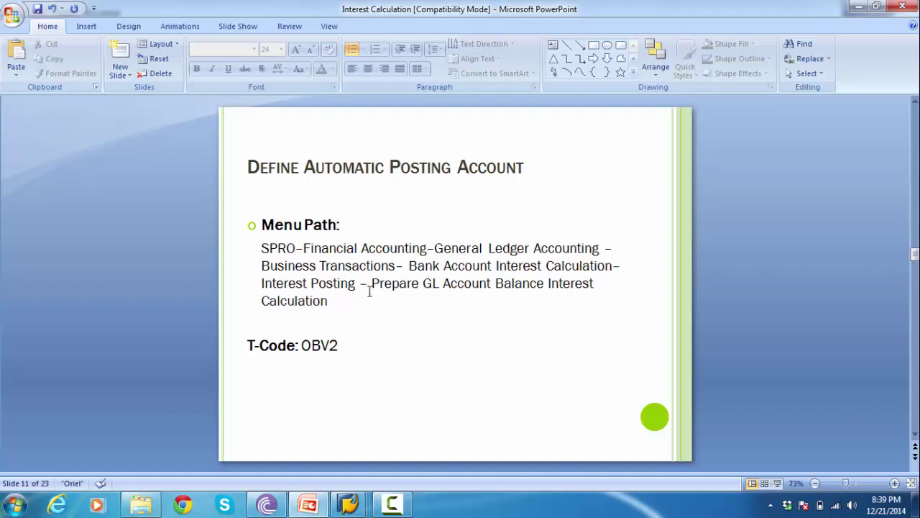
# - Switch from PowerPoint to SAP's Change View window and go back to the Display IMG tree
pyautogui.moveTo(351, 508)
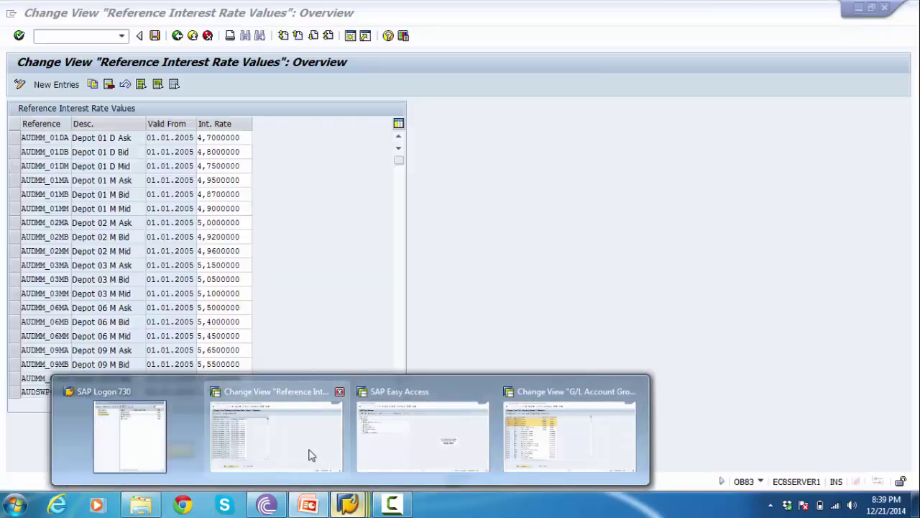
pyautogui.click(310, 455)
pyautogui.click(177, 36)
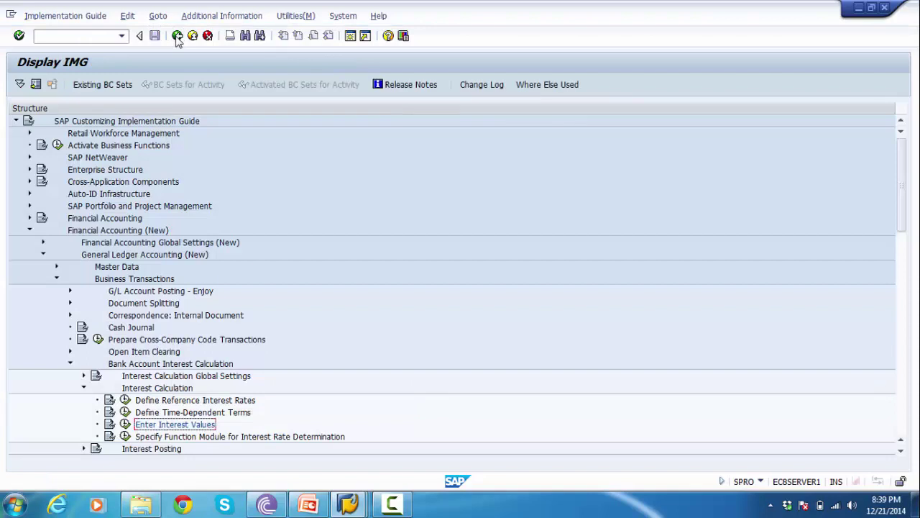
# - Collapse Interest Calculation and expand Interest Posting to reveal Prepare G/L Account Balance Interest Calculation
pyautogui.click(84, 388)
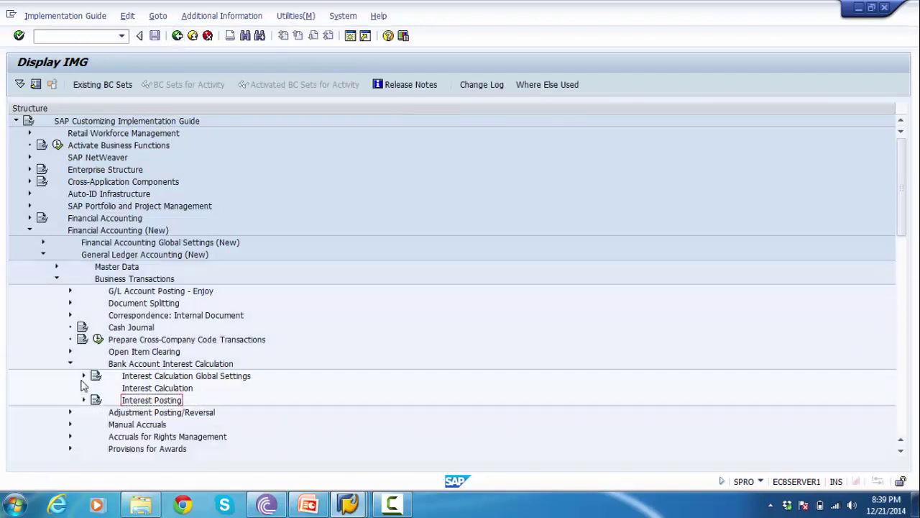
pyautogui.click(136, 366)
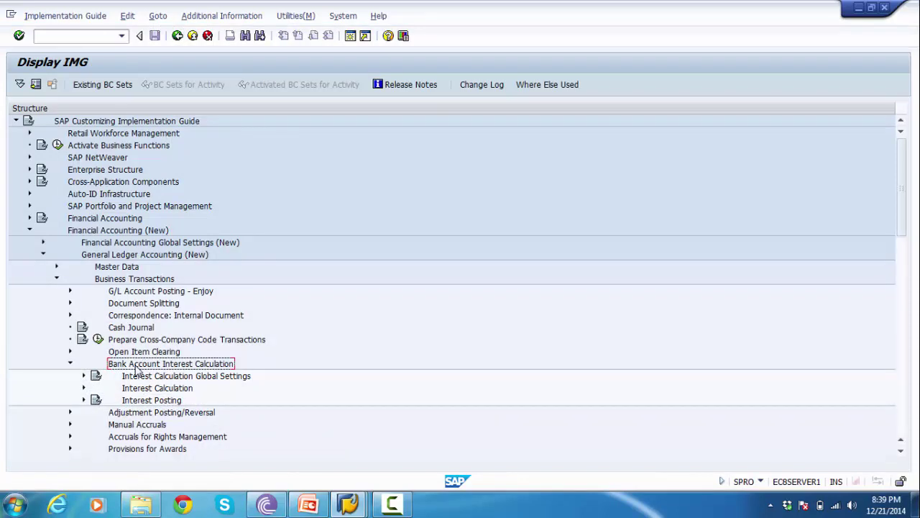
pyautogui.click(141, 404)
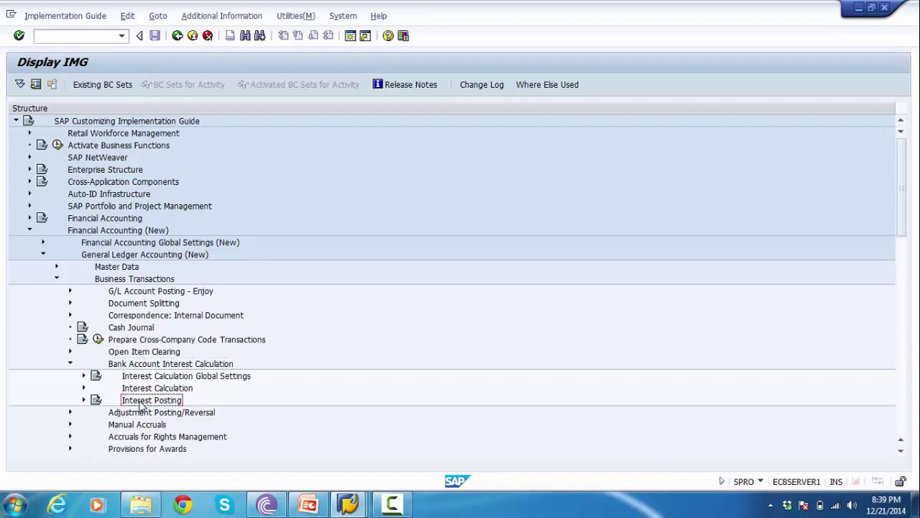
pyautogui.click(83, 400)
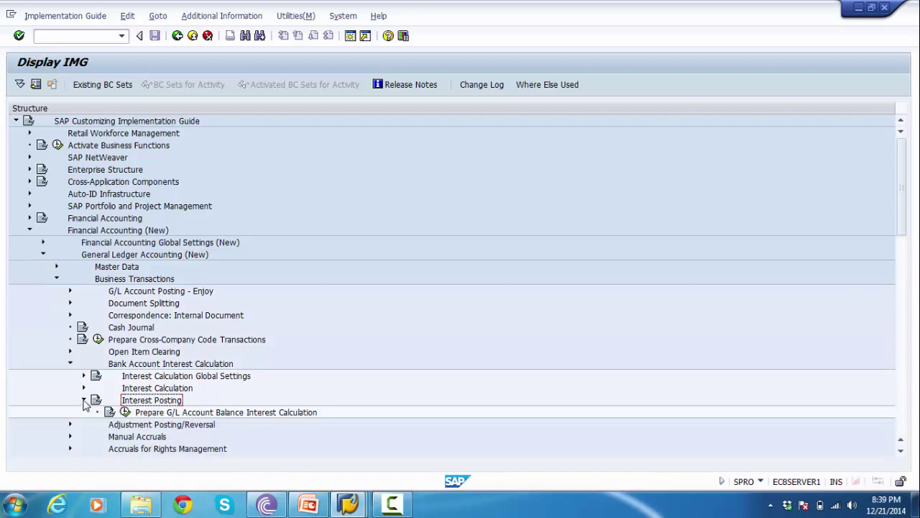
pyautogui.click(169, 413)
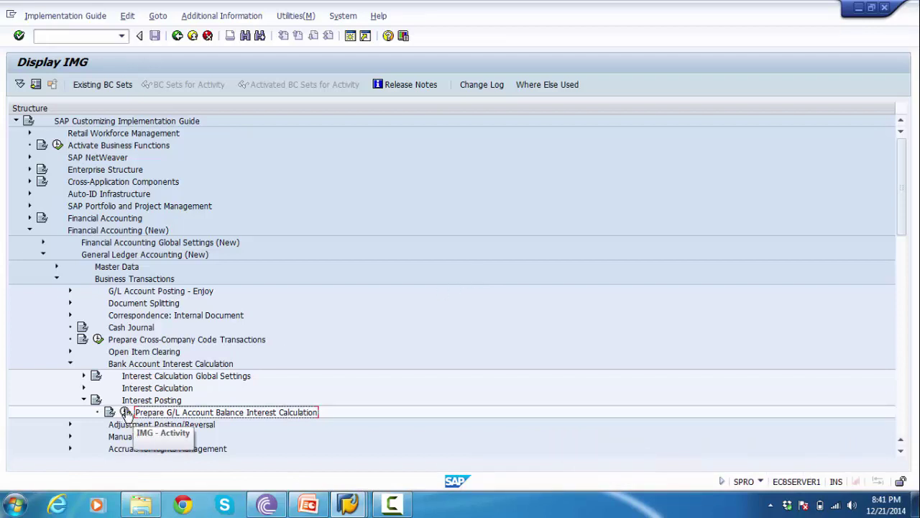
# - Run Prepare G/L Account Balance Interest Calculation and review application 0004's keys for transaction 1000
pyautogui.click(125, 412)
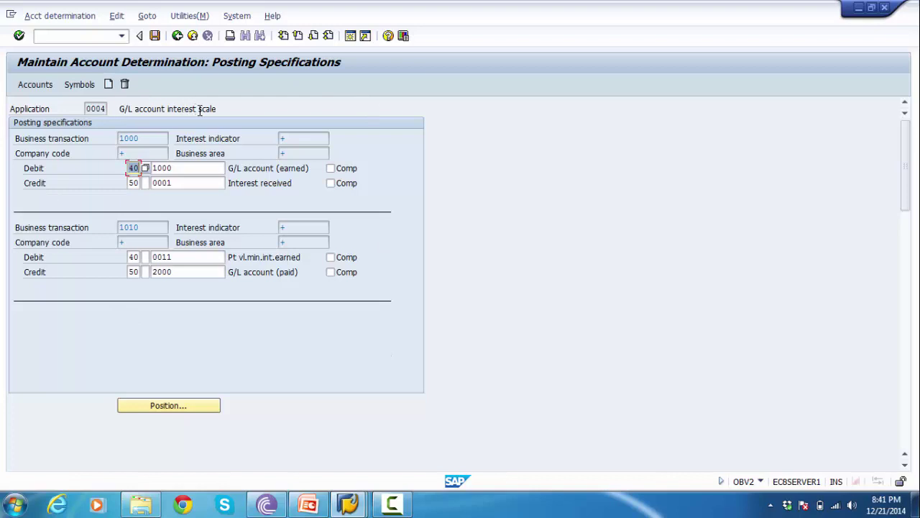
pyautogui.moveTo(84, 108); pyautogui.dragTo(110, 105)
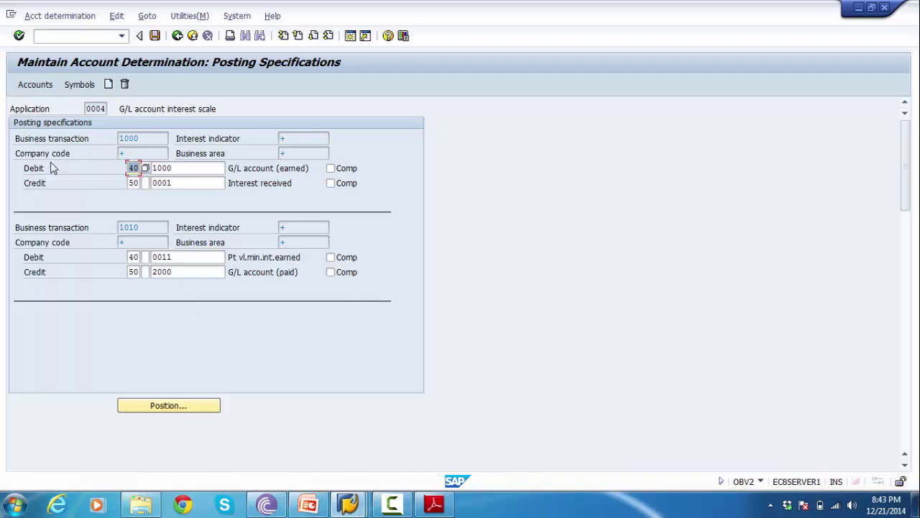
pyautogui.moveTo(141, 137); pyautogui.dragTo(108, 137)
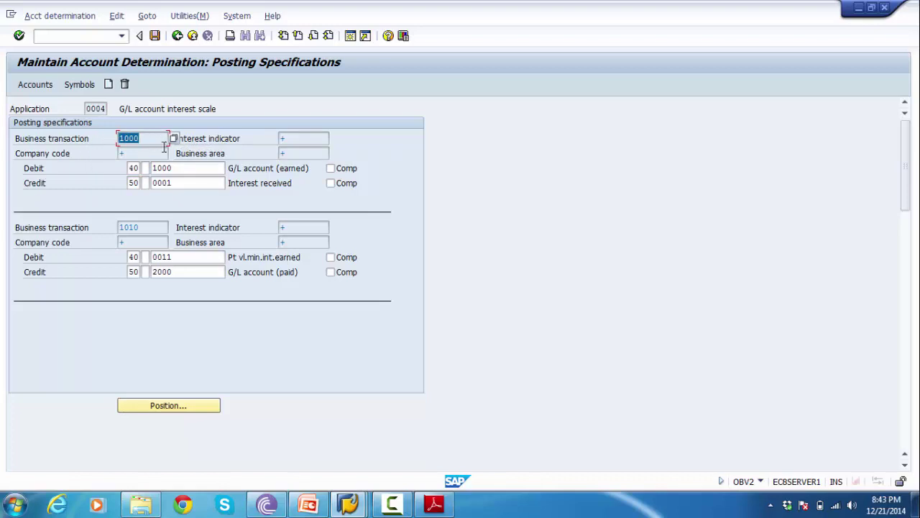
pyautogui.click(185, 167)
pyautogui.click(181, 182)
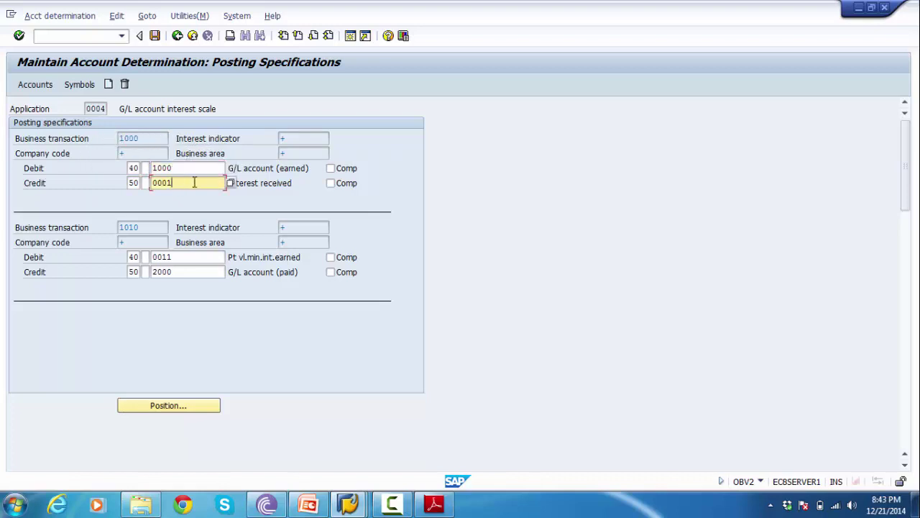
pyautogui.click(253, 183)
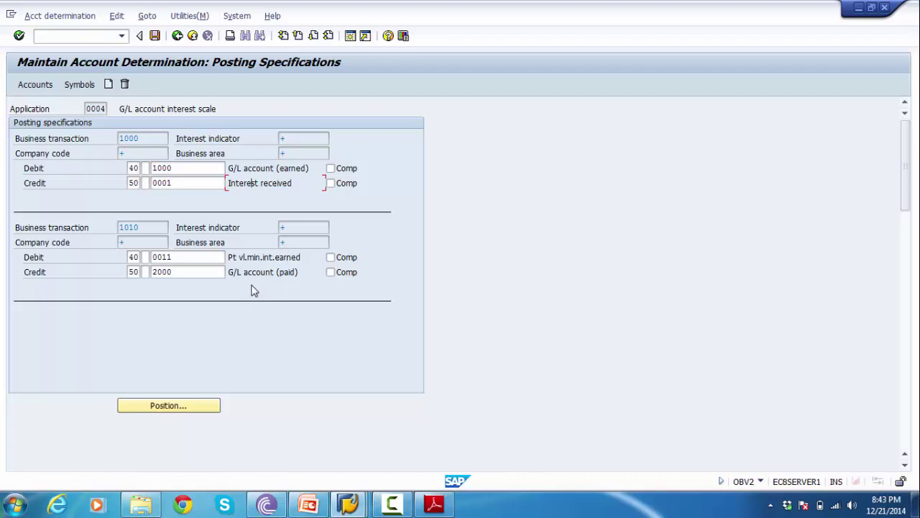
pyautogui.click(36, 84)
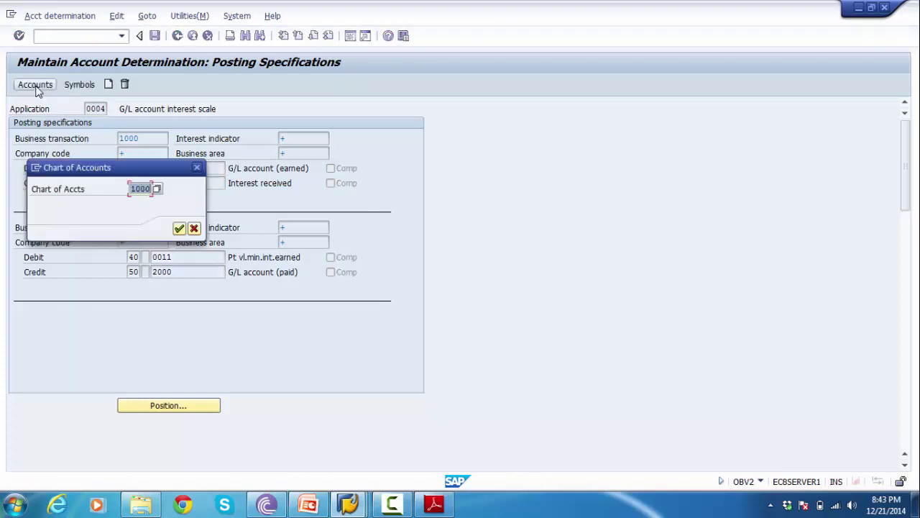
# - Confirm chart of accounts 1000 to open the empty account assignment table for application 0004
pyautogui.moveTo(80, 173); pyautogui.dragTo(202, 185)
pyautogui.click(255, 197)
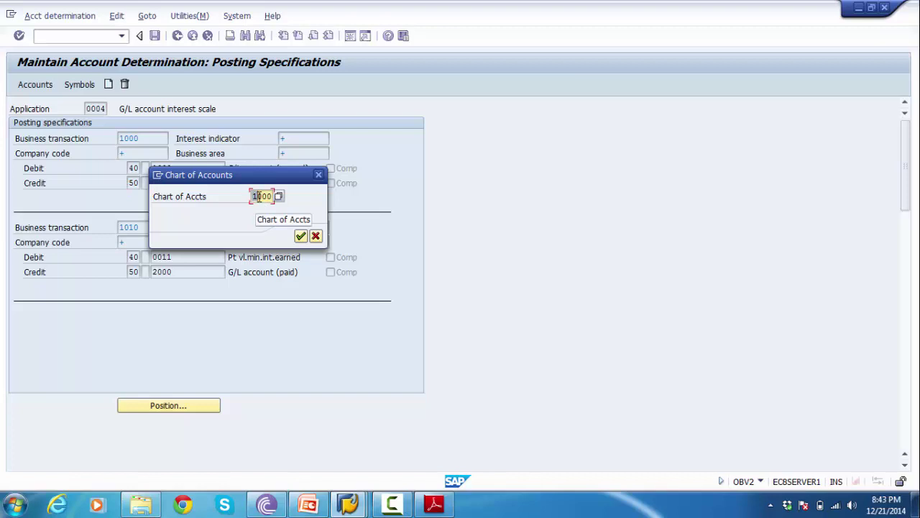
pyautogui.click(301, 238)
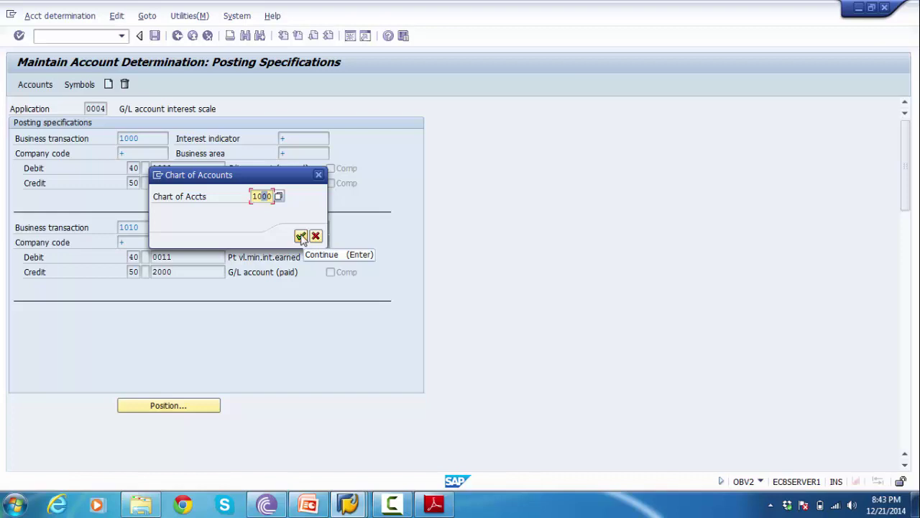
pyautogui.click(301, 237)
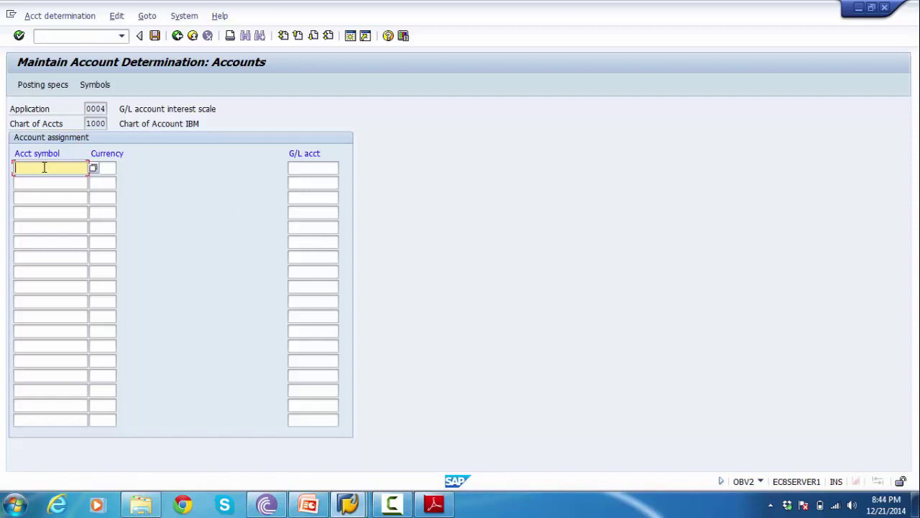
# - Fill the first assignment row with account symbol 0002 (Interest paid) and currency usd
pyautogui.click(94, 169)
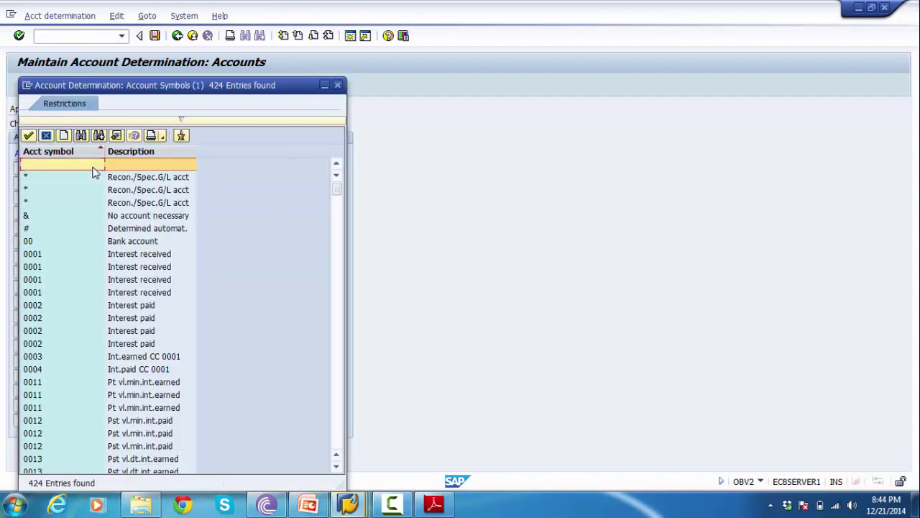
pyautogui.press('Down')
pyautogui.press('Down')
pyautogui.press('Down')
pyautogui.press('Down')
pyautogui.press('Down')
pyautogui.press('Down')
pyautogui.press('Down')
pyautogui.press('Down')
pyautogui.press('Down')
pyautogui.press('Down')
pyautogui.press('Down')
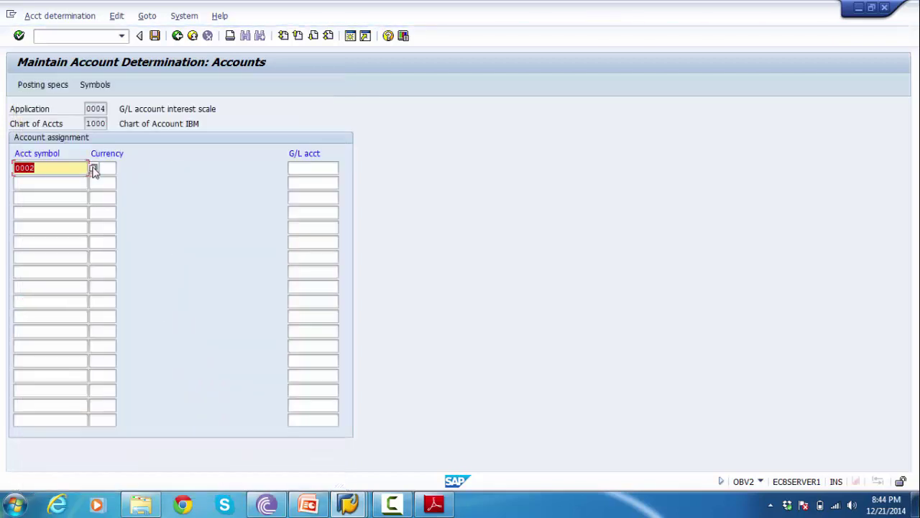
pyautogui.click(54, 168)
pyautogui.moveTo(54, 167); pyautogui.dragTo(7, 168)
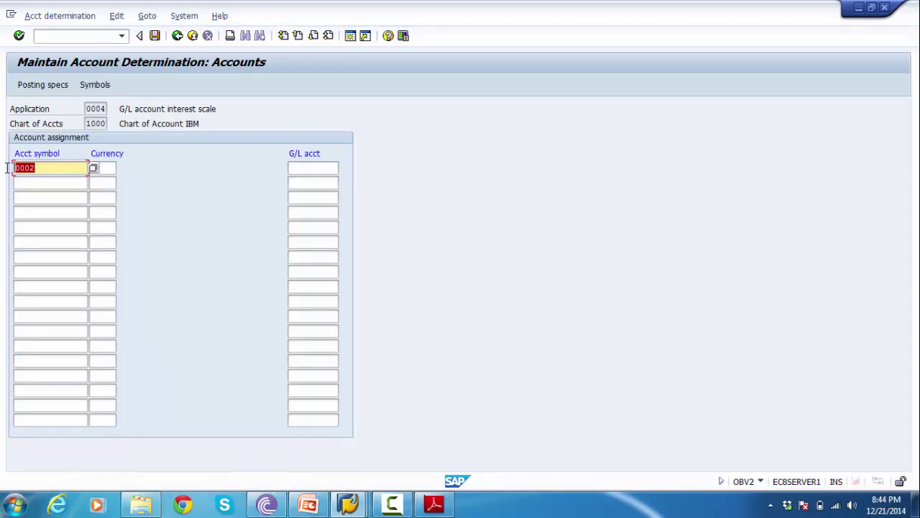
pyautogui.click(108, 167)
pyautogui.write('usd')
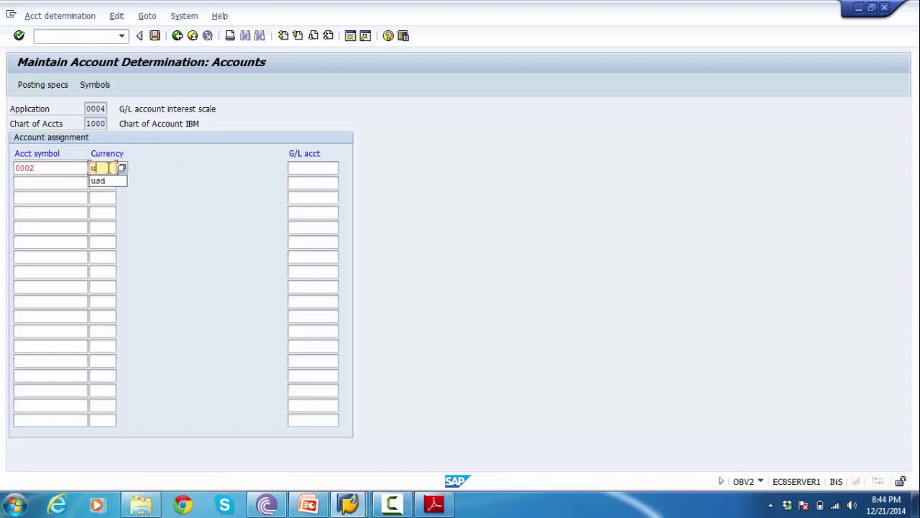
pyautogui.click(302, 168)
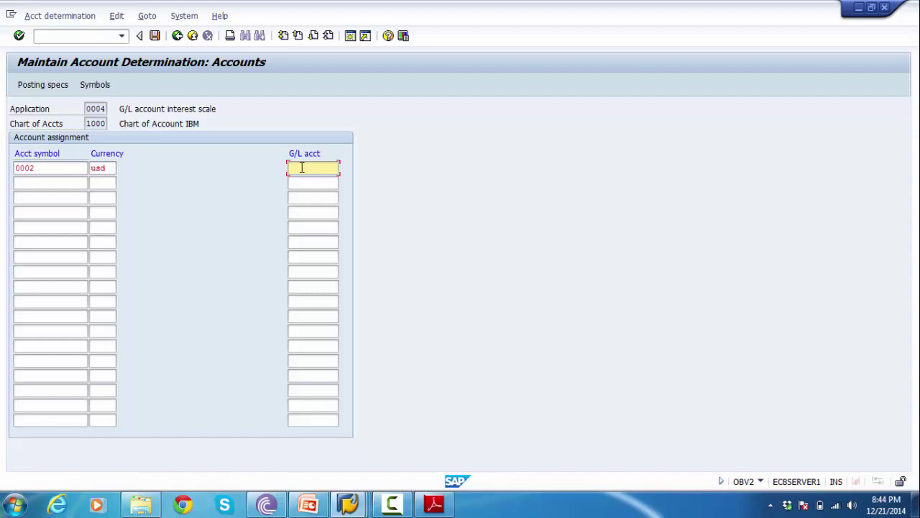
pyautogui.press('F4')
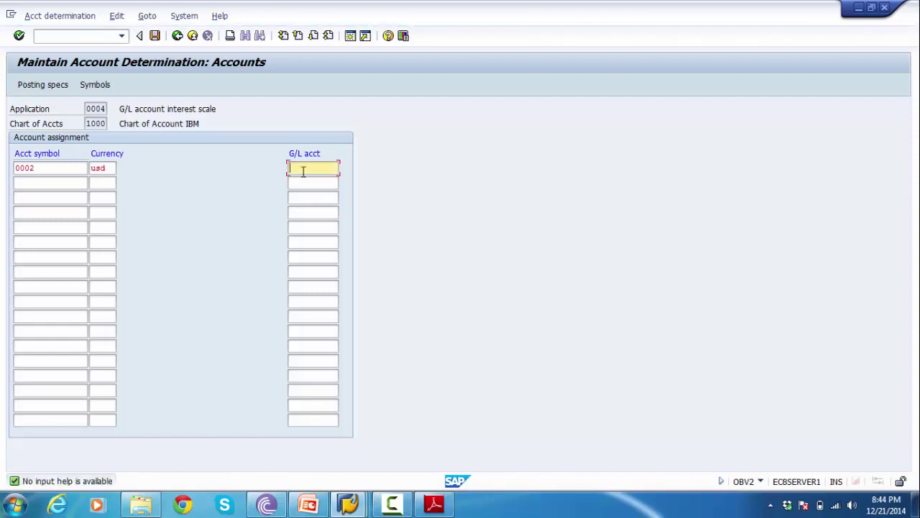
pyautogui.click(347, 505)
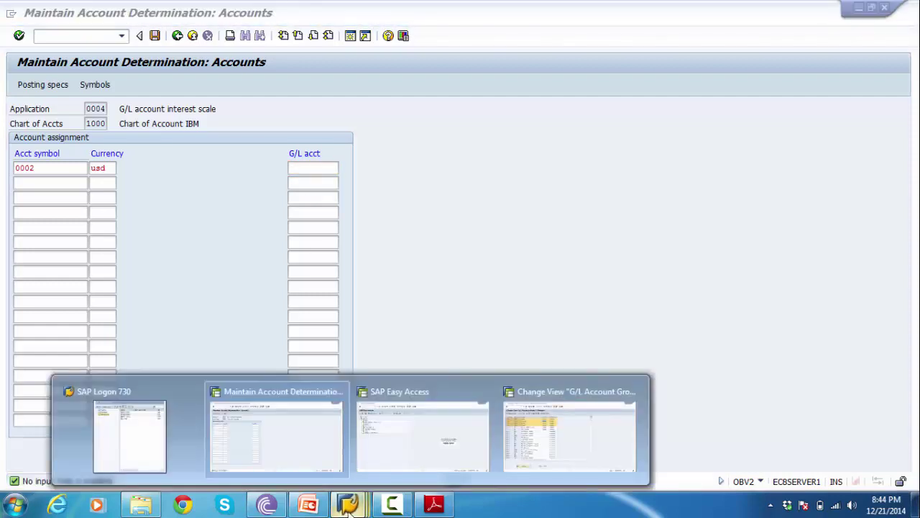
# - From SAP Easy Access, display G/L account 400008 in FS00 to confirm it is Interest Allowed Account
pyautogui.moveTo(405, 443)
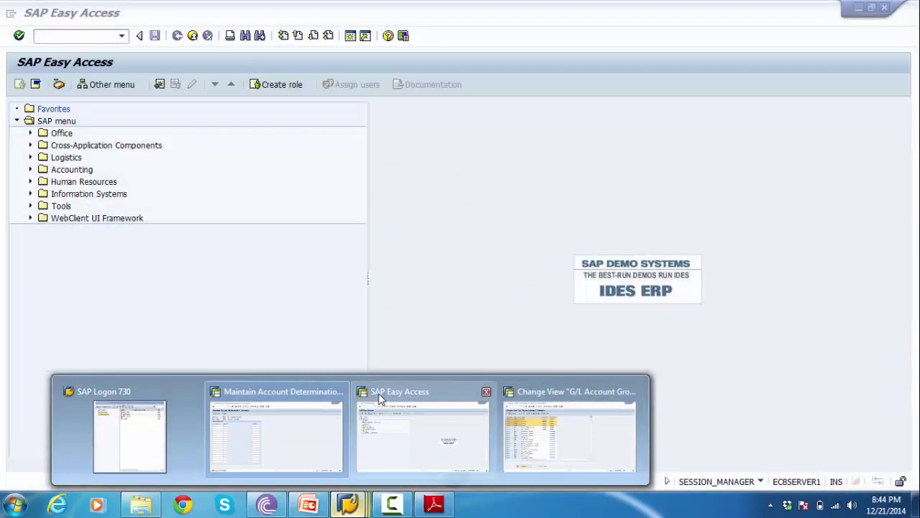
pyautogui.click(380, 400)
pyautogui.write('FD')
pyautogui.press('BackSpace')
pyautogui.write('500')
pyautogui.press('Return')
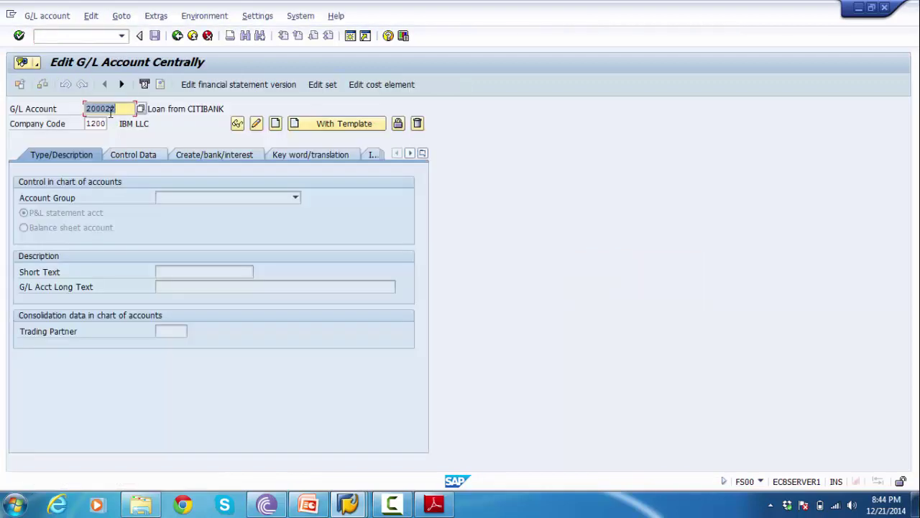
pyautogui.press('BackSpace')
pyautogui.press('Down')
pyautogui.press('Down')
pyautogui.press('Return')
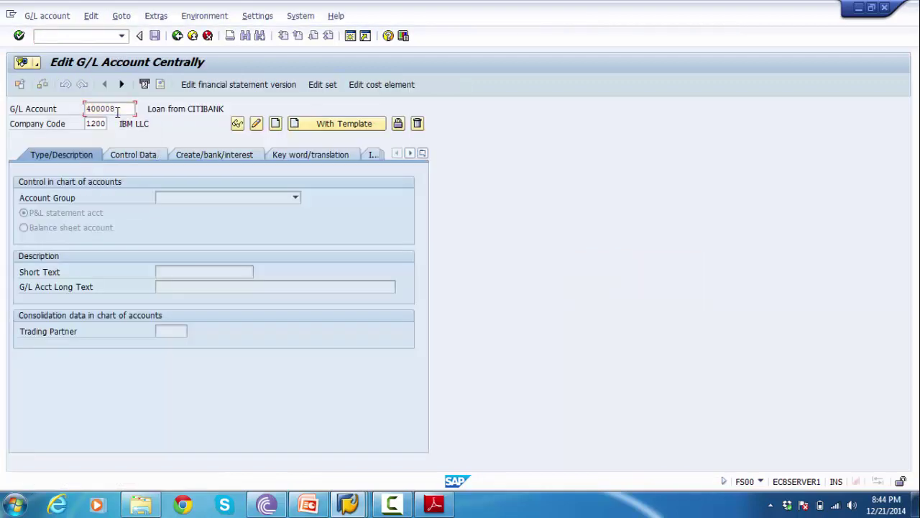
pyautogui.press('Return')
pyautogui.hotkey('ctrl', 'c')
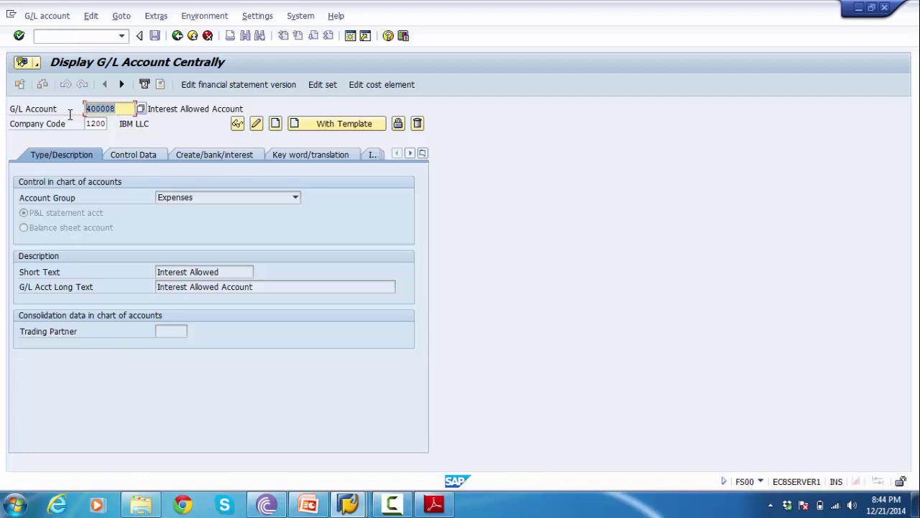
# - Copy 400008 and paste it as the G/L account for symbol 0002
pyautogui.press('Home')
pyautogui.press('F3')
pyautogui.hotkey('ctrl', 'v')
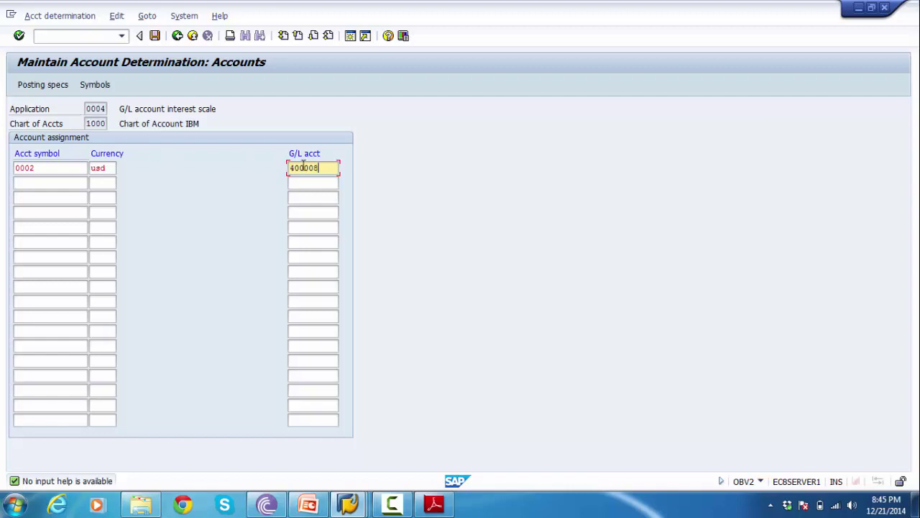
# - Add a second assignment row with account symbol 2000 (G/L account paid) and currency usd
pyautogui.moveTo(321, 168); pyautogui.dragTo(284, 167)
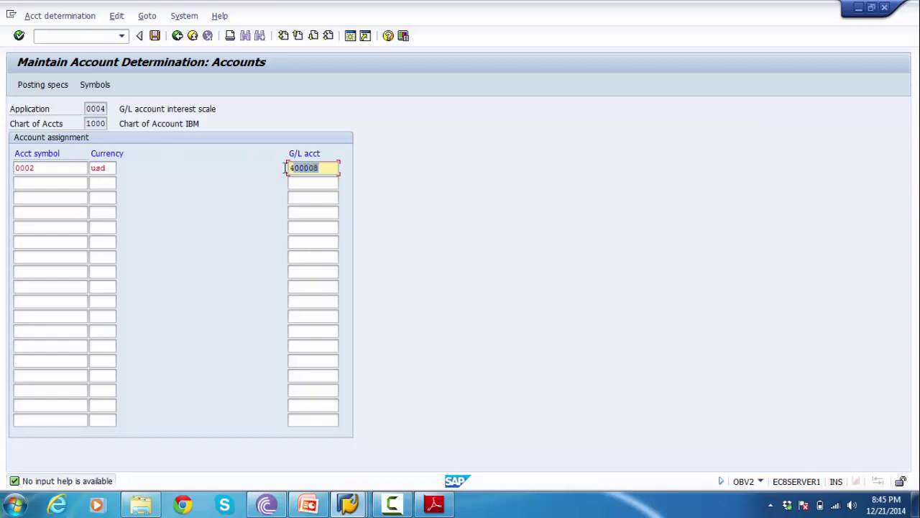
pyautogui.click(59, 182)
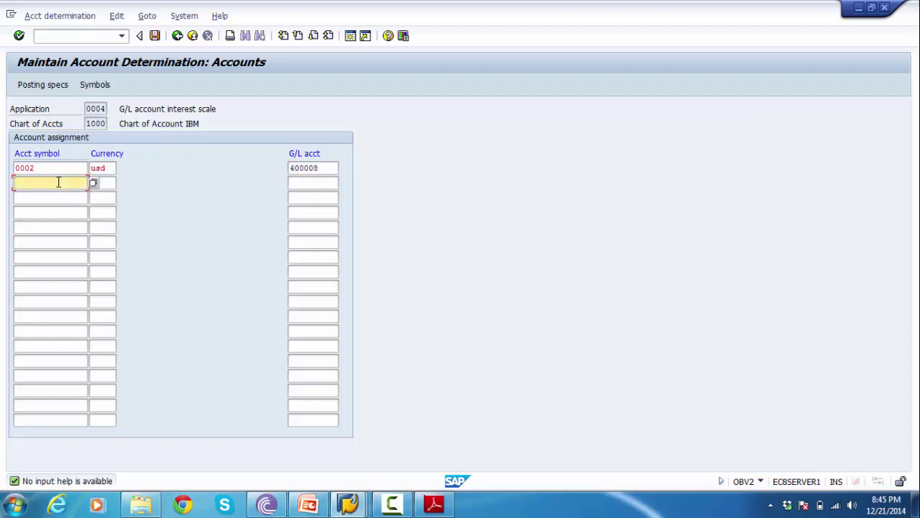
pyautogui.press('Return')
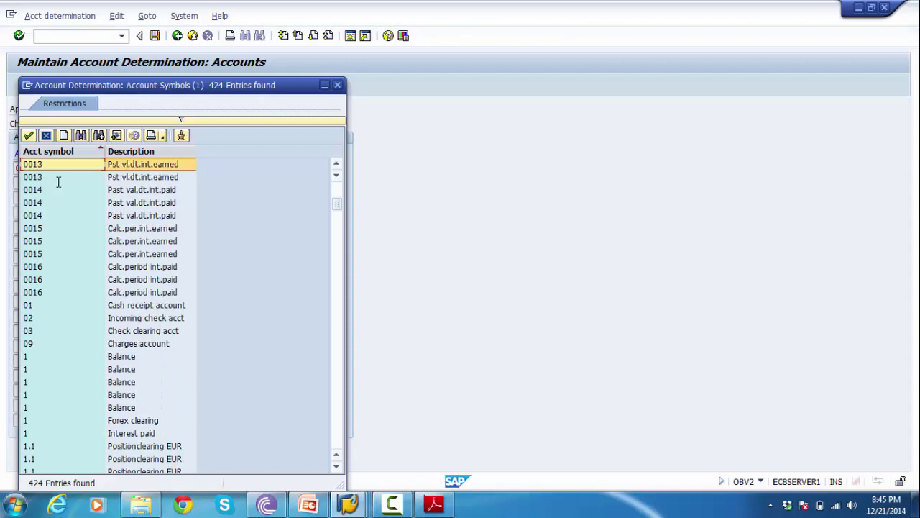
pyautogui.scroll(-7, 58, 182)
pyautogui.scroll(-8, 58, 182)
pyautogui.press('Down')
pyautogui.press('Down')
pyautogui.press('Down')
pyautogui.press('Down')
pyautogui.press('Down')
pyautogui.press('Down')
pyautogui.press('Down')
pyautogui.press('Down')
pyautogui.press('Down')
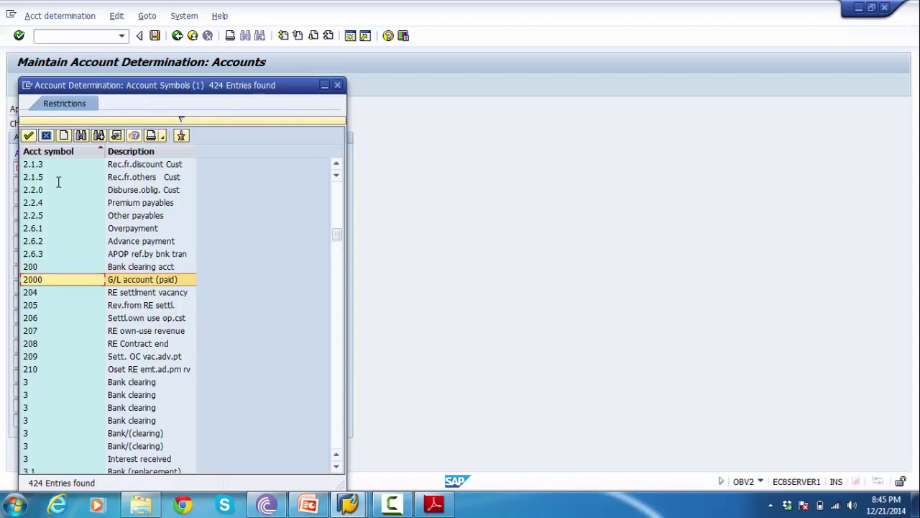
pyautogui.doubleClick(30, 279)
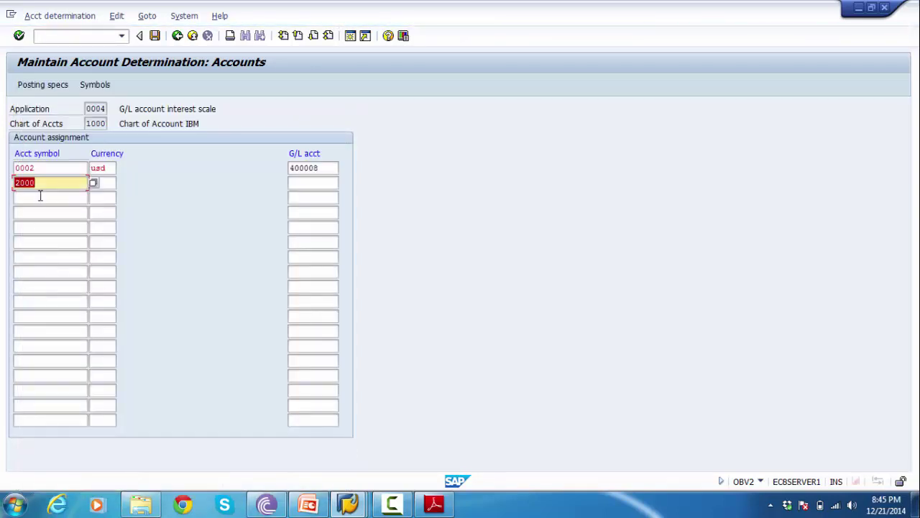
pyautogui.click(108, 185)
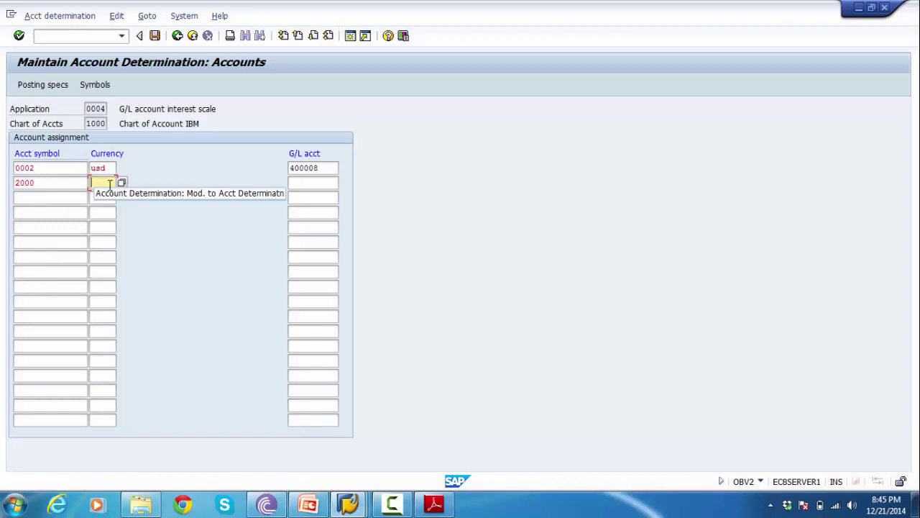
pyautogui.write('usd')
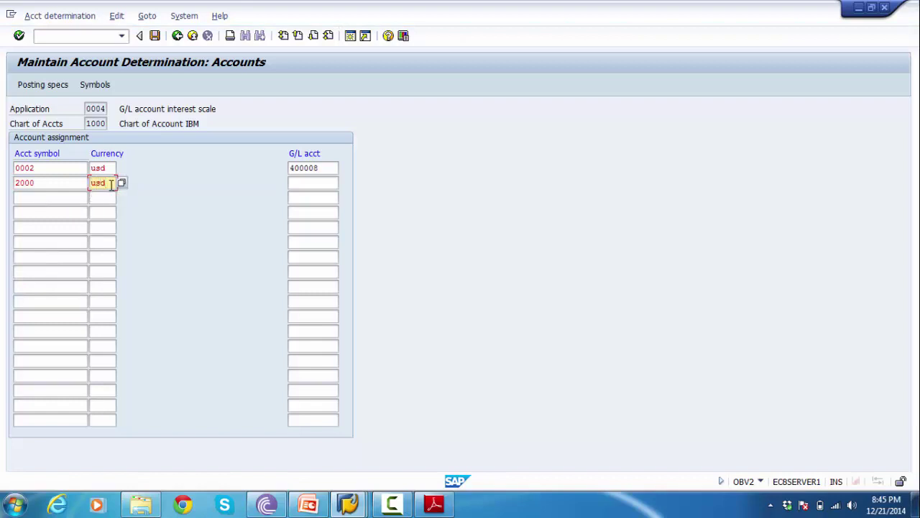
# - Bring up the G/L account master display and clear its account number for a new lookup
pyautogui.click(307, 184)
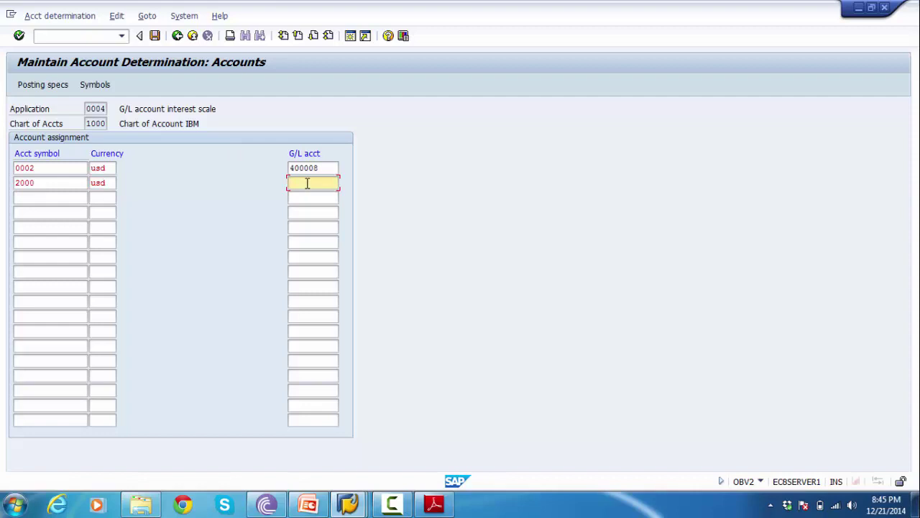
pyautogui.doubleClick(307, 183)
pyautogui.press('Delete')
pyautogui.press('Delete')
pyautogui.press('Delete')
pyautogui.press('Delete')
pyautogui.press('Delete')
pyautogui.press('Delete')
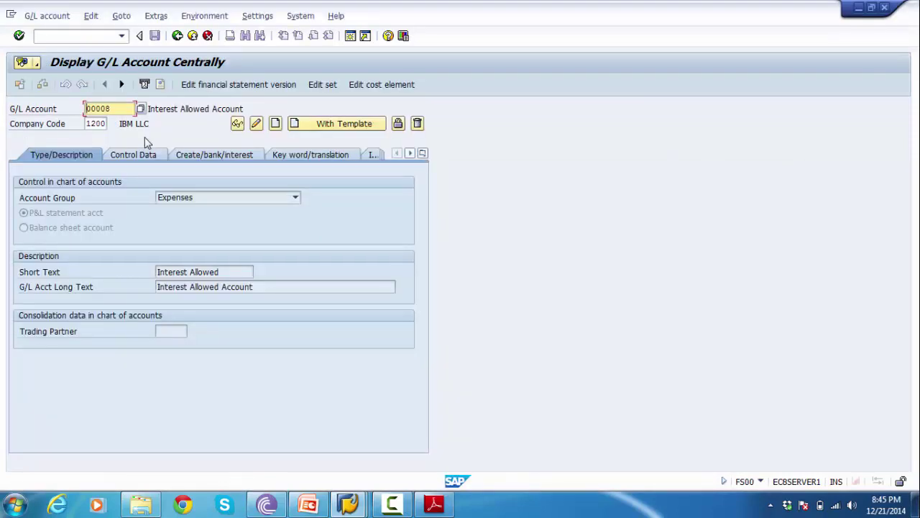
# - Display G/L account 200022, Loan from CITIBANK, in FS00 using the input history
pyautogui.press('BackSpace')
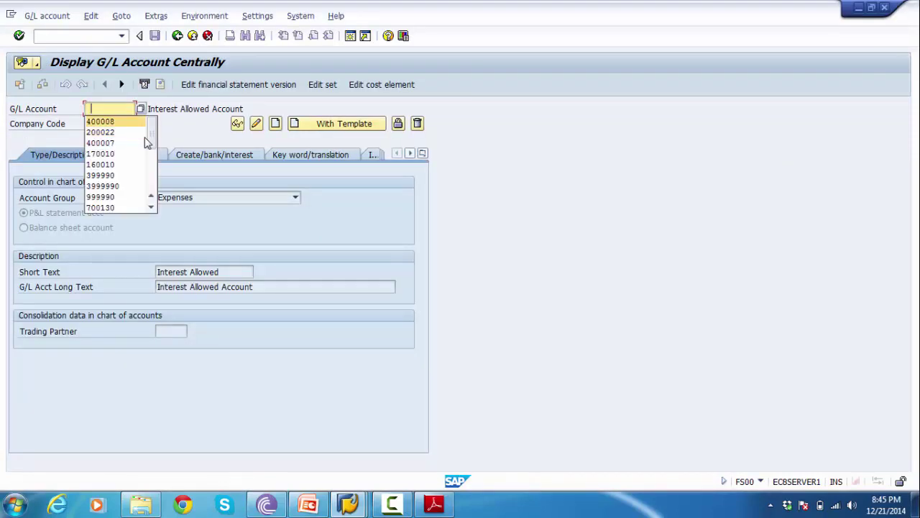
pyautogui.write('700140')
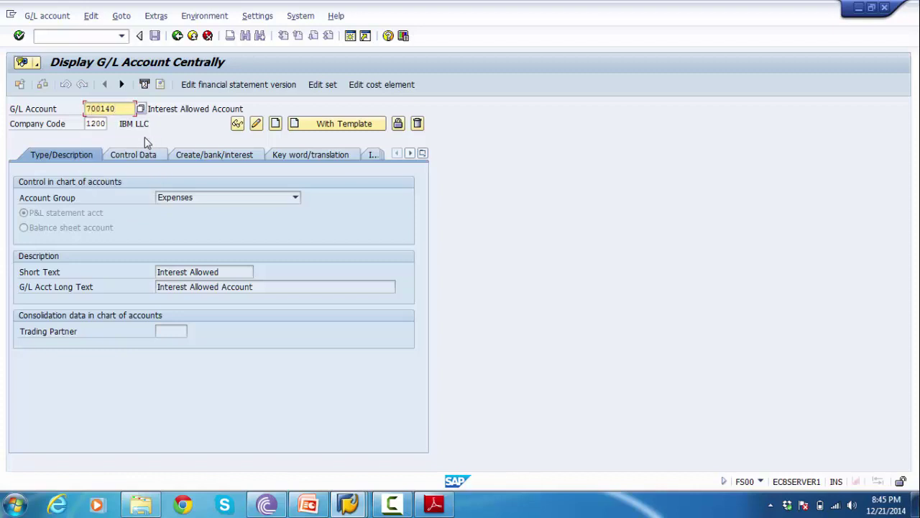
pyautogui.press('BackSpace')
pyautogui.press('BackSpace')
pyautogui.press('BackSpace')
pyautogui.press('BackSpace')
pyautogui.press('BackSpace')
pyautogui.press('BackSpace')
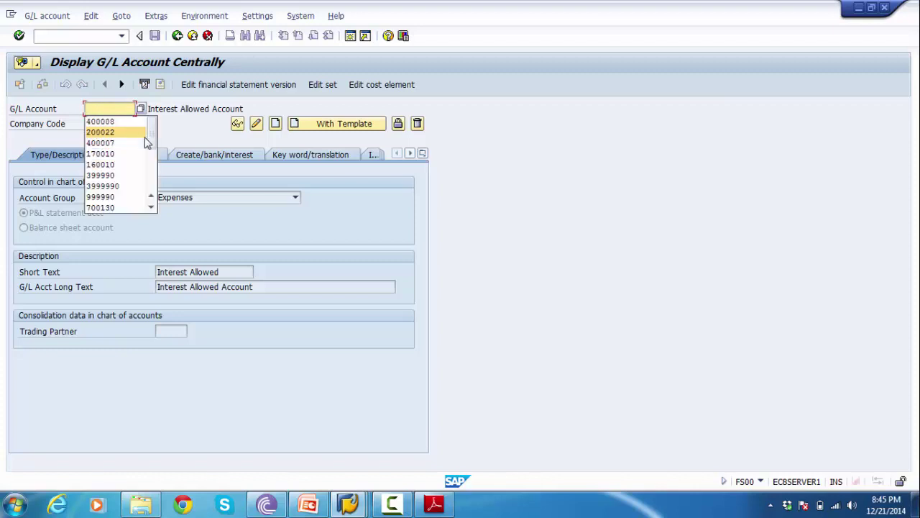
pyautogui.press('Return')
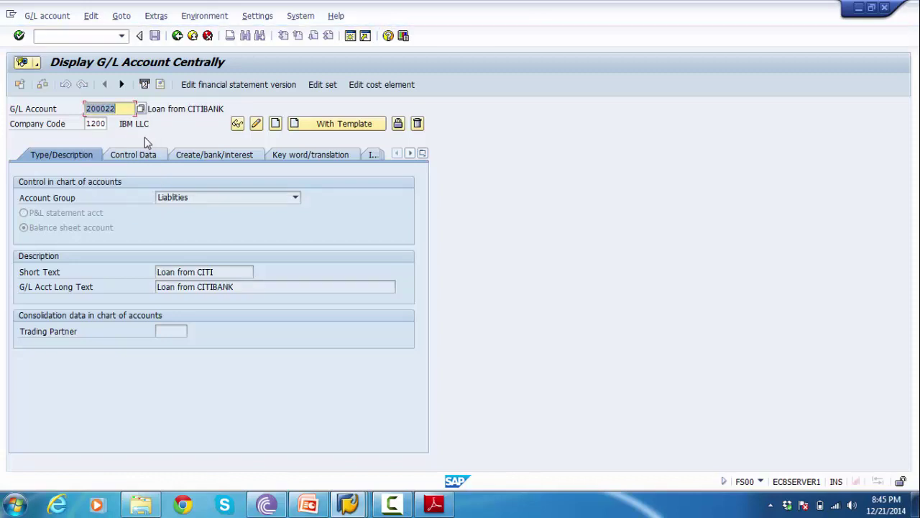
# - Paste 200022 as the G/L account for symbol 2000 in the assignment table
pyautogui.hotkey('alt', 'Tab')
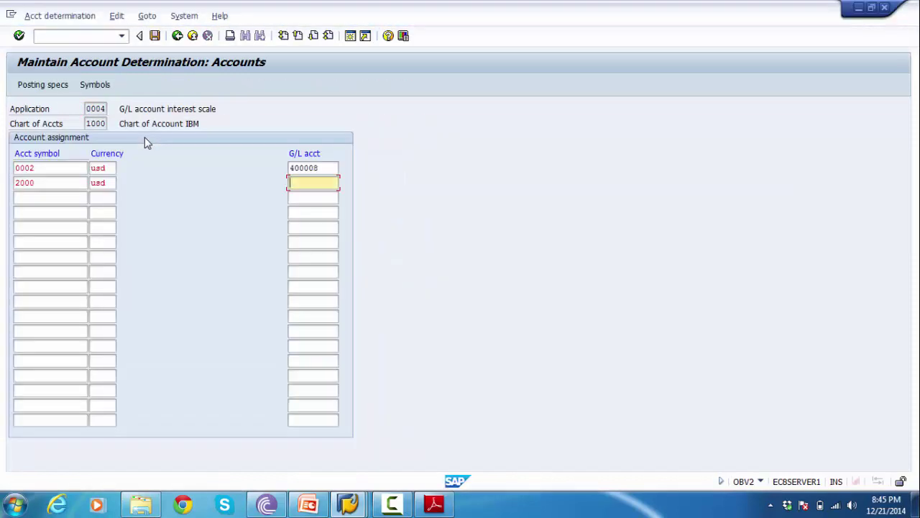
pyautogui.write('200022')
pyautogui.click(67, 167)
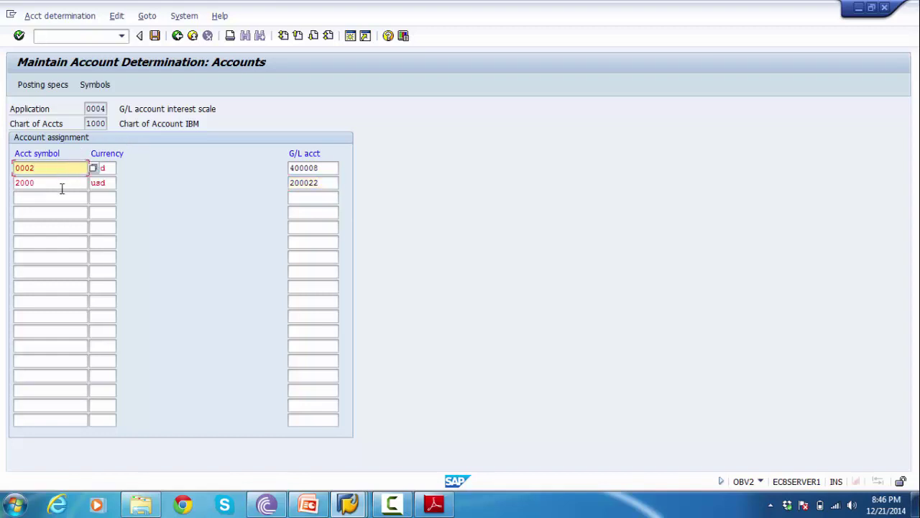
pyautogui.click(62, 184)
pyautogui.click(54, 168)
pyautogui.click(56, 183)
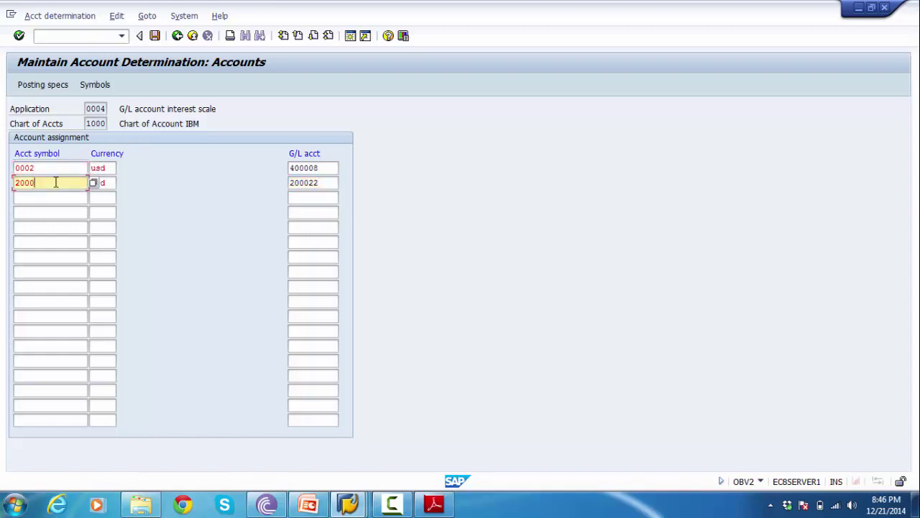
# - Review the mapping: symbol 0002 to account 400008 and symbol 2000 to account 200022
pyautogui.click(41, 166)
pyautogui.moveTo(41, 167); pyautogui.dragTo(16, 170)
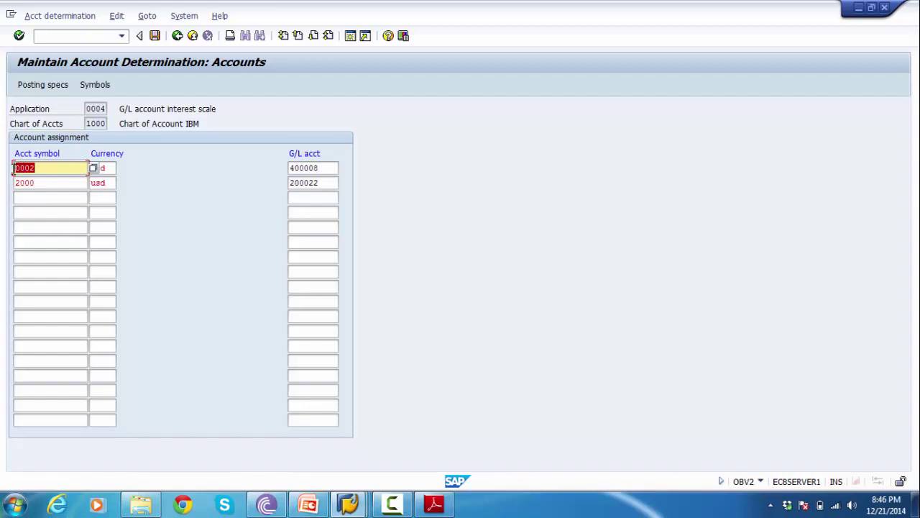
pyautogui.moveTo(325, 168); pyautogui.dragTo(285, 169)
pyautogui.moveTo(69, 182); pyautogui.dragTo(4, 183)
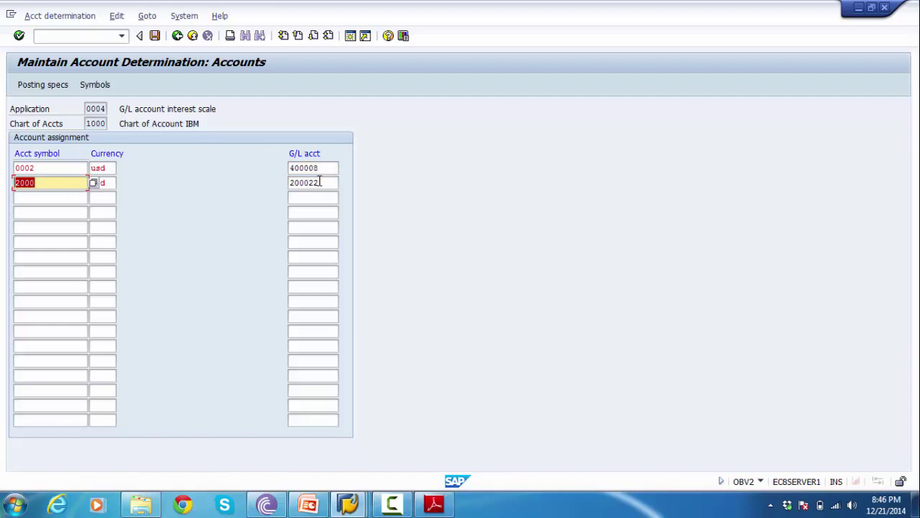
pyautogui.moveTo(330, 184); pyautogui.dragTo(264, 182)
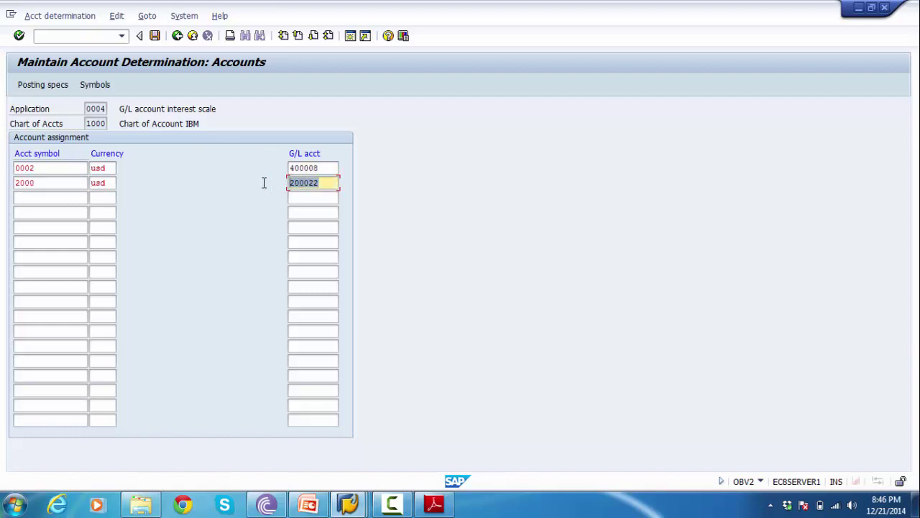
pyautogui.click(334, 168)
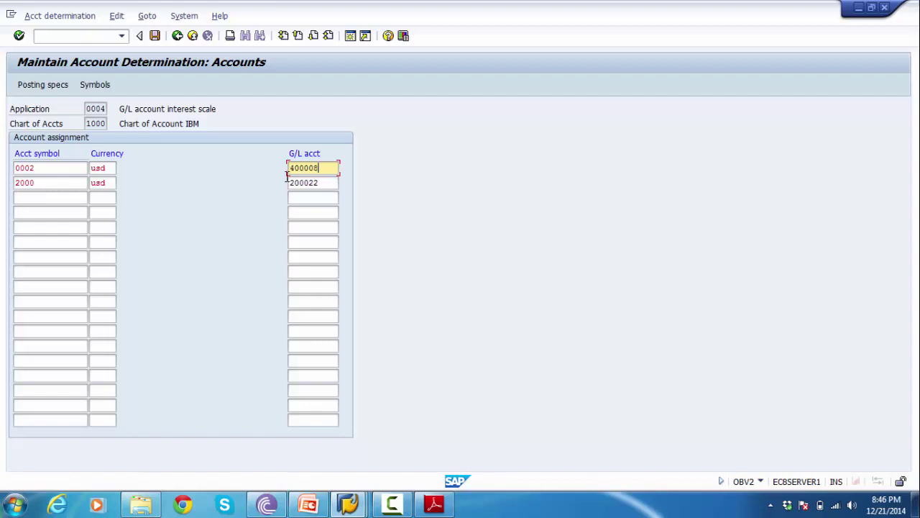
pyautogui.click(328, 183)
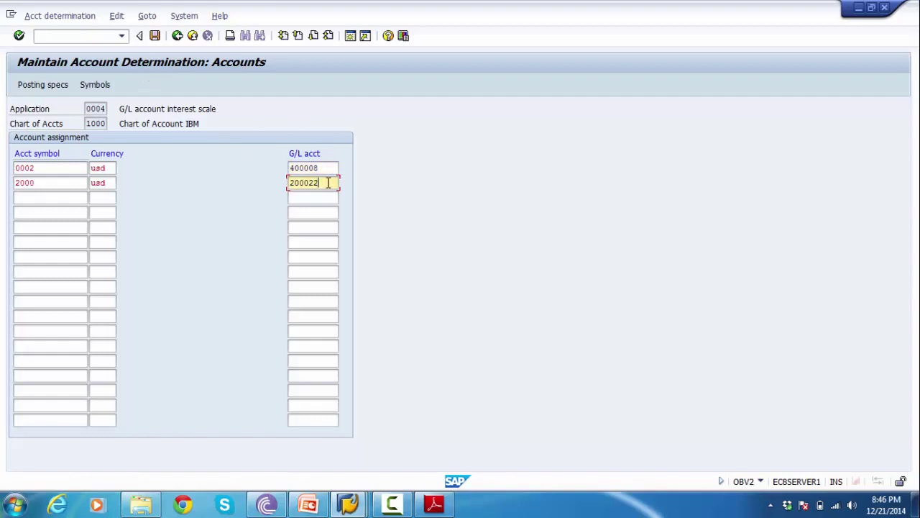
# - Save the assignments under the FICO Configurations customizing request and return to the IMG tree
pyautogui.click(155, 37)
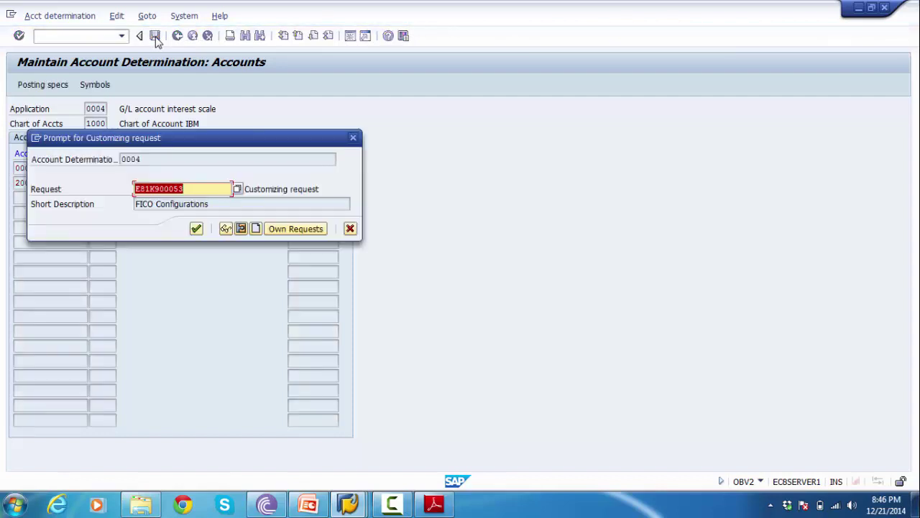
pyautogui.click(195, 228)
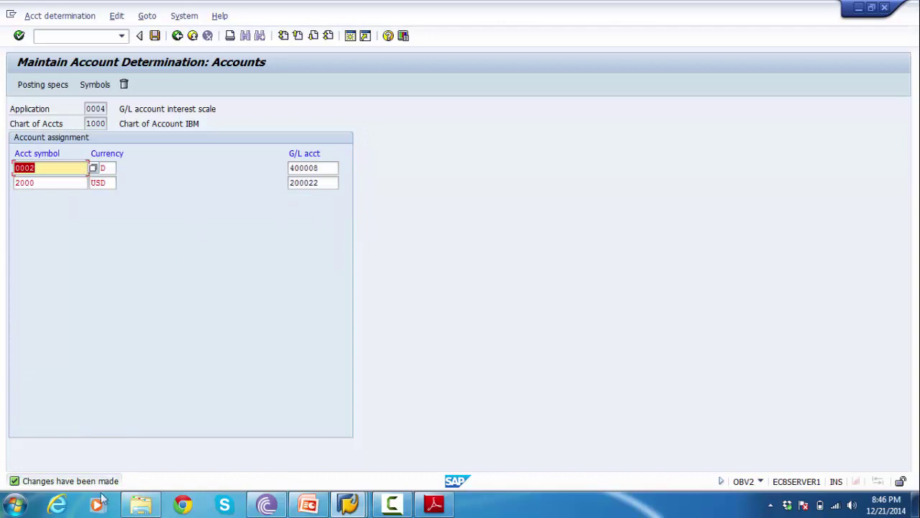
pyautogui.click(177, 36)
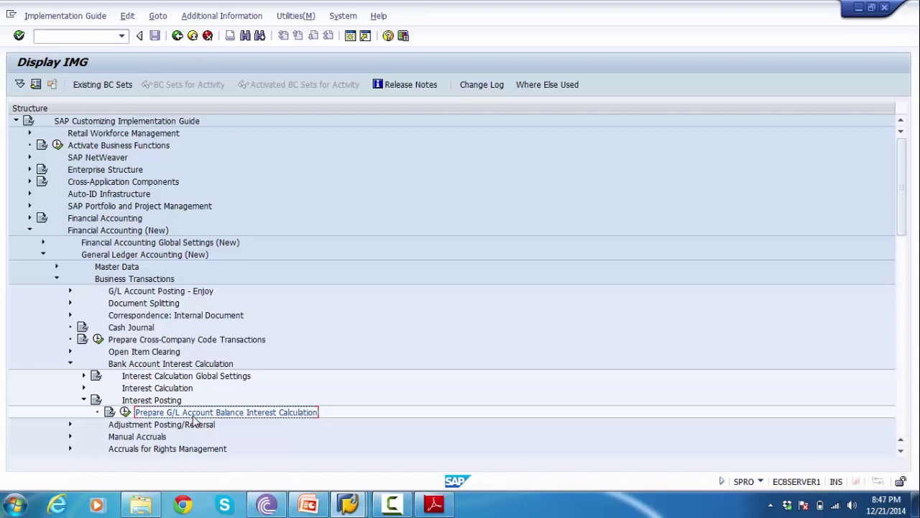
# - Bring up the PowerPoint deck at slide 12, Unit Testing, listing FB50, F.52, SM35 and FBL3N
pyautogui.click(308, 505)
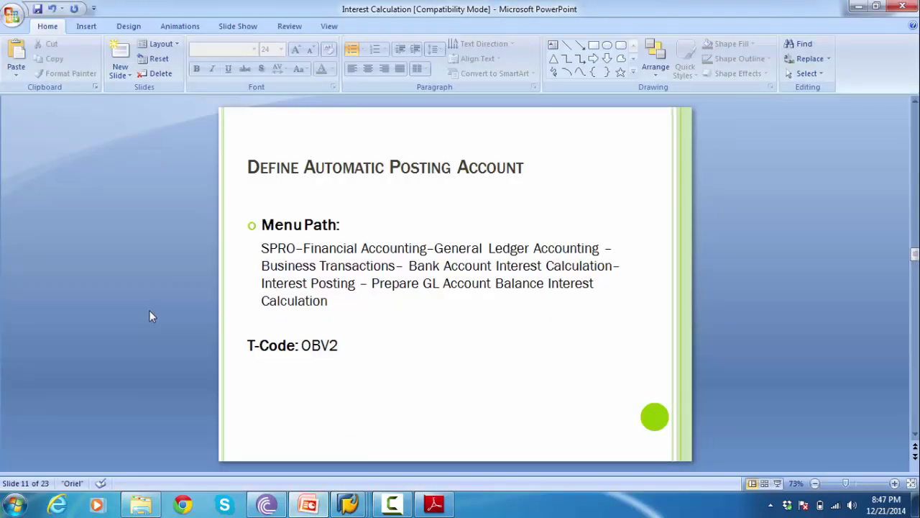
pyautogui.scroll(-1, 150, 311)
pyautogui.scroll(1, 150, 311)
pyautogui.scroll(-1, 150, 316)
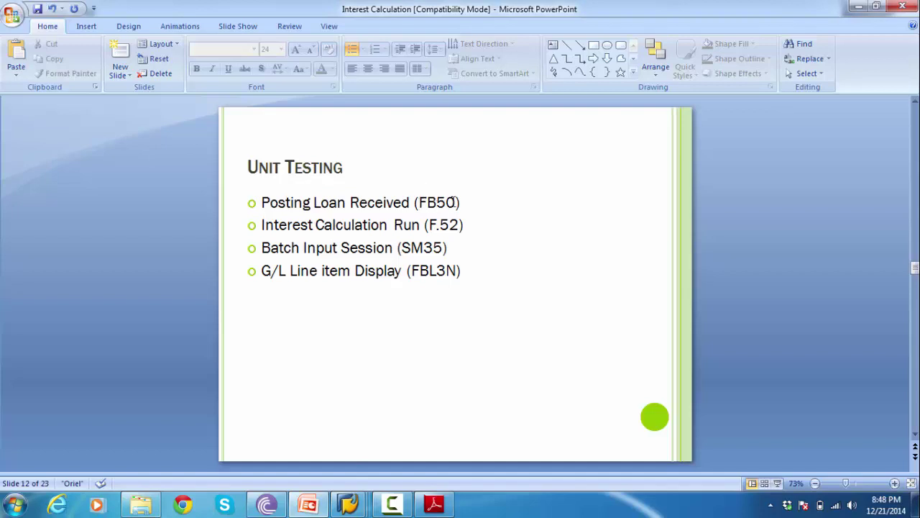
# - Return to the SAP window, exit the current transaction with /n, and start FB50 G/L document entry
pyautogui.moveTo(348, 503)
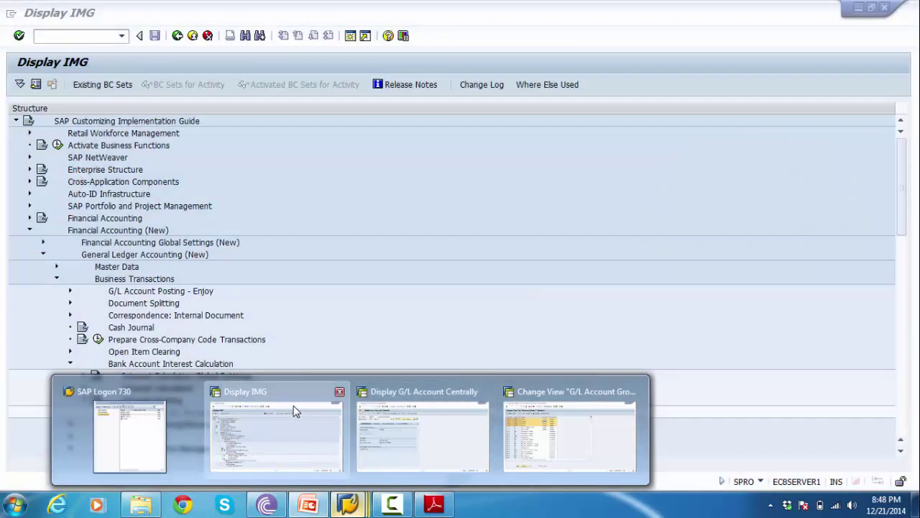
pyautogui.click(294, 412)
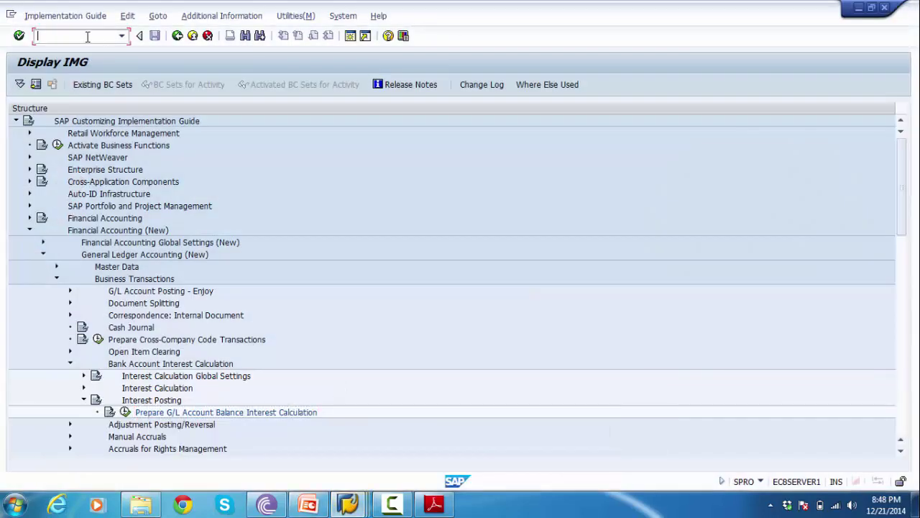
pyautogui.write('/n')
pyautogui.press('Return')
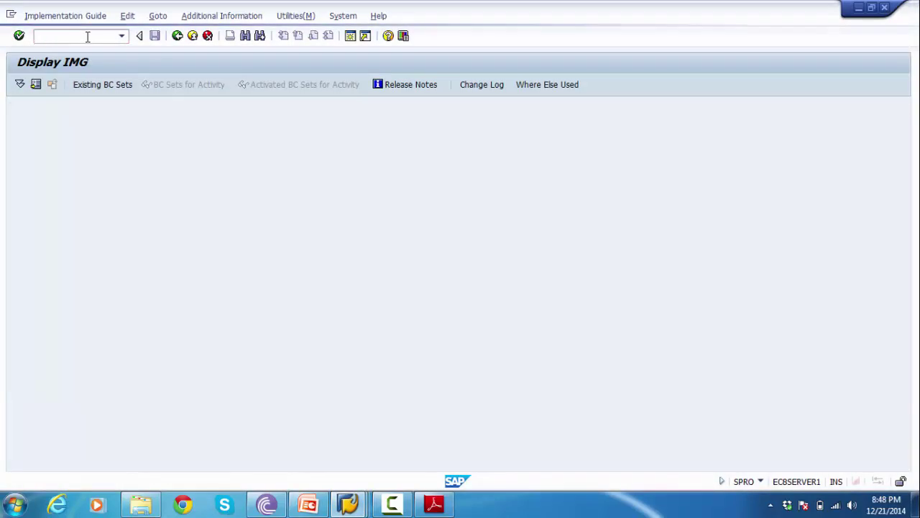
pyautogui.write('FS00')
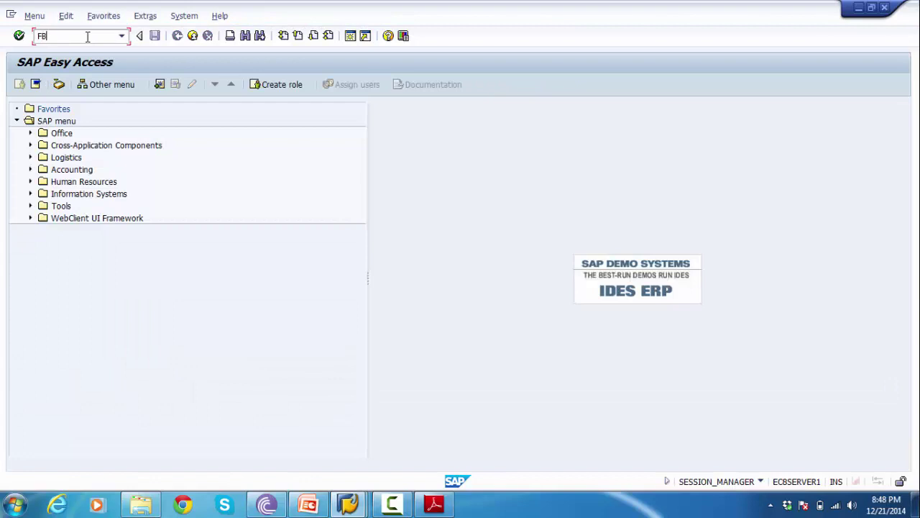
pyautogui.press('Return')
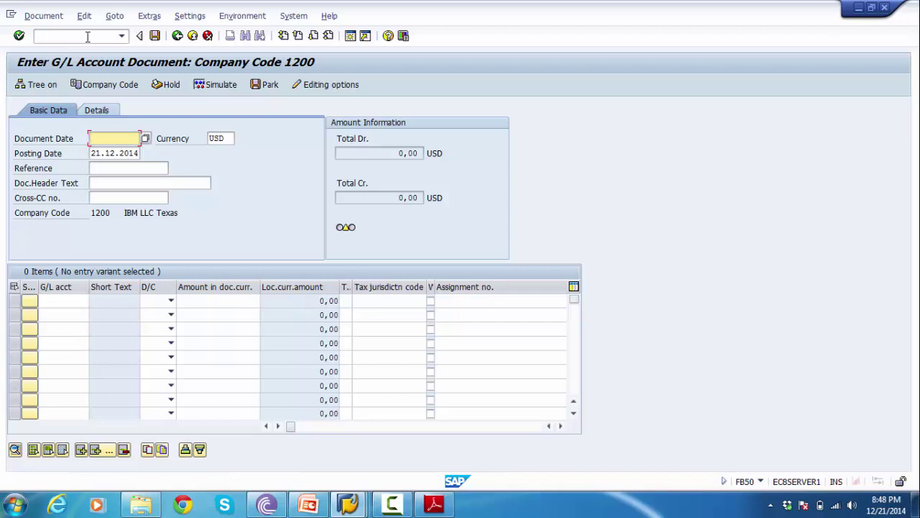
# - Enter 01.10.2014 as both the document date and posting date and confirm the header
pyautogui.write('0110201')
pyautogui.write('4')
pyautogui.hotkey('shift', 'Home')
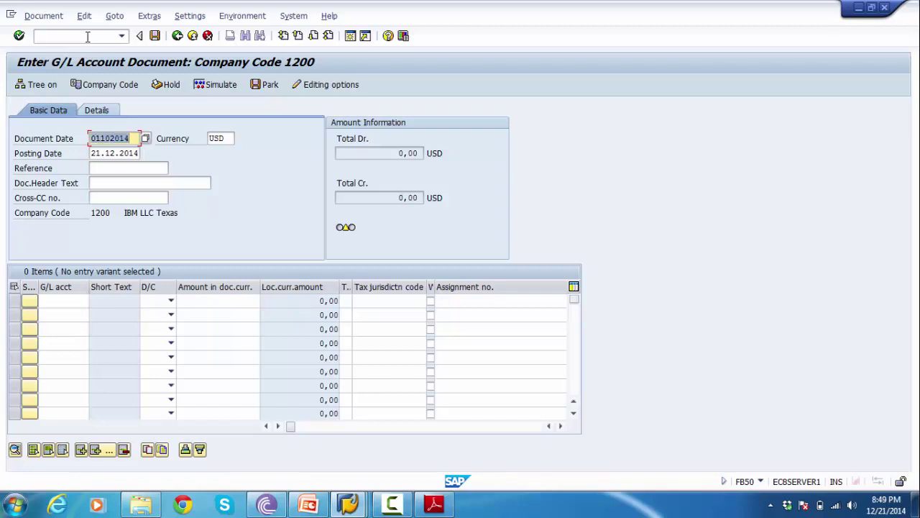
pyautogui.press('Tab')
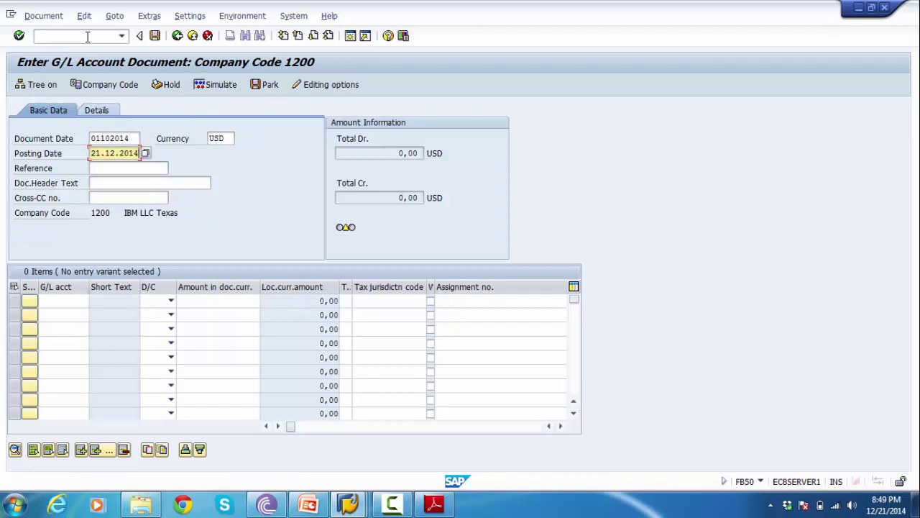
pyautogui.hotkey('shift', 'Home')
pyautogui.press('Delete')
pyautogui.write('010')
pyautogui.press('BackSpace')
pyautogui.write('102014')
pyautogui.click(58, 299)
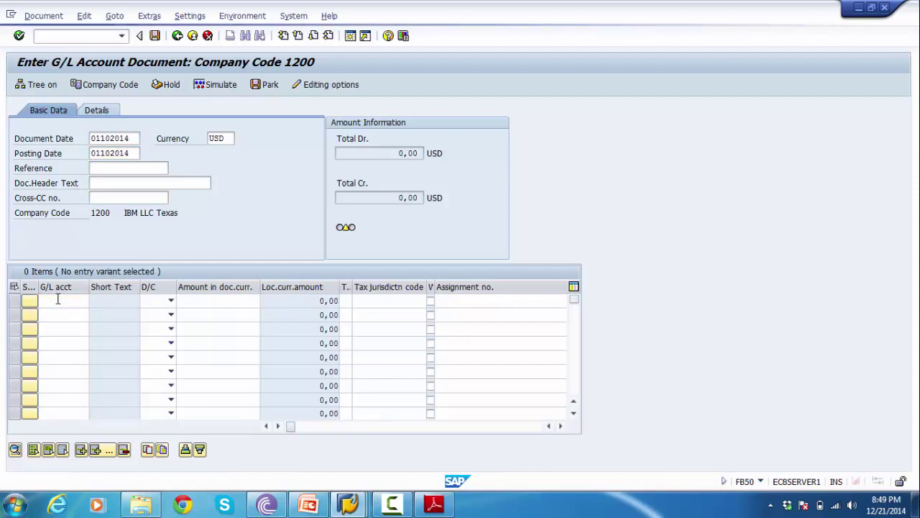
pyautogui.press('Return')
pyautogui.press('Return')
pyautogui.click(57, 300)
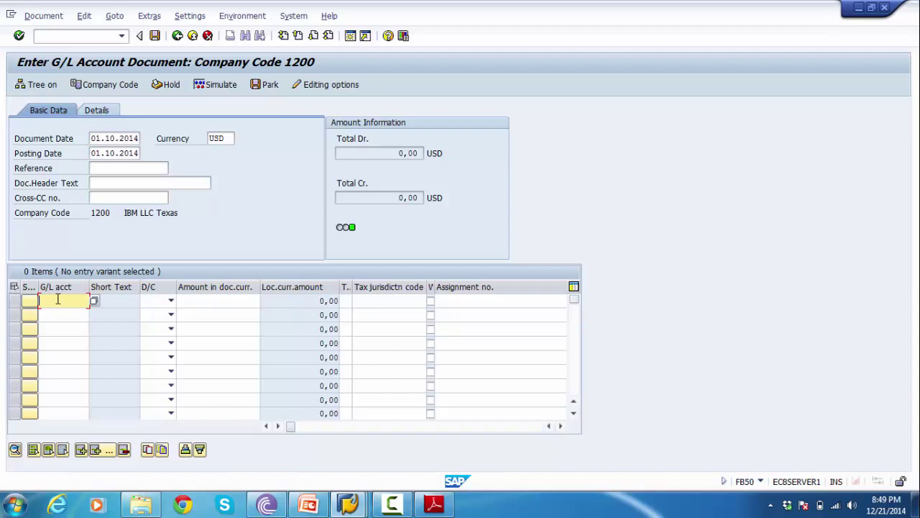
# - Add line 1: account 100012 CITIBANK Incoming as a debit of 50000
pyautogui.click(98, 308)
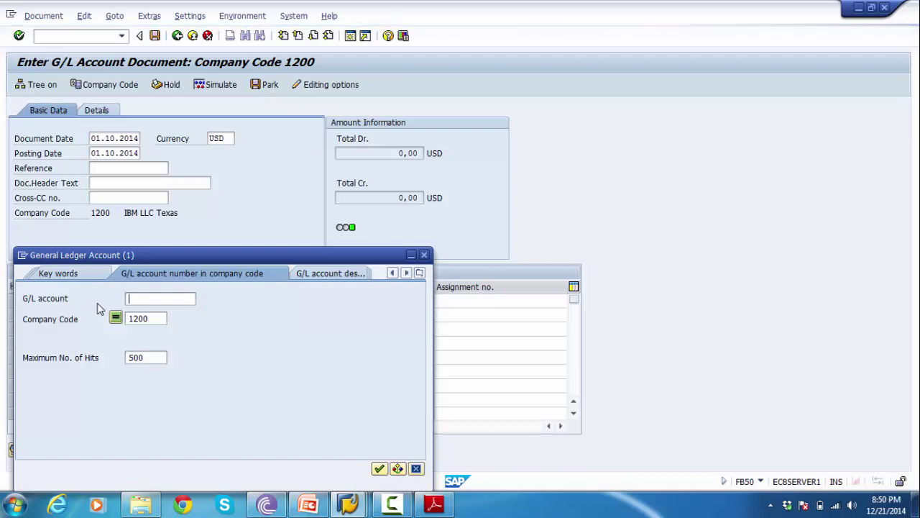
pyautogui.press('Return')
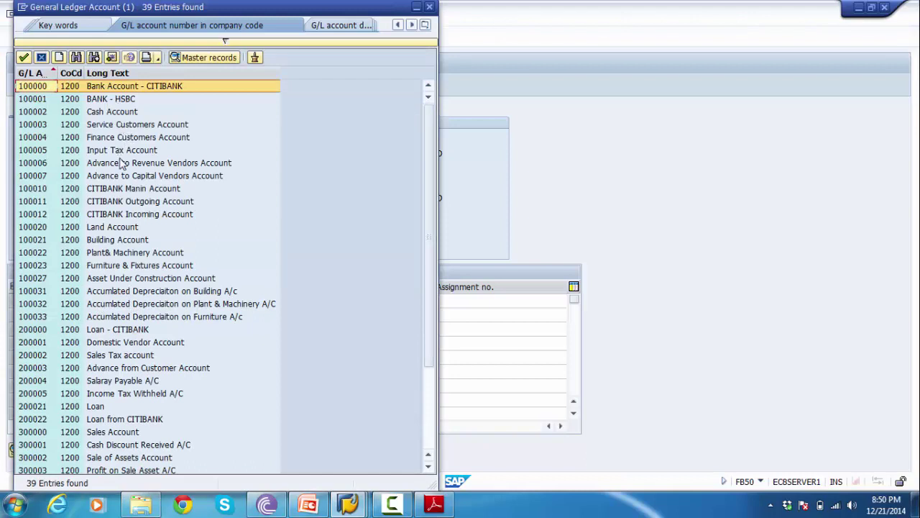
pyautogui.click(109, 216)
pyautogui.doubleClick(108, 216)
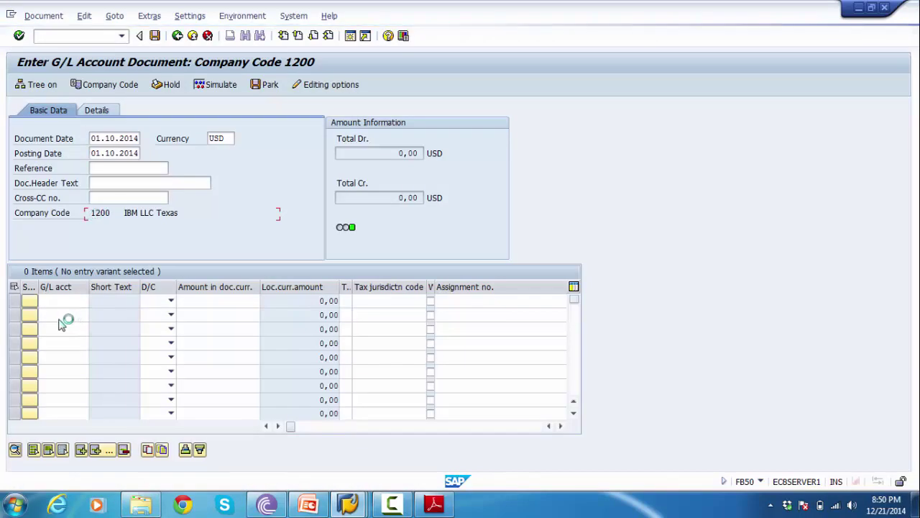
pyautogui.click(138, 301)
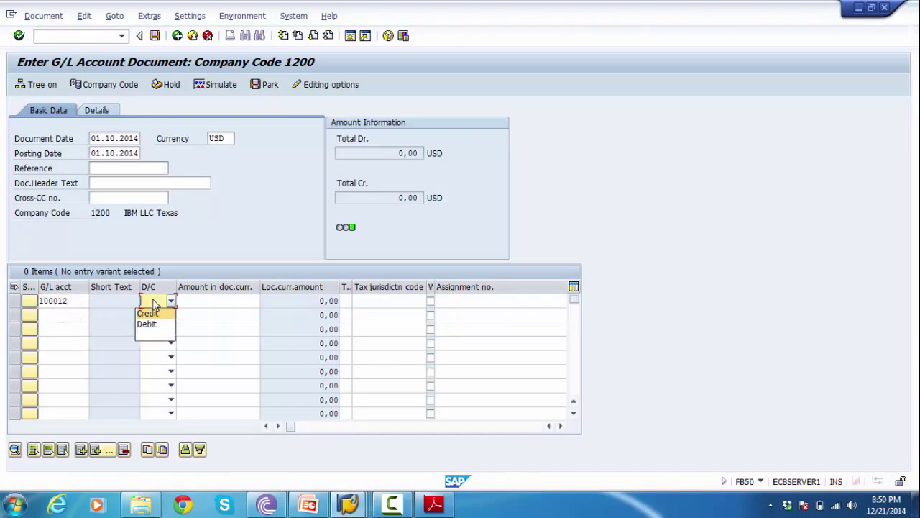
pyautogui.click(150, 326)
pyautogui.click(208, 301)
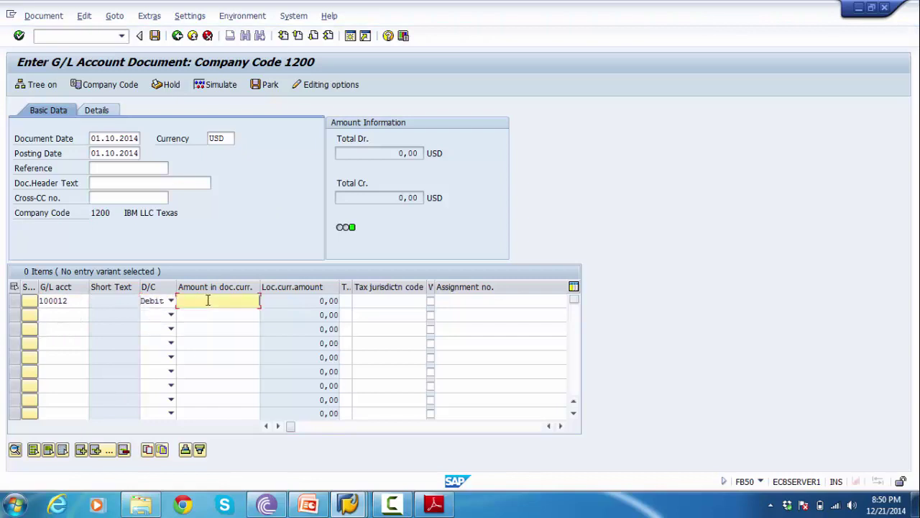
pyautogui.write('50000')
# - Add line 2: loan account 200022 as a credit of 50000, then validate the lines
pyautogui.click(80, 315)
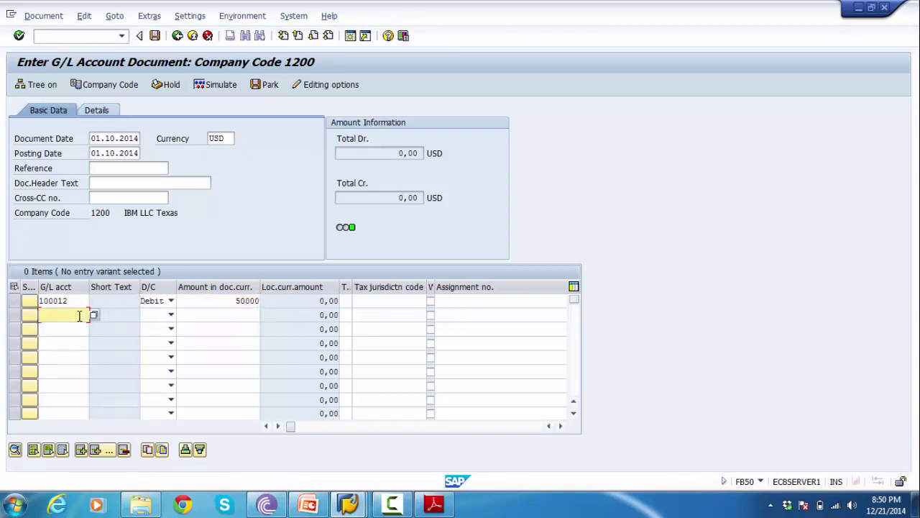
pyautogui.press('Return')
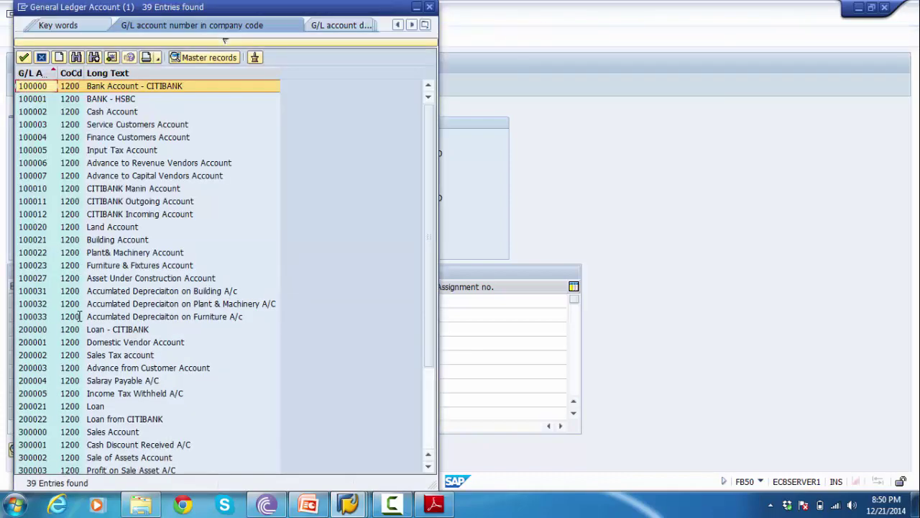
pyautogui.doubleClick(121, 419)
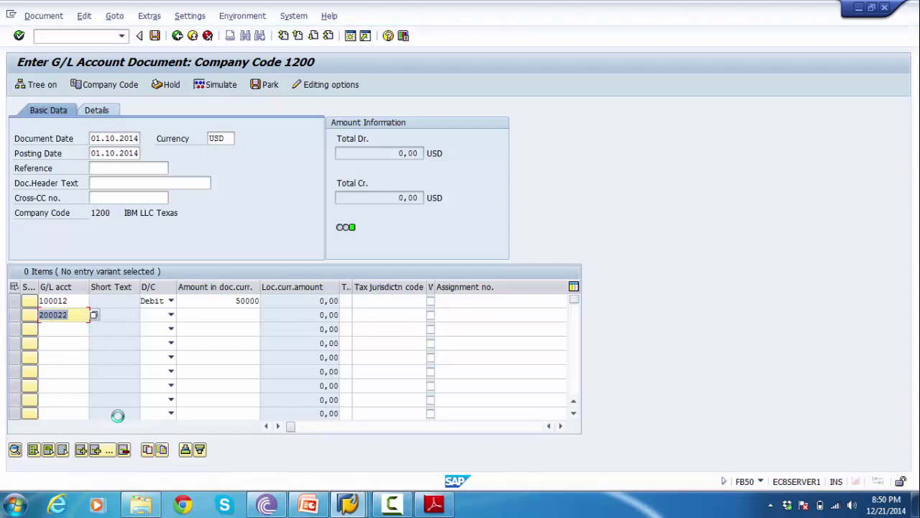
pyautogui.click(171, 315)
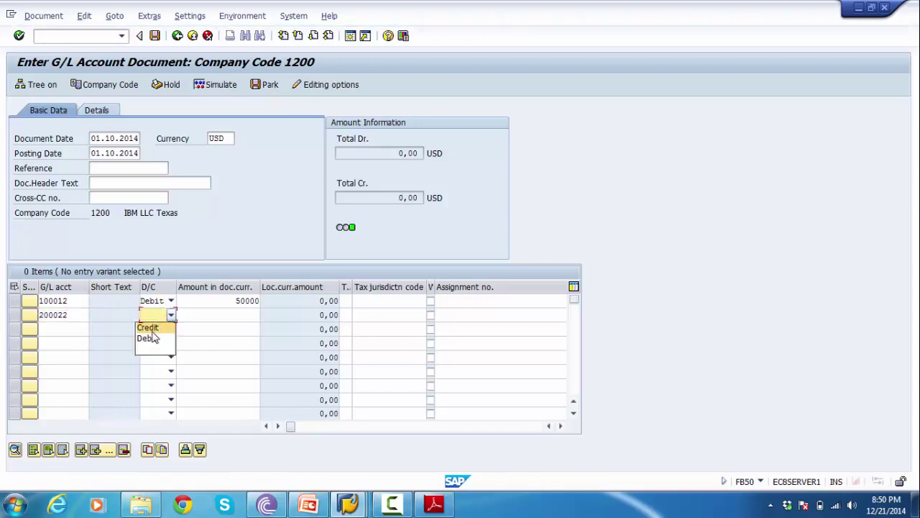
pyautogui.click(147, 328)
pyautogui.click(230, 315)
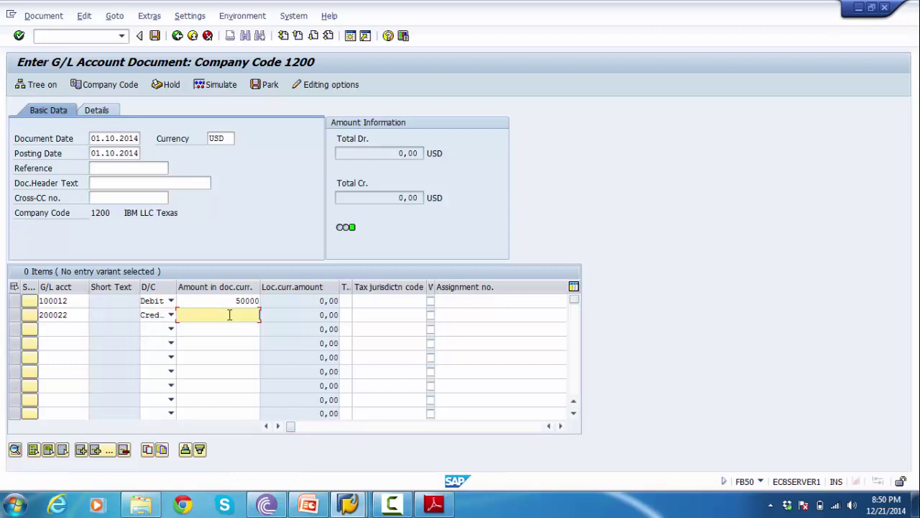
pyautogui.write('50000')
pyautogui.press('Tab')
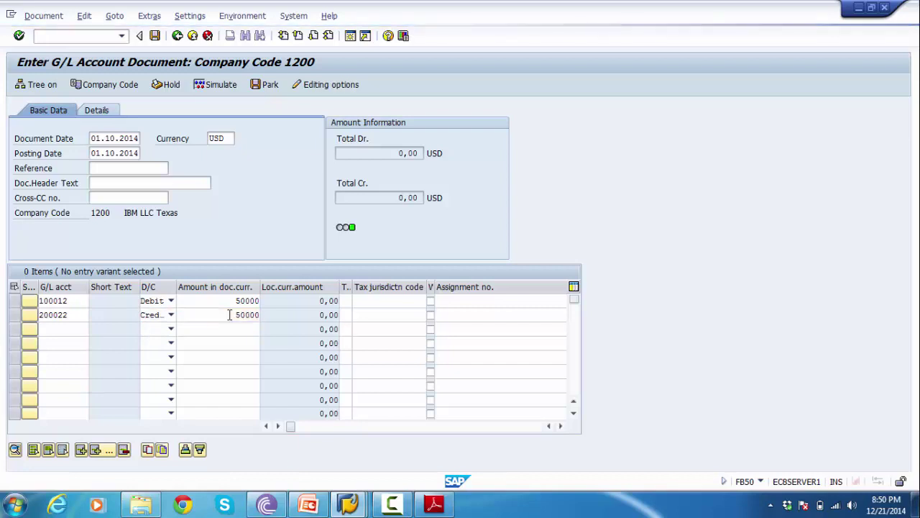
pyautogui.press('Return')
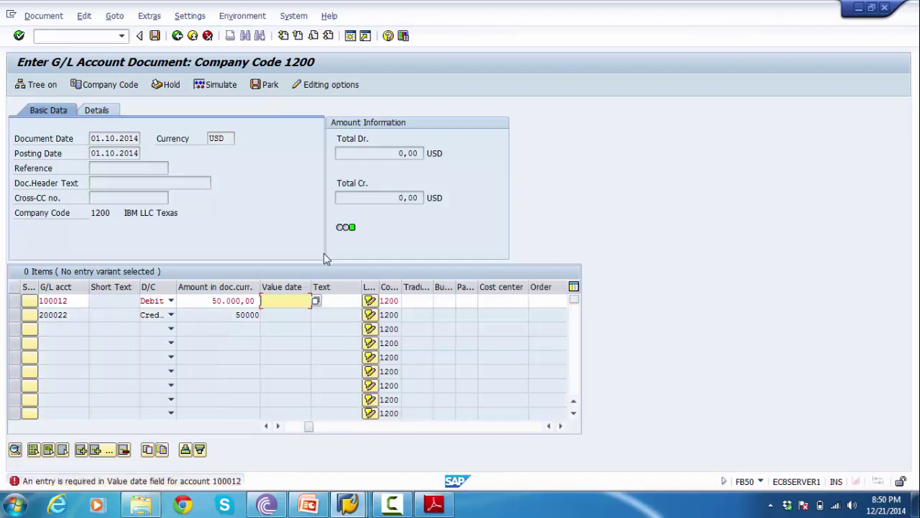
# - Give line 1 value date 01.10.2014 and simulate the posting
pyautogui.write('0110')
pyautogui.write('2014')
pyautogui.press('Return')
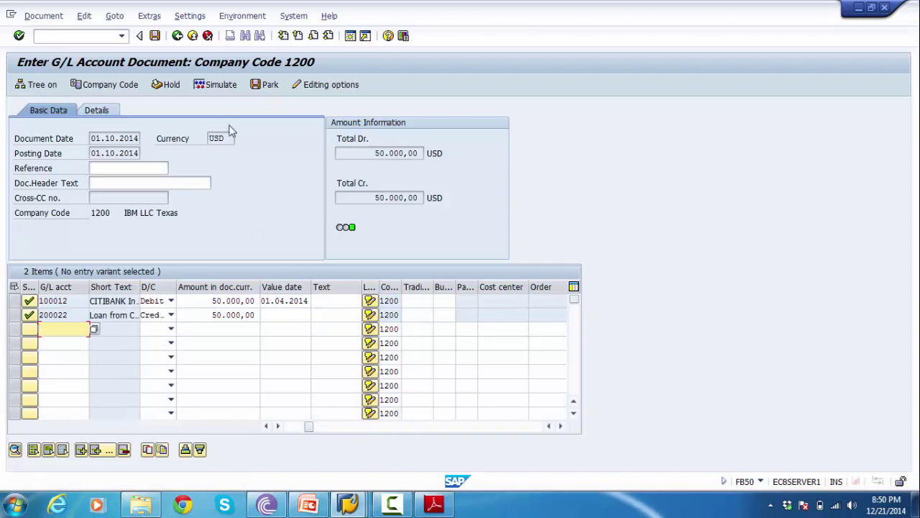
pyautogui.click(216, 86)
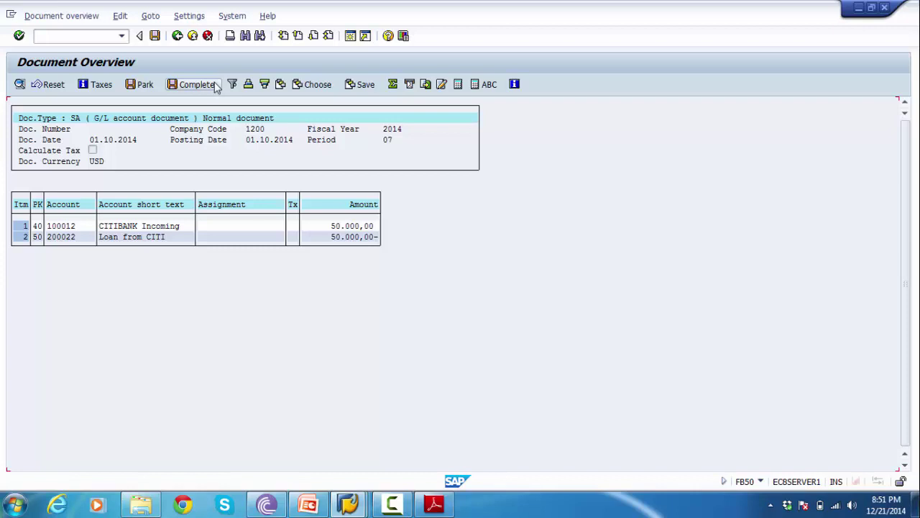
# - Try posting, dismiss the missing Business Area error, and move to line 1's Business Area field
pyautogui.click(154, 37)
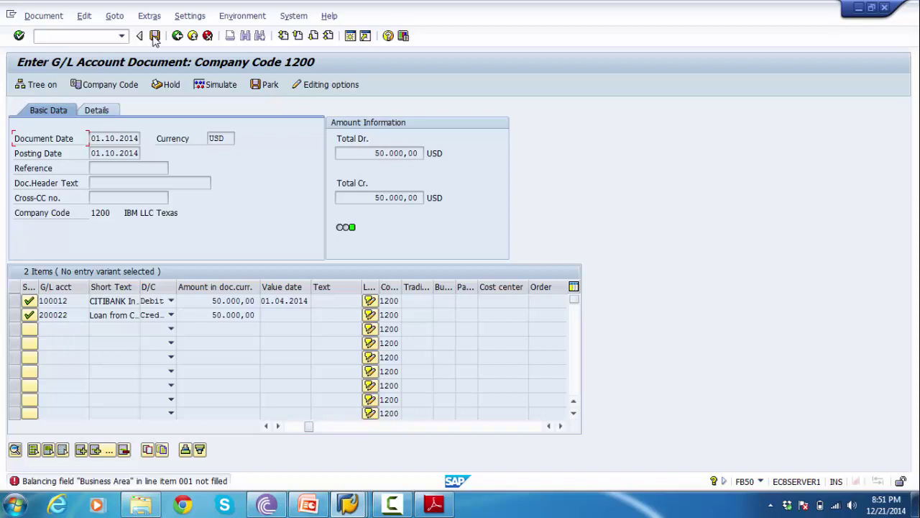
pyautogui.click(155, 39)
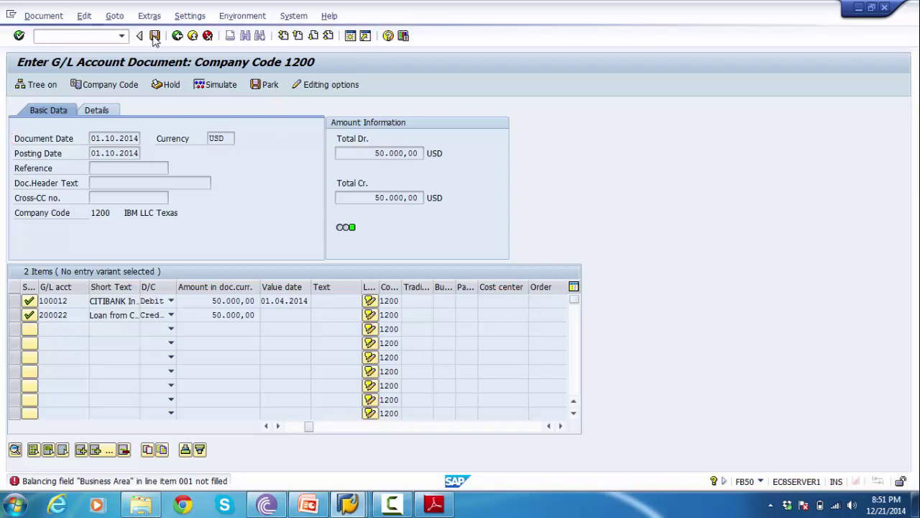
pyautogui.click(316, 299)
pyautogui.press('Tab')
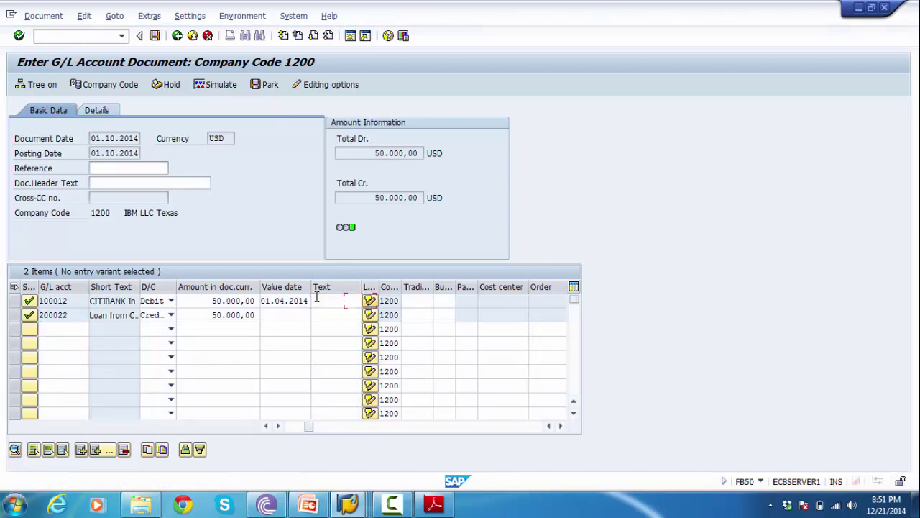
pyautogui.press('Tab')
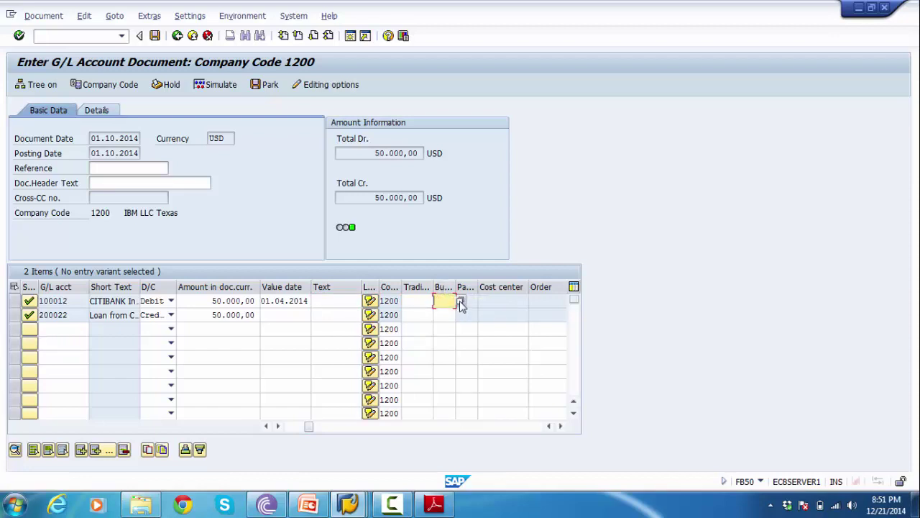
# - Set business area 1210 (Product 1) on both line items and re-simulate the document
pyautogui.press('Return')
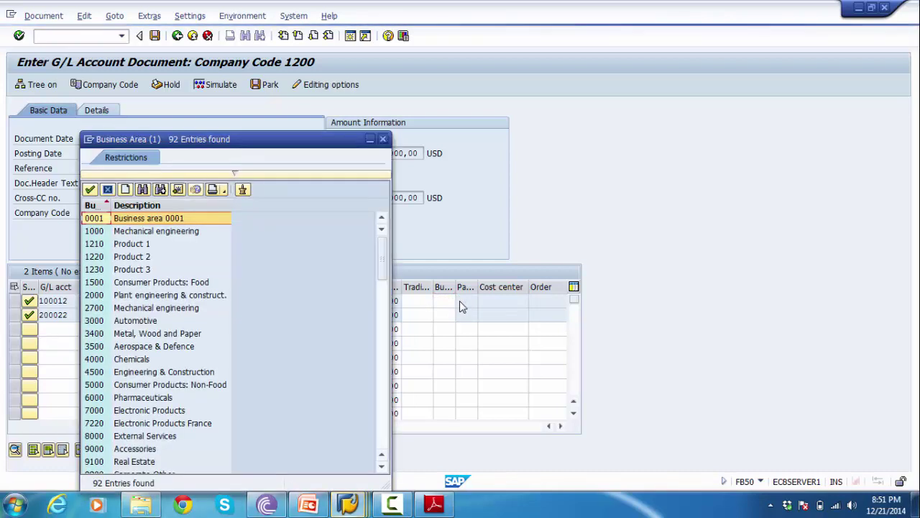
pyautogui.press('Down')
pyautogui.press('Down')
pyautogui.press('Return')
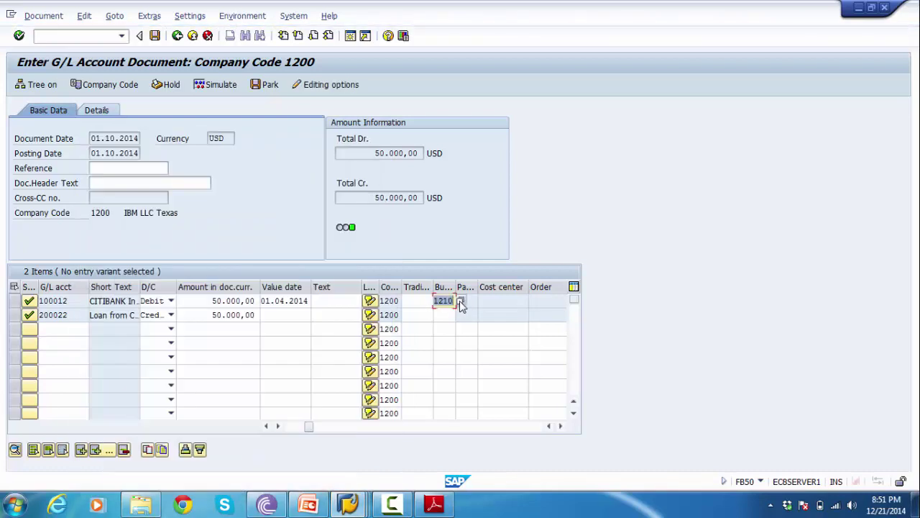
pyautogui.press('Down')
pyautogui.write('1210')
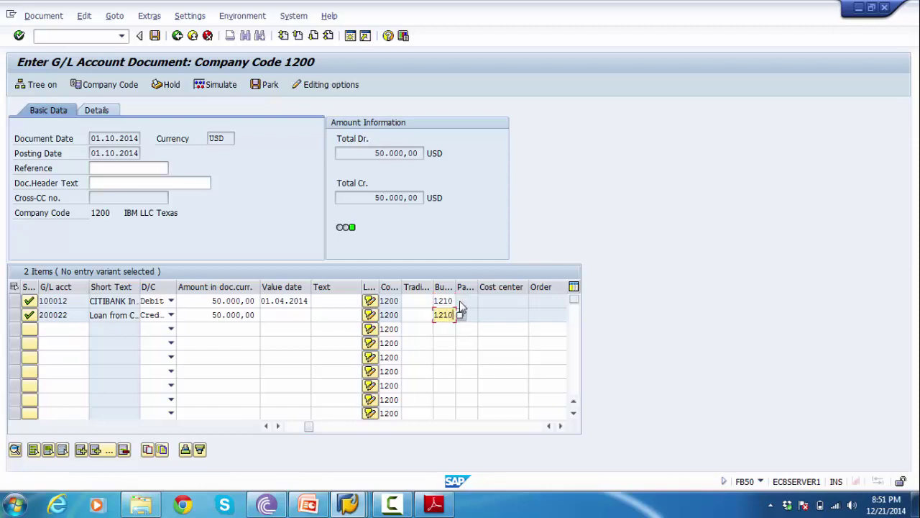
pyautogui.press('Return')
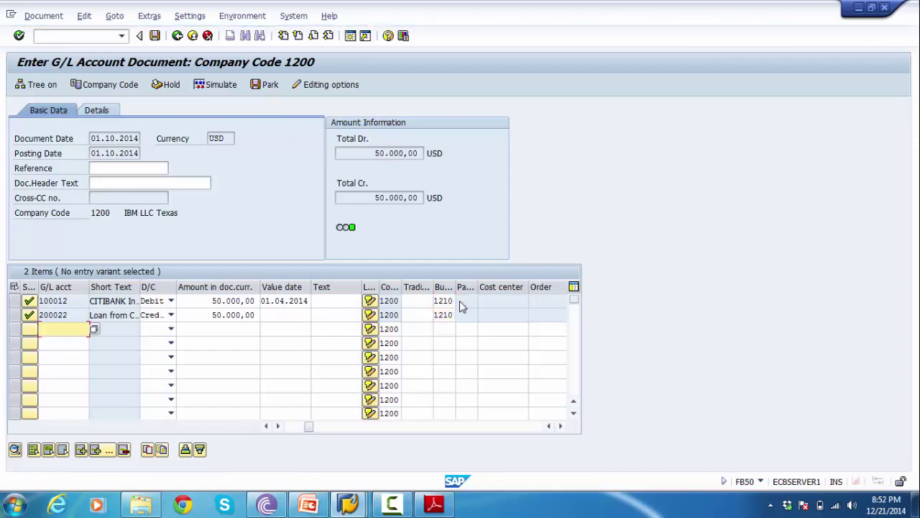
pyautogui.click(216, 87)
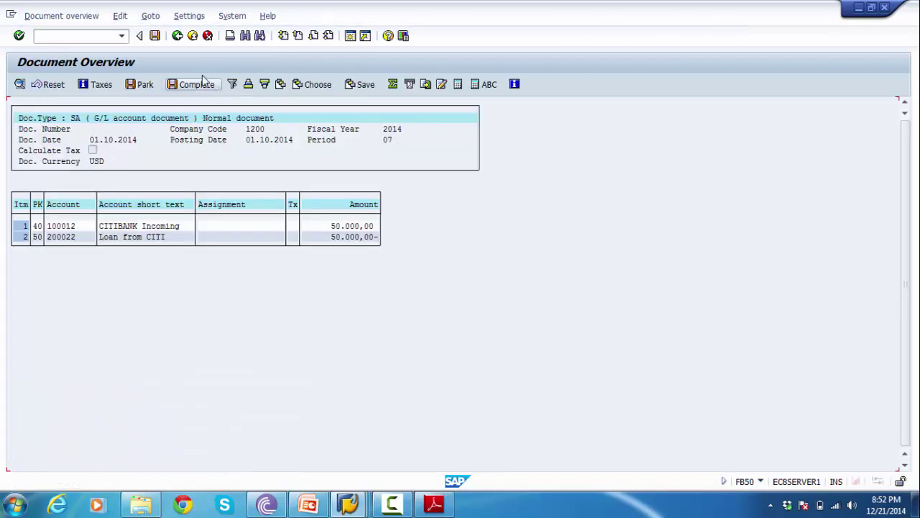
# - Post the loan document, creating document 1000051 in company code 1200
pyautogui.click(154, 36)
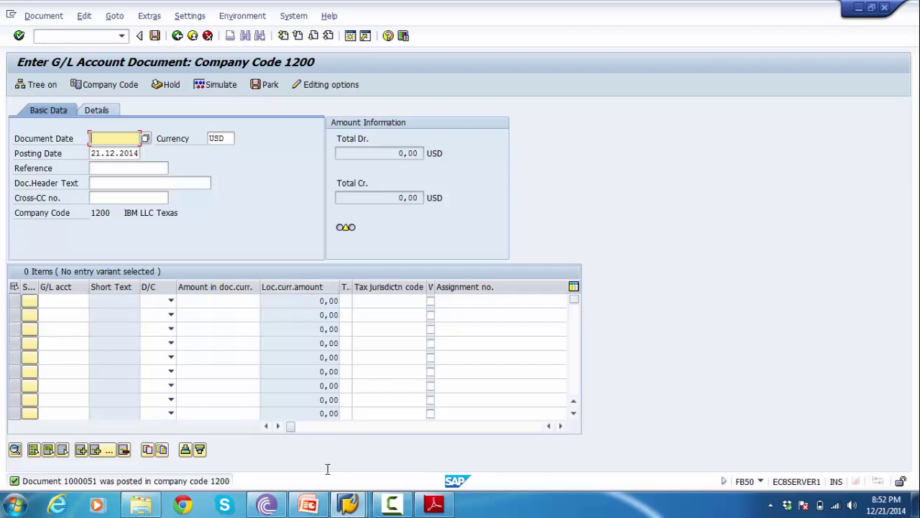
pyautogui.moveTo(312, 509)
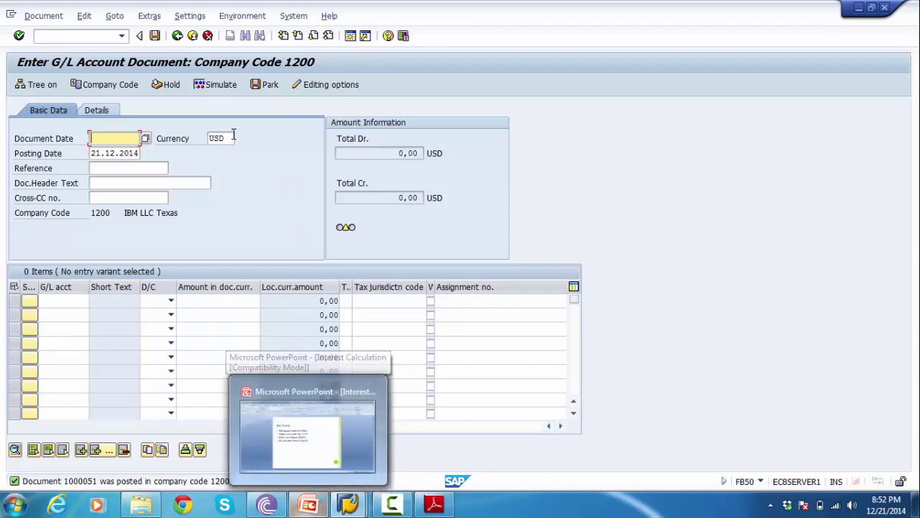
pyautogui.click(43, 16)
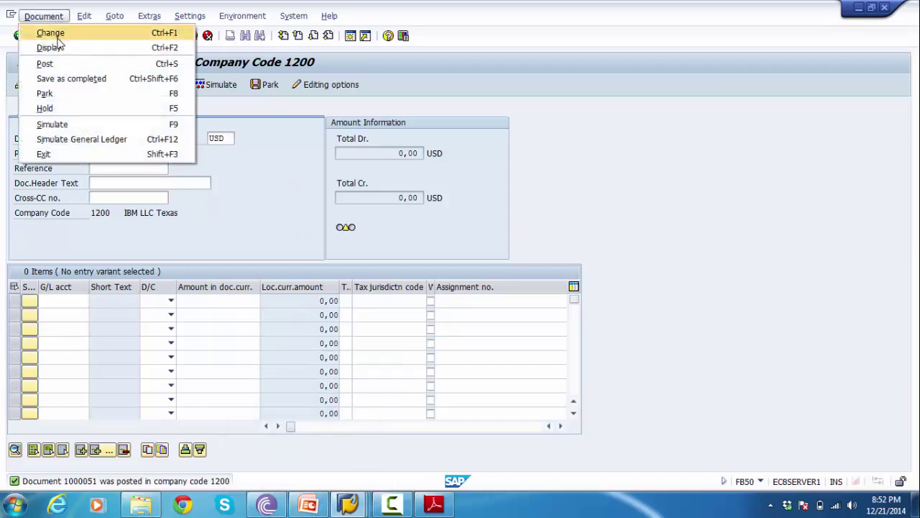
# - Display posted document 1000051: 100012 debit and 200022 credit of 50.000,00
pyautogui.click(60, 48)
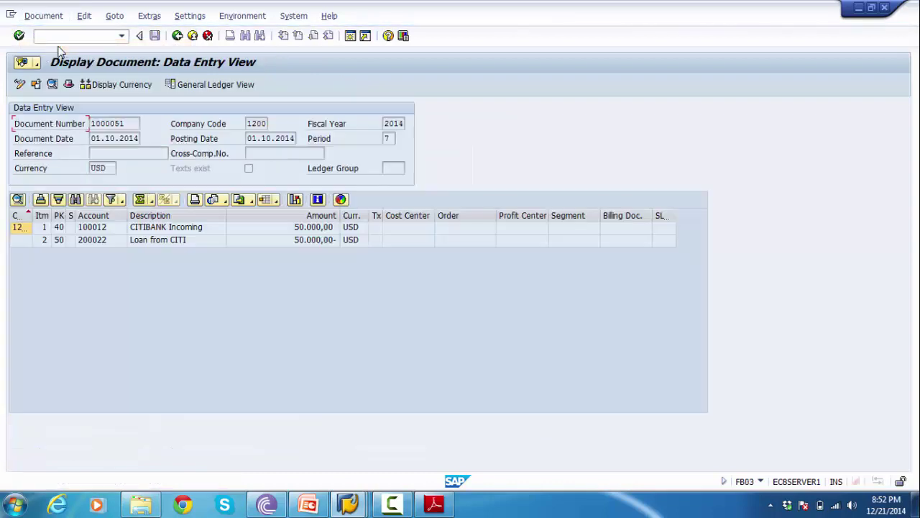
pyautogui.click(88, 230)
pyautogui.click(87, 229)
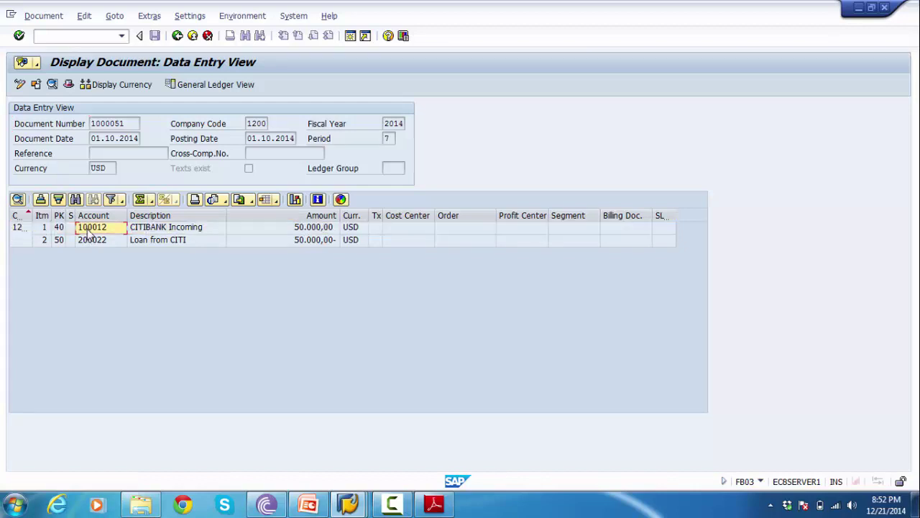
pyautogui.click(65, 34)
pyautogui.write('/n')
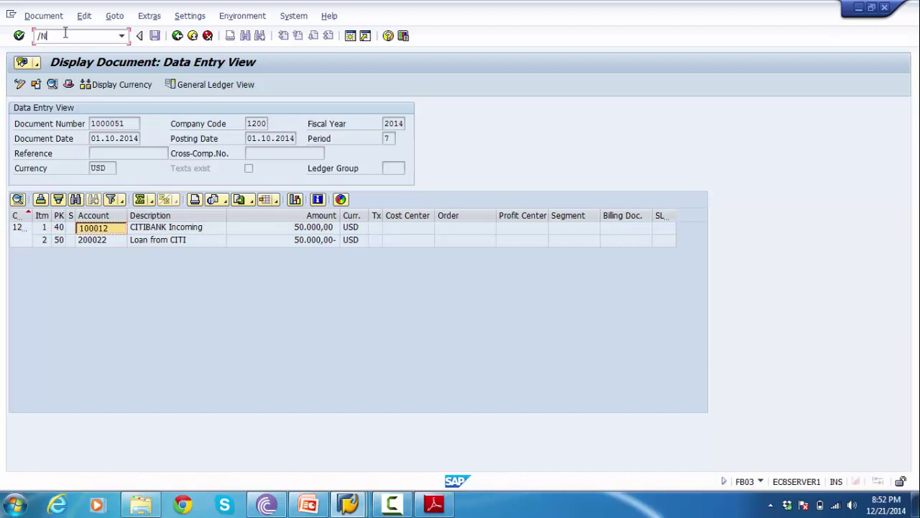
pyautogui.write('fbl2n')
# - Run FBL3N for account 100012, review the 50.000,00 item from document 1000051, then go back
pyautogui.press('Return')
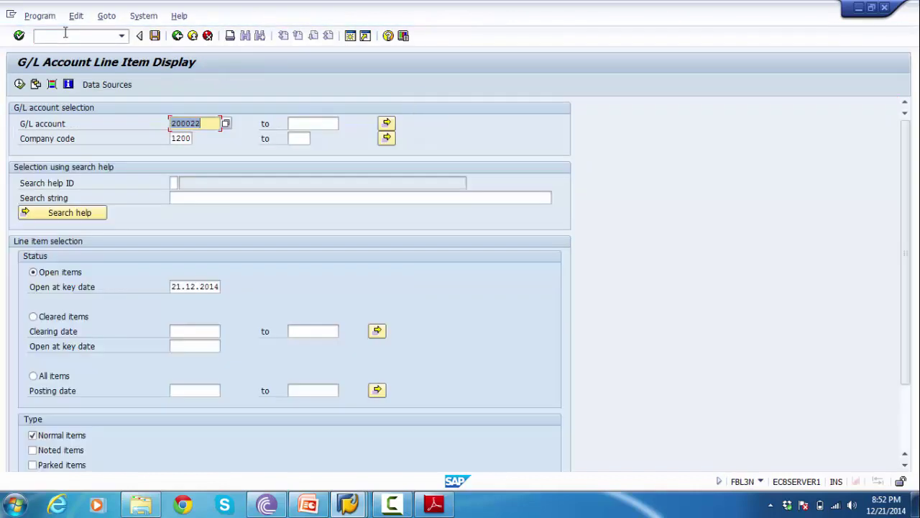
pyautogui.write('100012')
pyautogui.click(20, 84)
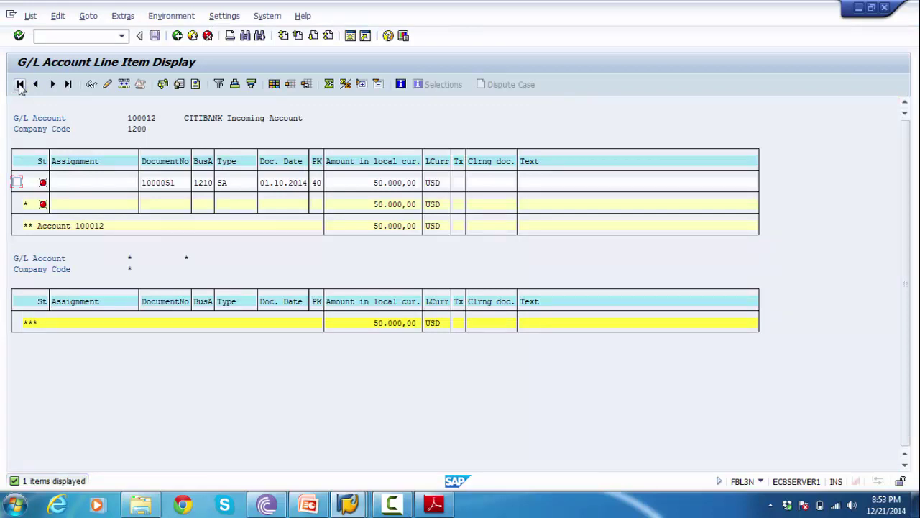
pyautogui.click(177, 36)
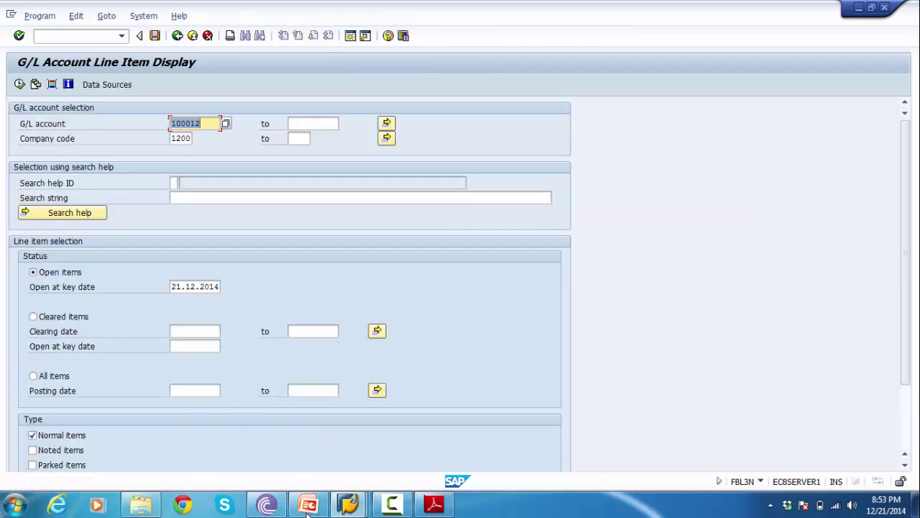
pyautogui.click(308, 505)
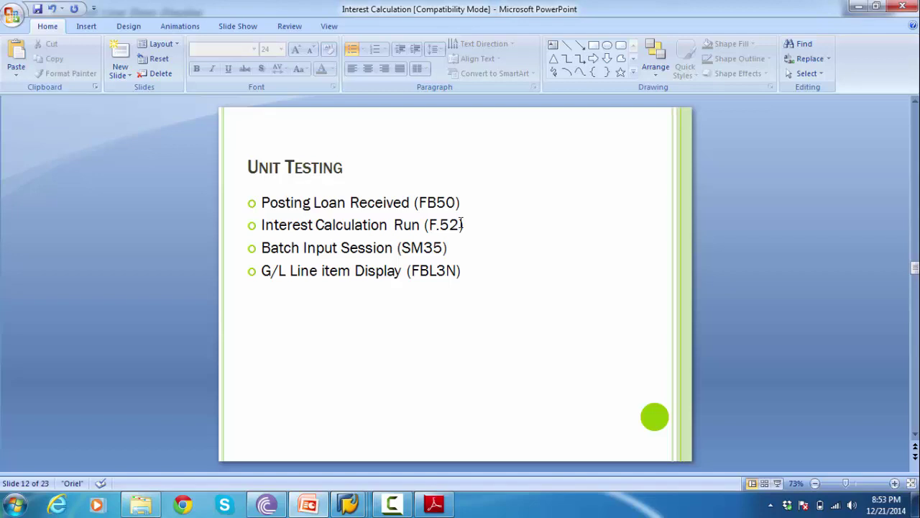
pyautogui.hotkey('alt', 'Tab')
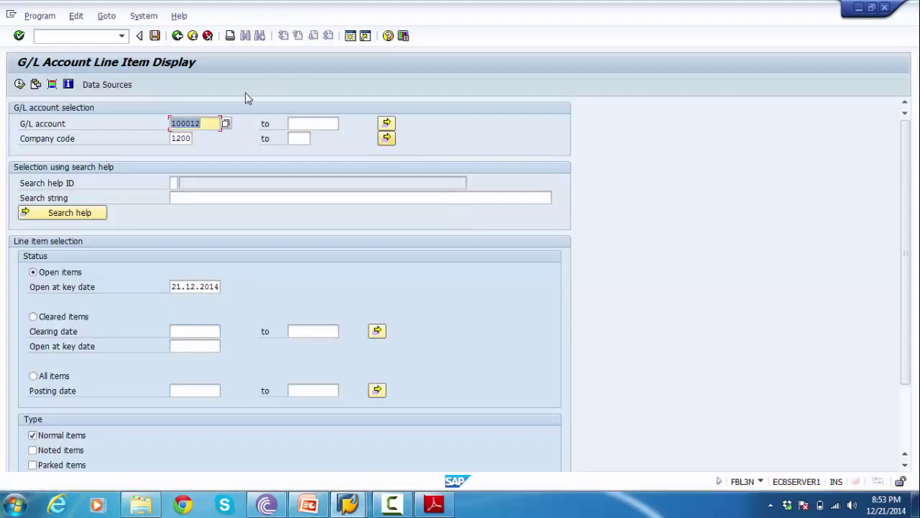
# - Start transaction F.52 for the G/L account interest scale
pyautogui.click(77, 36)
pyautogui.write('/n')
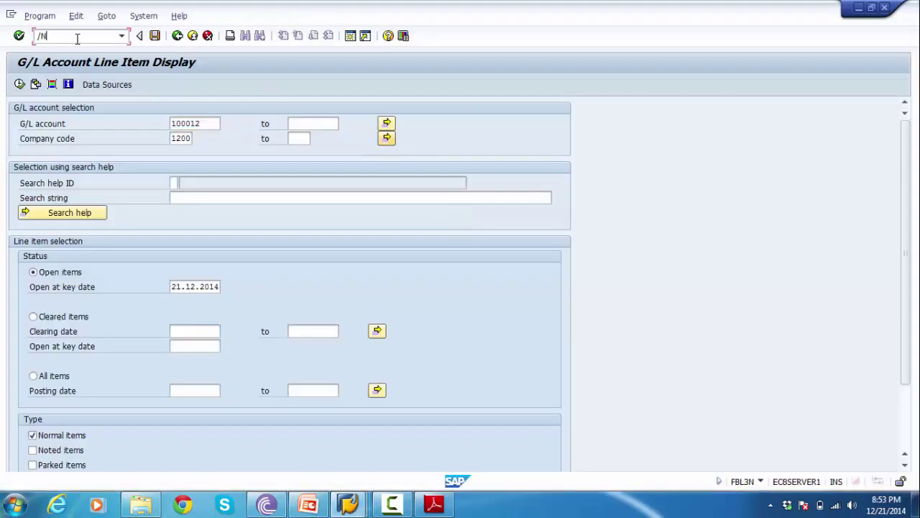
pyautogui.hotkey('alt', 'Tab')
pyautogui.hotkey('alt', 'Tab')
pyautogui.write('F.52/N')
pyautogui.press('Return')
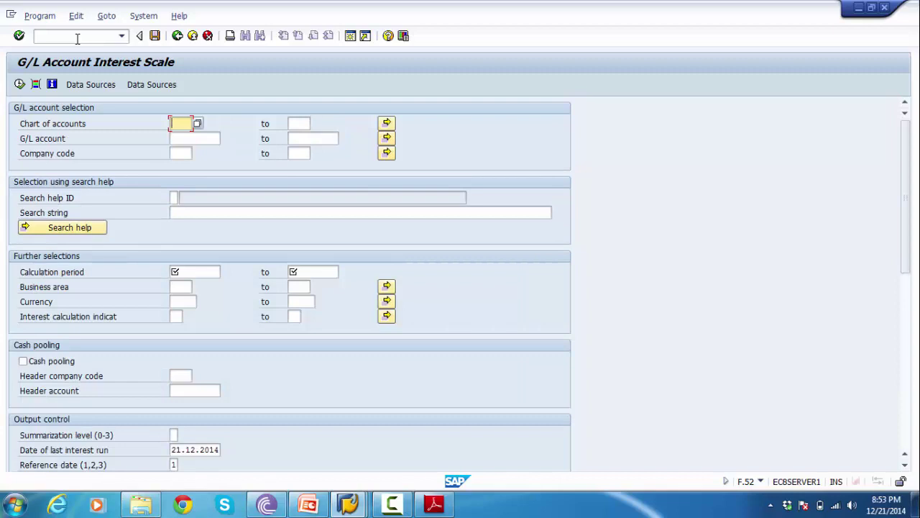
# - Enter chart of accounts 1000, company code 1000 and period 01102014 to 31102014
pyautogui.write('1000')
pyautogui.press('Down')
pyautogui.press('Down')
pyautogui.write('1000')
pyautogui.press('Down')
pyautogui.press('Down')
pyautogui.press('Down')
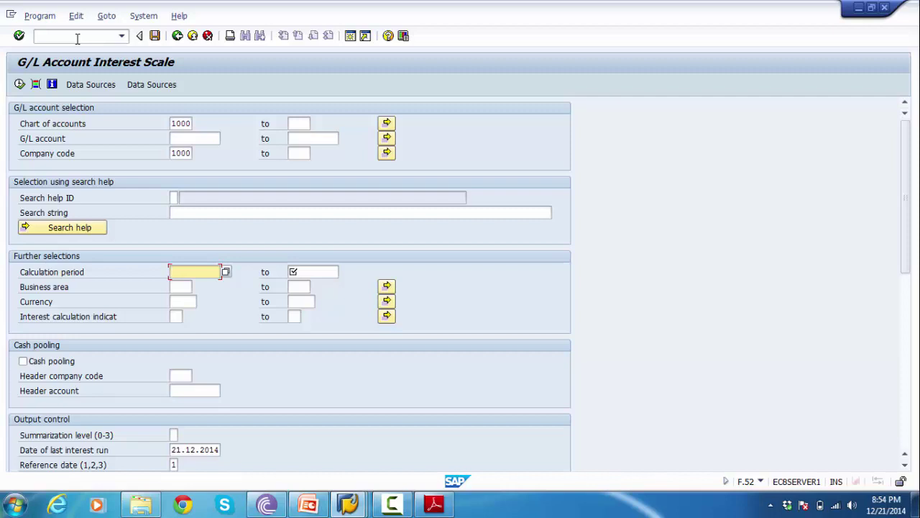
pyautogui.write('011')
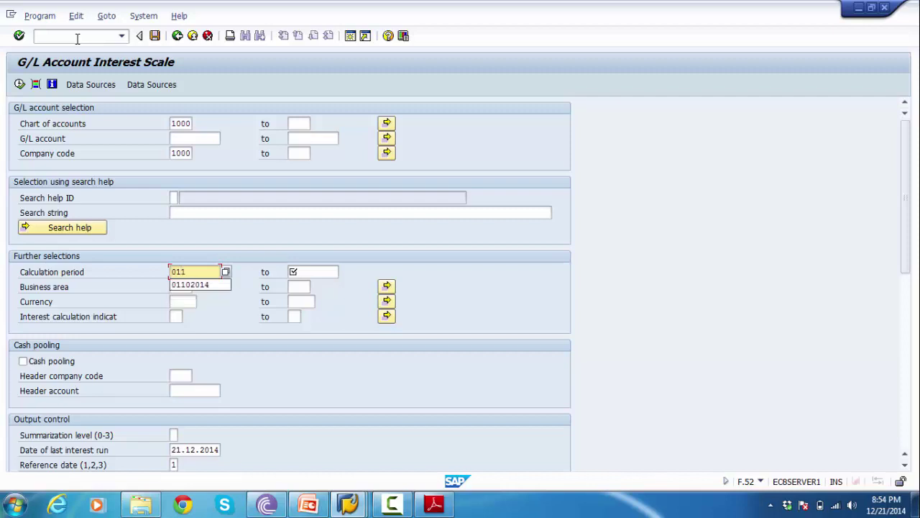
pyautogui.write('02014')
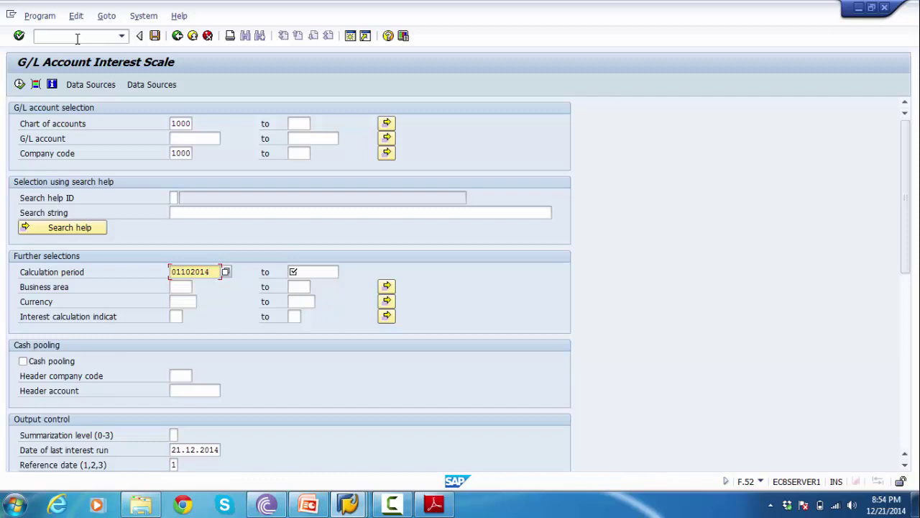
pyautogui.press('Tab')
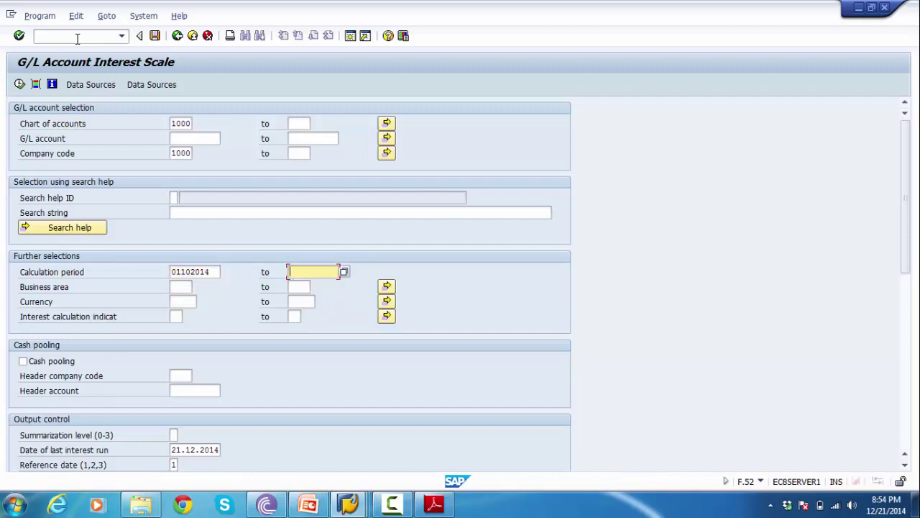
pyautogui.write('31')
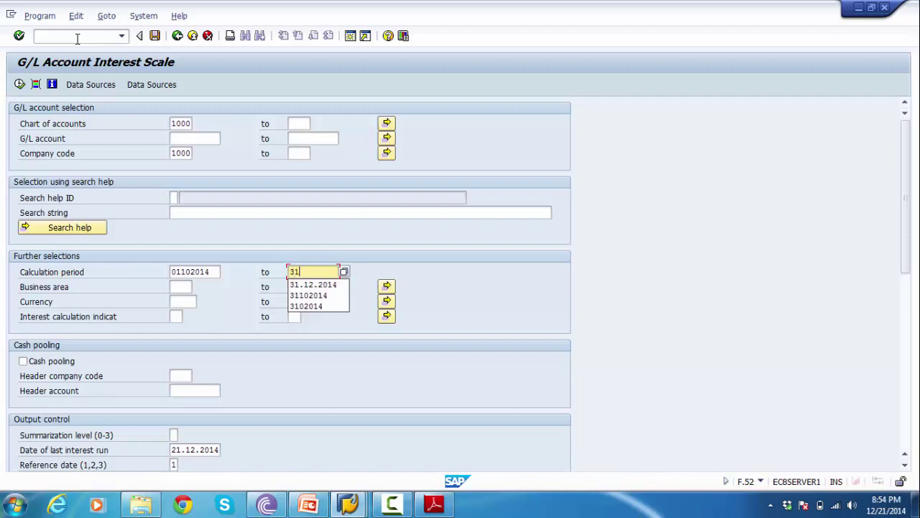
pyautogui.write('102014')
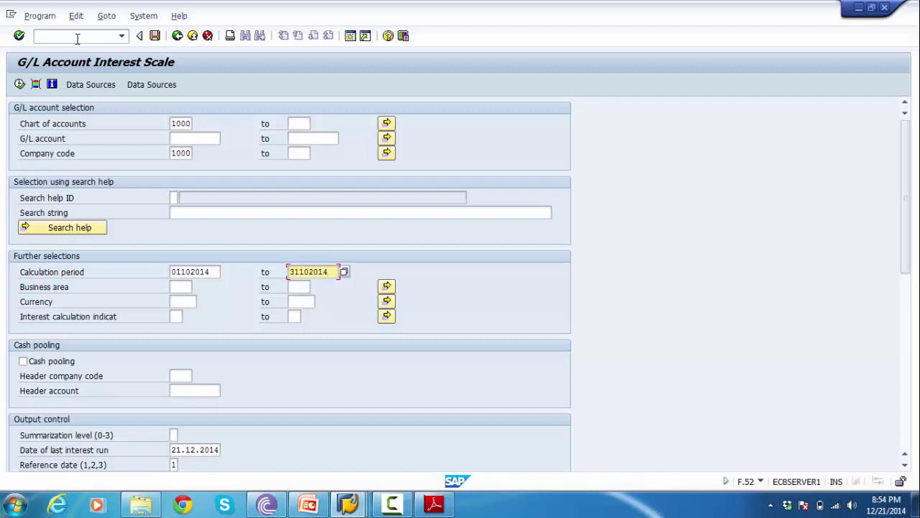
# - Clear the mistaken 2014 from business area and set the currency to usd
pyautogui.click(175, 286)
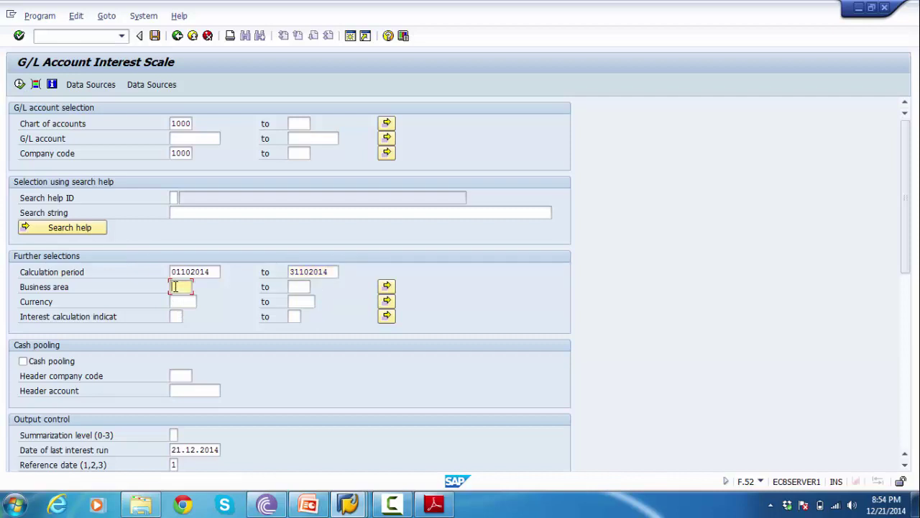
pyautogui.write('2014')
pyautogui.press('BackSpace')
pyautogui.press('BackSpace')
pyautogui.press('BackSpace')
pyautogui.press('BackSpace')
pyautogui.press('F4')
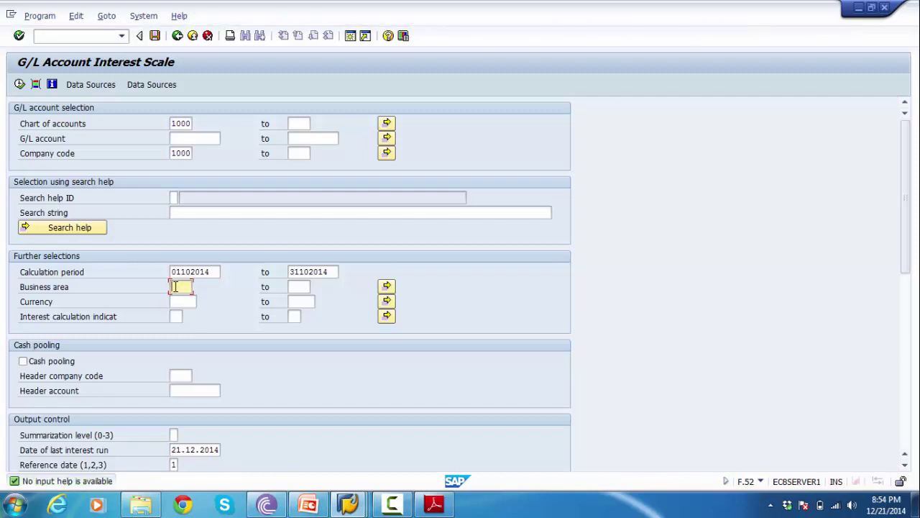
pyautogui.hotkey('alt', 'Tab')
pyautogui.hotkey('alt', 'Tab')
pyautogui.press('Tab')
pyautogui.write('usd')
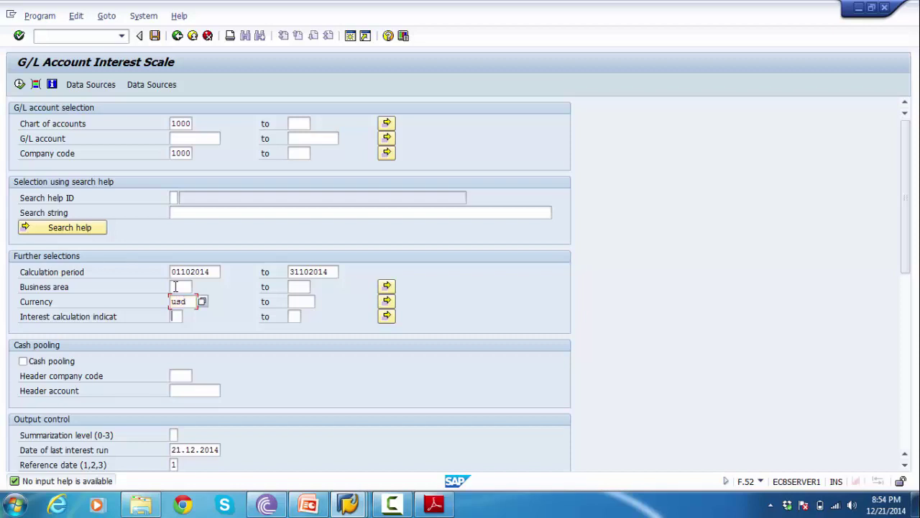
pyautogui.press('Tab')
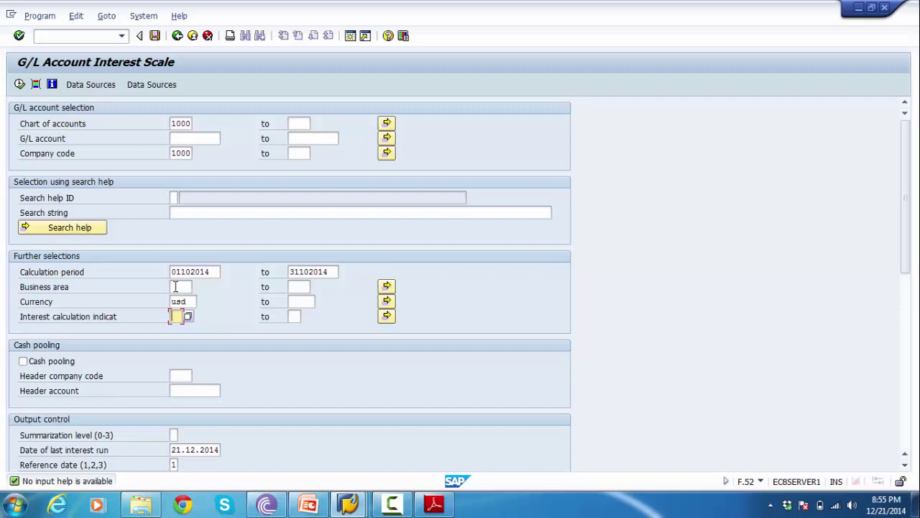
pyautogui.click(293, 241)
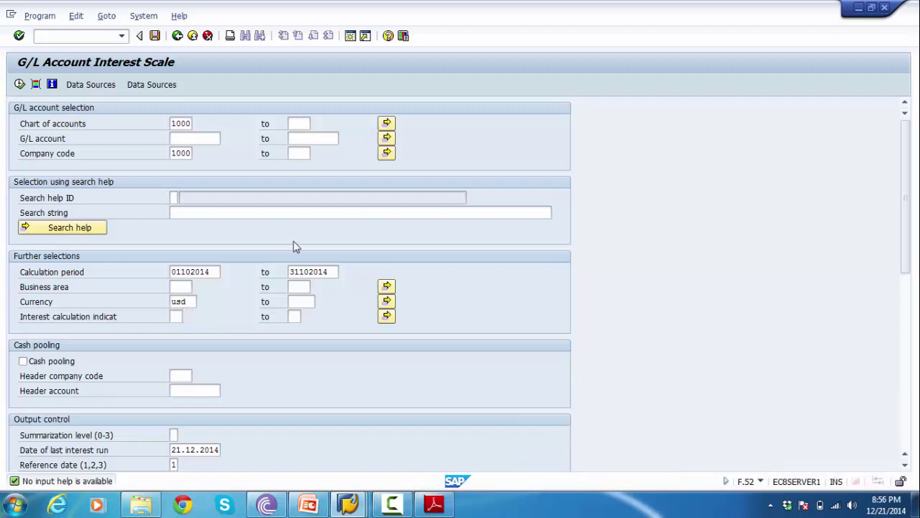
pyautogui.click(197, 137)
# - Search G/L accounts via F4 and choose 200022, Loan from CITIBANK
pyautogui.click(226, 139)
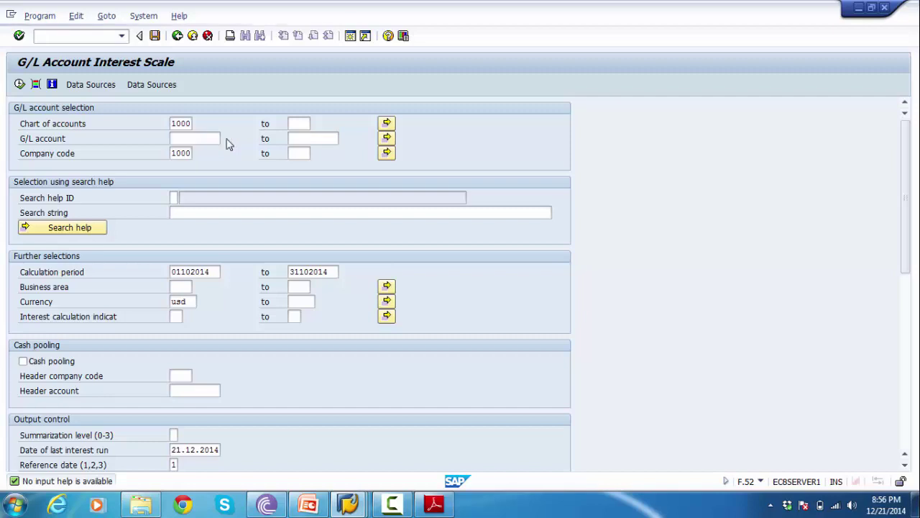
pyautogui.click(225, 140)
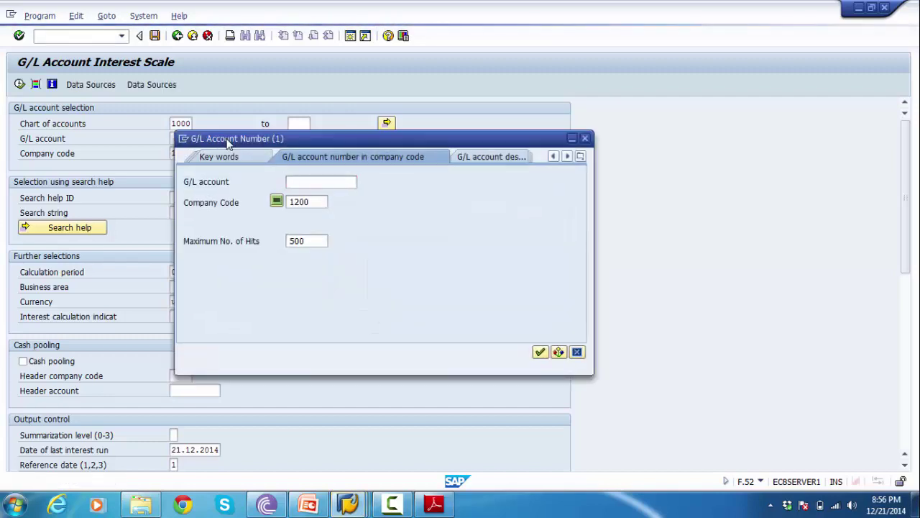
pyautogui.press('Return')
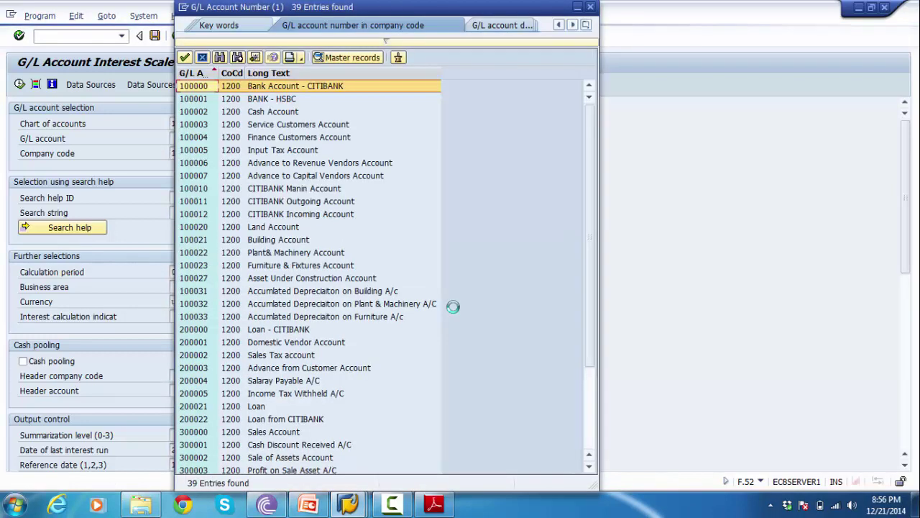
pyautogui.click(275, 419)
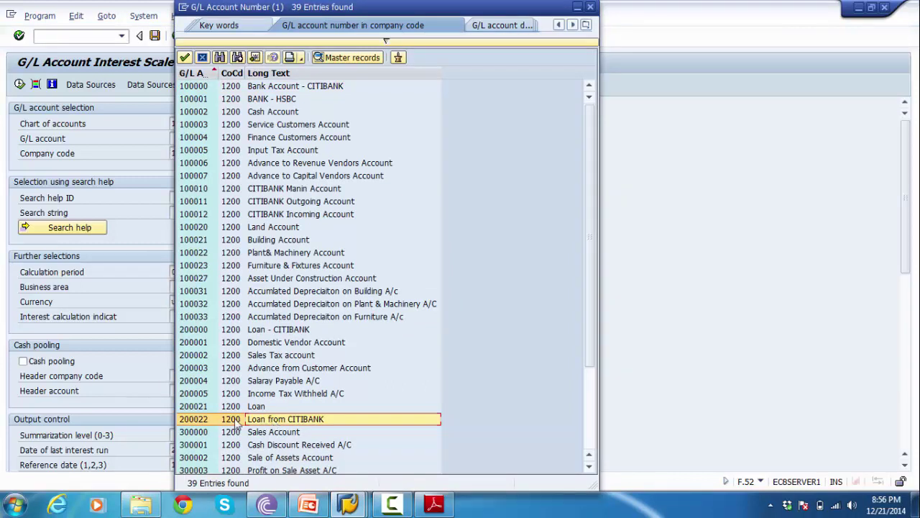
pyautogui.doubleClick(193, 420)
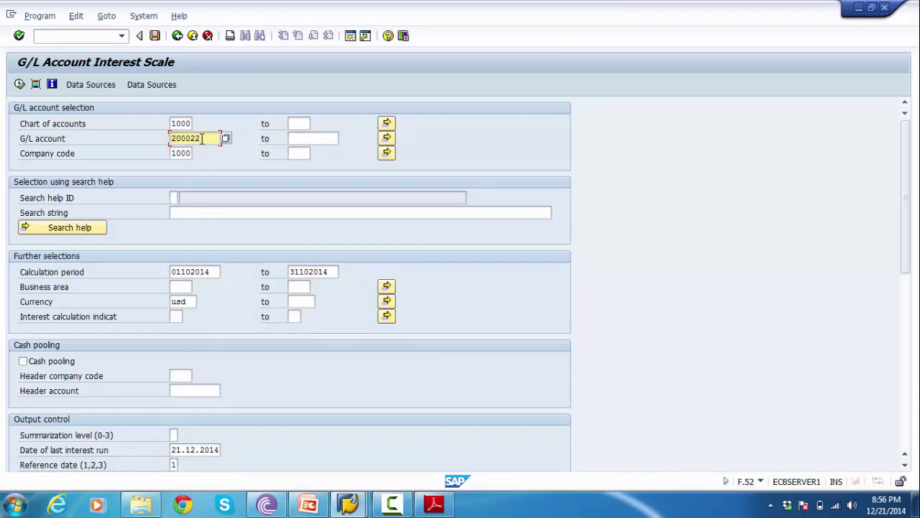
pyautogui.click(217, 271)
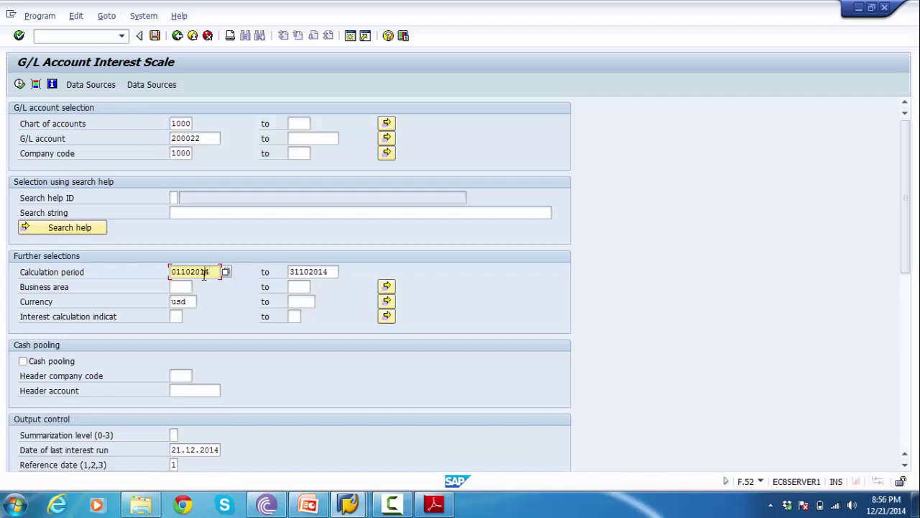
# - Verify company code 1200, period 01.10.2014–31.10.2014 and currency USD, then scroll to output control
pyautogui.click(303, 272)
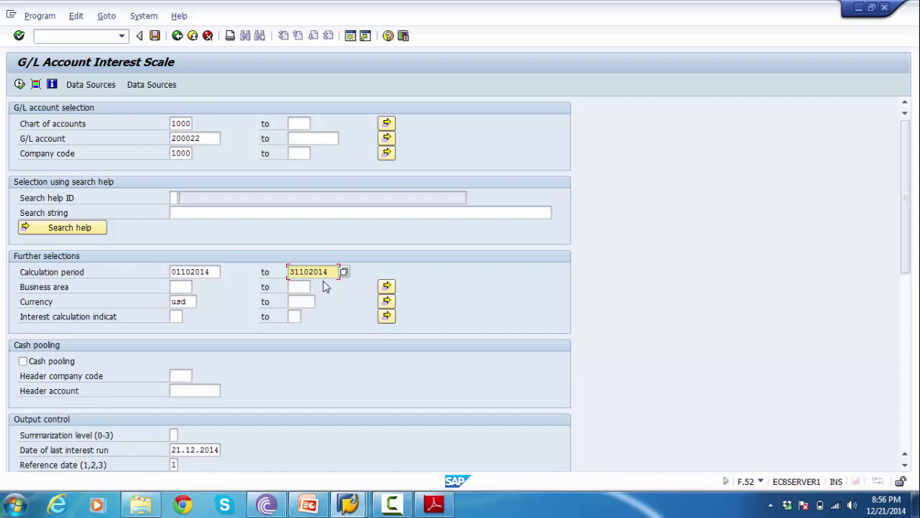
pyautogui.click(192, 303)
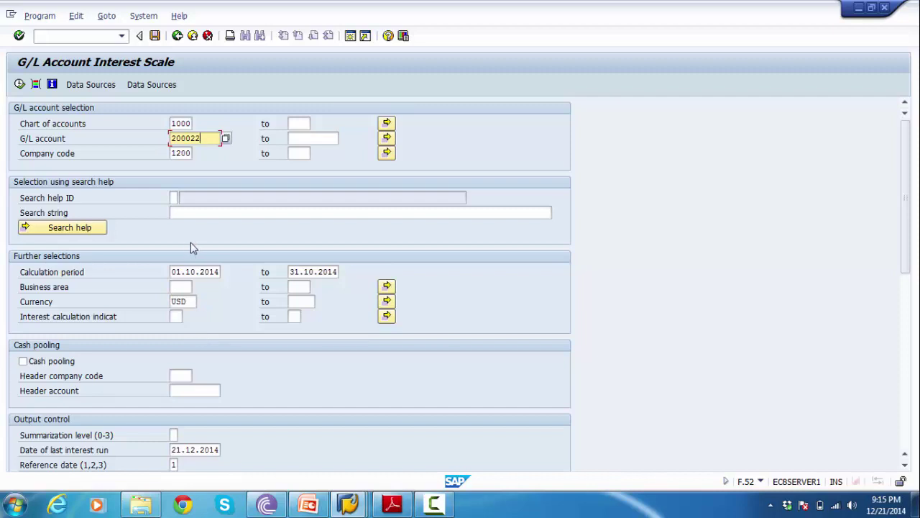
pyautogui.click(181, 124)
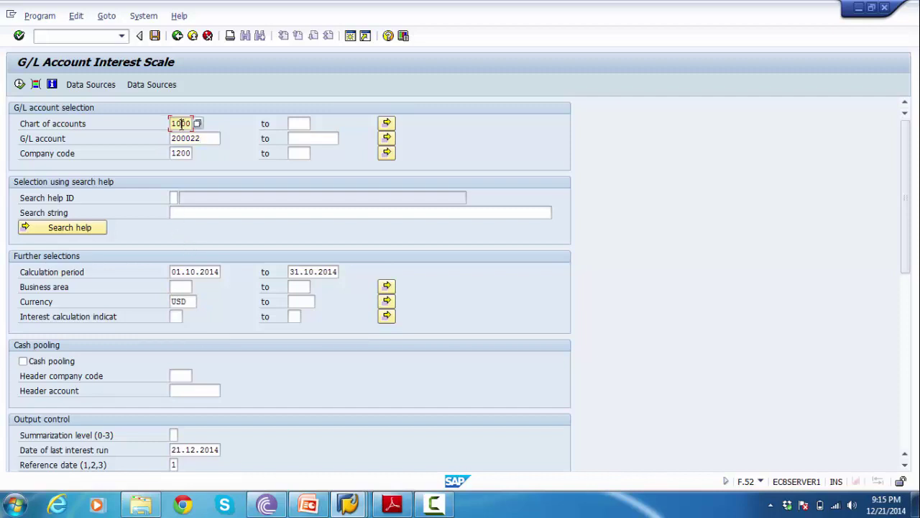
pyautogui.click(209, 139)
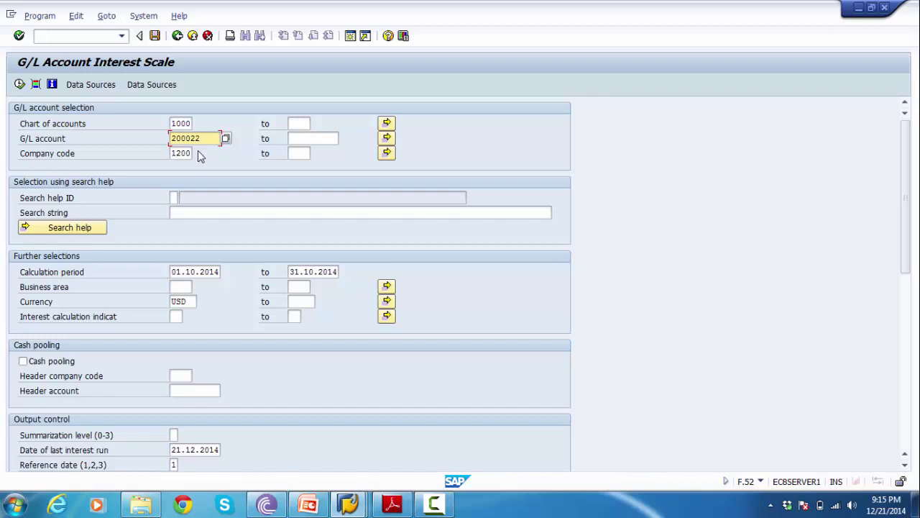
pyautogui.click(193, 153)
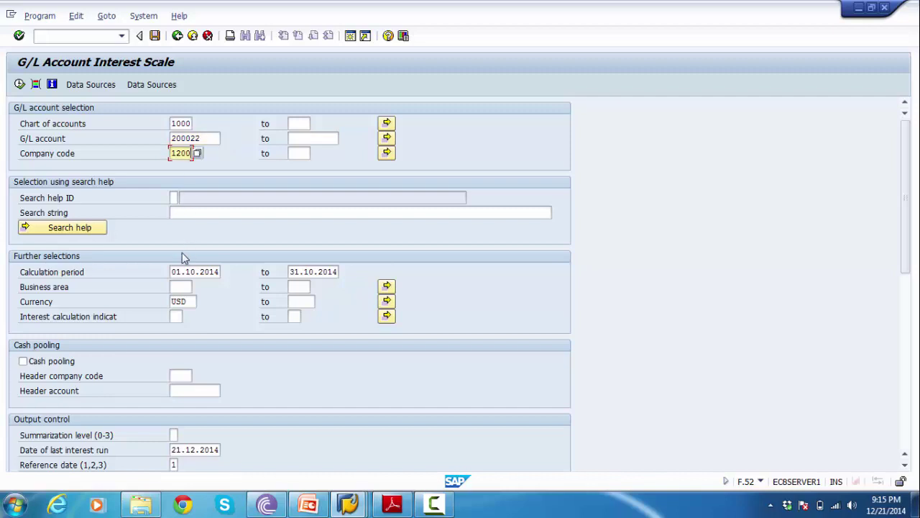
pyautogui.click(172, 275)
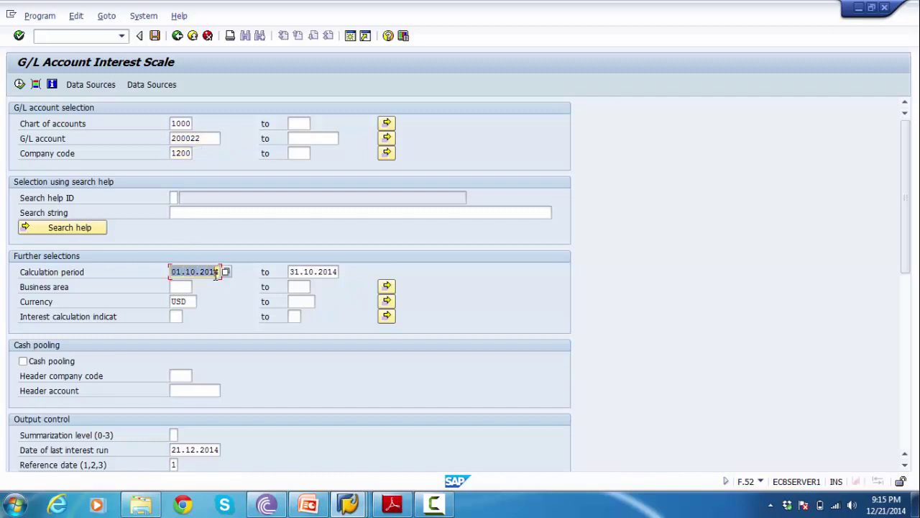
pyautogui.click(291, 272)
pyautogui.moveTo(292, 272); pyautogui.dragTo(342, 271)
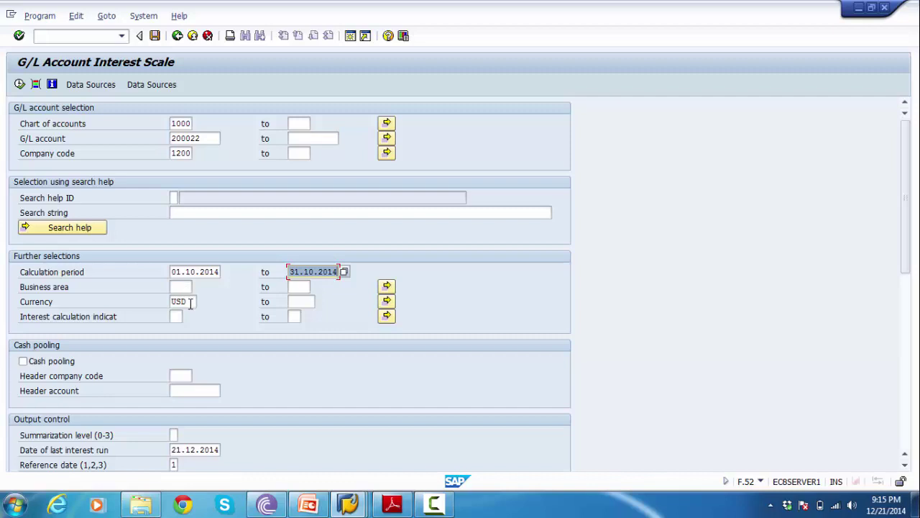
pyautogui.moveTo(190, 302); pyautogui.dragTo(154, 312)
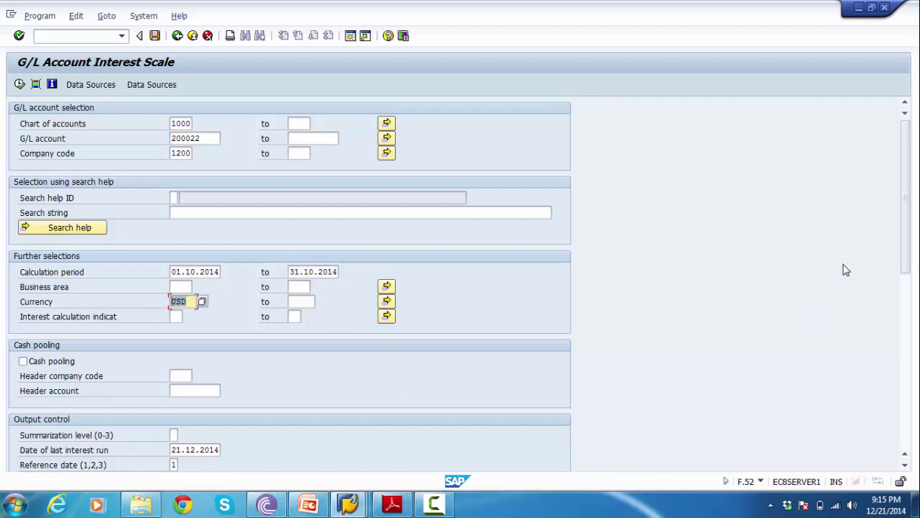
pyautogui.moveTo(906, 181); pyautogui.dragTo(906, 314)
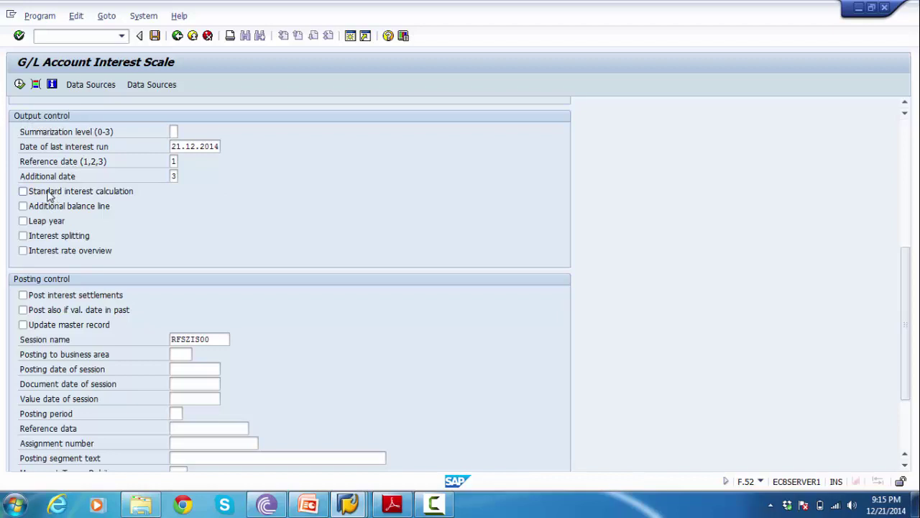
# - Tick standard interest, additional balance line, post settlements, past value dates and master record update
pyautogui.click(49, 196)
pyautogui.click(50, 210)
pyautogui.click(52, 297)
pyautogui.click(52, 310)
pyautogui.click(51, 325)
pyautogui.moveTo(223, 338); pyautogui.dragTo(167, 345)
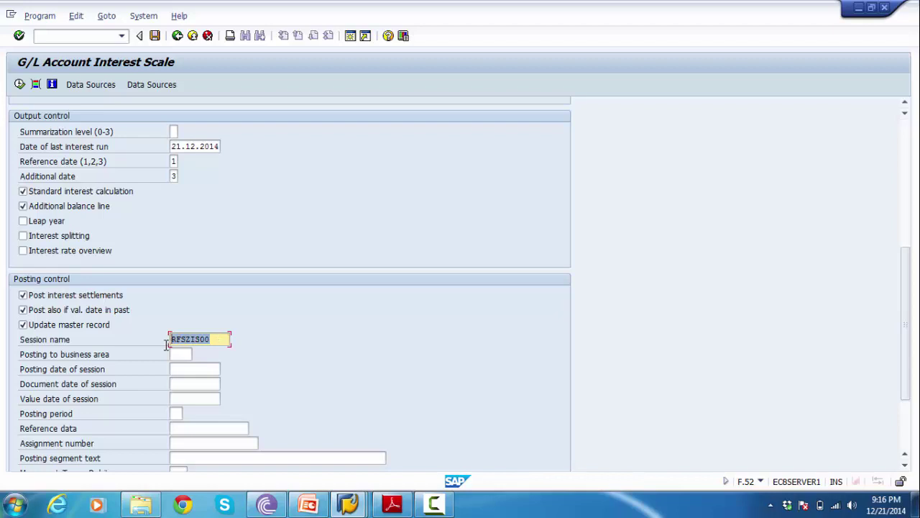
pyautogui.moveTo(223, 335); pyautogui.dragTo(171, 343)
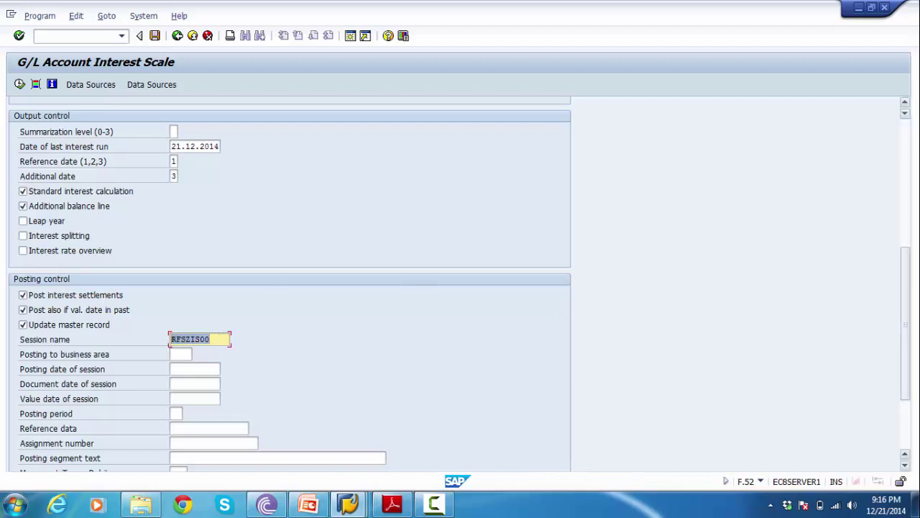
pyautogui.moveTo(908, 303); pyautogui.dragTo(904, 144)
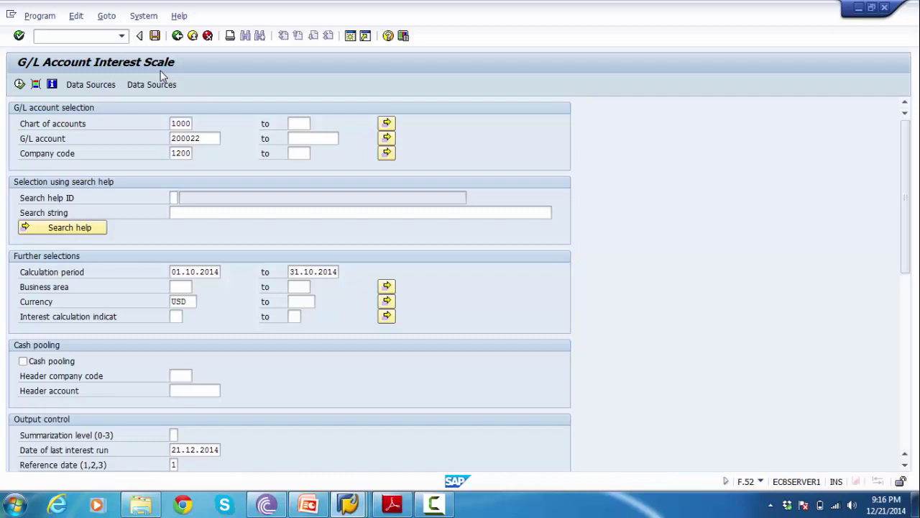
pyautogui.click(19, 85)
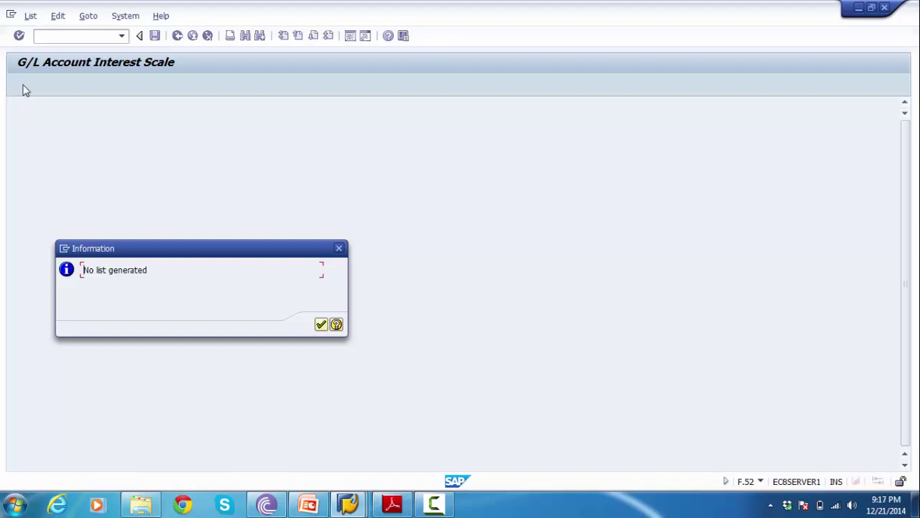
pyautogui.click(321, 324)
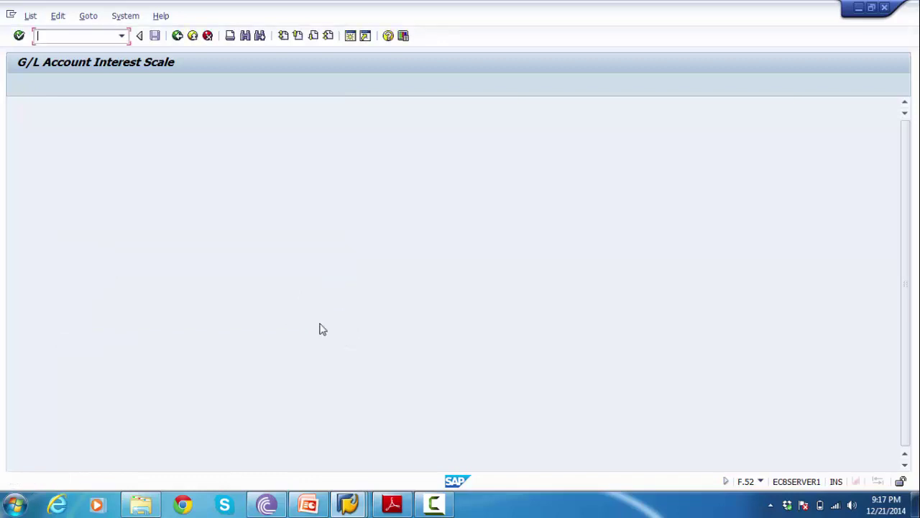
pyautogui.click(177, 36)
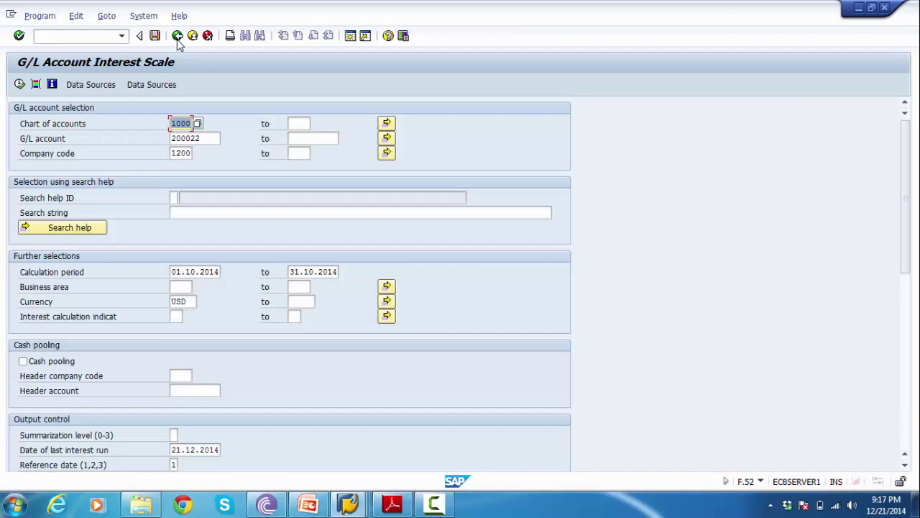
pyautogui.moveTo(207, 138); pyautogui.dragTo(167, 138)
pyautogui.click(168, 137)
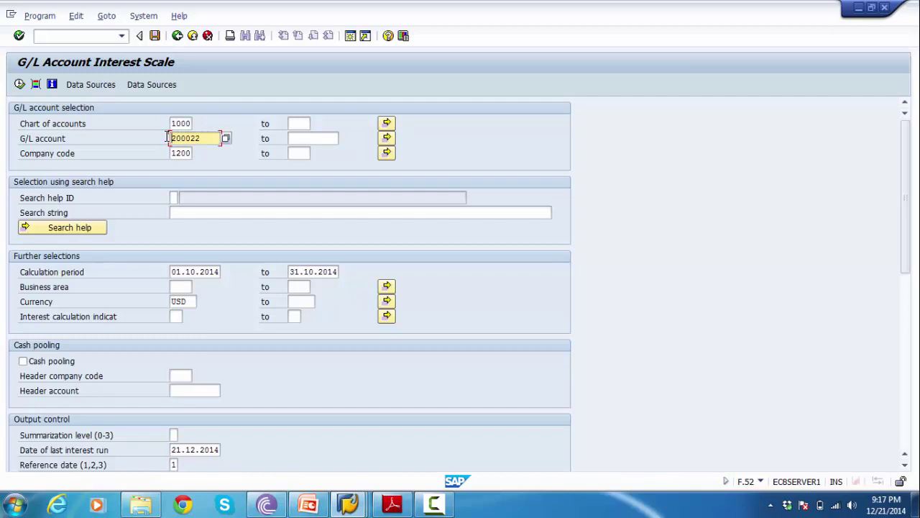
pyautogui.moveTo(203, 138); pyautogui.dragTo(169, 138)
pyautogui.click(348, 504)
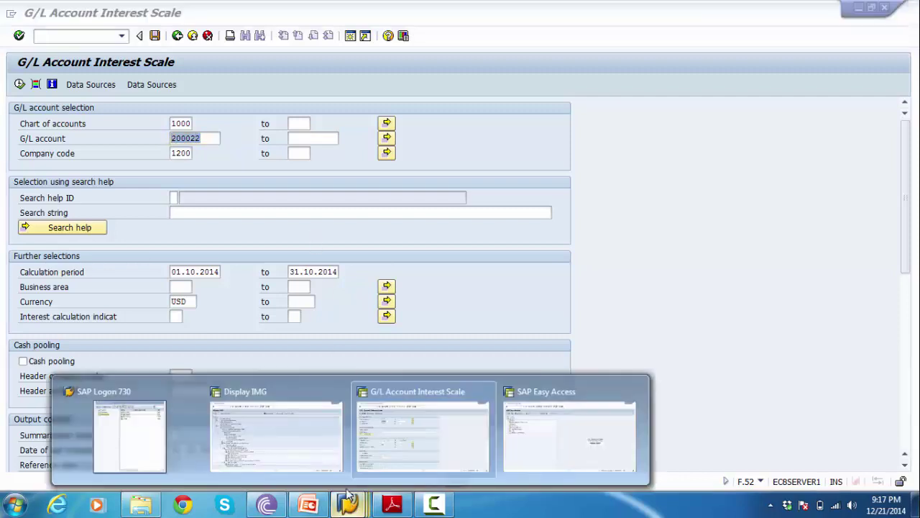
pyautogui.click(421, 429)
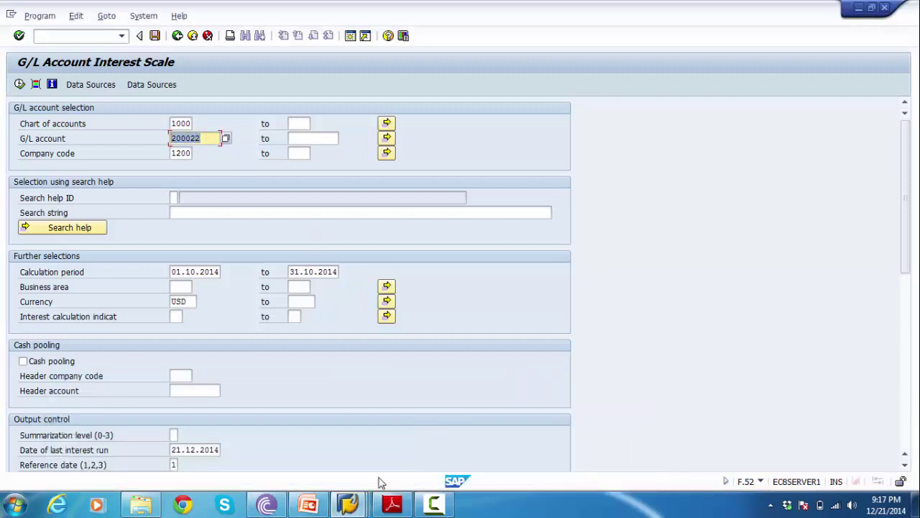
# - Display G/L account 200022 with transaction fs10
pyautogui.click(348, 504)
pyautogui.click(526, 424)
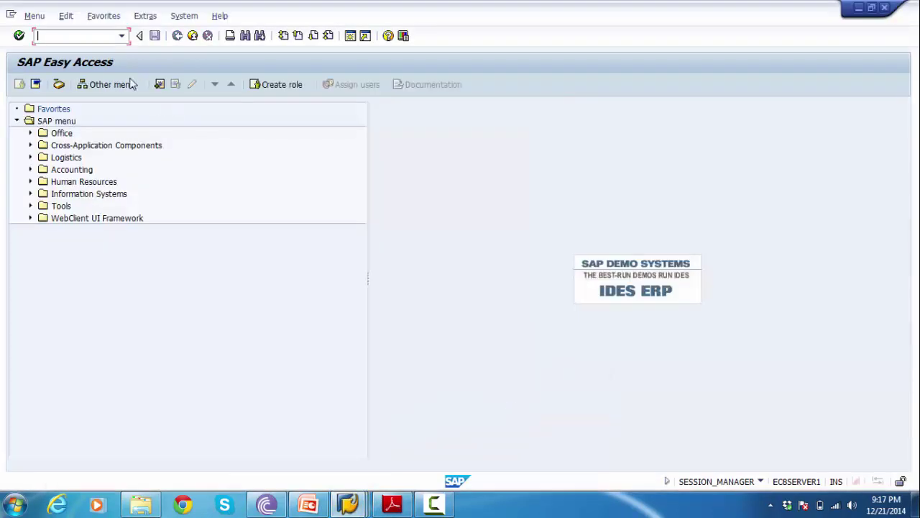
pyautogui.write('fs10')
pyautogui.press('Return')
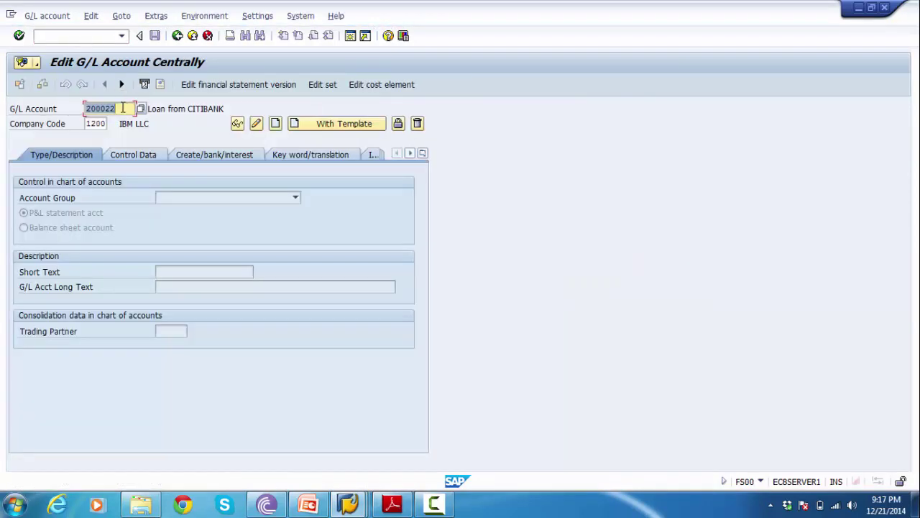
pyautogui.click(123, 107)
pyautogui.press('Return')
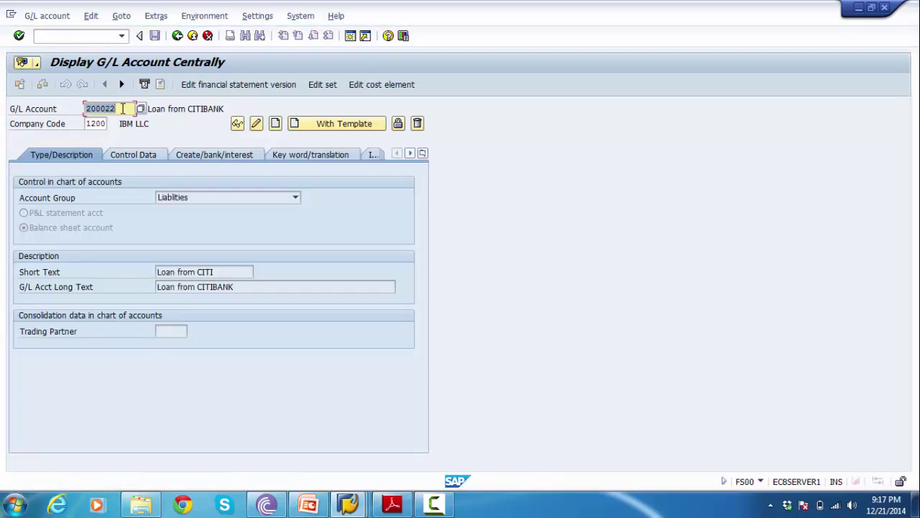
# - View the account's bank/interest settings and switch the account into change mode
pyautogui.click(210, 148)
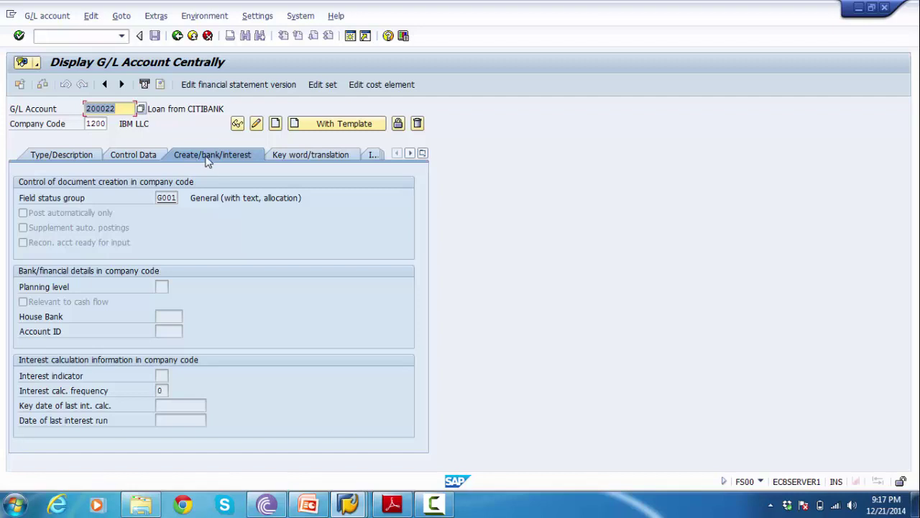
pyautogui.click(56, 380)
pyautogui.click(166, 375)
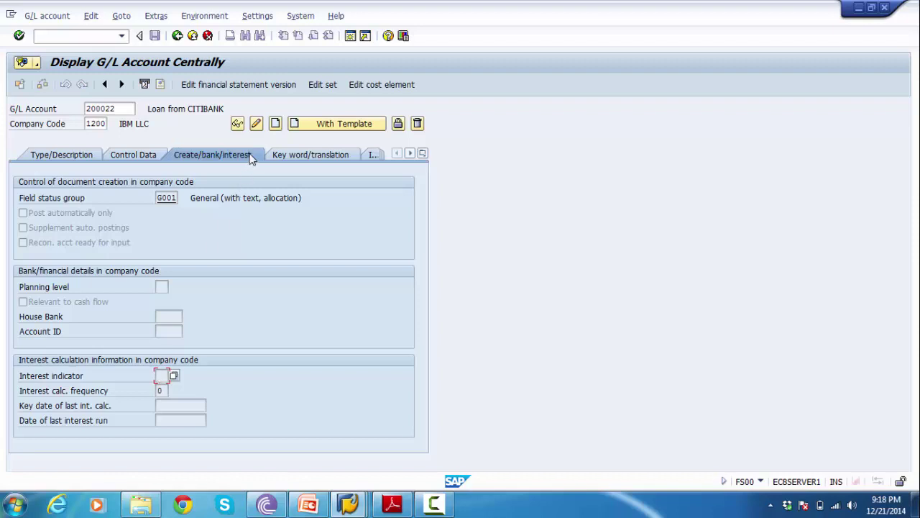
pyautogui.click(257, 126)
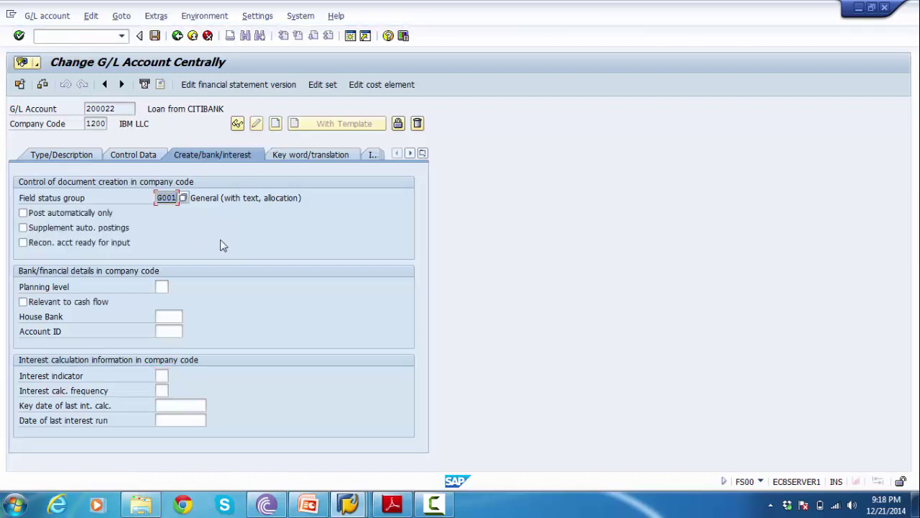
# - Set interest indicator 20 and a 1-month interest calculation frequency (01)
pyautogui.click(163, 376)
pyautogui.write('20')
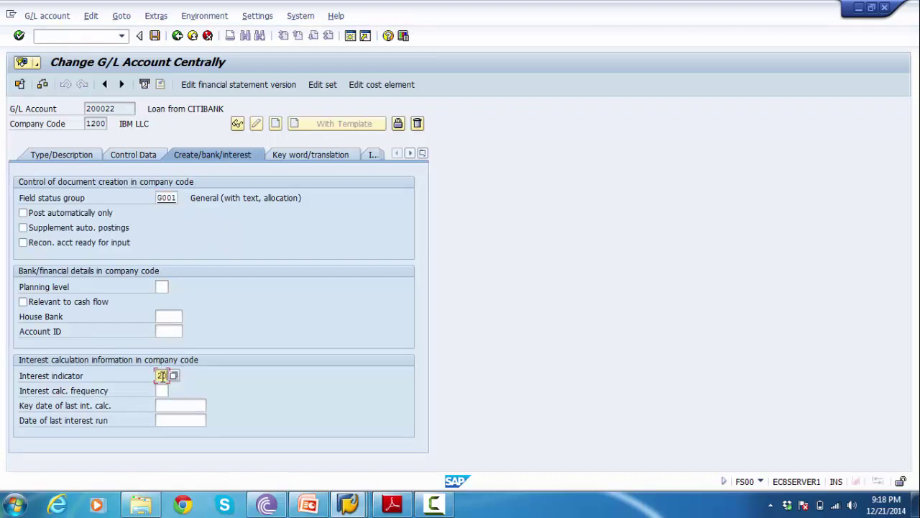
pyautogui.press('Tab')
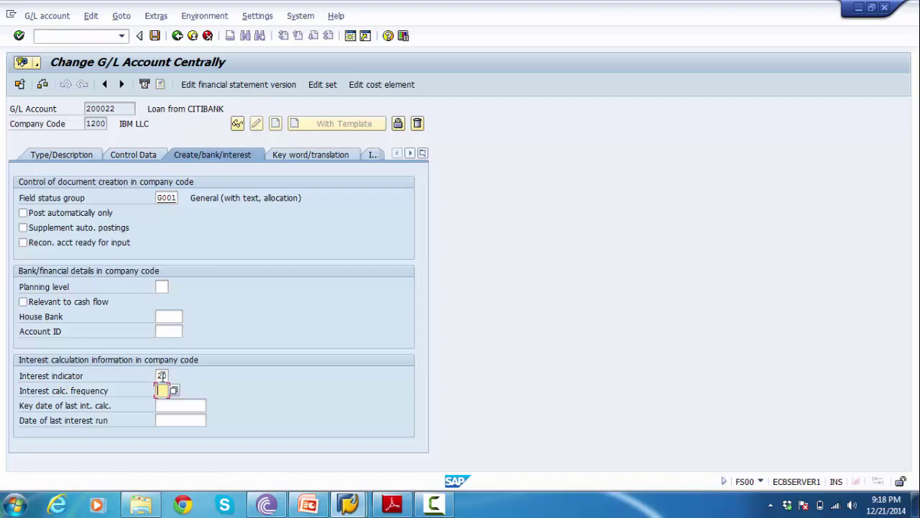
pyautogui.press('Return')
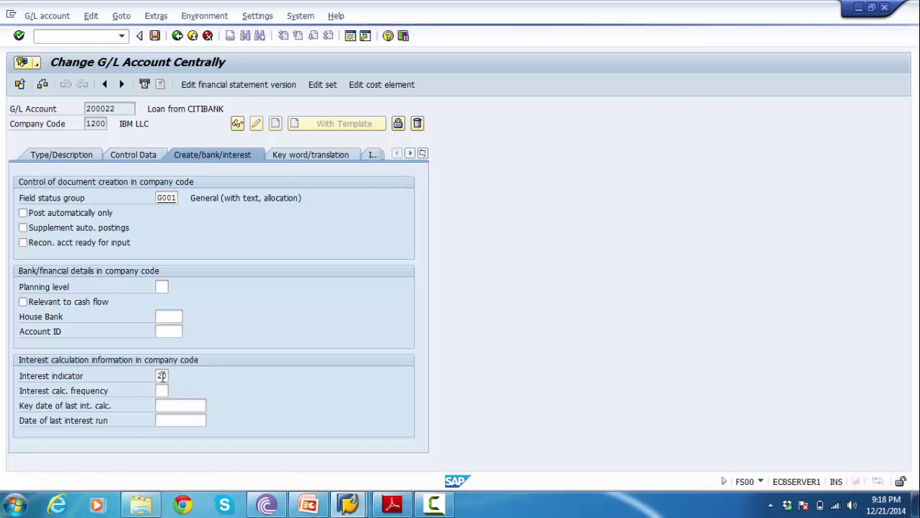
pyautogui.press('F4')
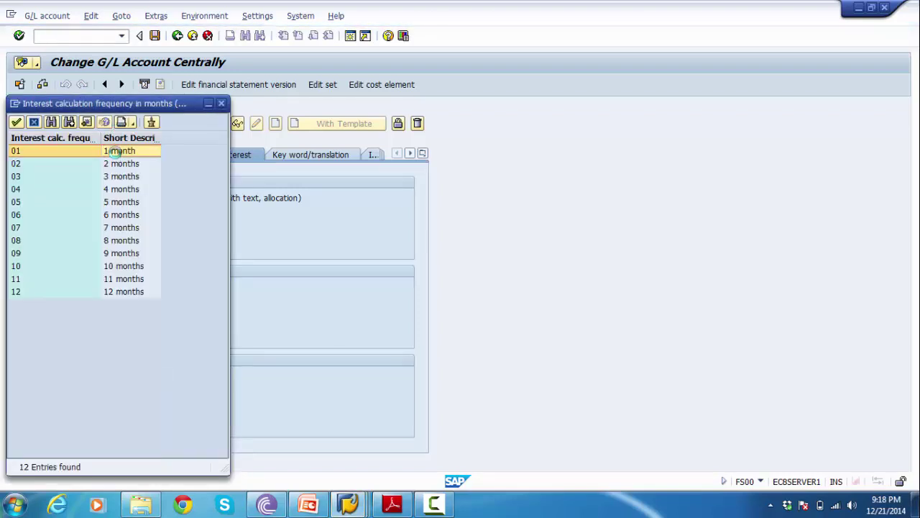
pyautogui.doubleClick(115, 151)
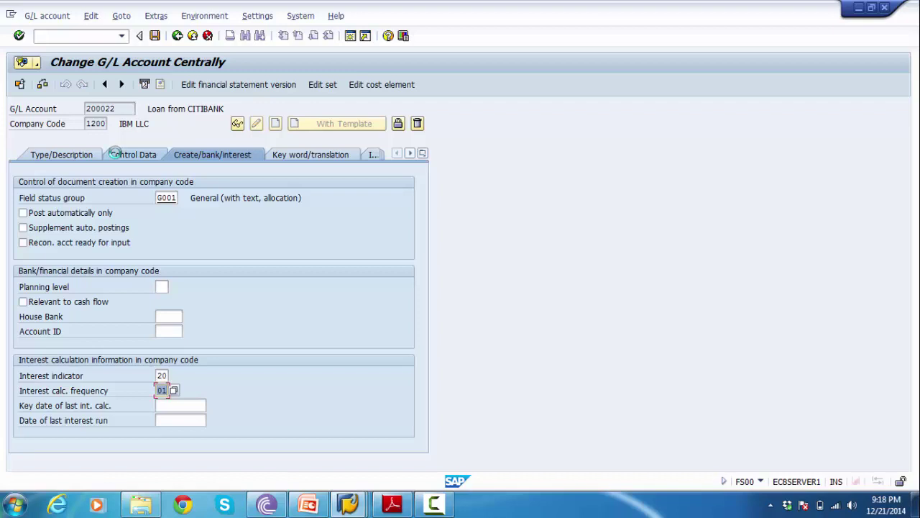
# - Save account 200022's interest settings and acknowledge the warnings
pyautogui.click(162, 374)
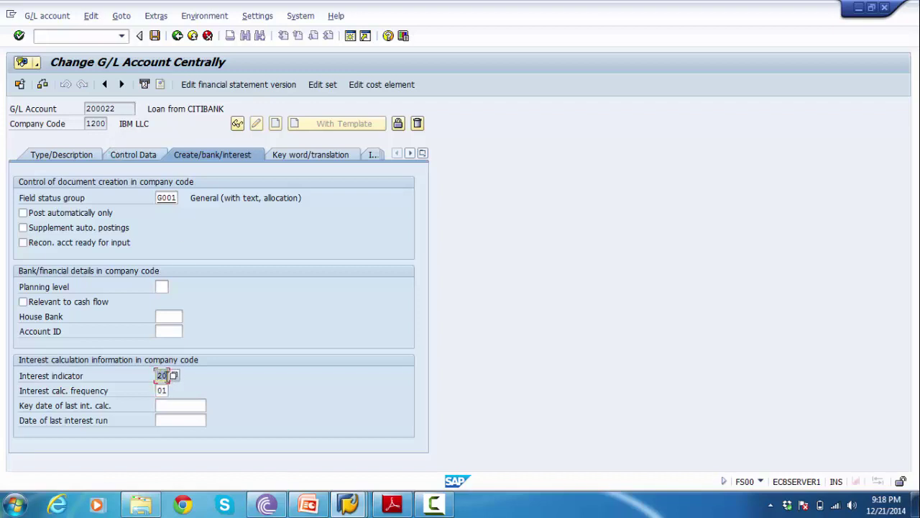
pyautogui.moveTo(153, 374); pyautogui.dragTo(174, 379)
pyautogui.click(155, 36)
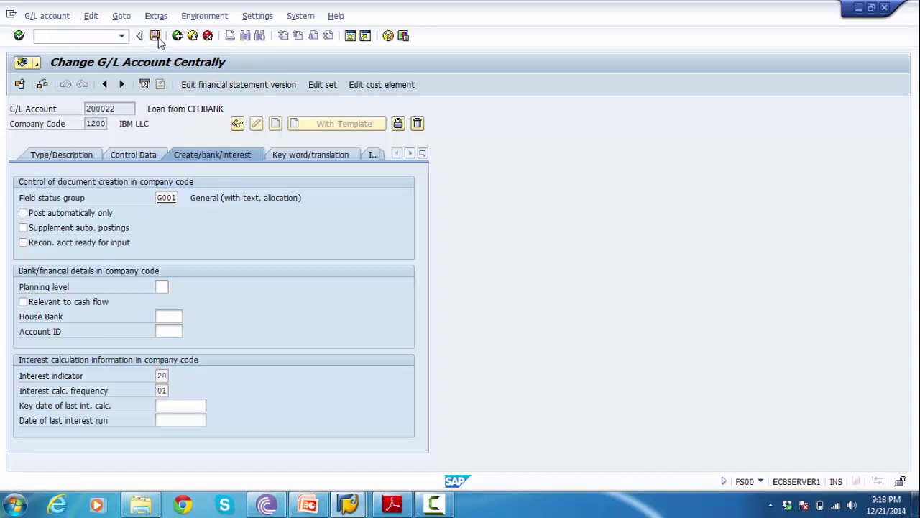
pyautogui.click(24, 272)
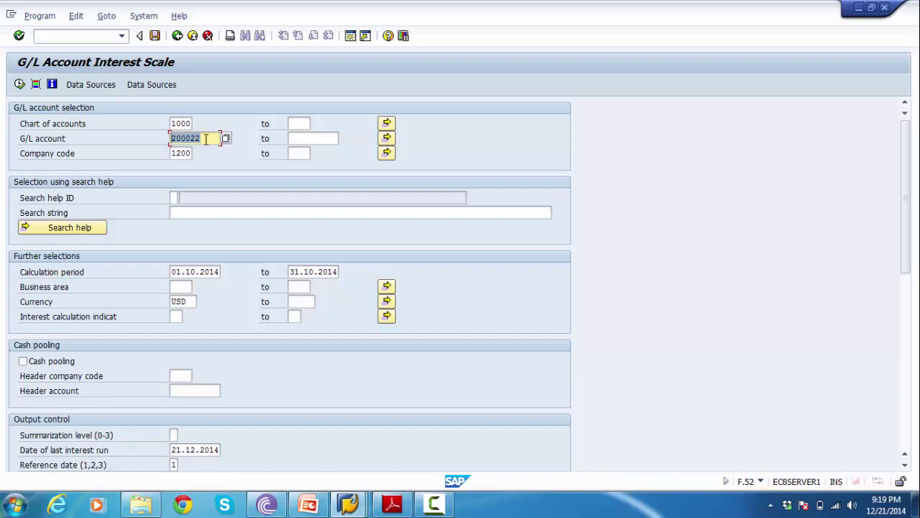
# - Execute the interest scale for account 200022 over 01.10.2014–31.10.2014
pyautogui.click(184, 274)
pyautogui.click(310, 279)
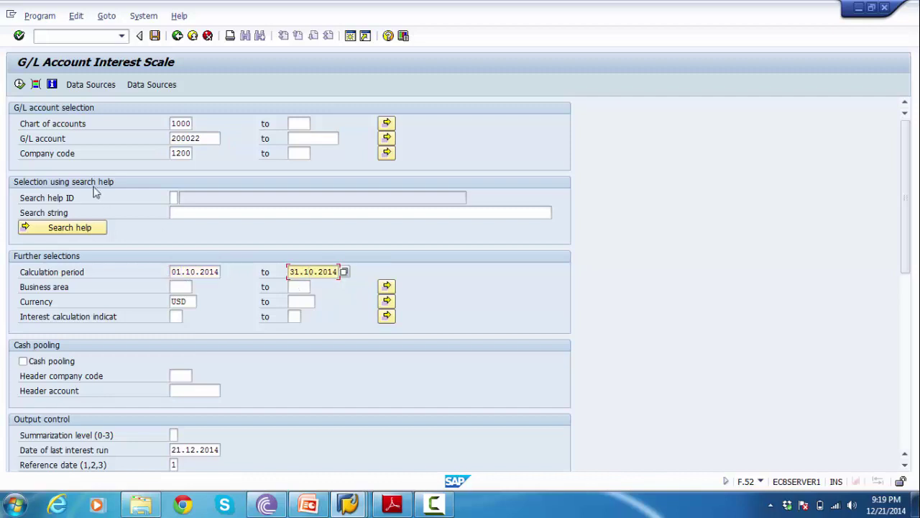
pyautogui.click(20, 85)
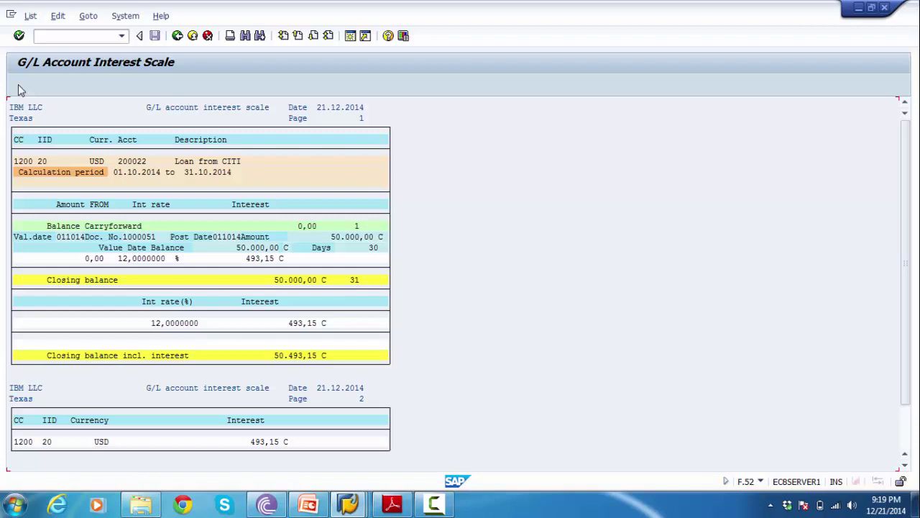
pyautogui.click(18, 144)
pyautogui.click(41, 162)
pyautogui.click(127, 143)
pyautogui.click(124, 164)
pyautogui.click(185, 165)
pyautogui.click(205, 164)
pyautogui.click(87, 176)
pyautogui.click(118, 176)
pyautogui.click(203, 176)
pyautogui.click(216, 177)
pyautogui.click(63, 238)
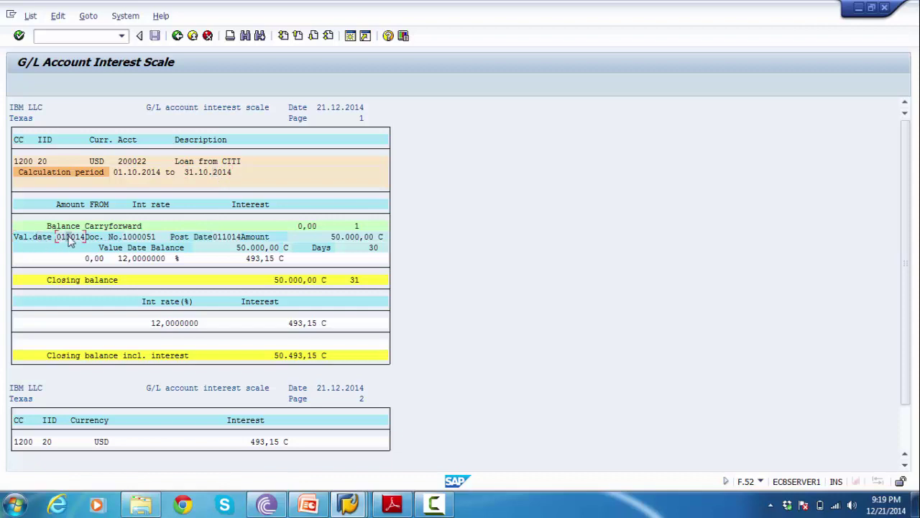
pyautogui.click(124, 238)
pyautogui.click(218, 238)
pyautogui.click(335, 241)
pyautogui.click(243, 250)
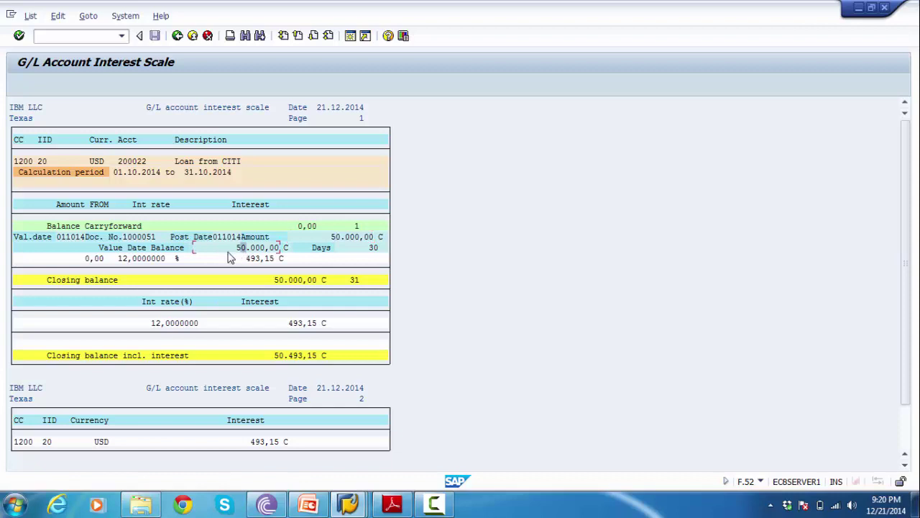
pyautogui.click(121, 259)
pyautogui.click(154, 259)
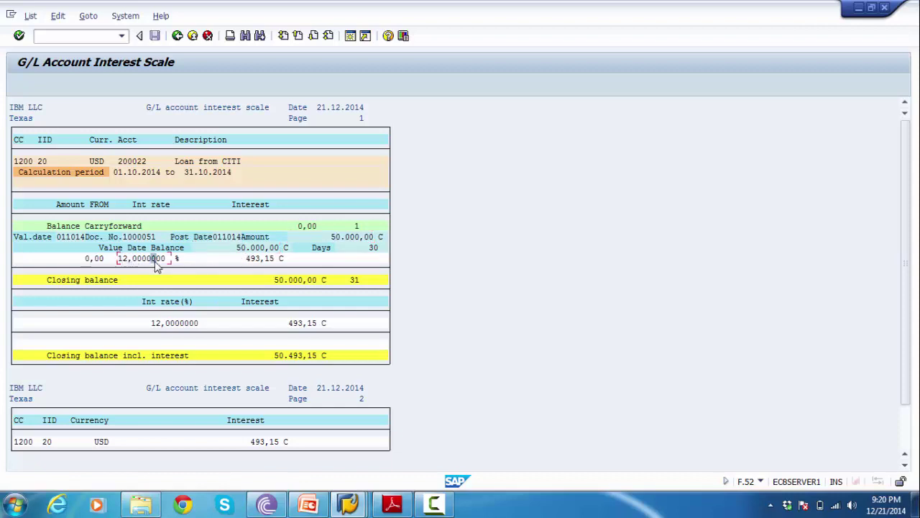
pyautogui.click(258, 260)
pyautogui.click(240, 259)
pyautogui.click(107, 281)
pyautogui.click(294, 281)
pyautogui.click(163, 302)
pyautogui.click(166, 324)
pyautogui.click(292, 326)
pyautogui.click(98, 361)
pyautogui.click(158, 357)
pyautogui.click(121, 163)
pyautogui.click(246, 421)
pyautogui.click(33, 389)
pyautogui.click(20, 399)
pyautogui.moveTo(904, 407); pyautogui.dragTo(904, 446)
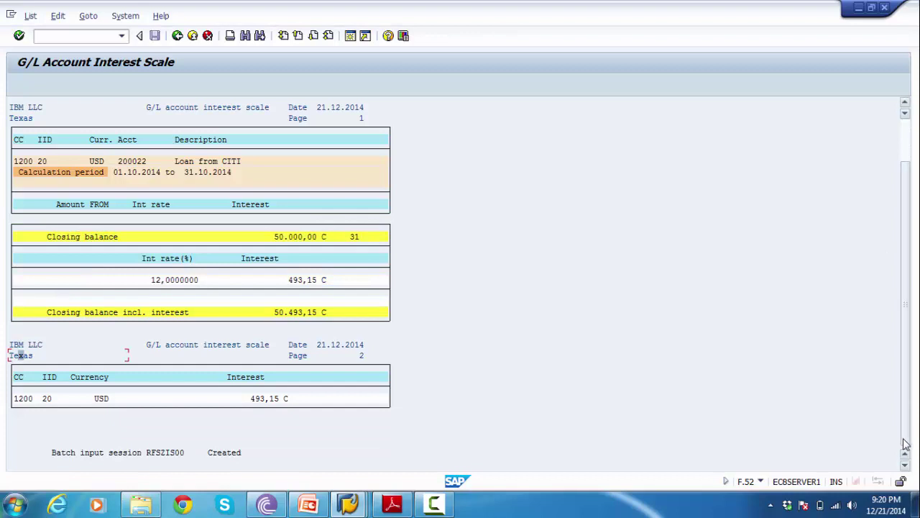
pyautogui.moveTo(905, 430); pyautogui.dragTo(905, 277)
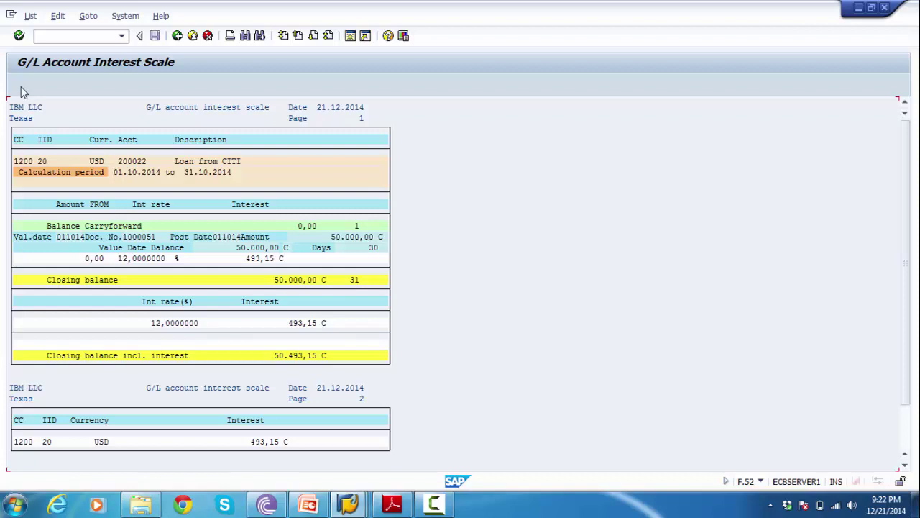
pyautogui.click(322, 249)
pyautogui.click(373, 248)
pyautogui.click(354, 249)
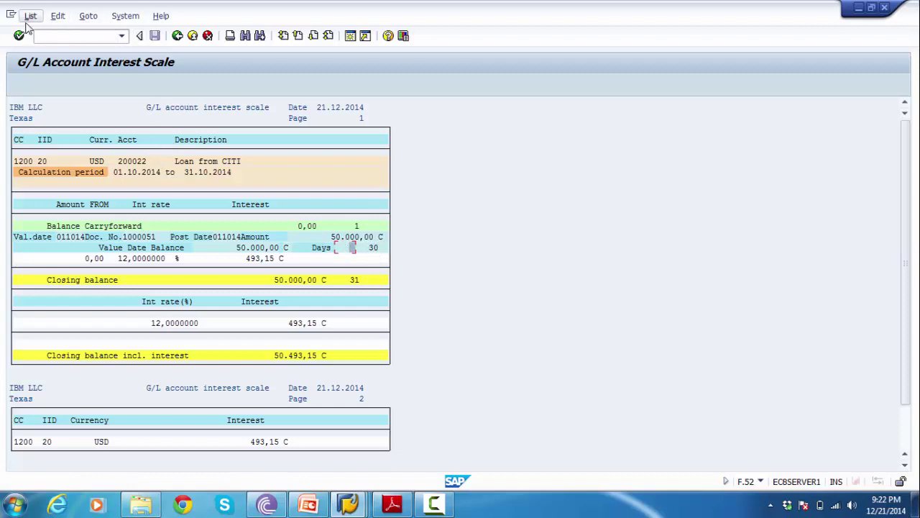
# - Go to System > Services > Batch input > Sessions to list the sessions
pyautogui.click(125, 16)
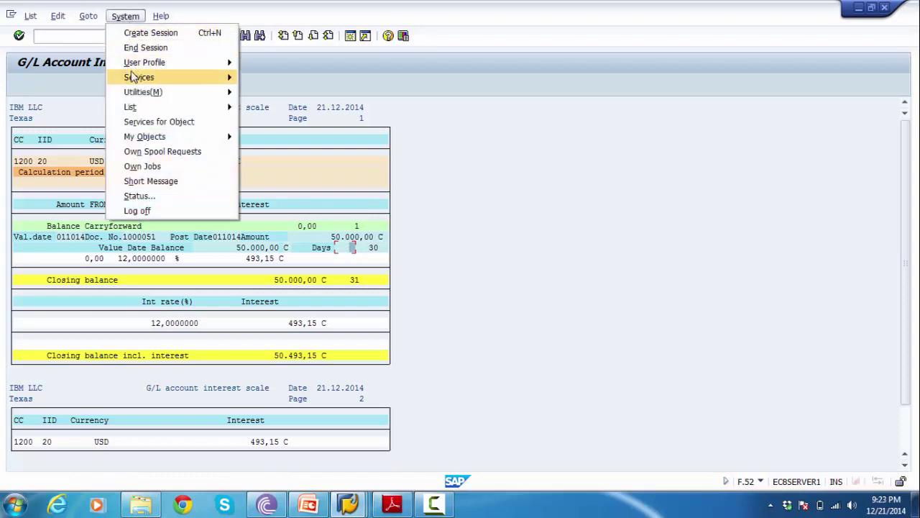
pyautogui.moveTo(135, 77)
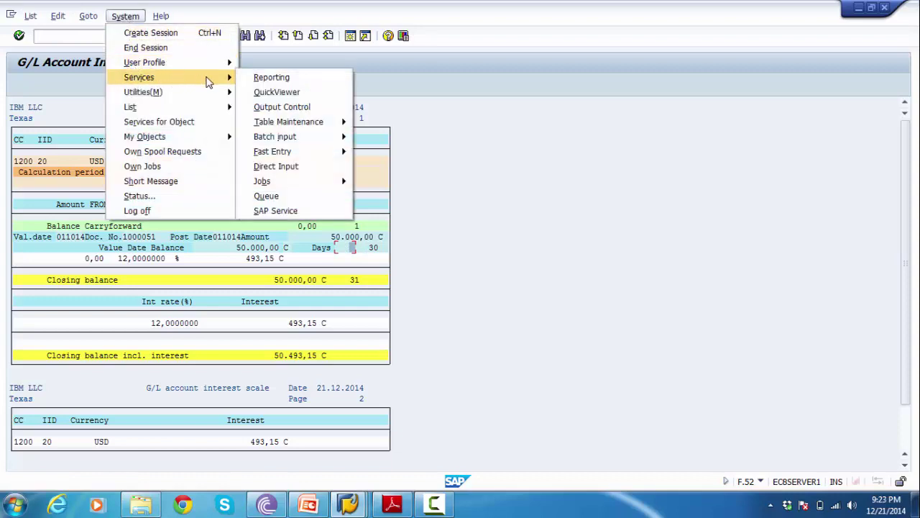
pyautogui.moveTo(270, 138)
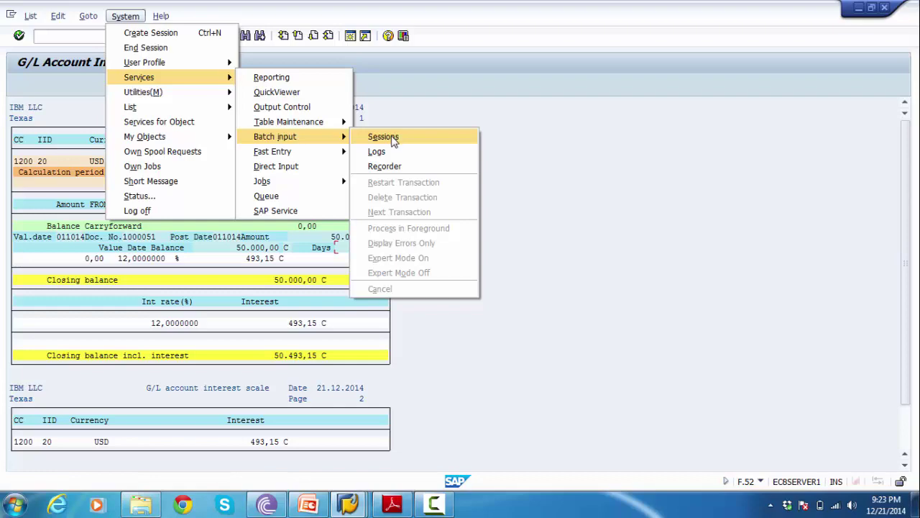
pyautogui.click(384, 136)
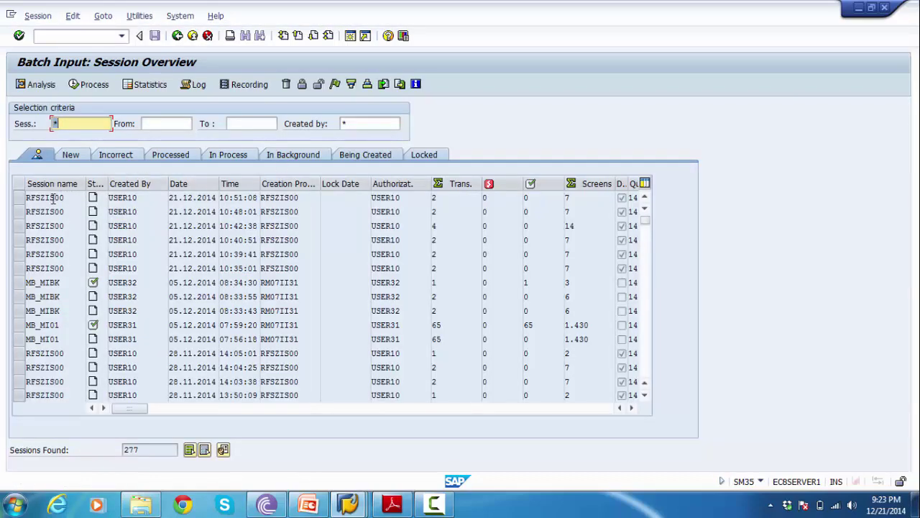
# - Process the newest RFSZIS00 session with 'Display errors only'
pyautogui.click(48, 225)
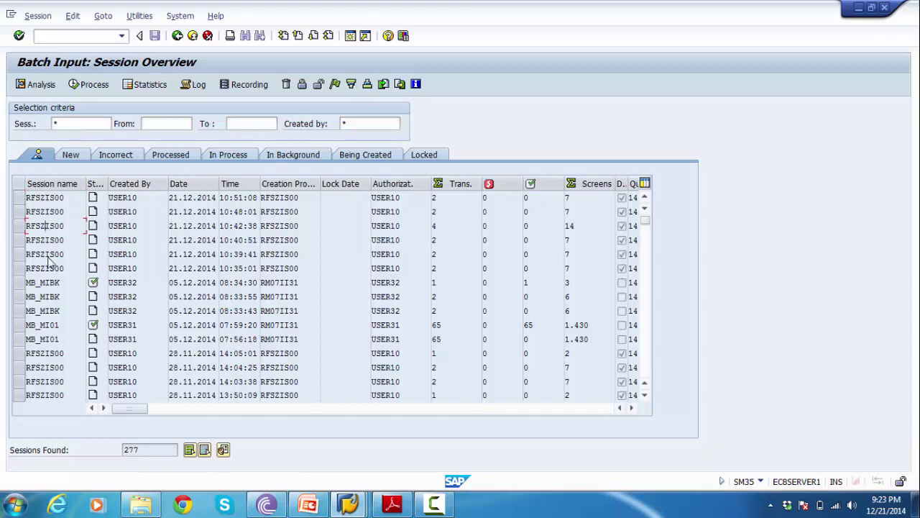
pyautogui.click(20, 198)
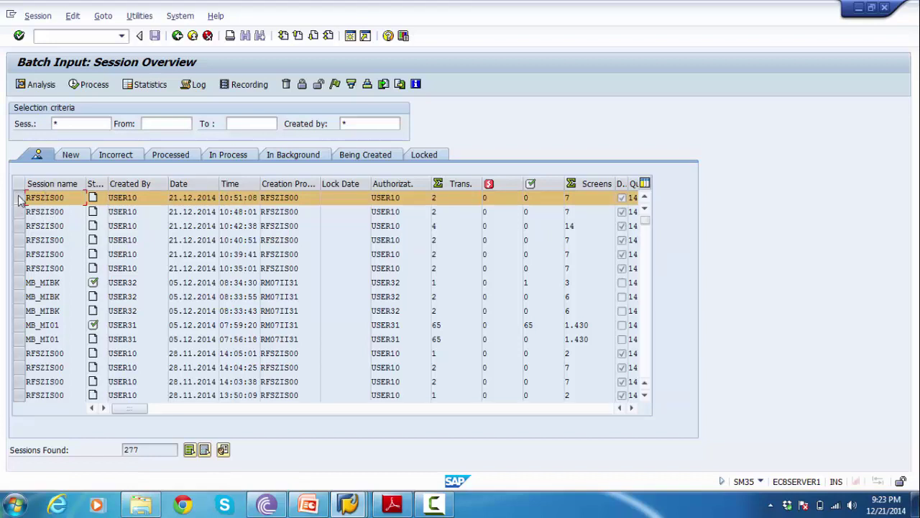
pyautogui.click(20, 199)
pyautogui.click(21, 199)
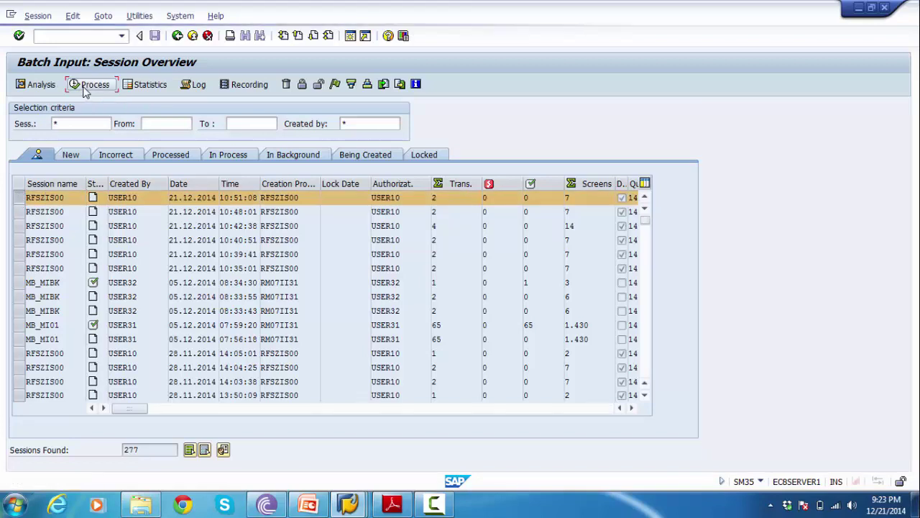
pyautogui.click(86, 88)
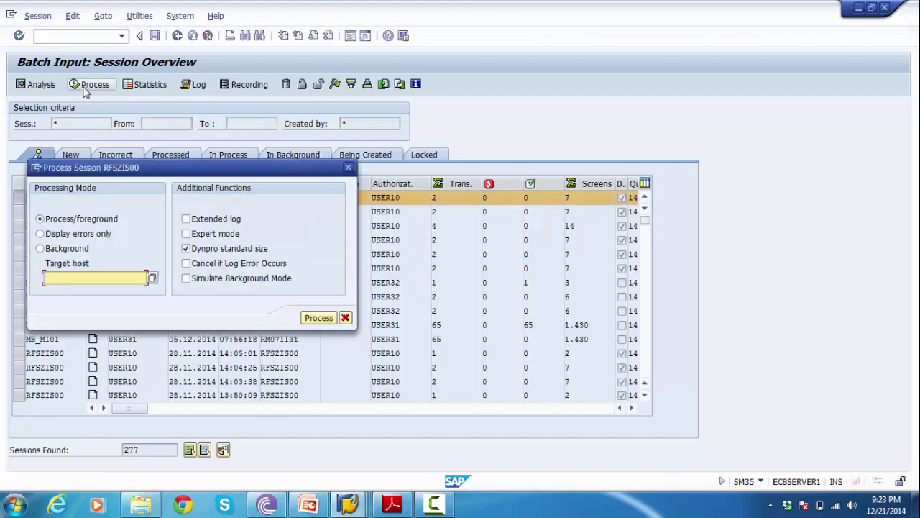
pyautogui.click(64, 237)
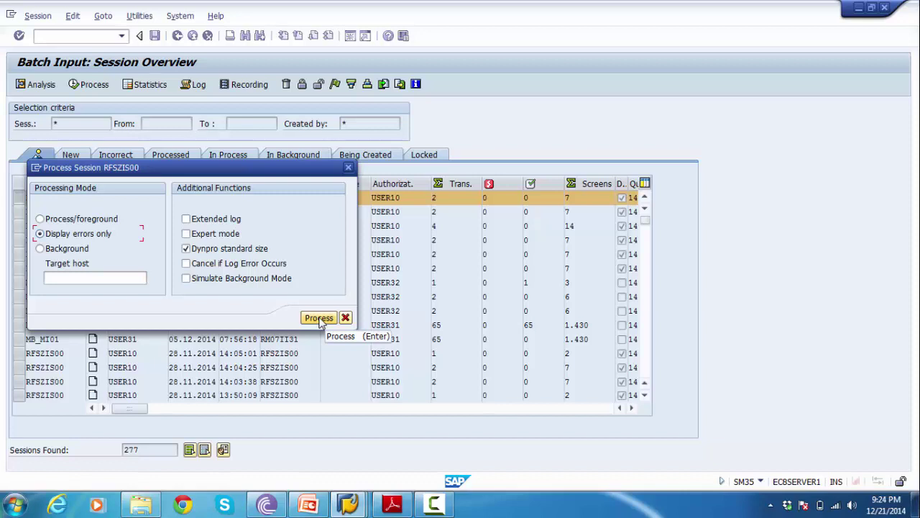
pyautogui.click(320, 319)
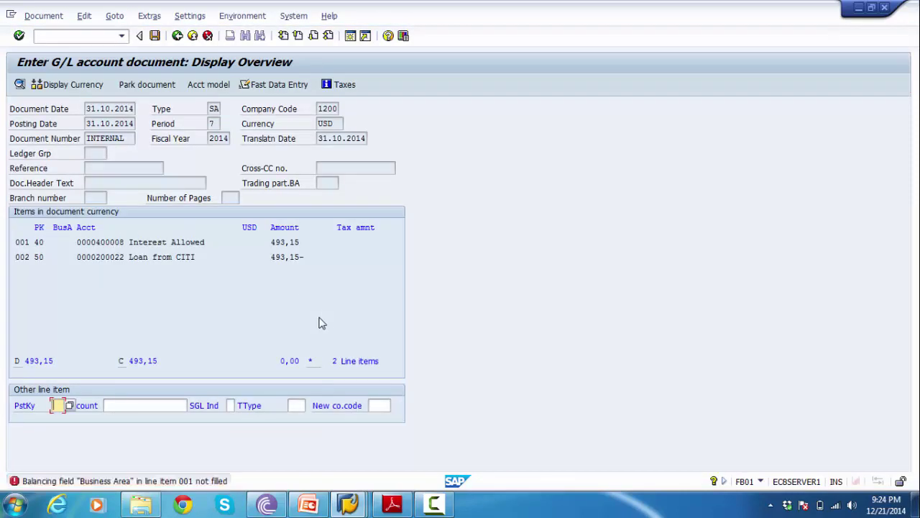
# - Give line item 001 business area 1210 in its coding block
pyautogui.press('Return')
pyautogui.doubleClick(136, 244)
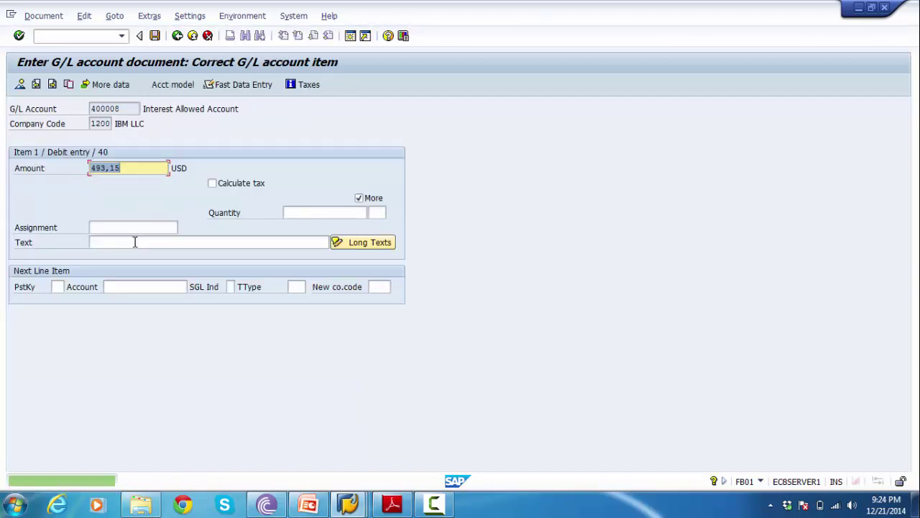
pyautogui.click(170, 84)
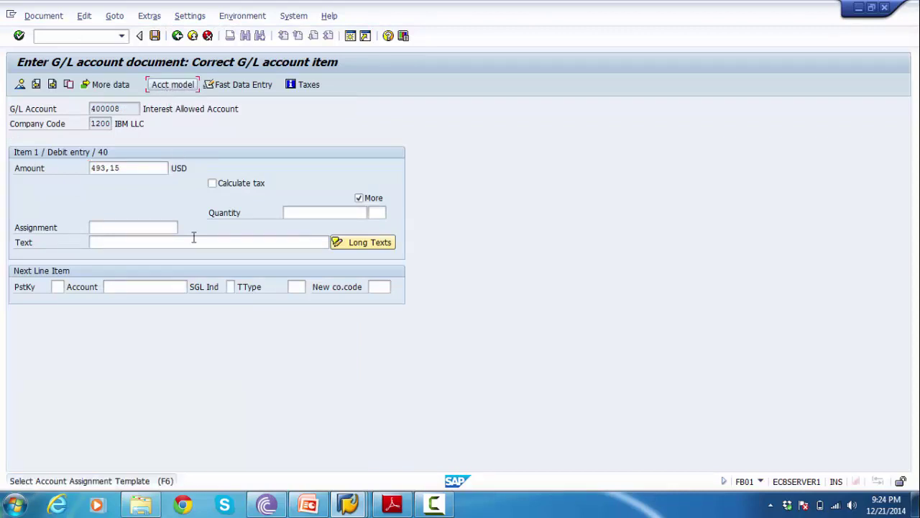
pyautogui.click(164, 84)
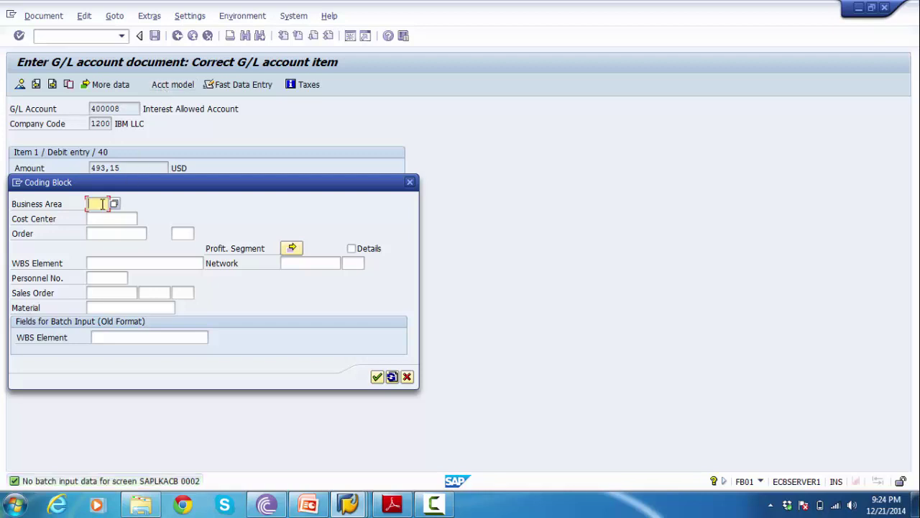
pyautogui.click(115, 206)
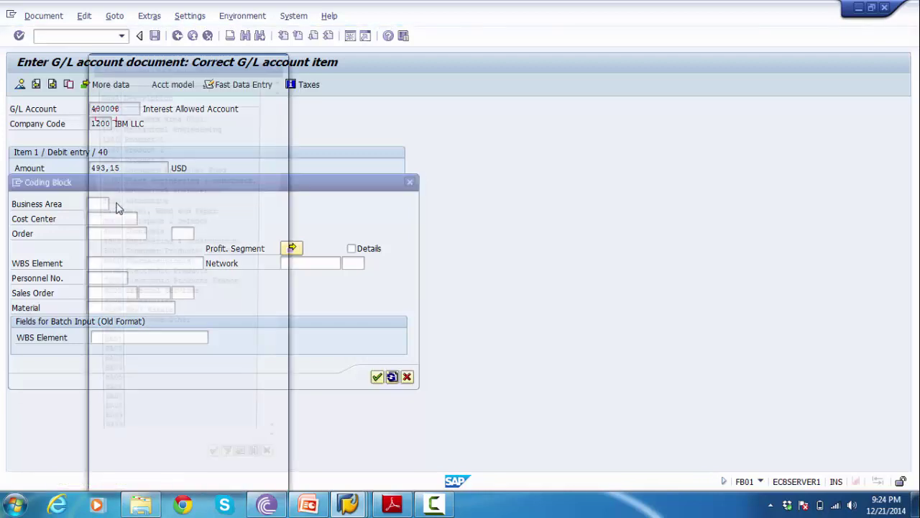
pyautogui.doubleClick(124, 140)
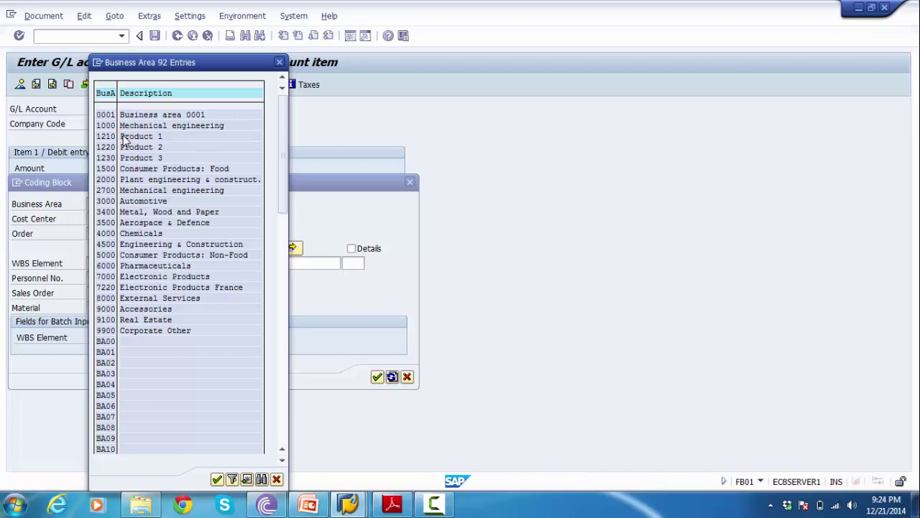
pyautogui.click(377, 377)
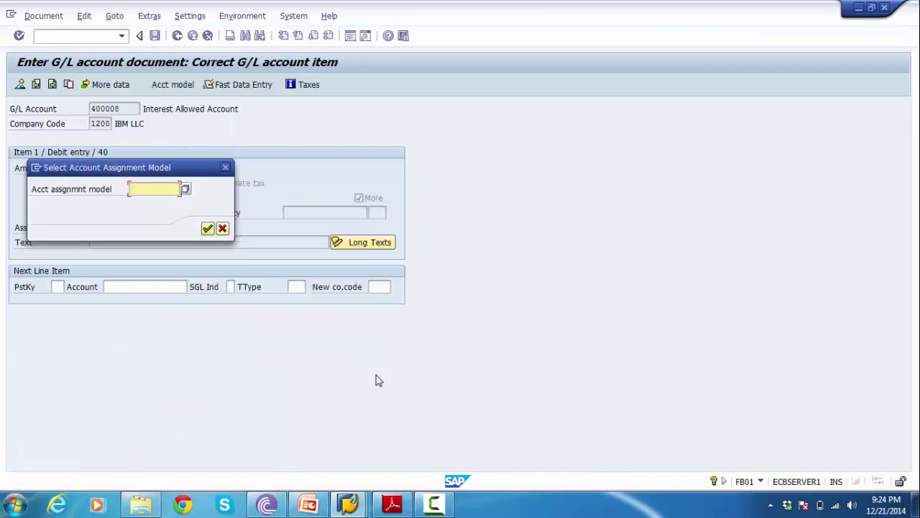
# - Dismiss the account assignment model prompt without choosing a model
pyautogui.click(207, 229)
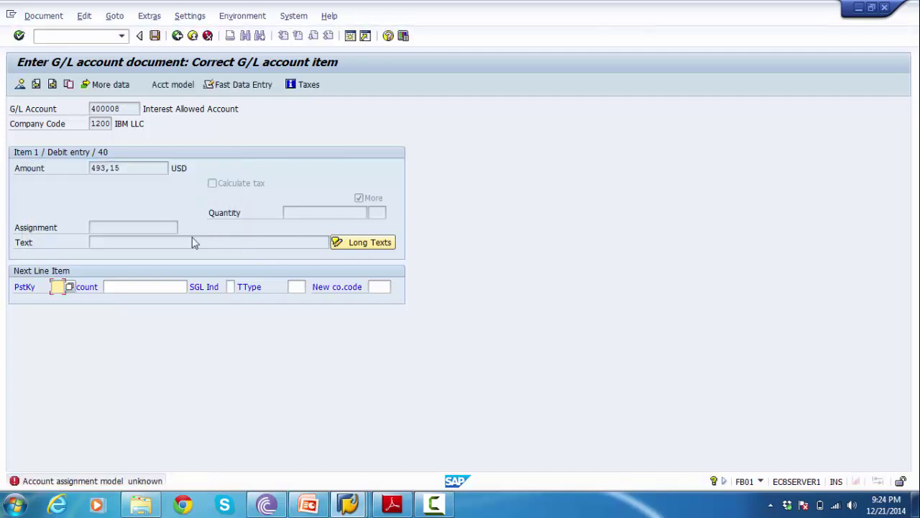
pyautogui.click(144, 237)
pyautogui.press('Return')
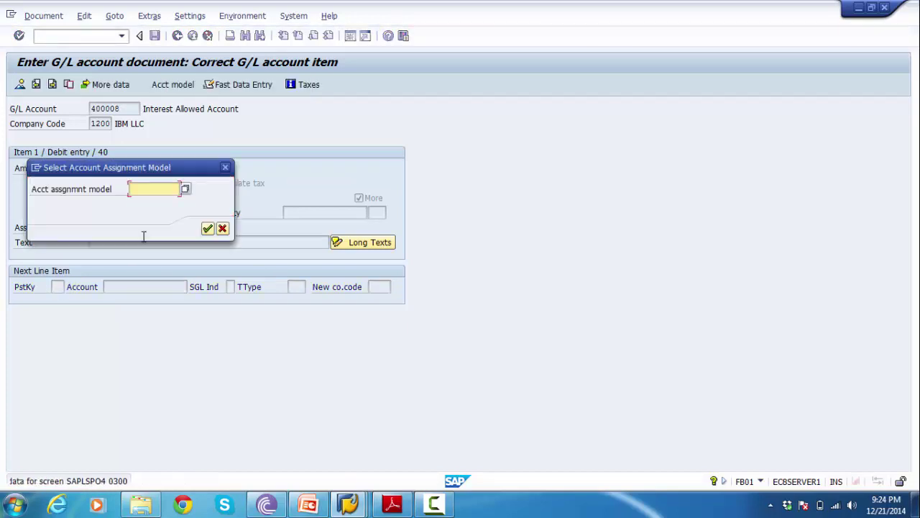
pyautogui.click(185, 190)
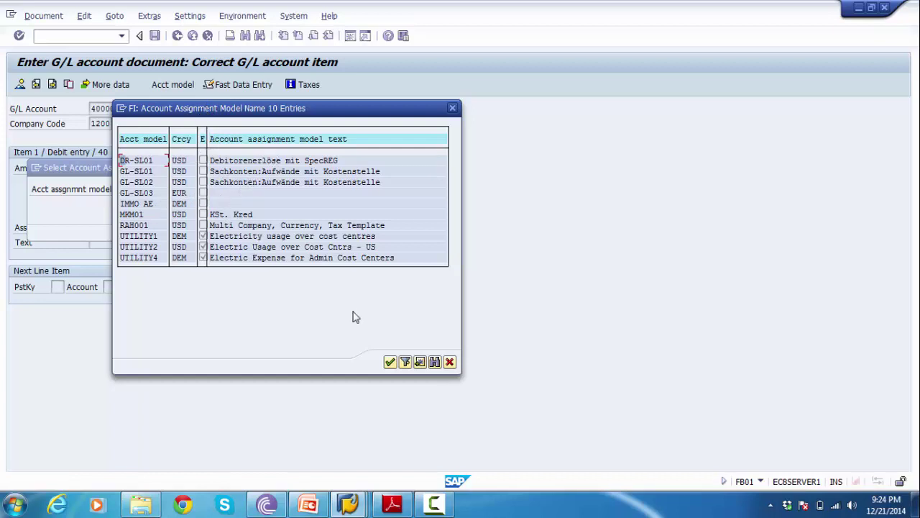
pyautogui.click(449, 362)
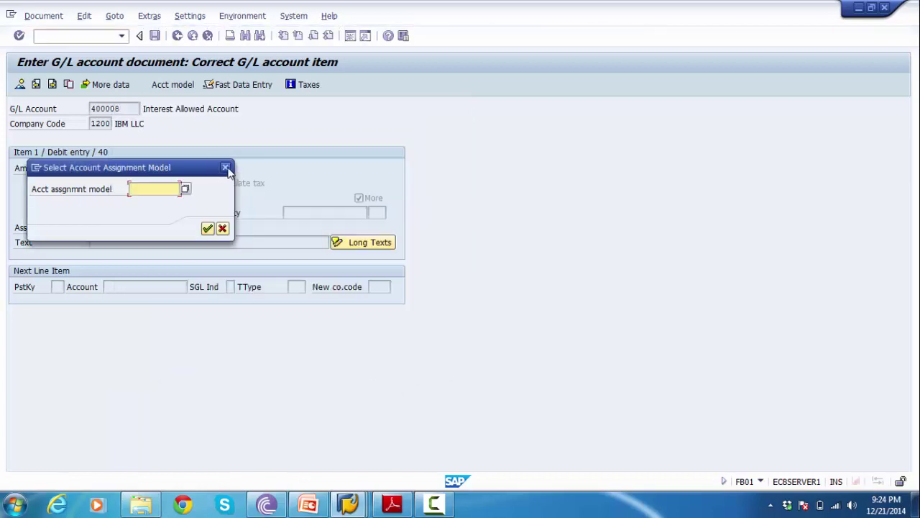
pyautogui.click(226, 169)
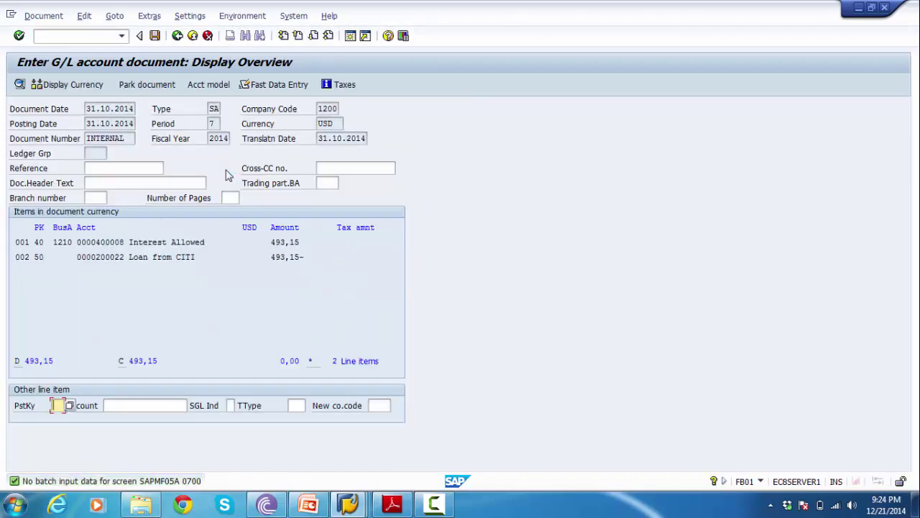
# - Check the 493,15 Interest Allowed line for 400008 and the loan line 200022, then post
pyautogui.click(149, 243)
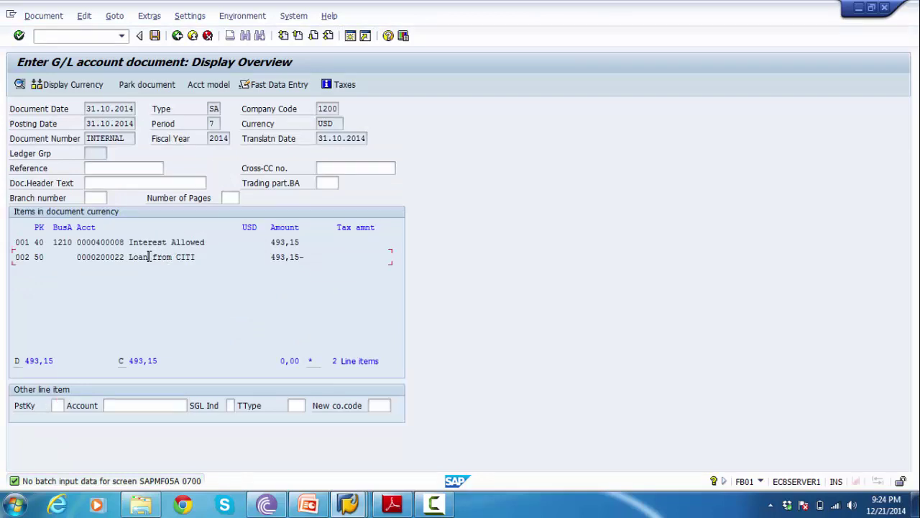
pyautogui.moveTo(110, 244); pyautogui.dragTo(302, 248)
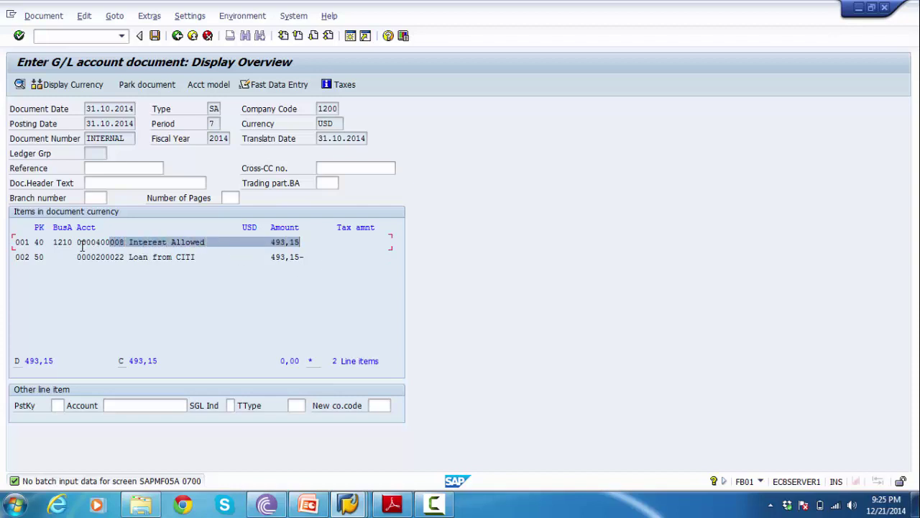
pyautogui.moveTo(130, 244); pyautogui.dragTo(319, 241)
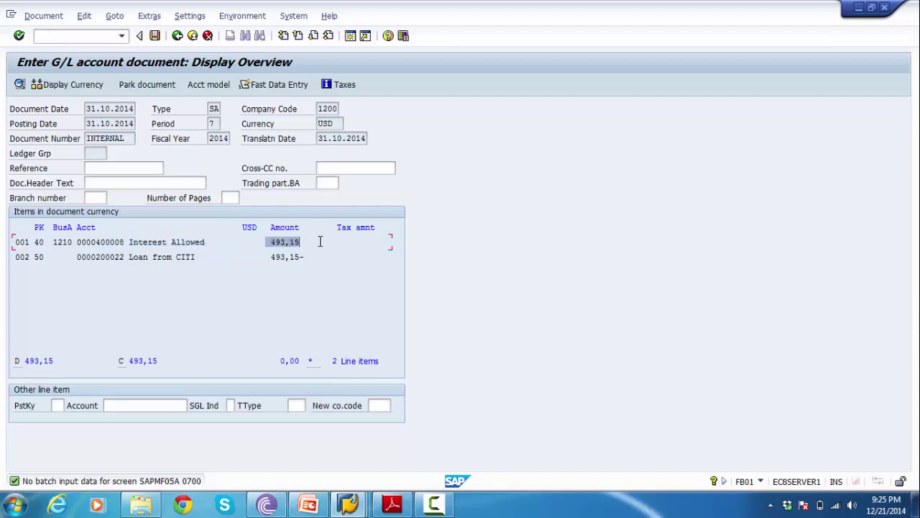
pyautogui.moveTo(126, 257); pyautogui.dragTo(313, 257)
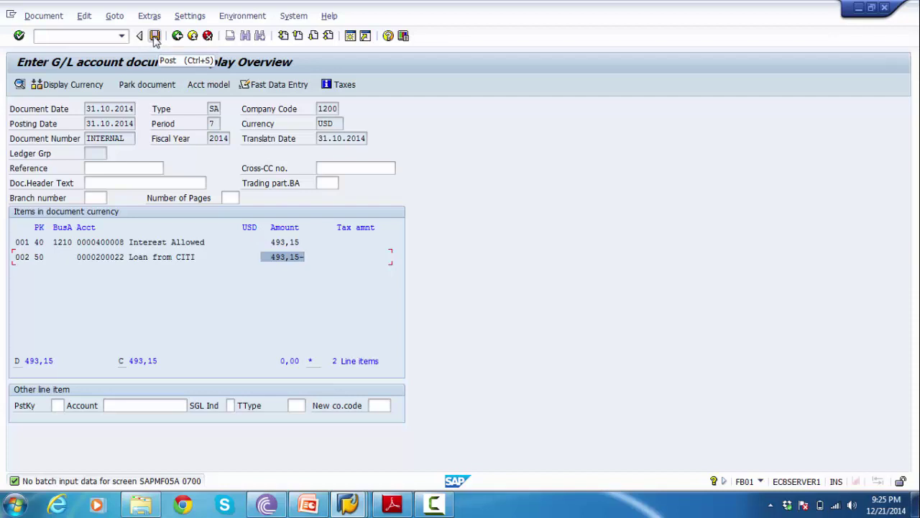
pyautogui.click(155, 38)
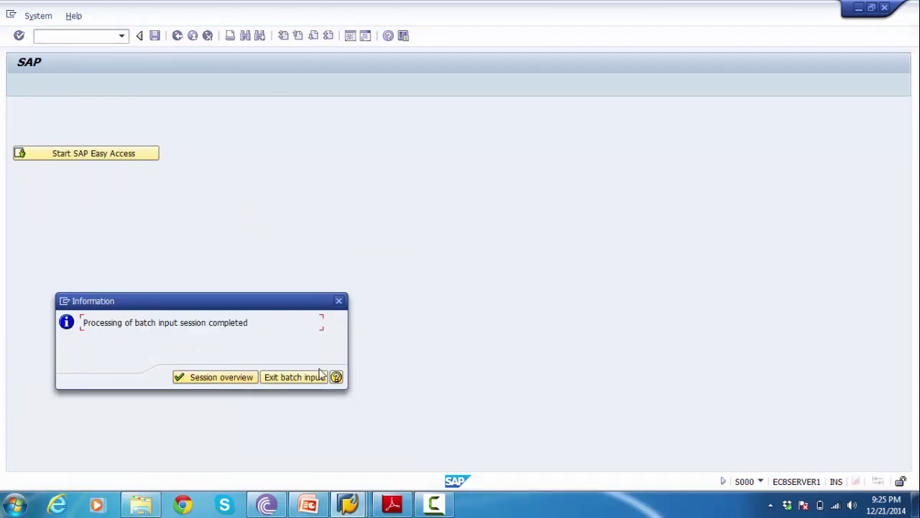
# - Exit the completed RFSZIS00 batch input session and bring up the Unit Testing slide
pyautogui.click(292, 378)
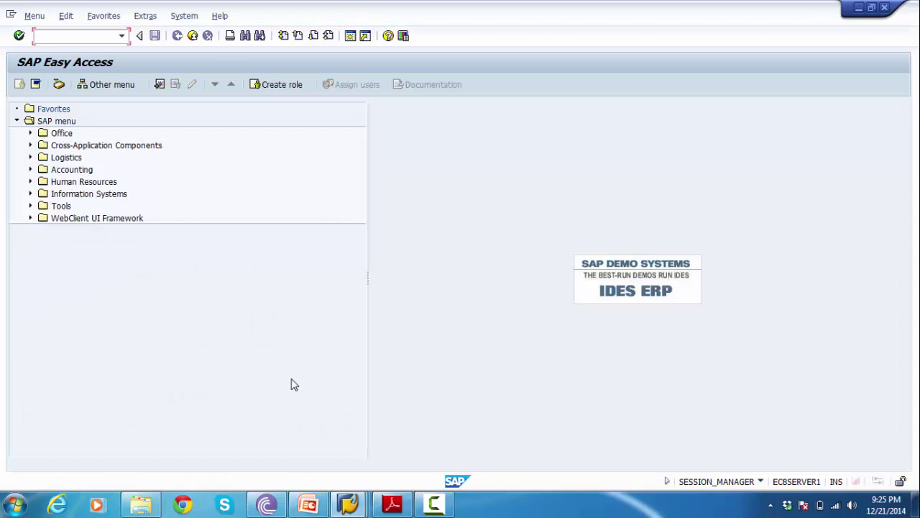
pyautogui.click(310, 507)
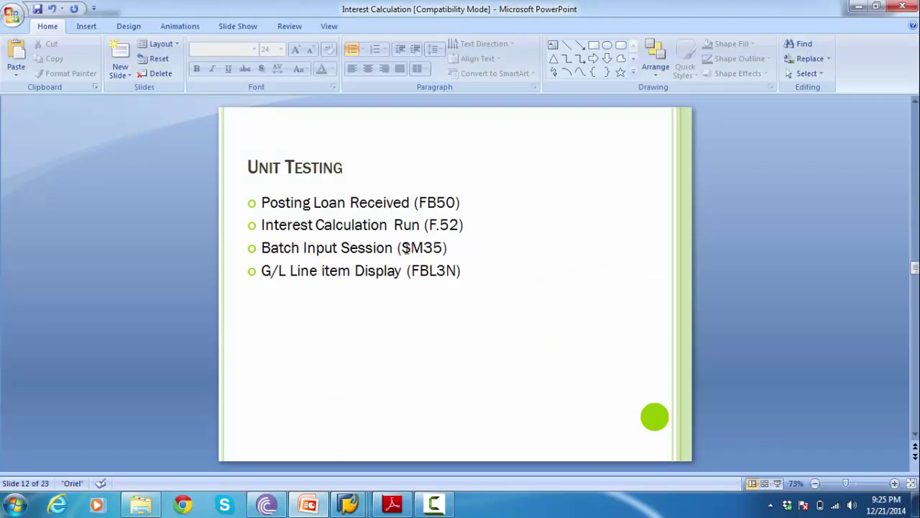
# - Highlight SM35 on the Unit Testing slide, then return to SAP Easy Access
pyautogui.moveTo(402, 249); pyautogui.dragTo(444, 249)
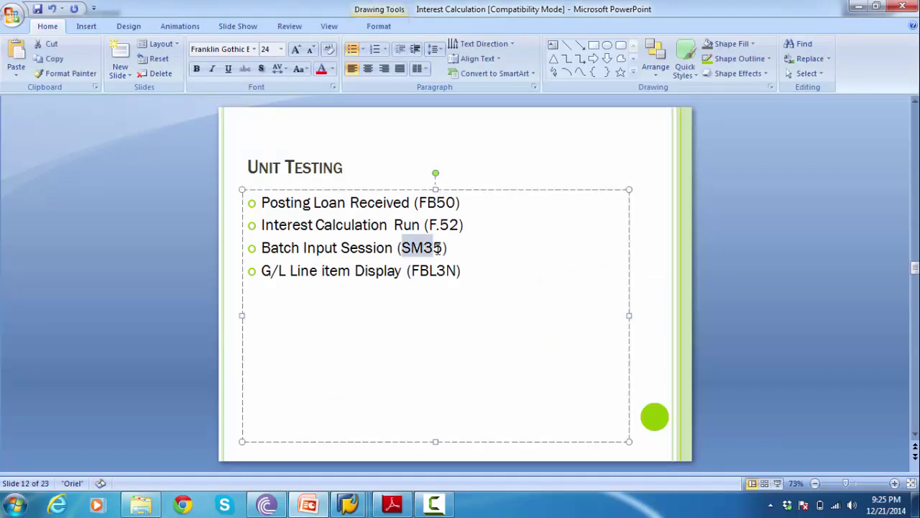
pyautogui.click(166, 240)
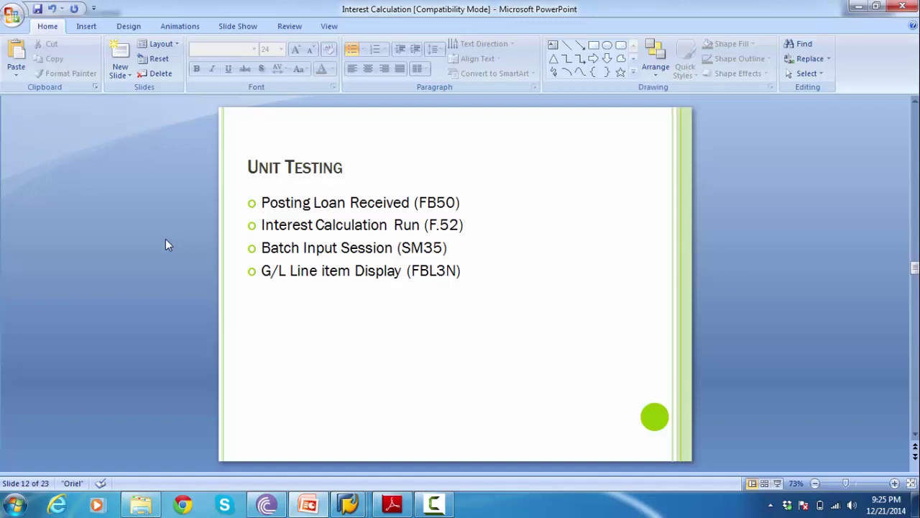
pyautogui.hotkey('alt', 'Tab')
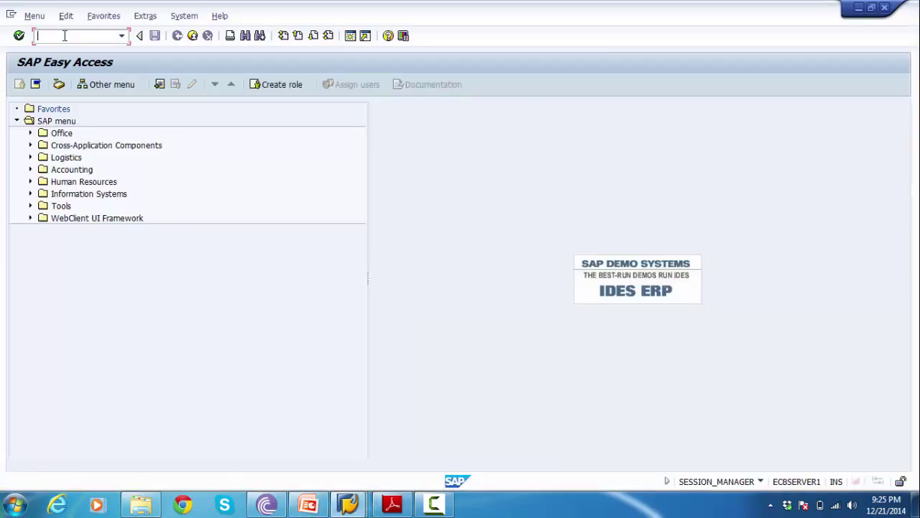
# - Start FBL3N and open multiple selection for the G/L account field
pyautogui.write('FBL3N')
pyautogui.press('Return')
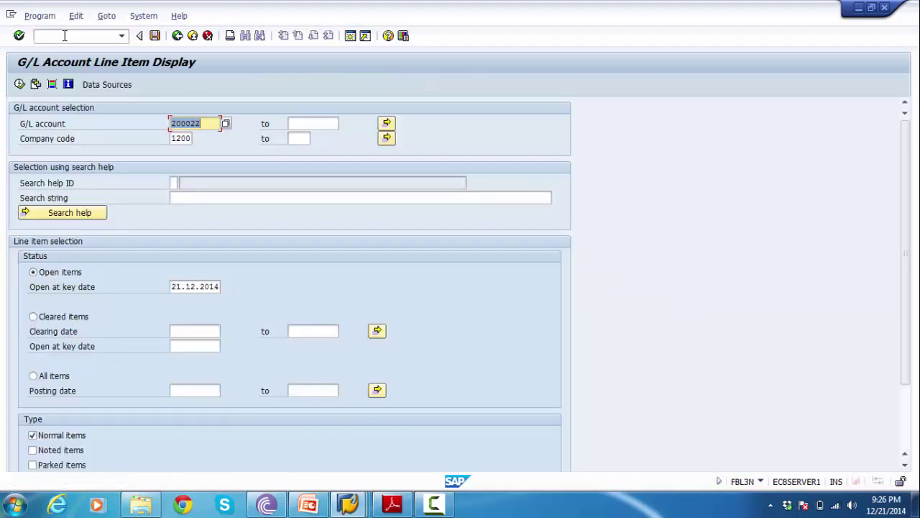
pyautogui.click(386, 124)
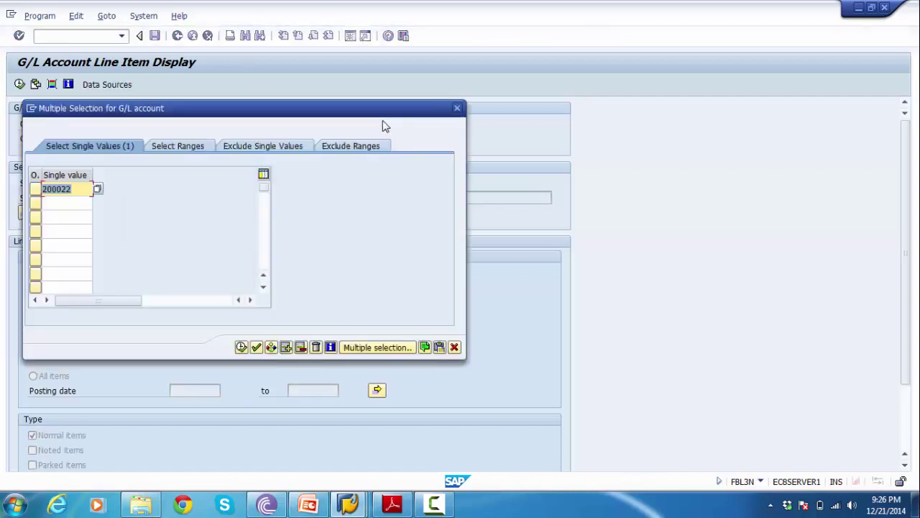
pyautogui.press('Down')
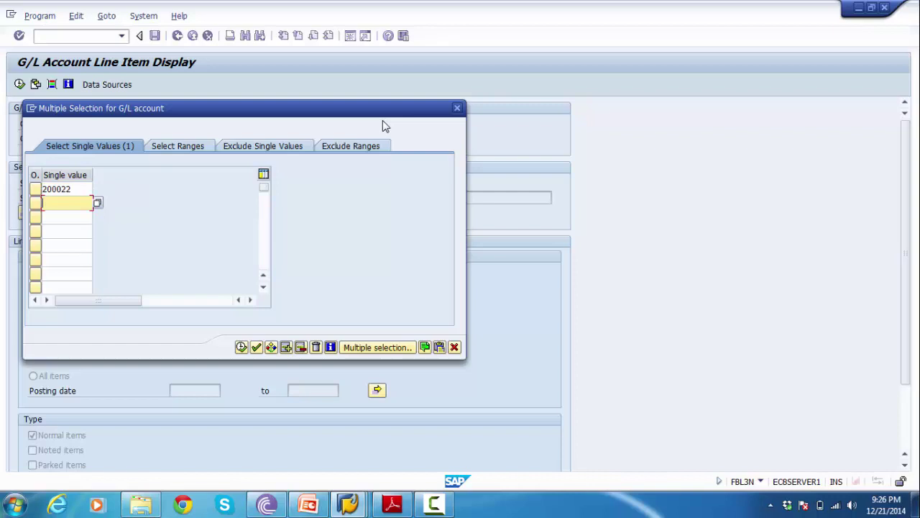
# - Add 400008 beneath 200022, copy both values into the selection, and execute
pyautogui.press('BackSpace')
pyautogui.press('Down')
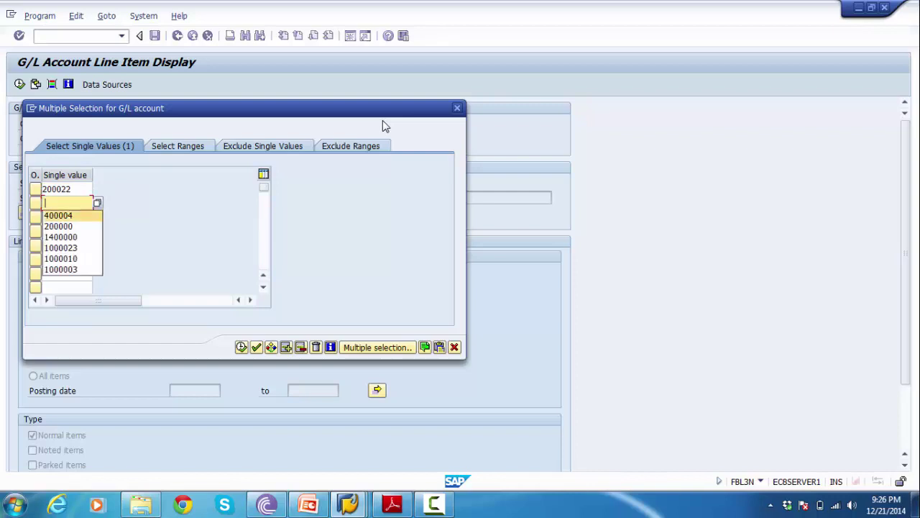
pyautogui.press('Return')
pyautogui.press('BackSpace')
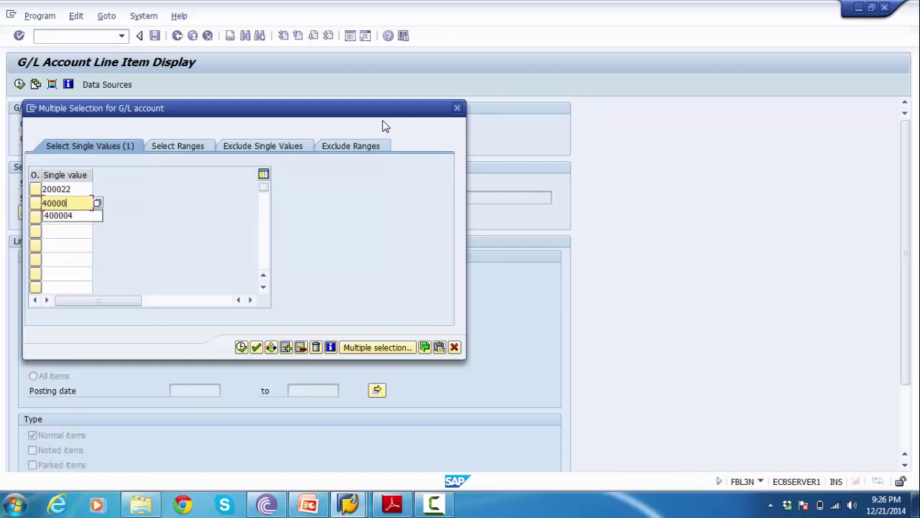
pyautogui.write('8')
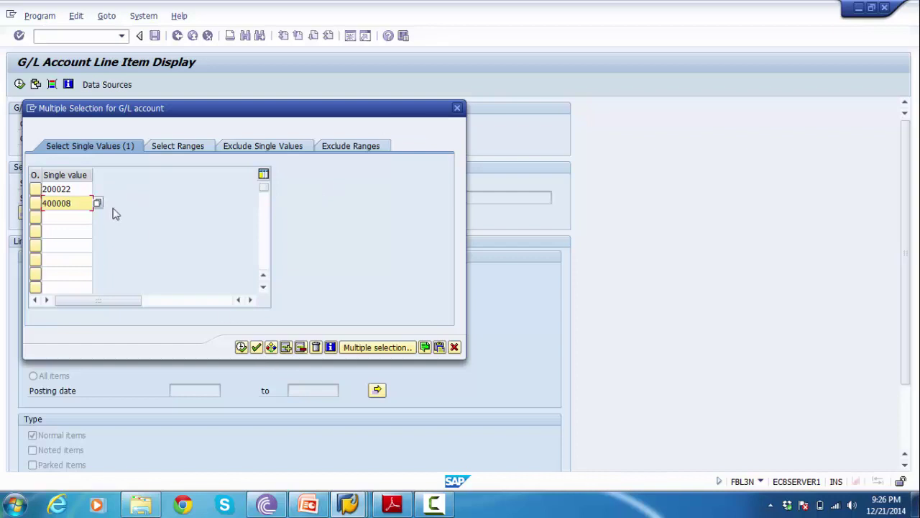
pyautogui.click(79, 188)
pyautogui.click(79, 203)
pyautogui.click(79, 189)
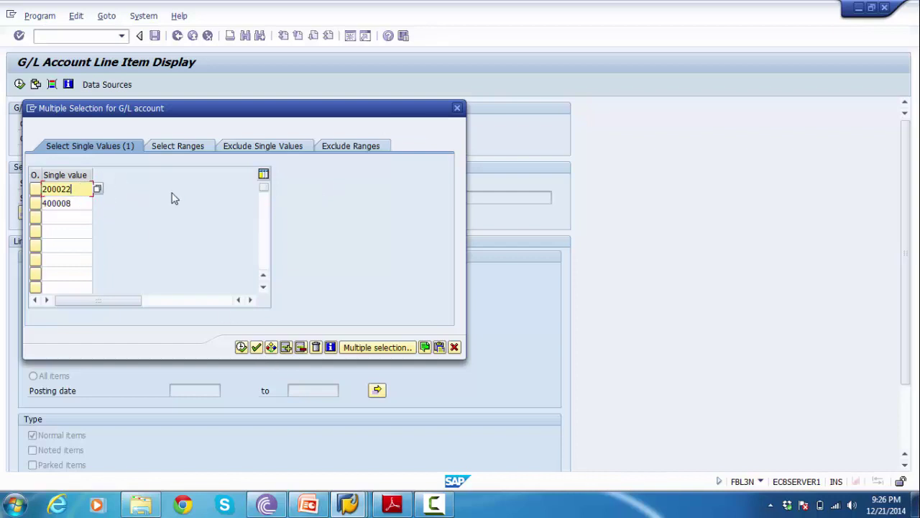
pyautogui.click(242, 347)
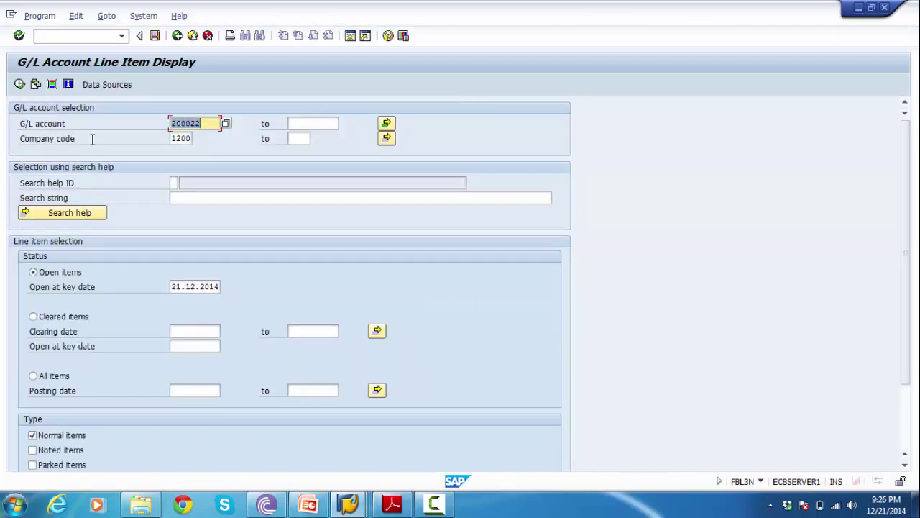
pyautogui.click(19, 84)
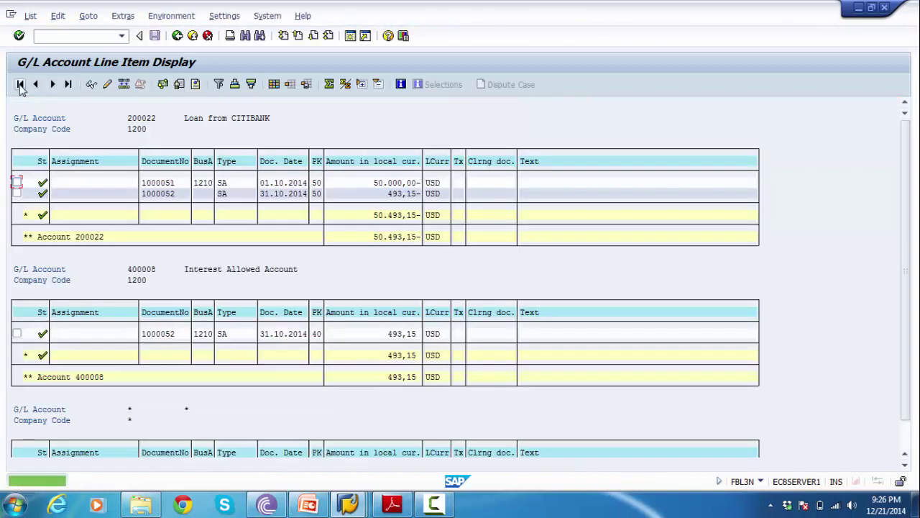
# - Review the listed items for 200022 and 400008 (493,15 posting), then return to the slide
pyautogui.click(206, 118)
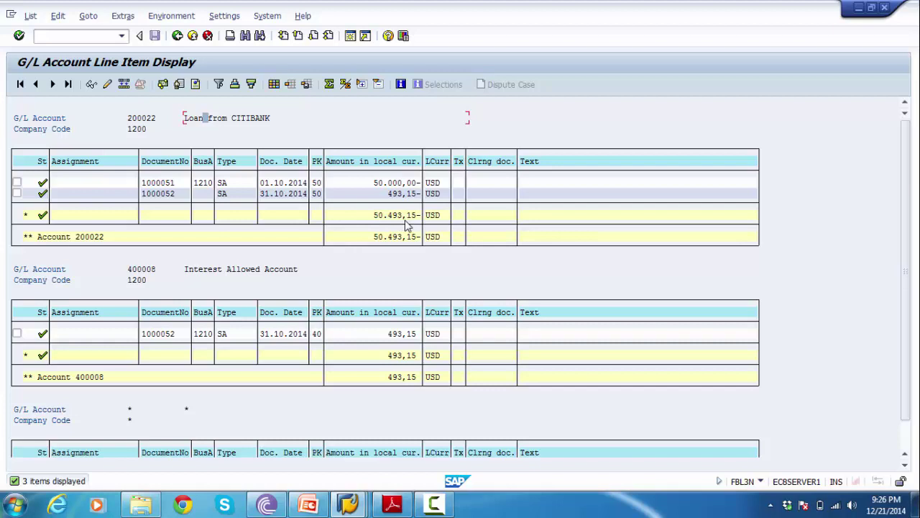
pyautogui.click(205, 270)
pyautogui.click(384, 335)
pyautogui.click(303, 506)
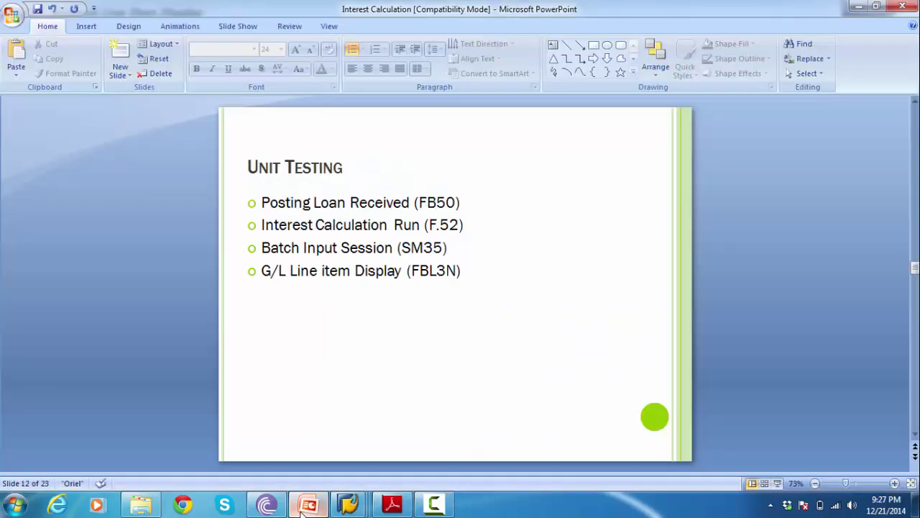